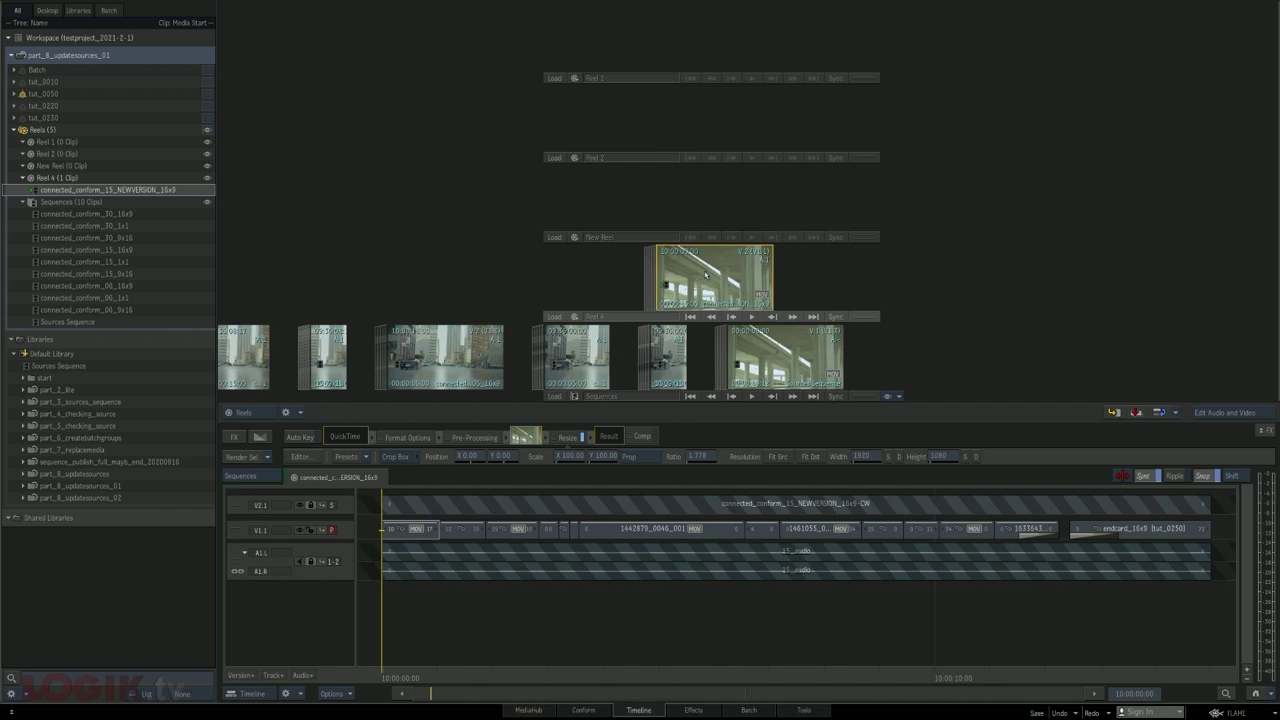
Move connected_conform_15_NEWVERSION_16x9 into the Sequences reel and update the Sources Sequence from the Conform view
left_click_drag(709, 277, 708, 355)
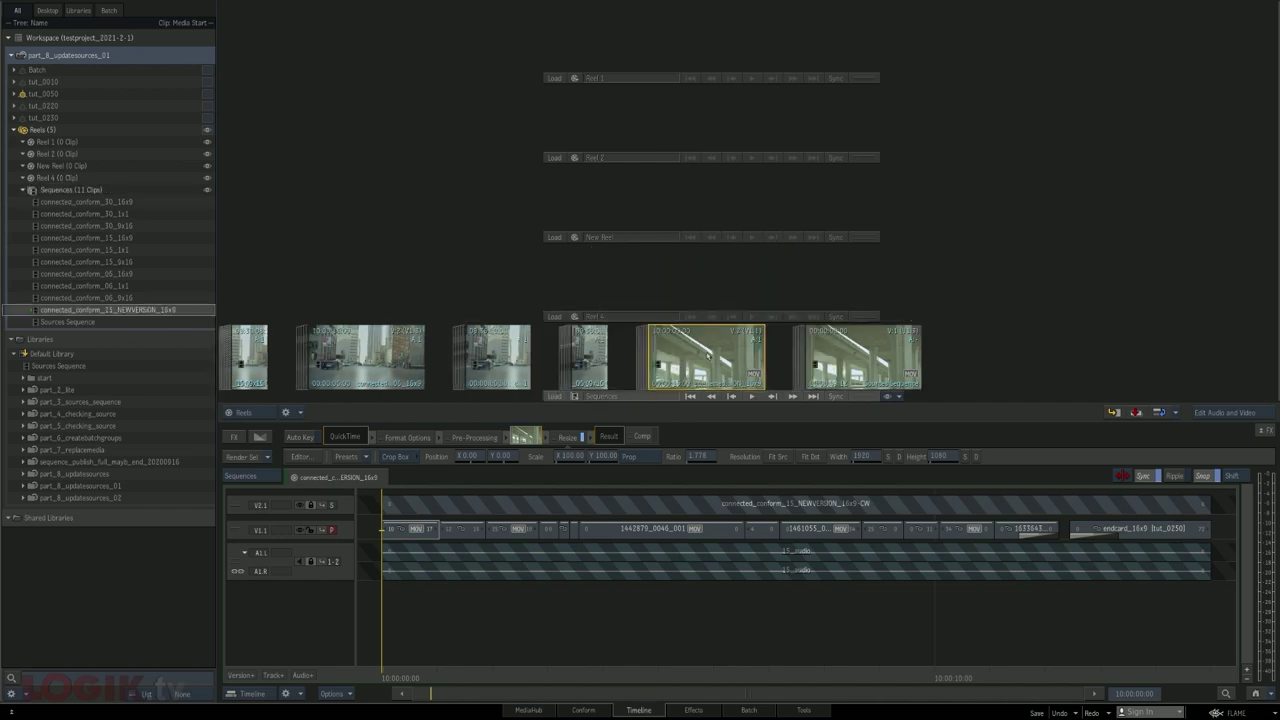
left_click(843, 366)
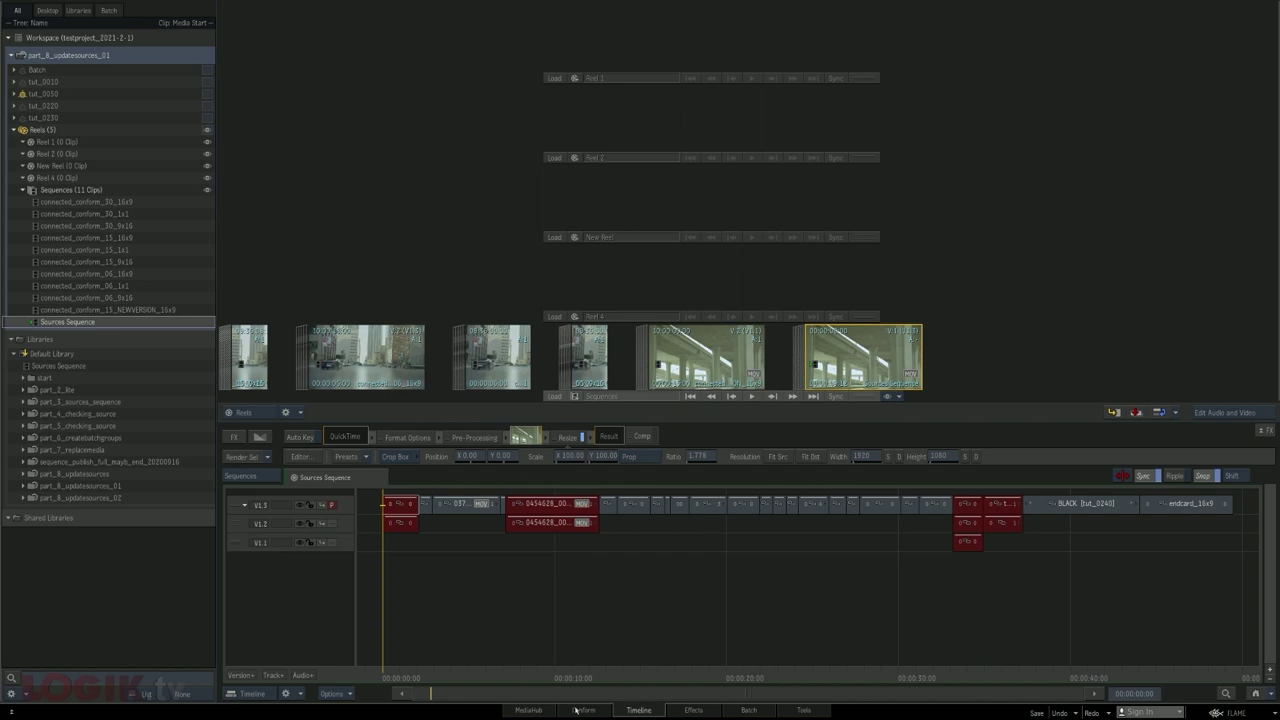
left_click(581, 710)
left_click(350, 397)
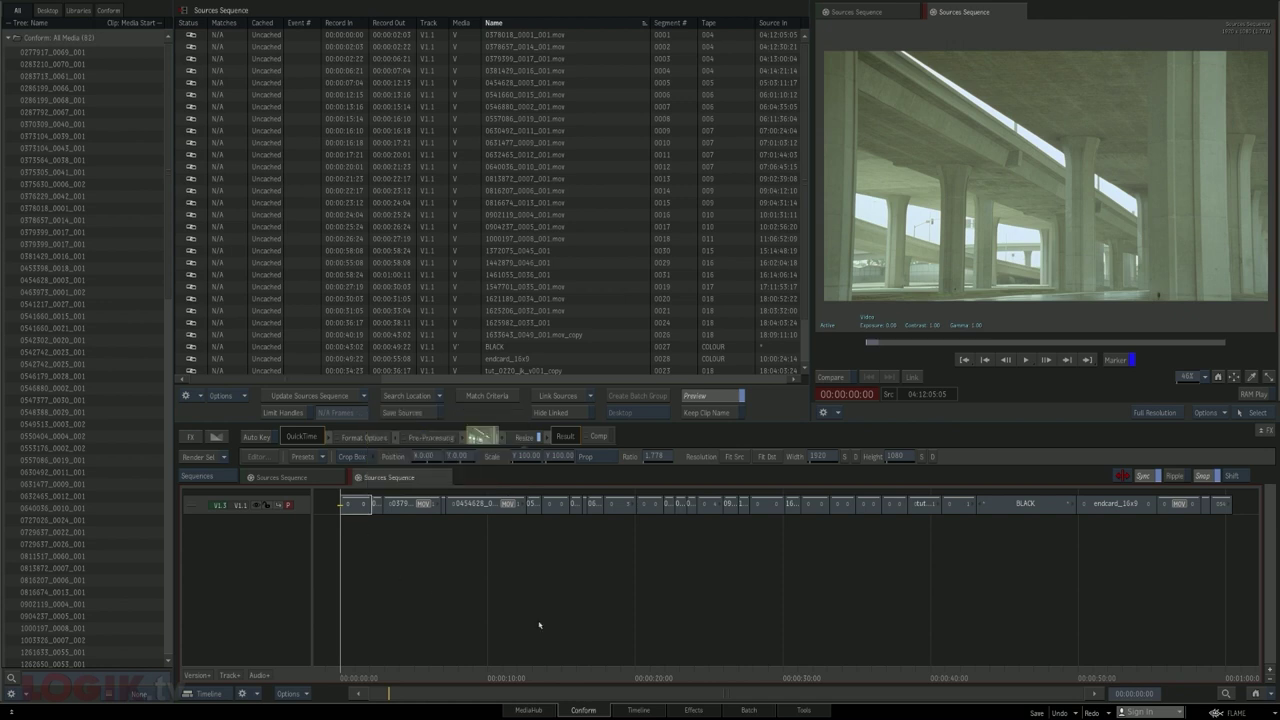
Compare the track layouts of the original and the updated Sources Sequence in the timeline
left_click(800, 710)
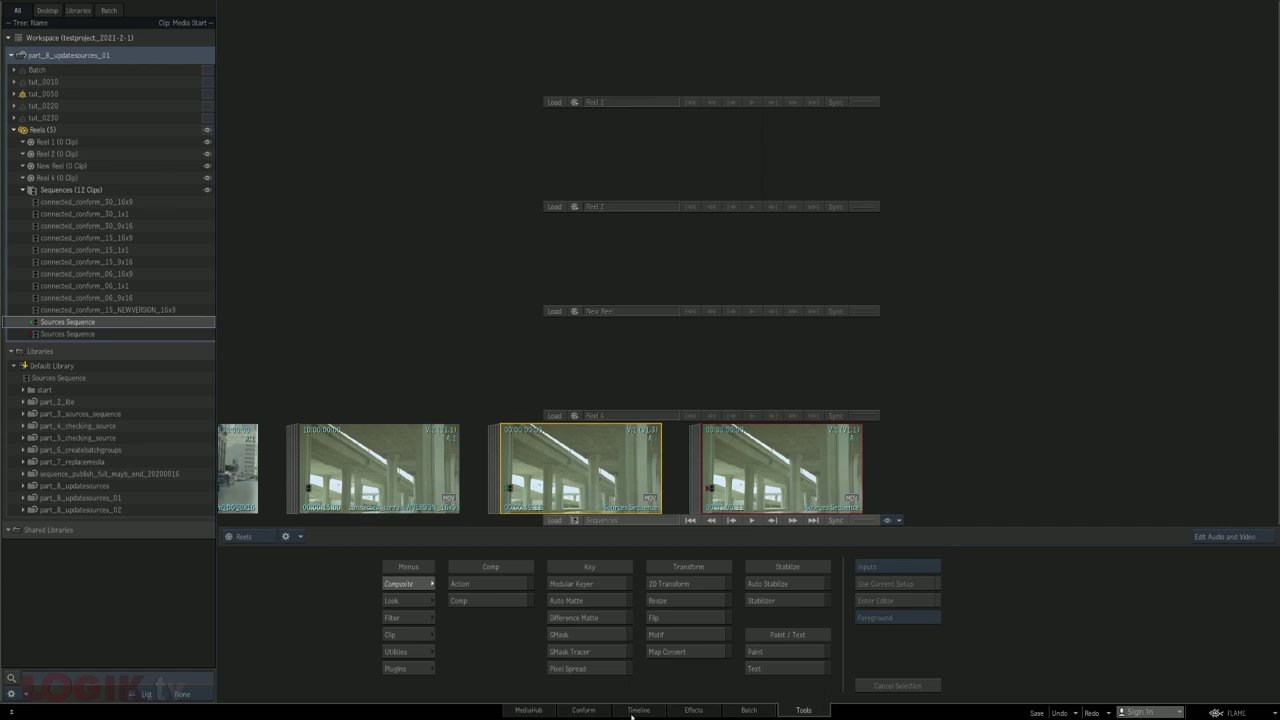
left_click(631, 710)
left_click(499, 478)
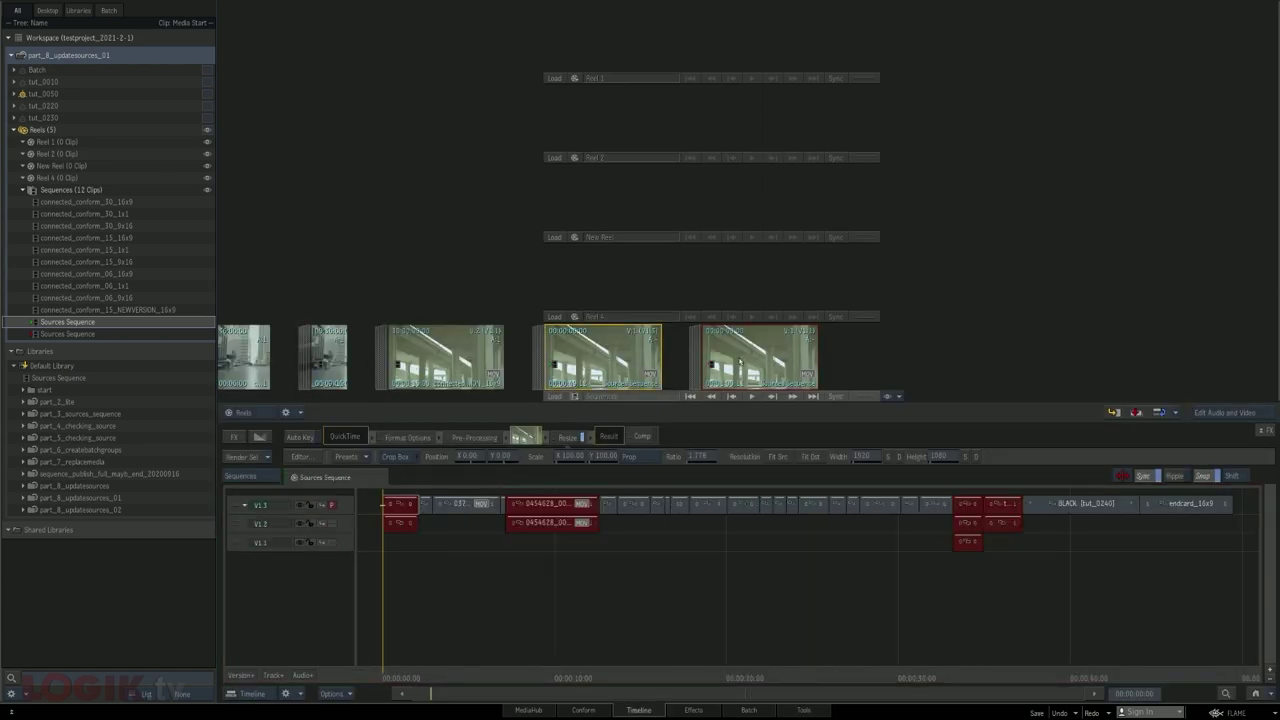
left_click(740, 362)
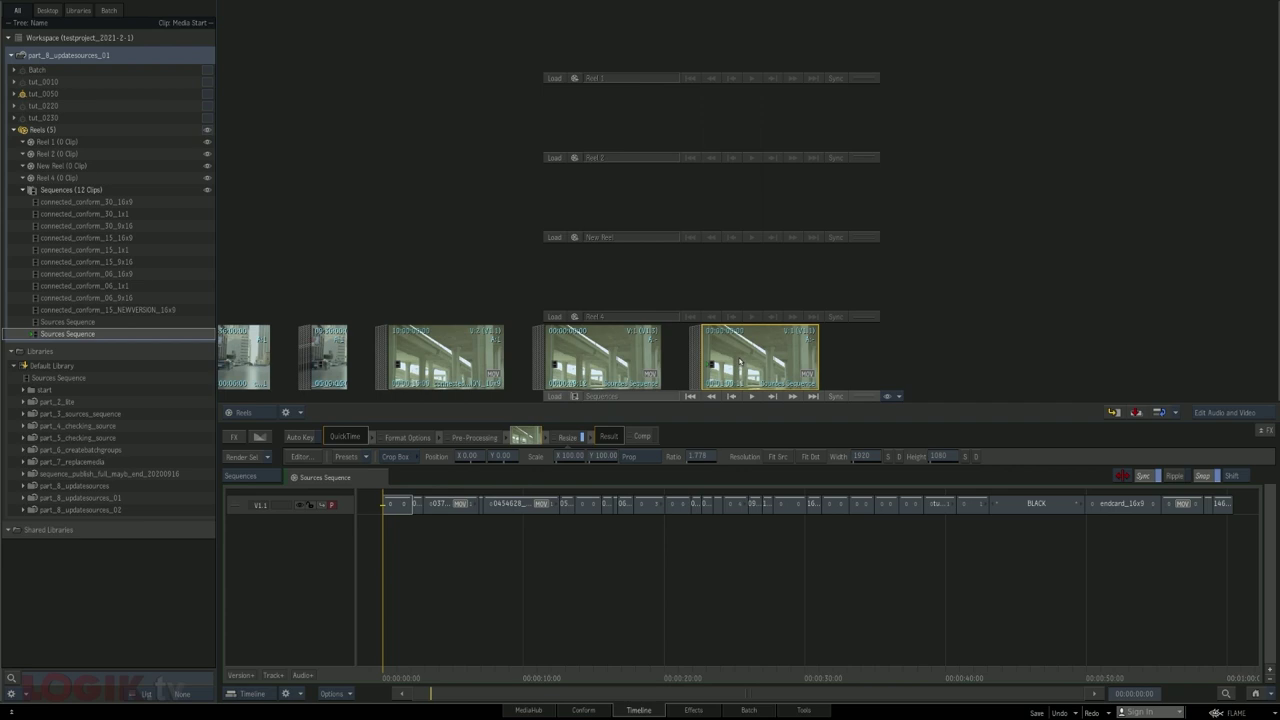
left_click(643, 357)
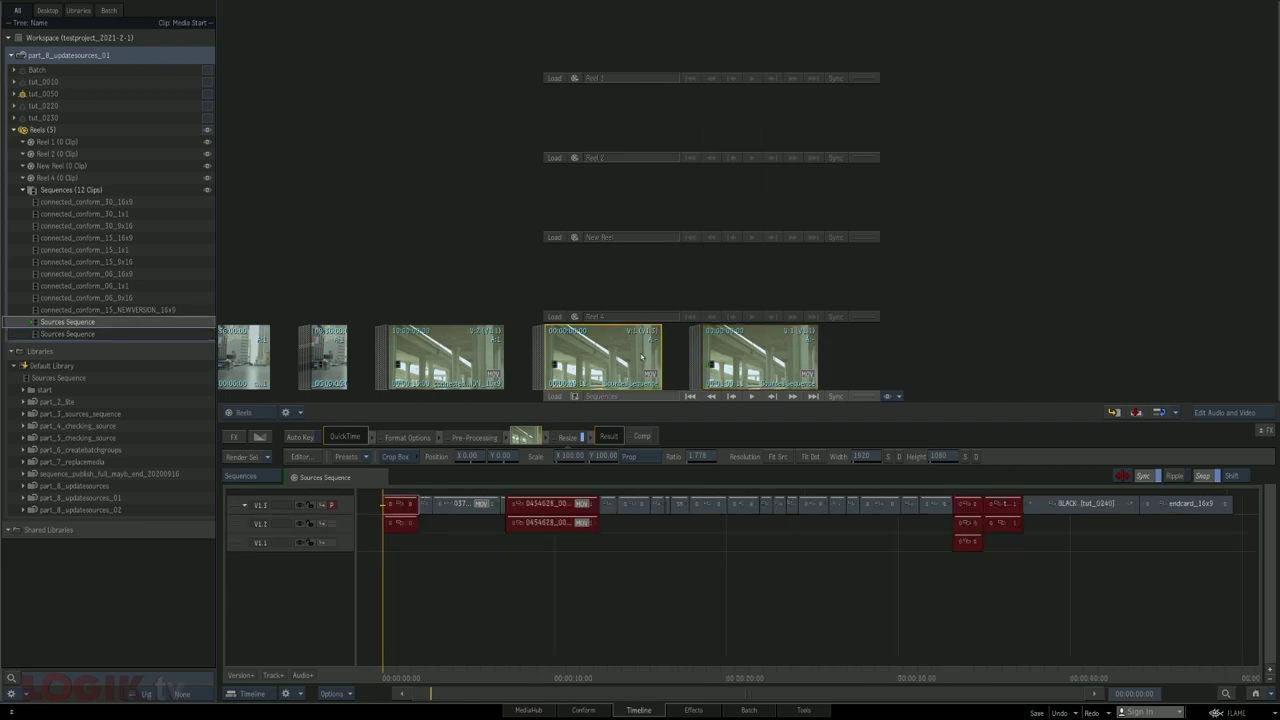
left_click(755, 362)
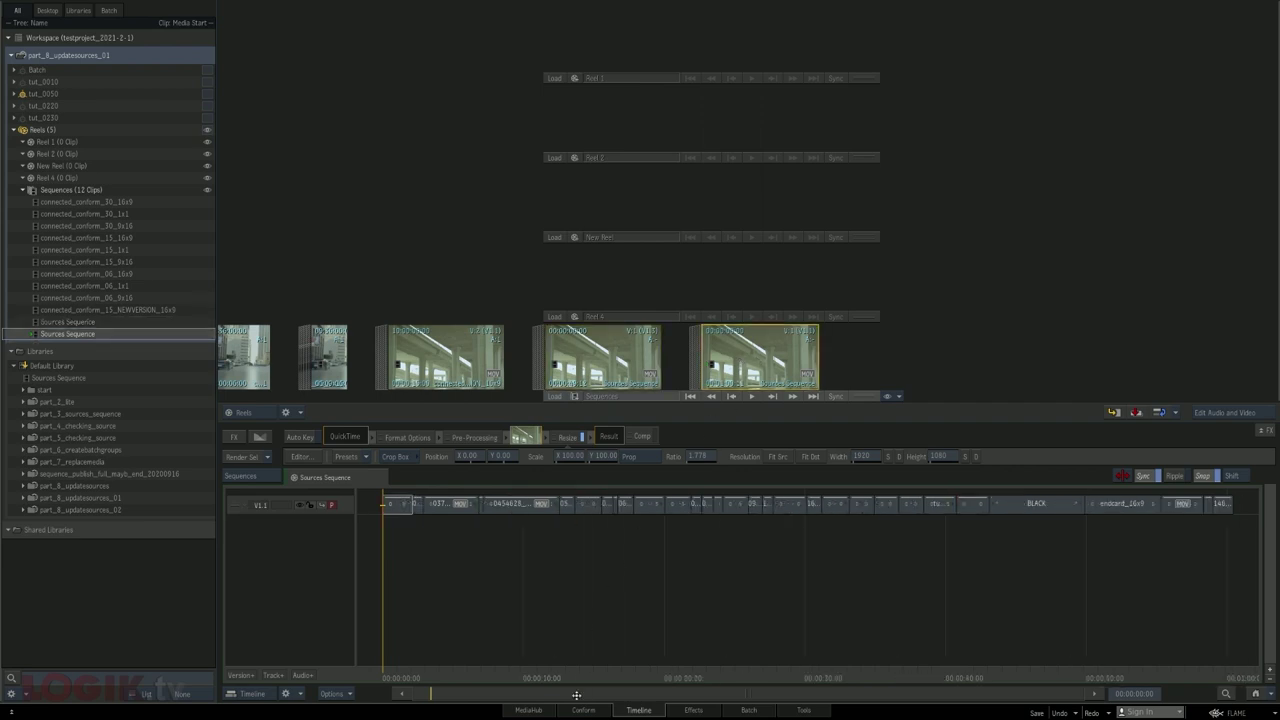
left_click_drag(576, 695, 555, 505)
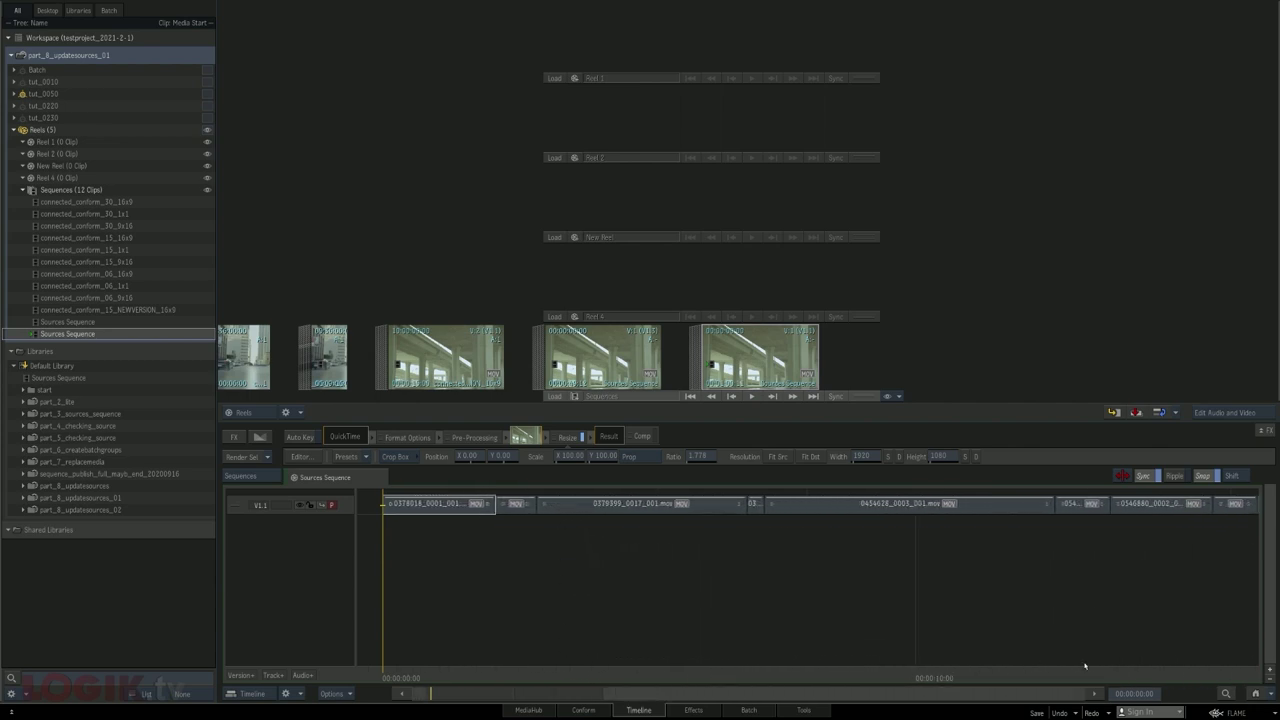
left_click(1255, 693)
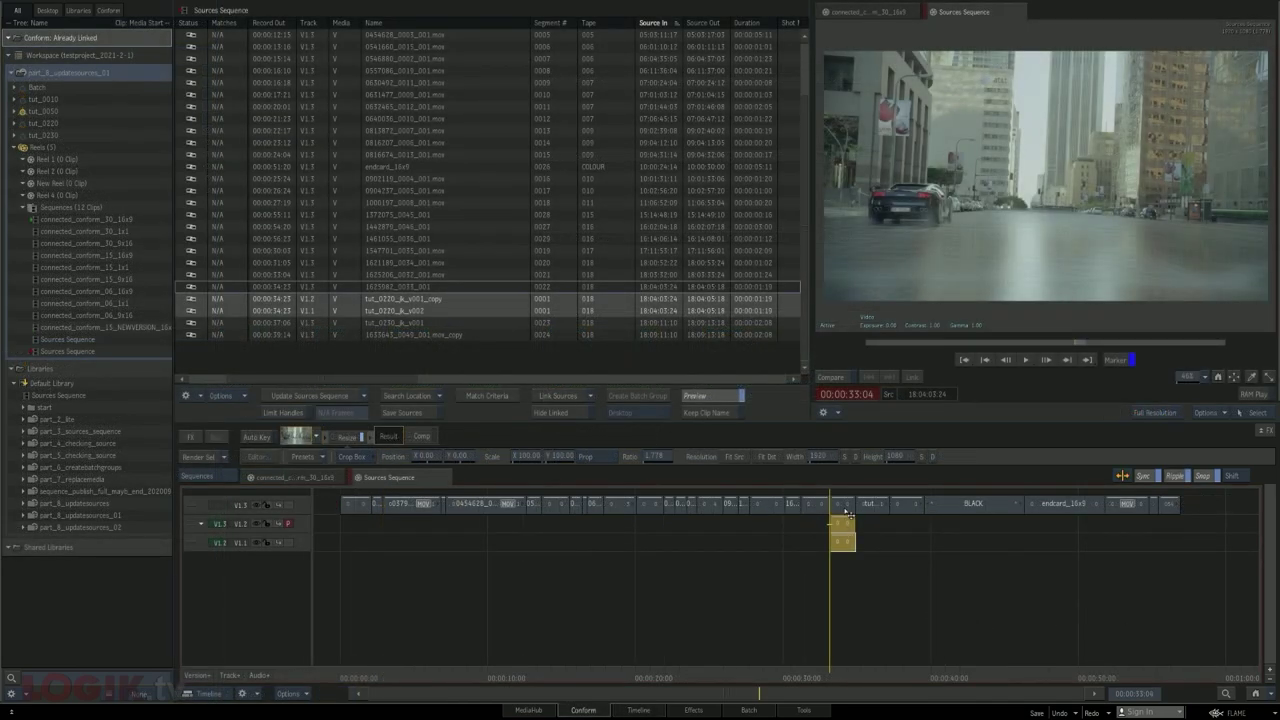
Move the 1633643_0049_001.mov_copy segment to track V1.2, beneath the tut_0230_jk_v001 segment in the updated Sources Sequence
key("Page_Up")
key("Down")
key("Down")
key("Down")
key("Up")
key("Up")
key("Down")
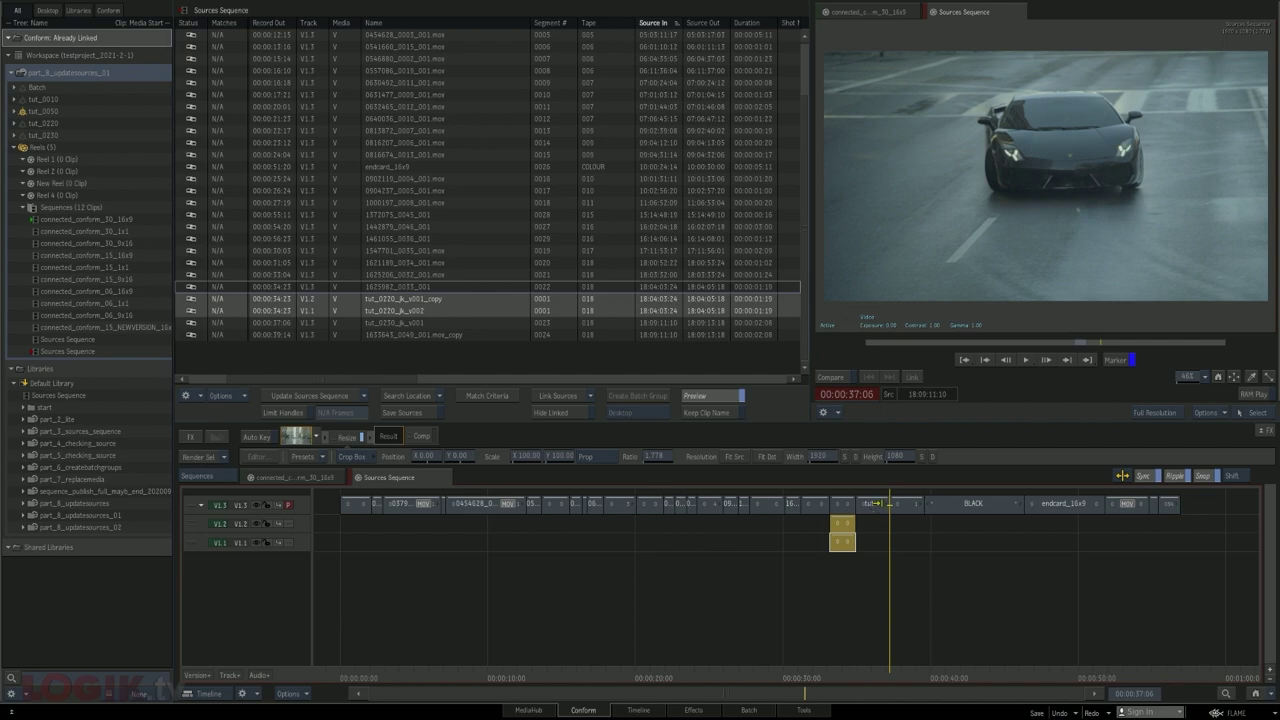
left_click_drag(906, 508, 877, 530)
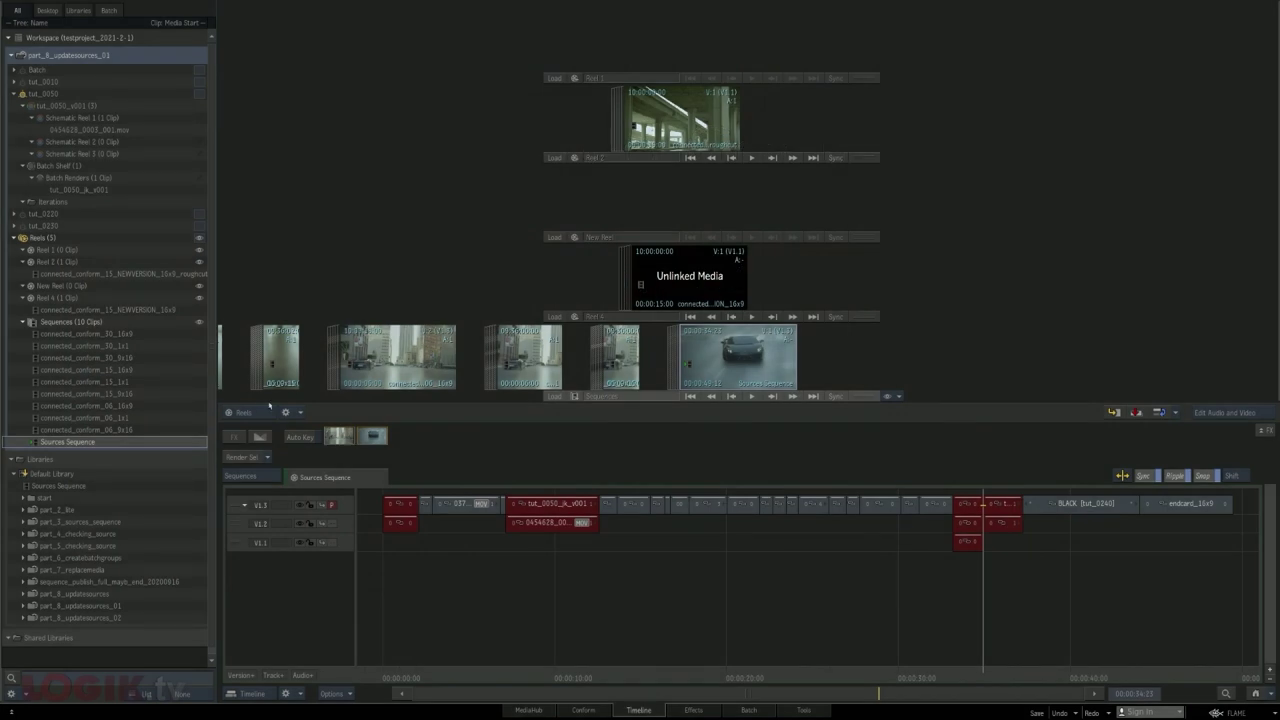
Review several connected_conform sequences in the player, then select the unlinked connected_conform_15_NEWVERSION_16x9 in Reel 4
key("Escape")
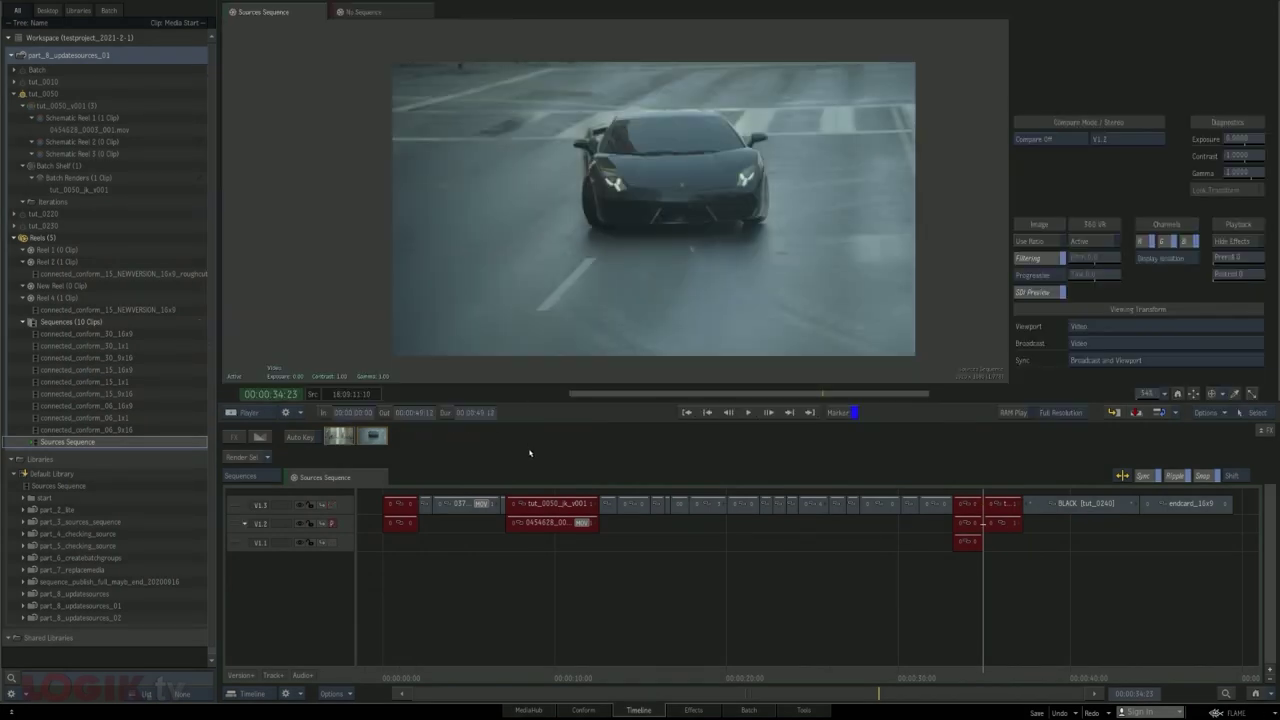
left_click(106, 429)
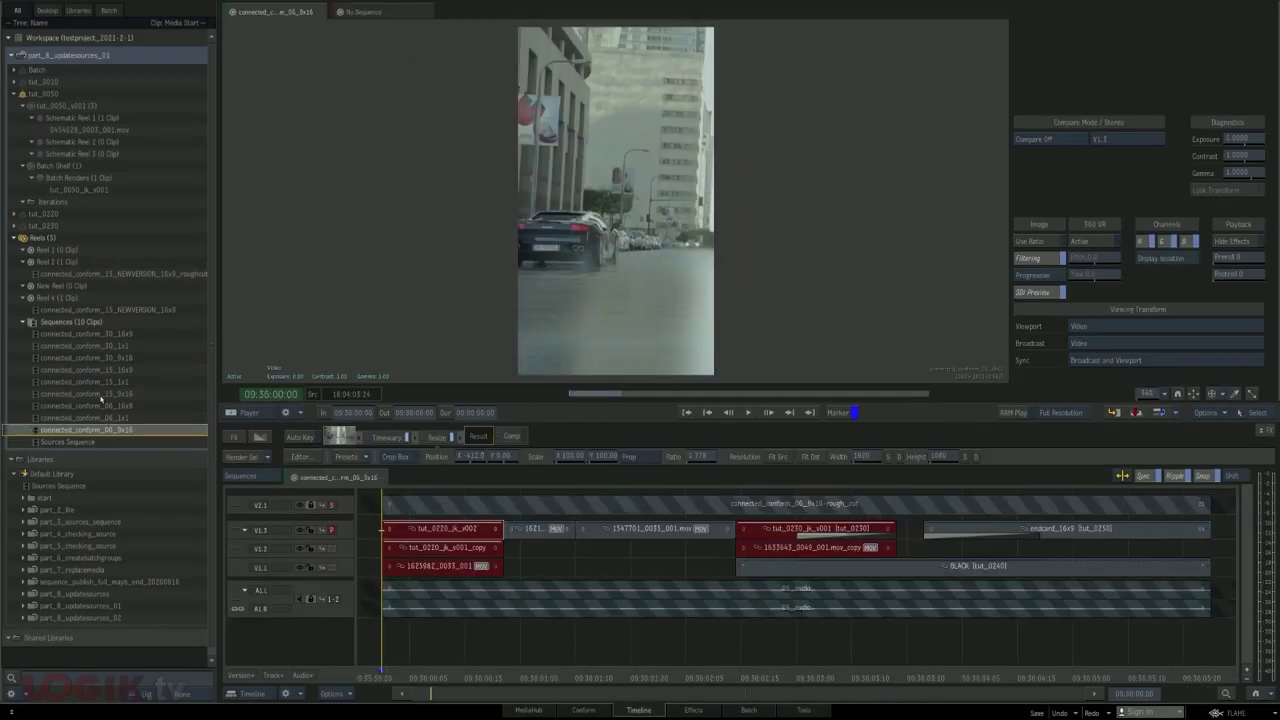
left_click(100, 394)
left_click(100, 370)
left_click(102, 334)
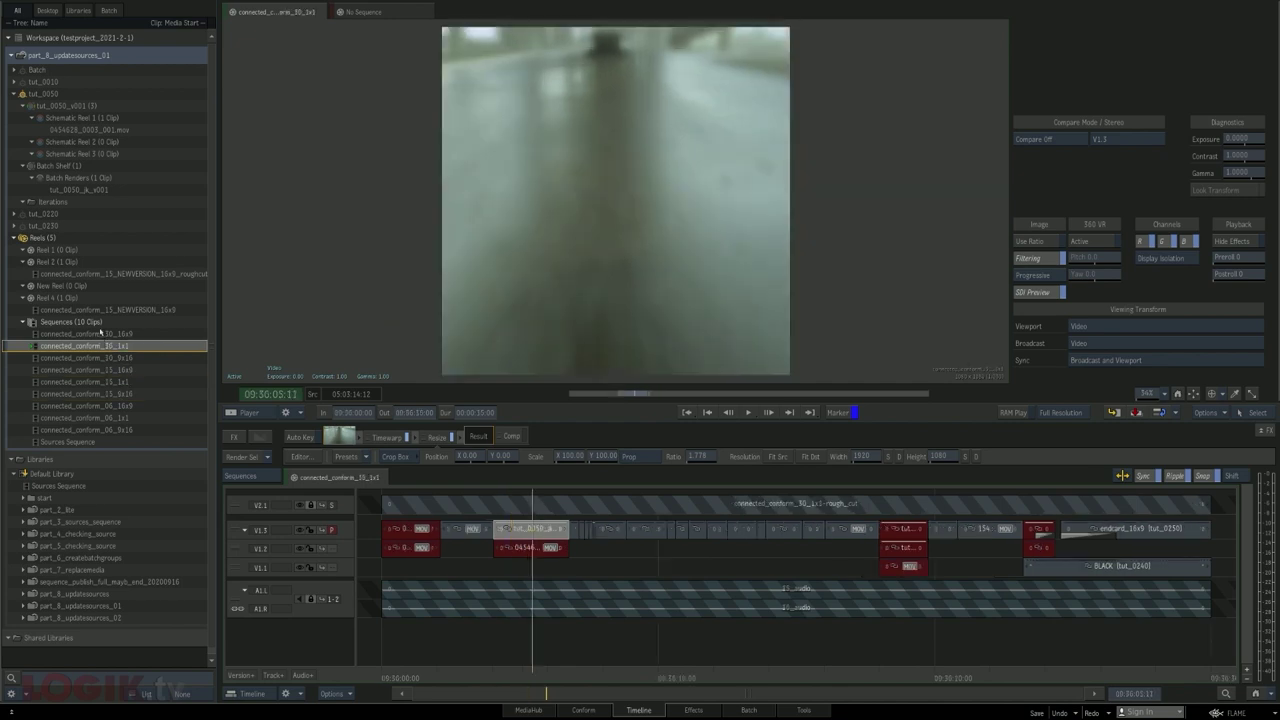
key("Escape")
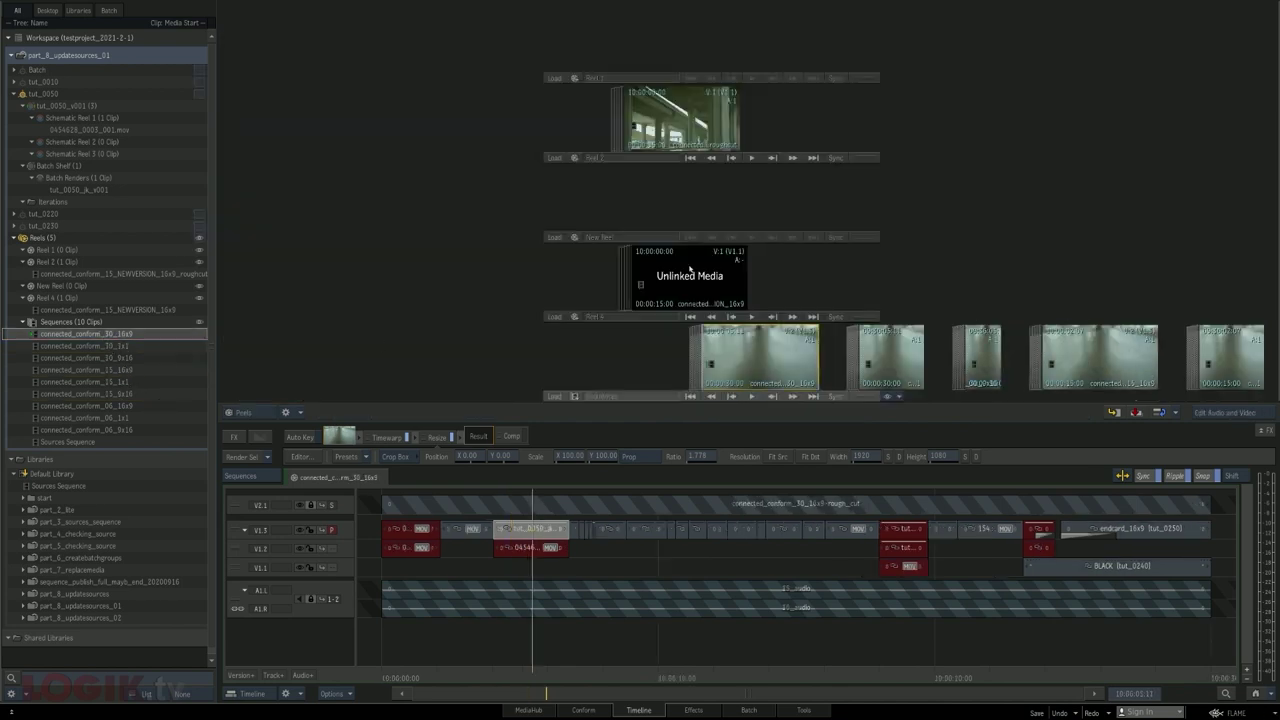
left_click(689, 273)
left_click_drag(993, 358, 329, 356)
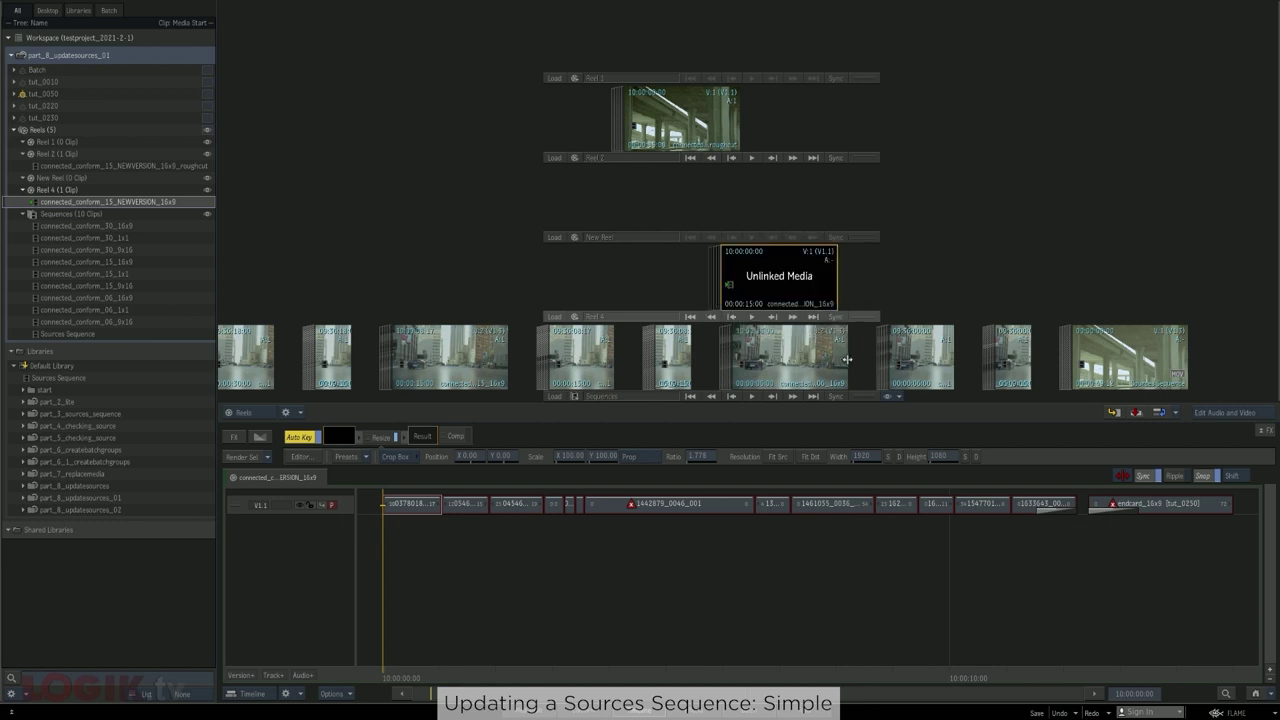
Match out the source clips of the Sources Sequence into Reel 1
left_click_drag(857, 364, 764, 357)
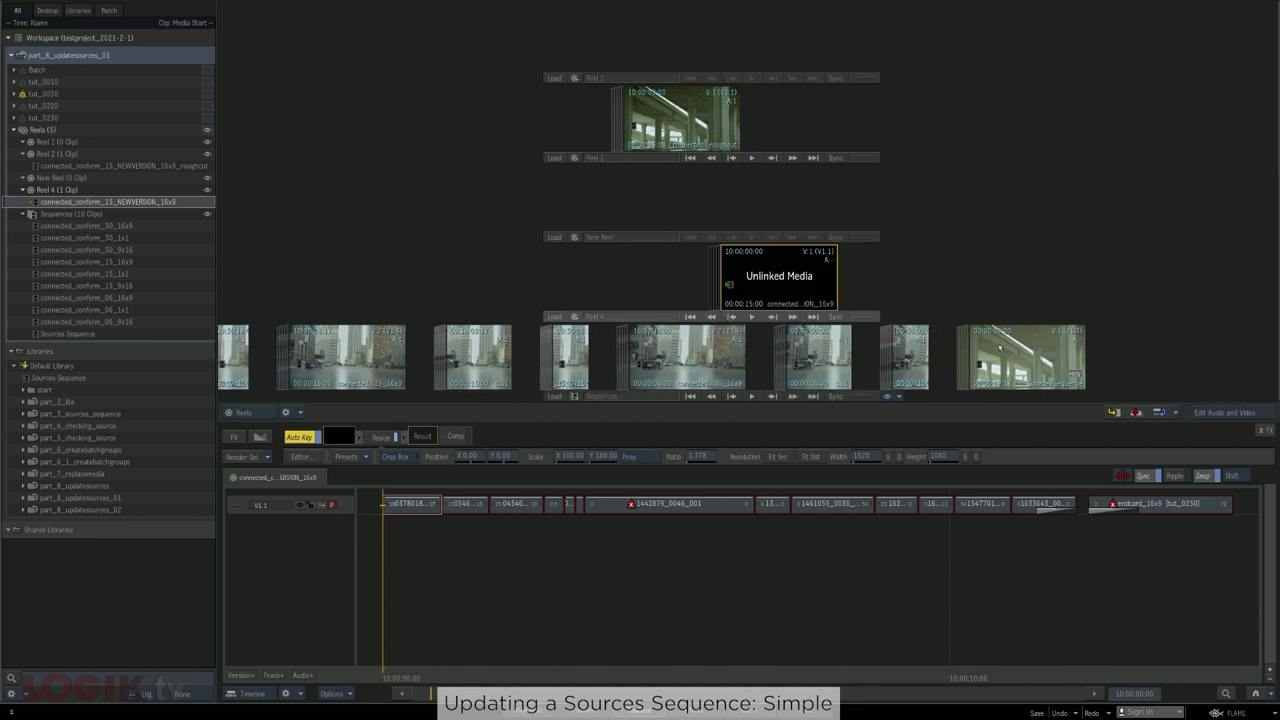
left_click(1000, 347)
left_click_drag(549, 52, 618, 46)
scroll(576, 42, "left", 6)
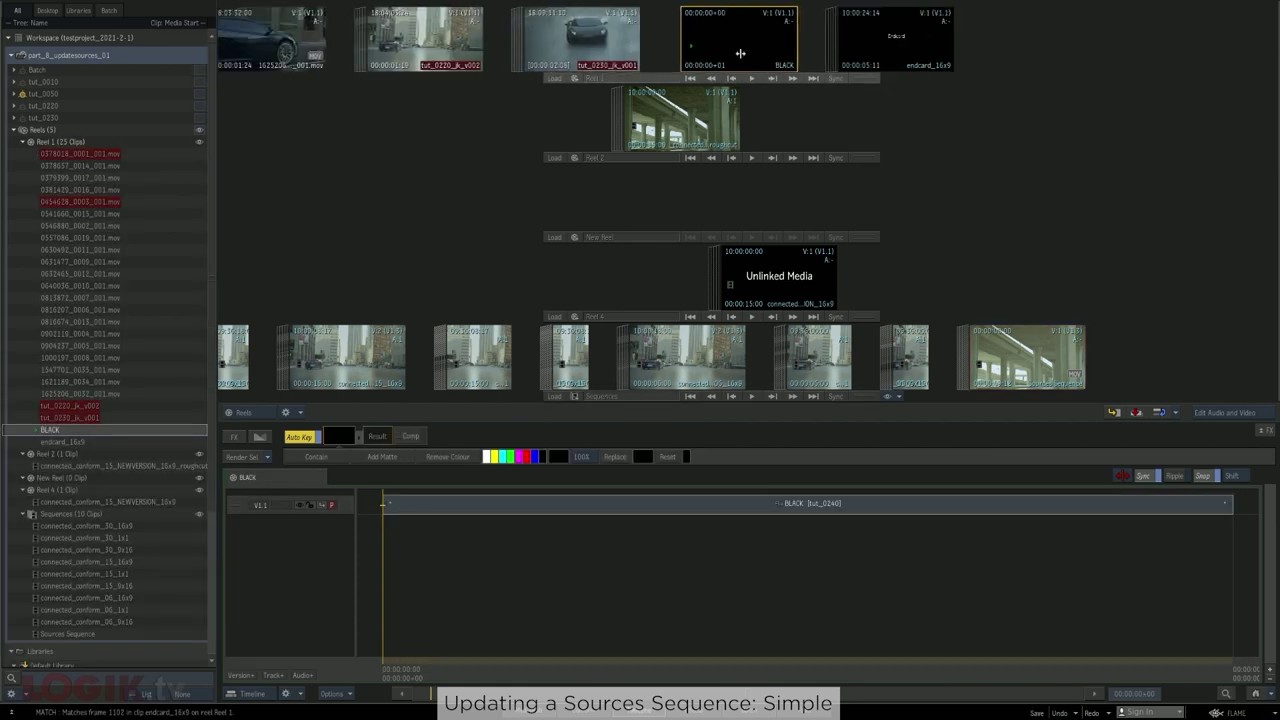
Inspect the matched source clips in Reel 1, from tut_0230_jk_v001 back to the 1547701 clip
left_click(767, 47)
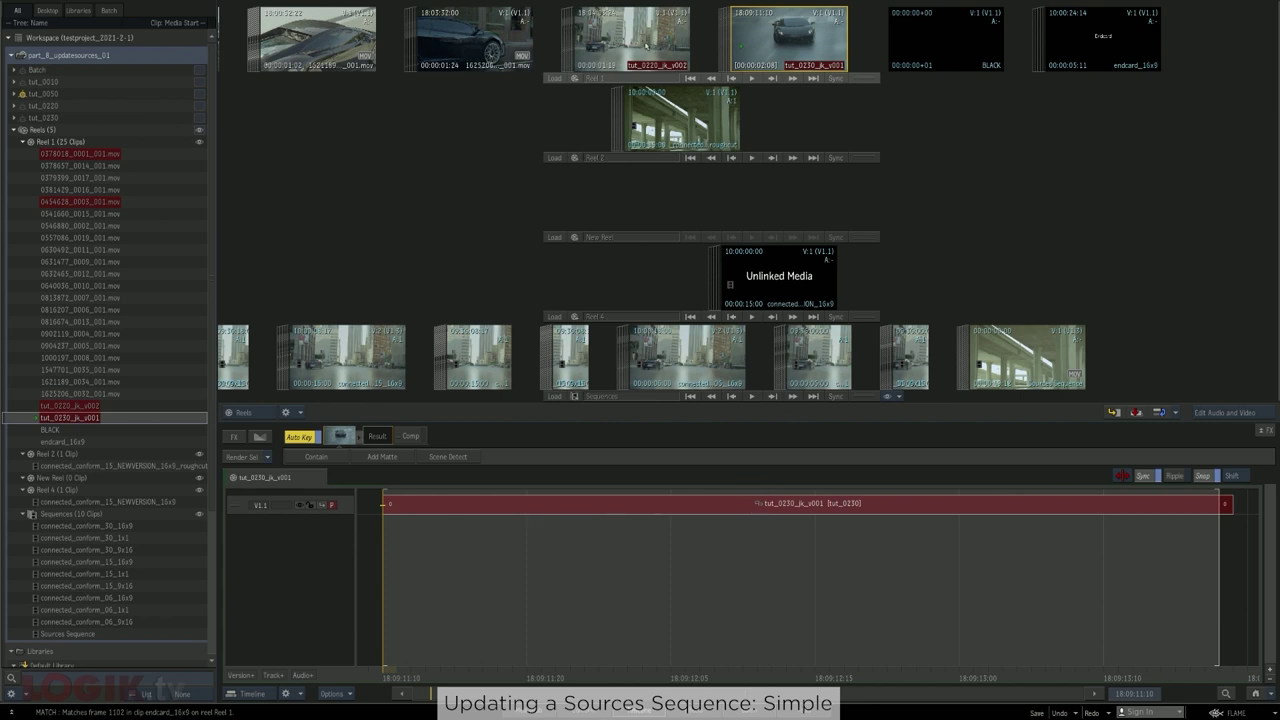
left_click(647, 45)
left_click(461, 47)
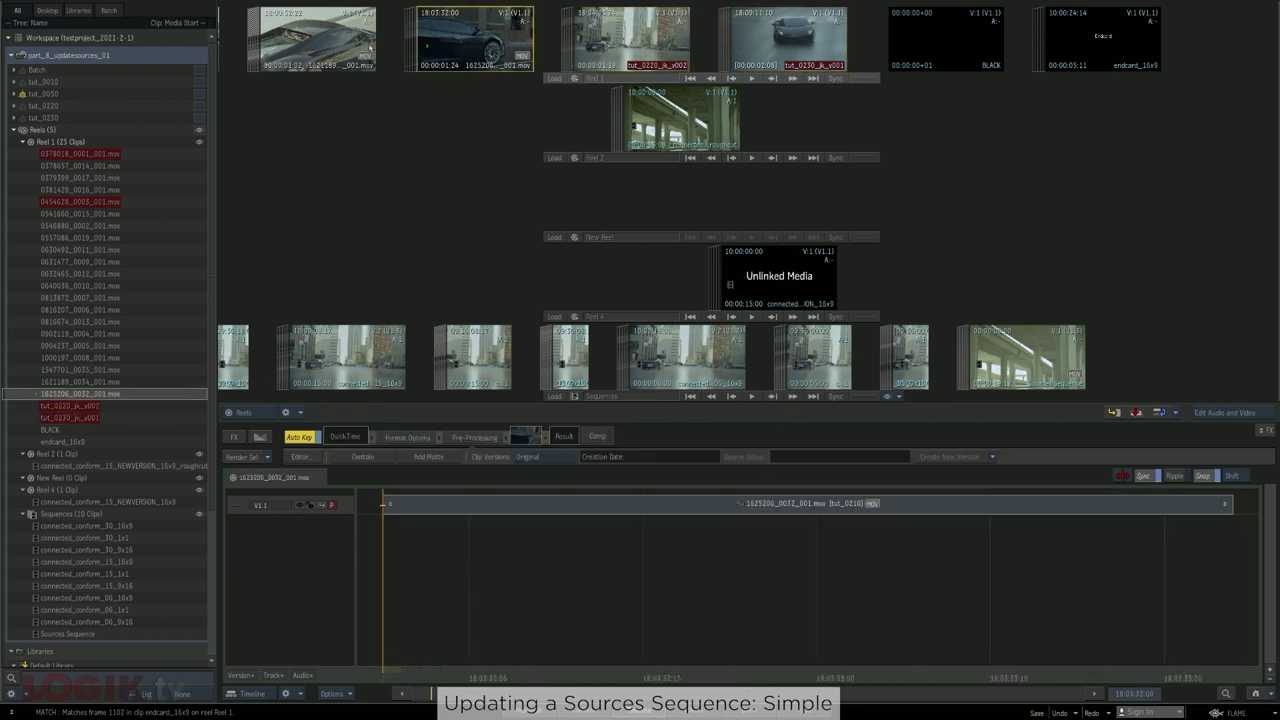
left_click(328, 44)
left_click_drag(326, 44, 564, 32)
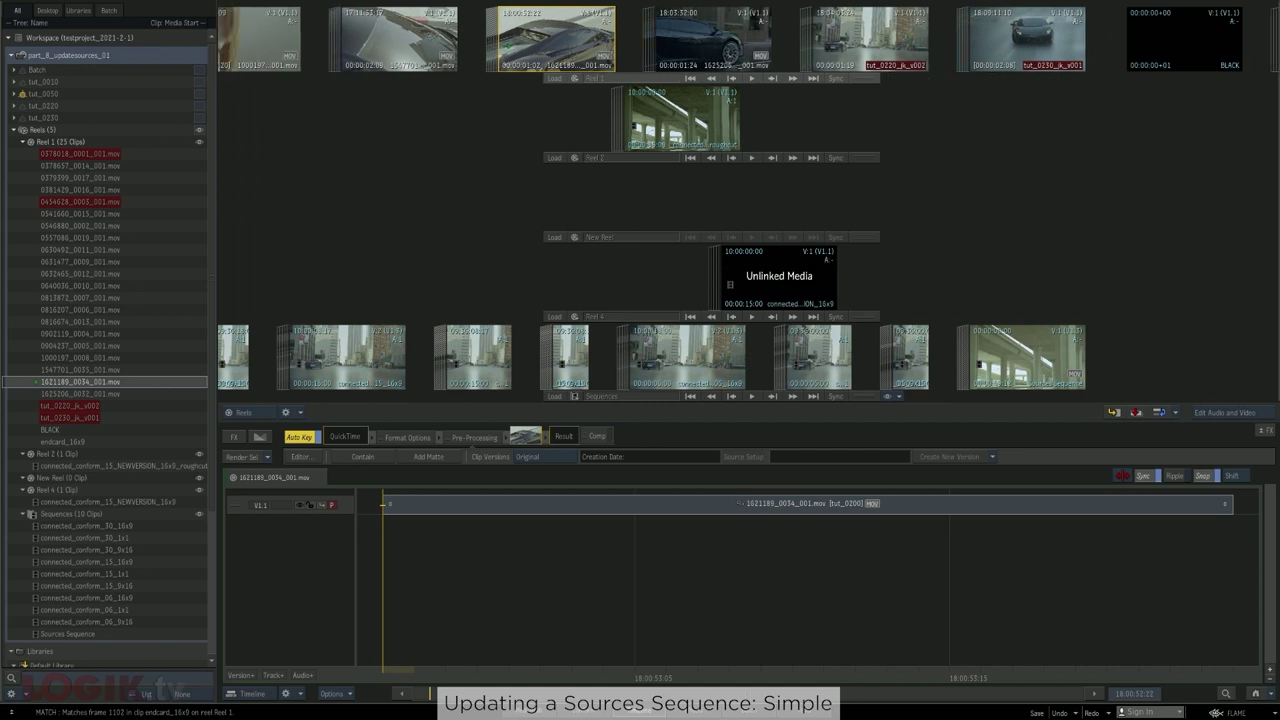
left_click(431, 39)
Place the unlinked connected_conform_15_NEWVERSION_16x9 in the Sequences reel and open it in the Conform view
left_click_drag(780, 284, 942, 363)
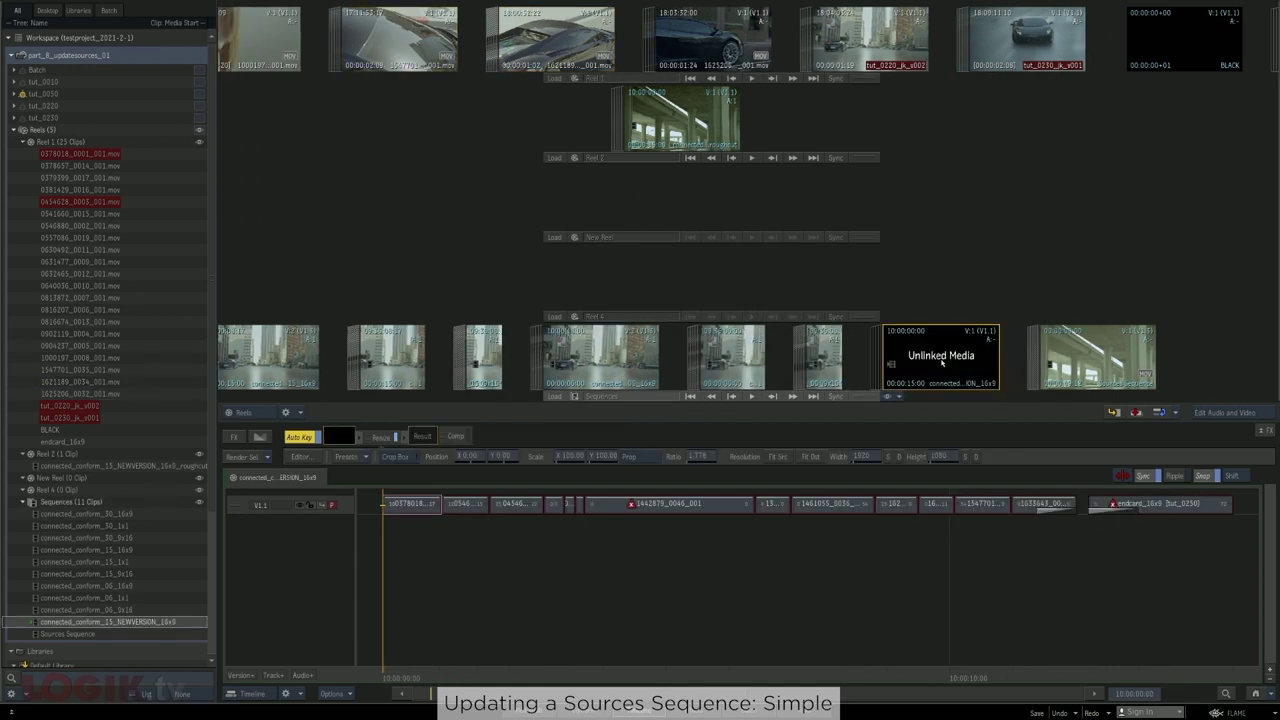
right_click(942, 363)
left_click(970, 142)
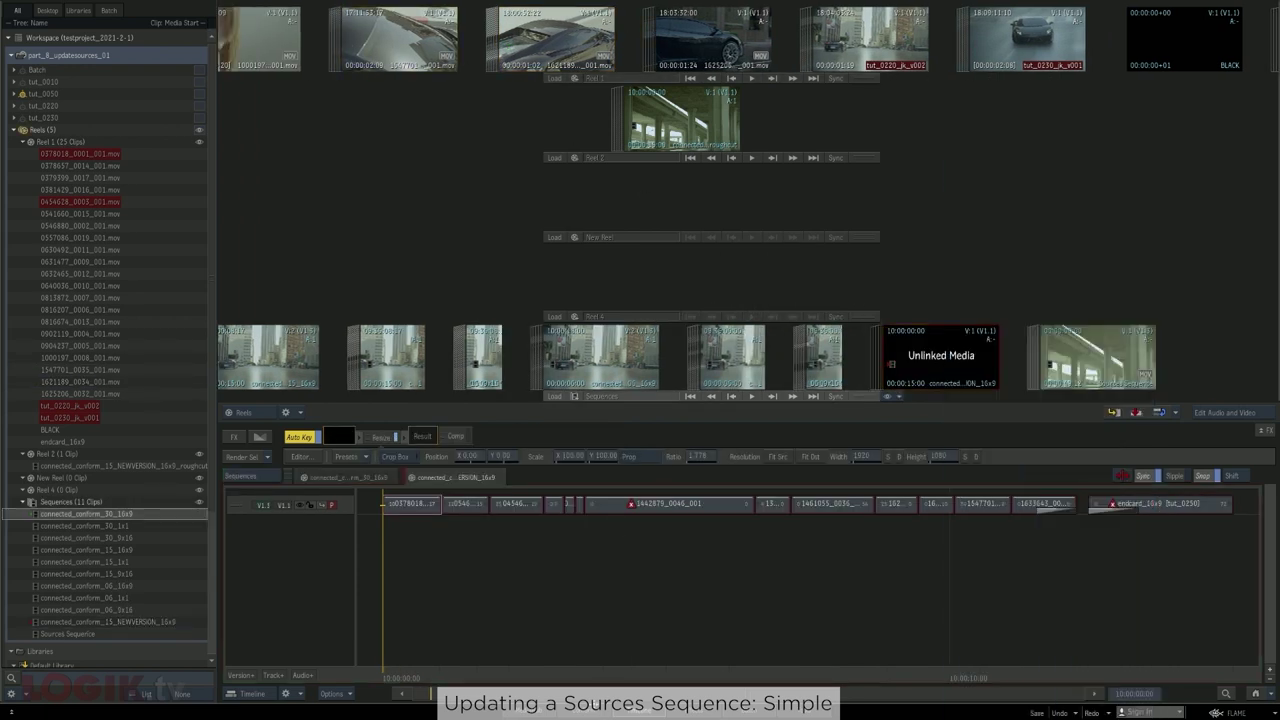
left_click(593, 706)
Use the Reel 1 clips as conform media for the new sequence and link the matching sources
left_click(45, 160)
right_click(45, 160)
left_click(110, 175)
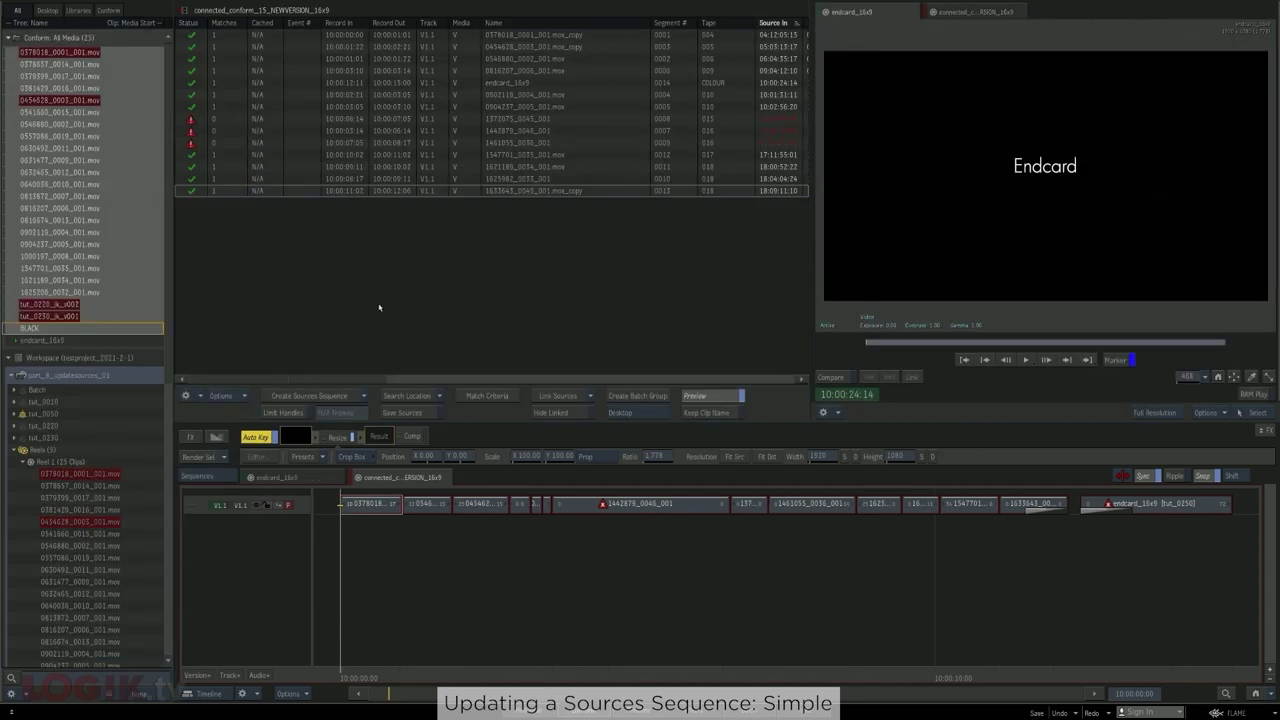
left_click(547, 396)
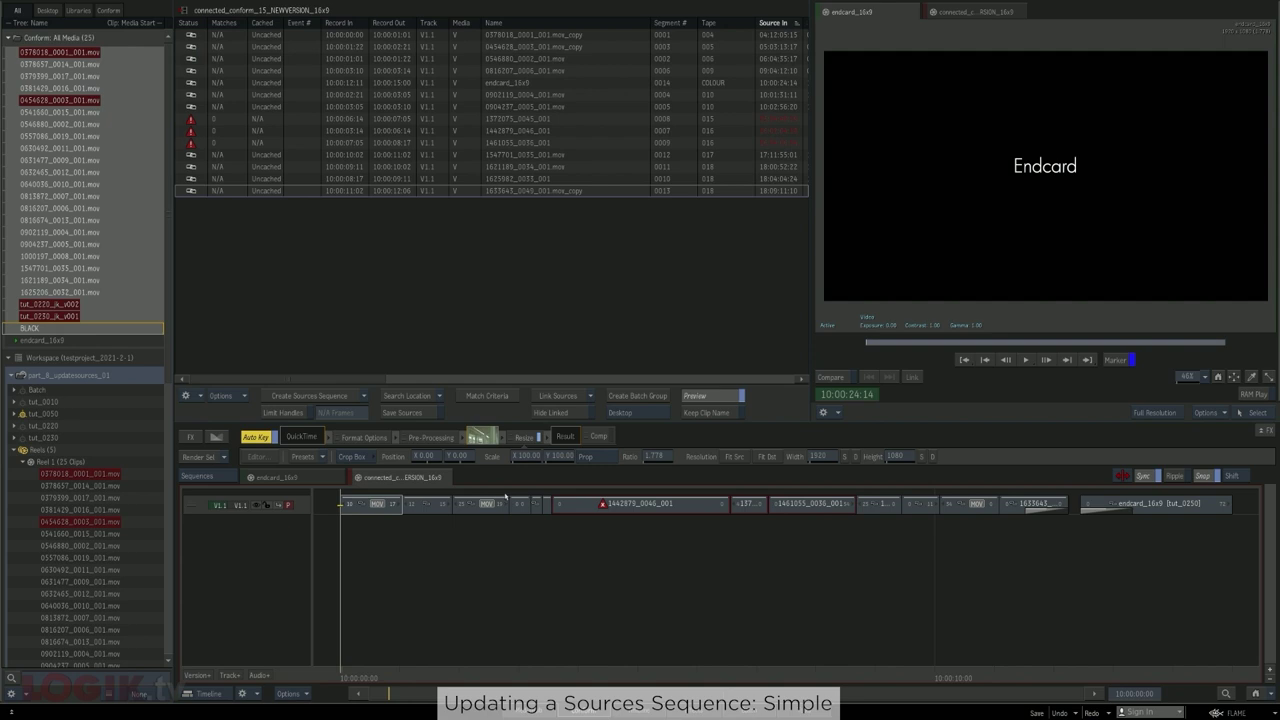
Colour the three unlinked segments 1442879_0046_001, 1372075_0045_001 and 1461055_0036_001 green
left_click(601, 505)
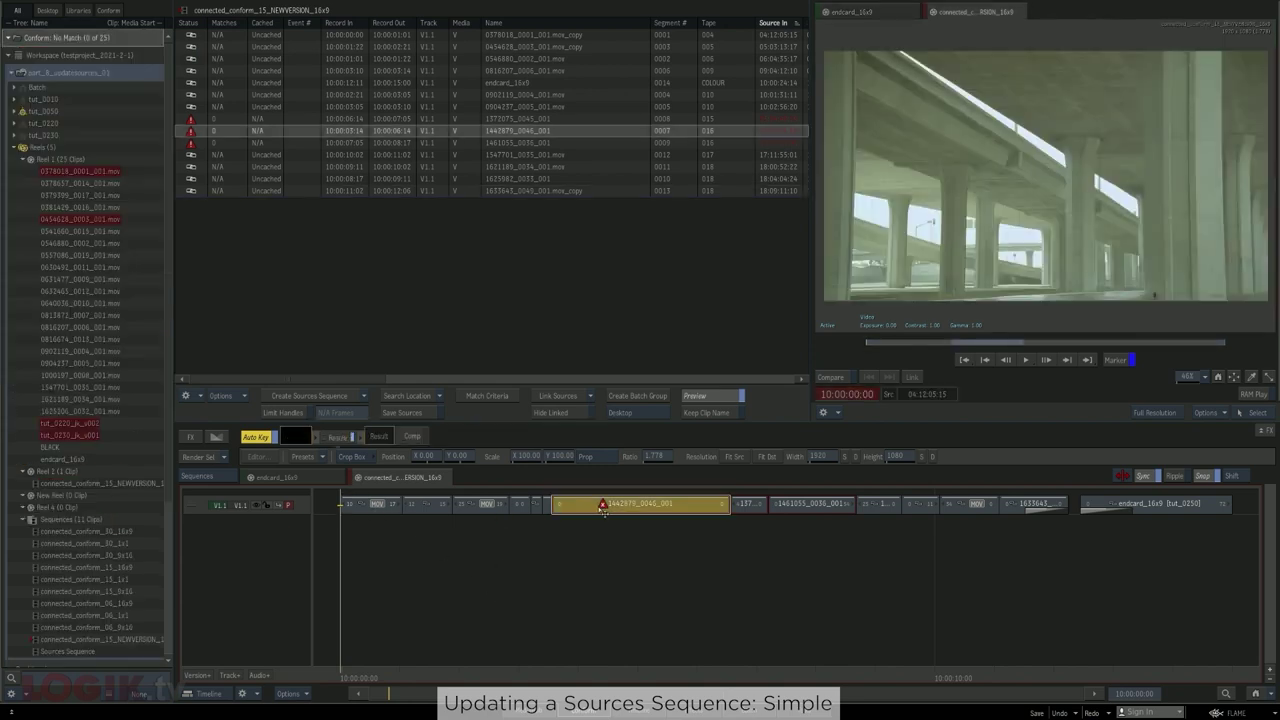
left_click(745, 504)
left_click(808, 508)
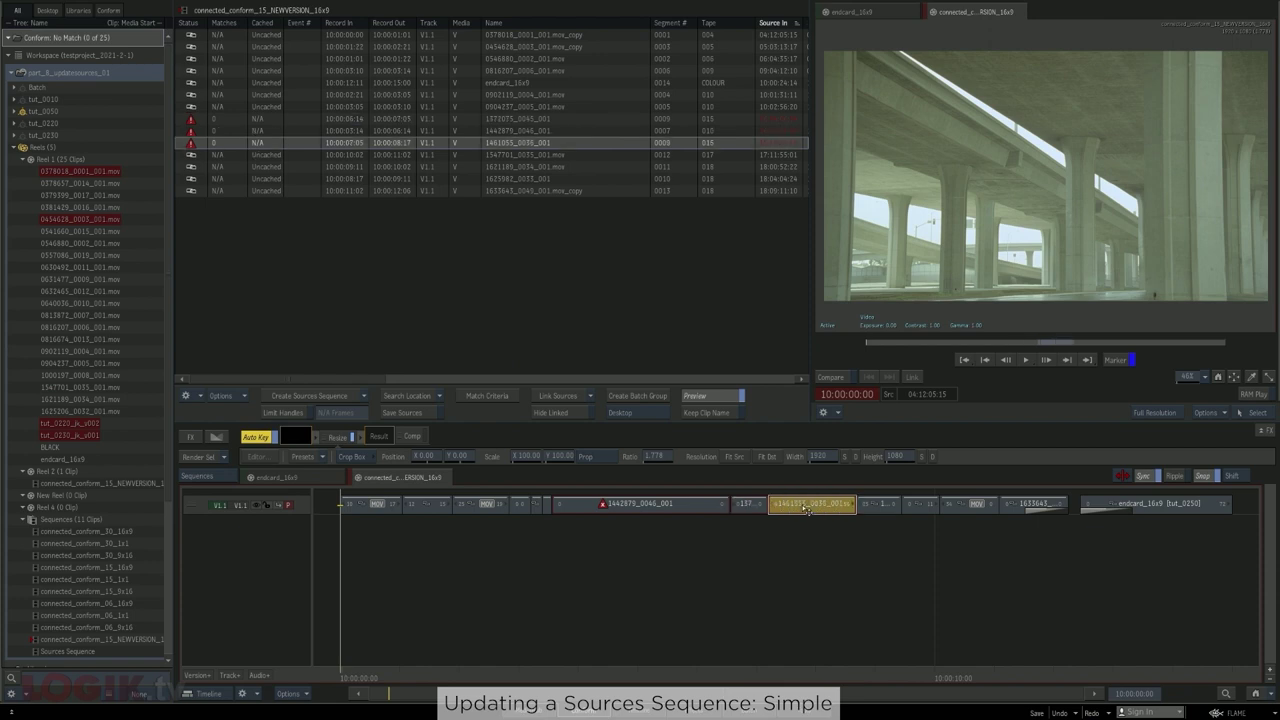
left_click(660, 508)
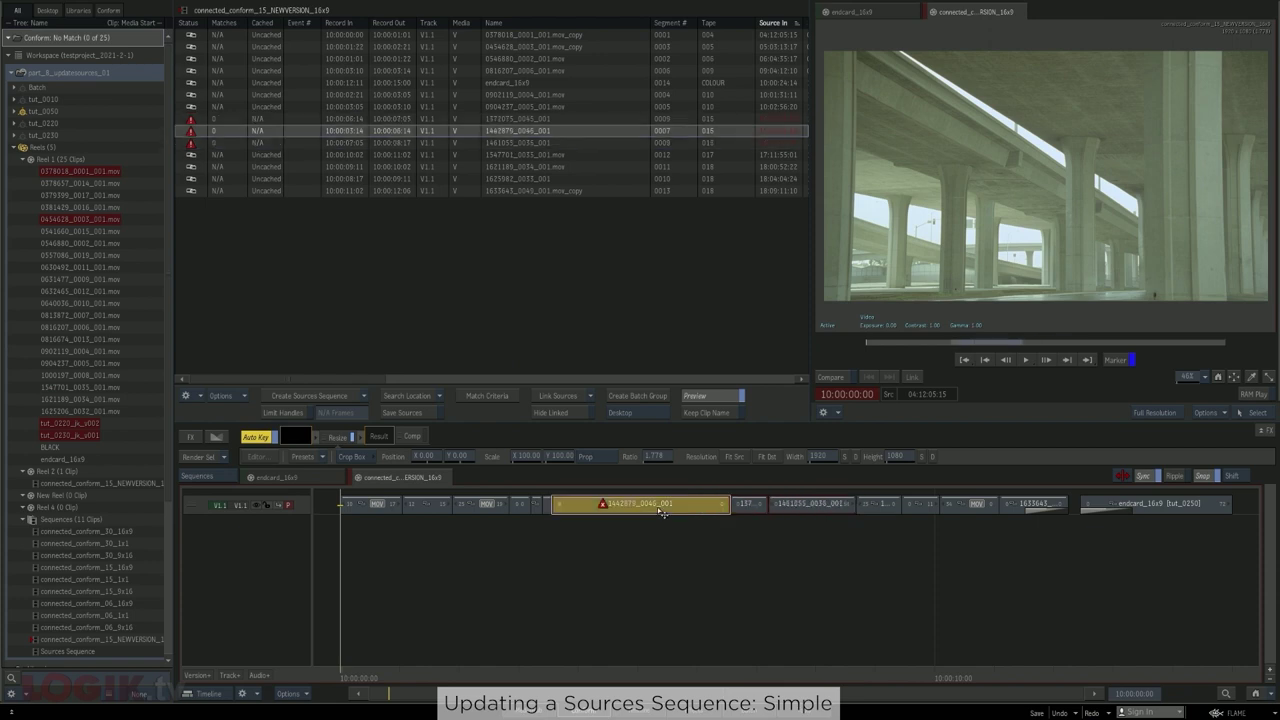
left_click(800, 510, "shift")
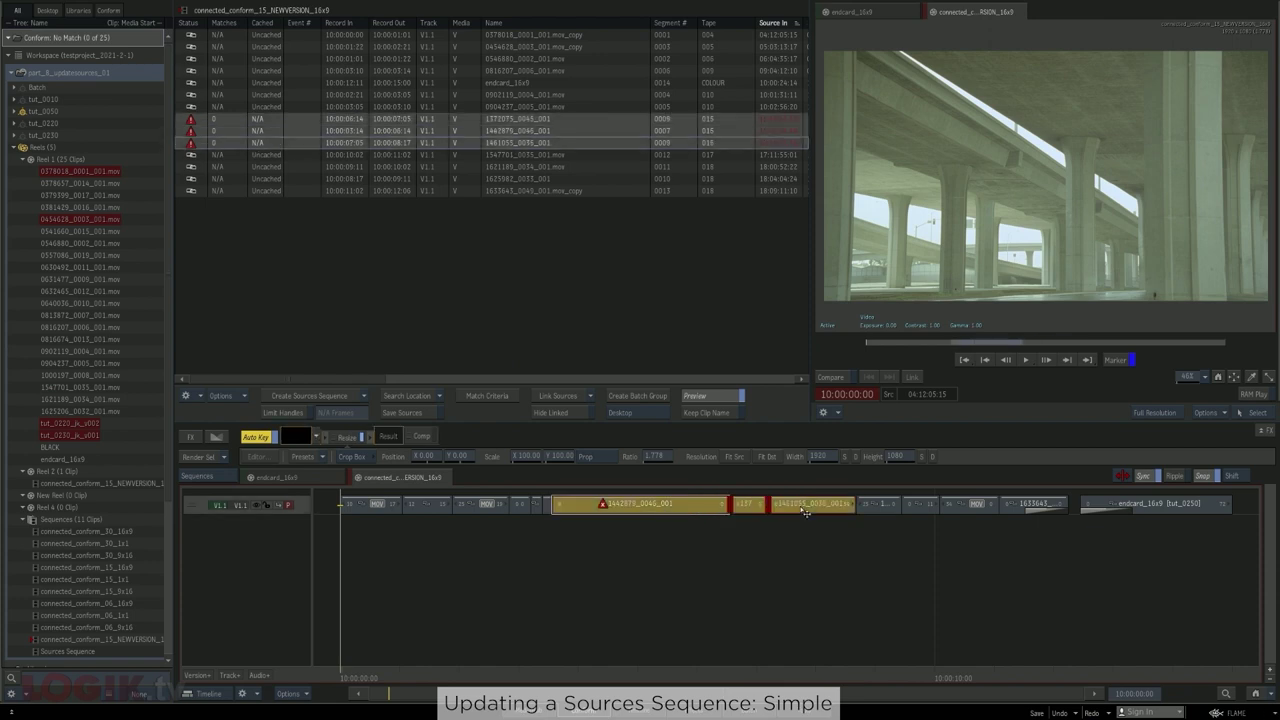
right_click(805, 511)
mouse_move(882, 469)
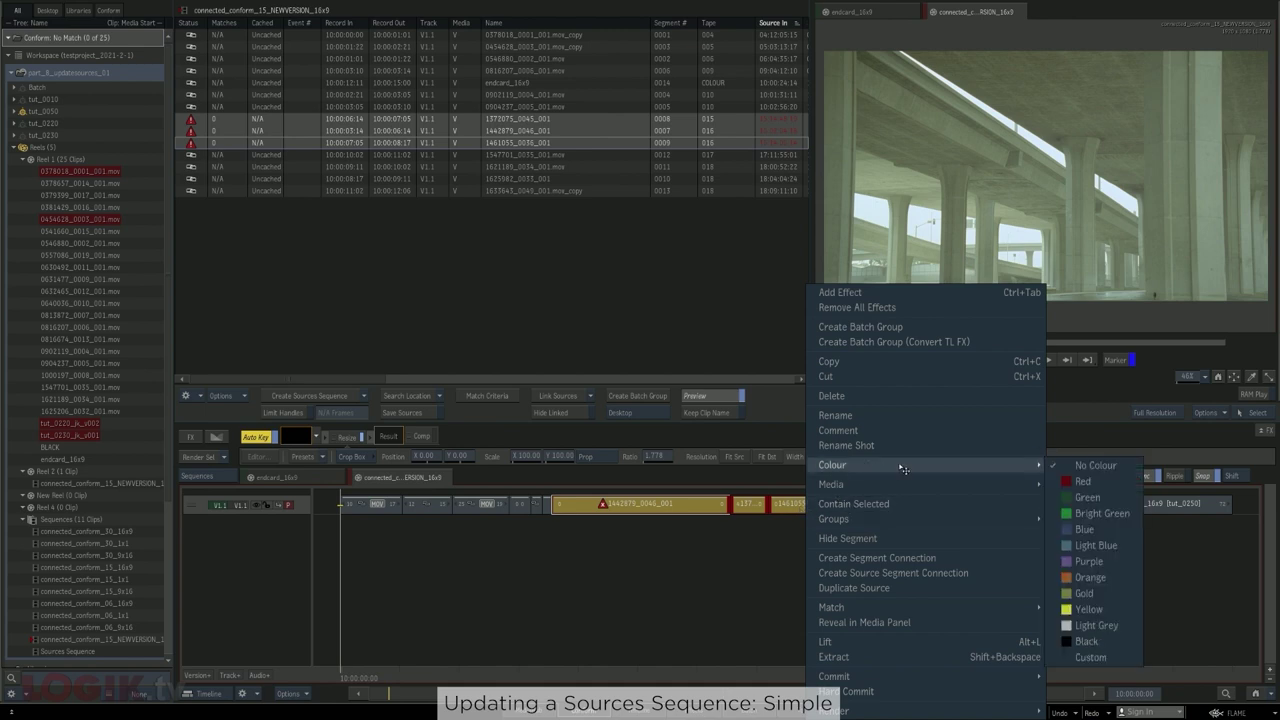
left_click(1086, 497)
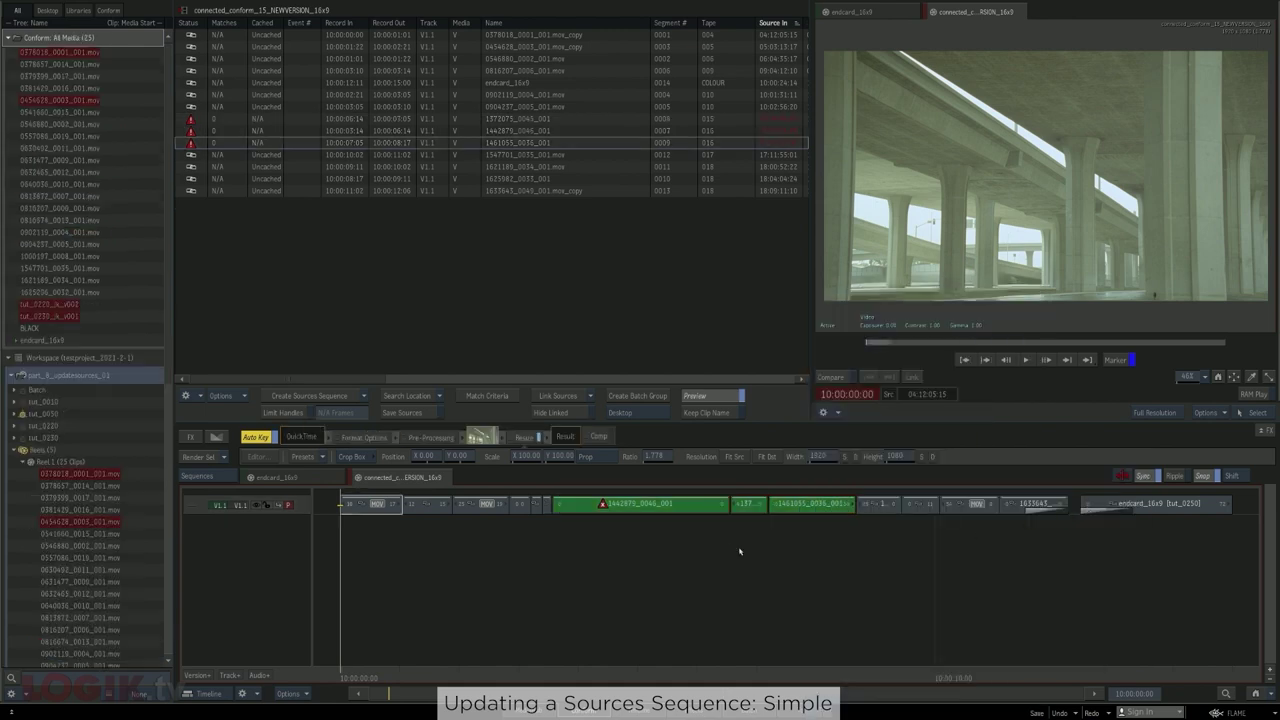
Scan the MEDIA folder in Lamborghini Gallardo as the search location and link the matching sources to the green segments
left_click(412, 396)
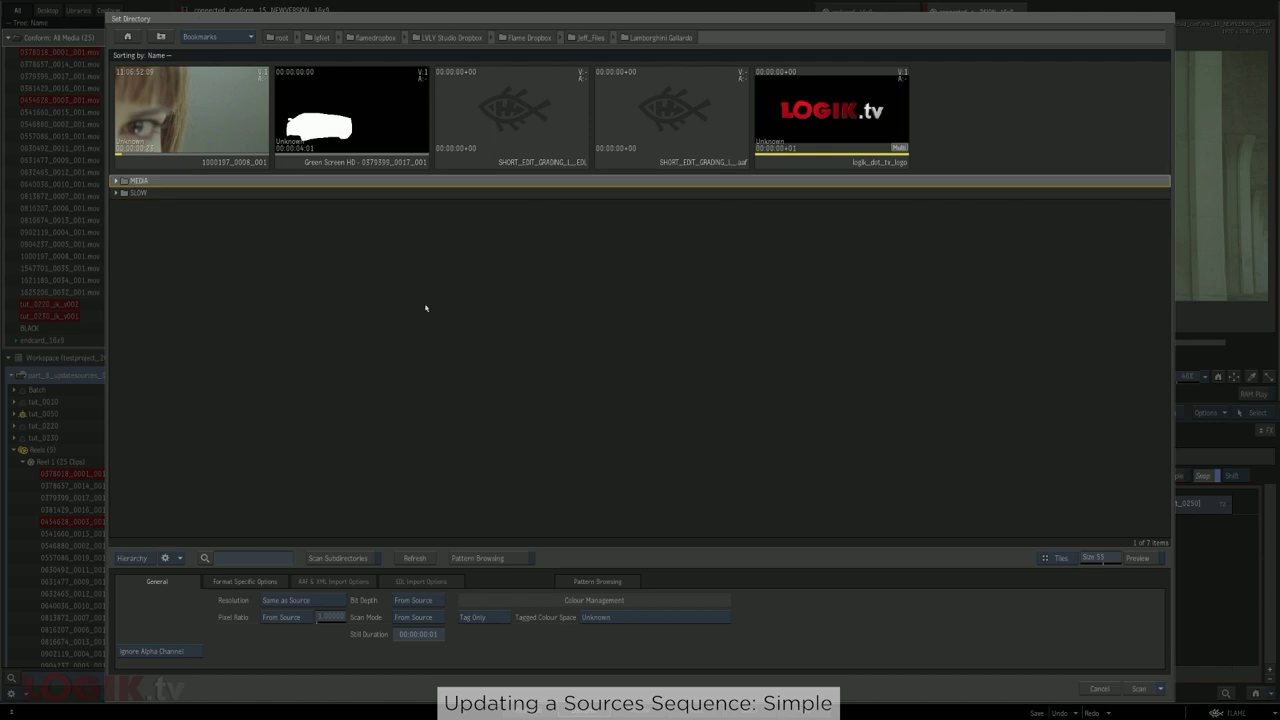
left_click(1146, 693)
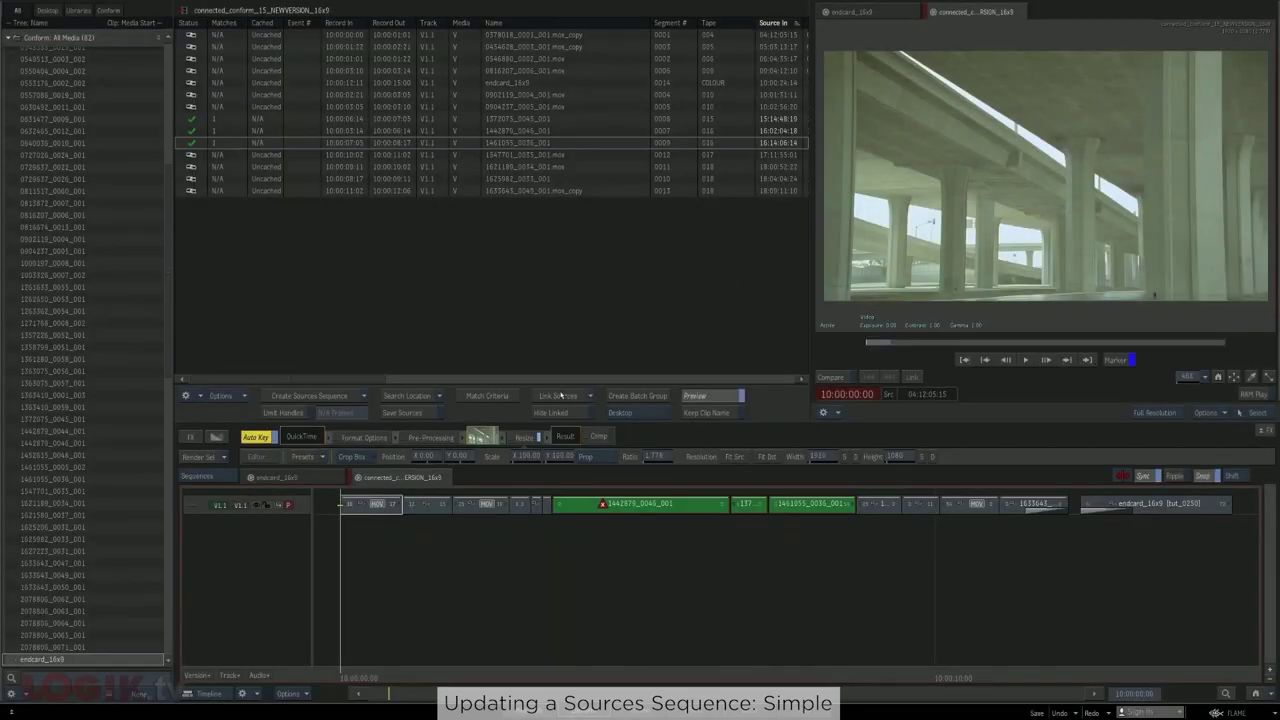
left_click(560, 396)
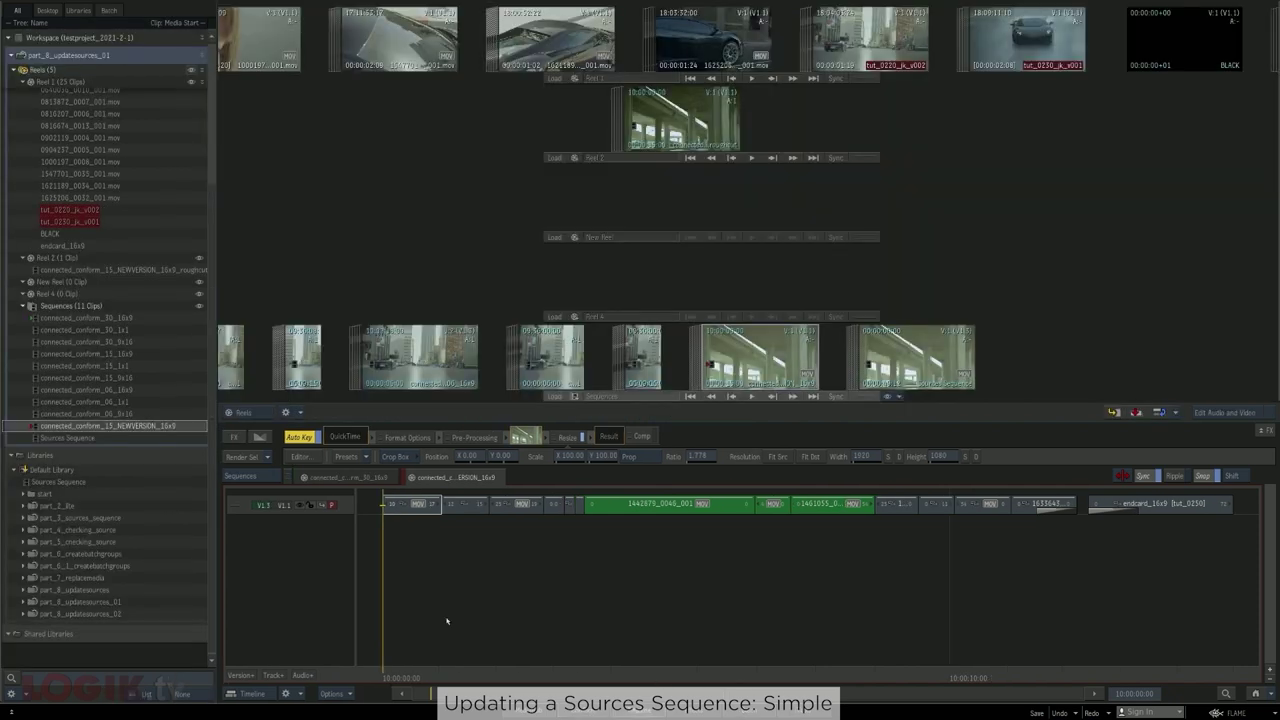
Edit the Reel 2 roughcut onto a new track above the new version, set it as the secondary track and compare both along the timeline
left_click(255, 677)
left_click_drag(675, 118, 393, 506)
right_click(352, 507)
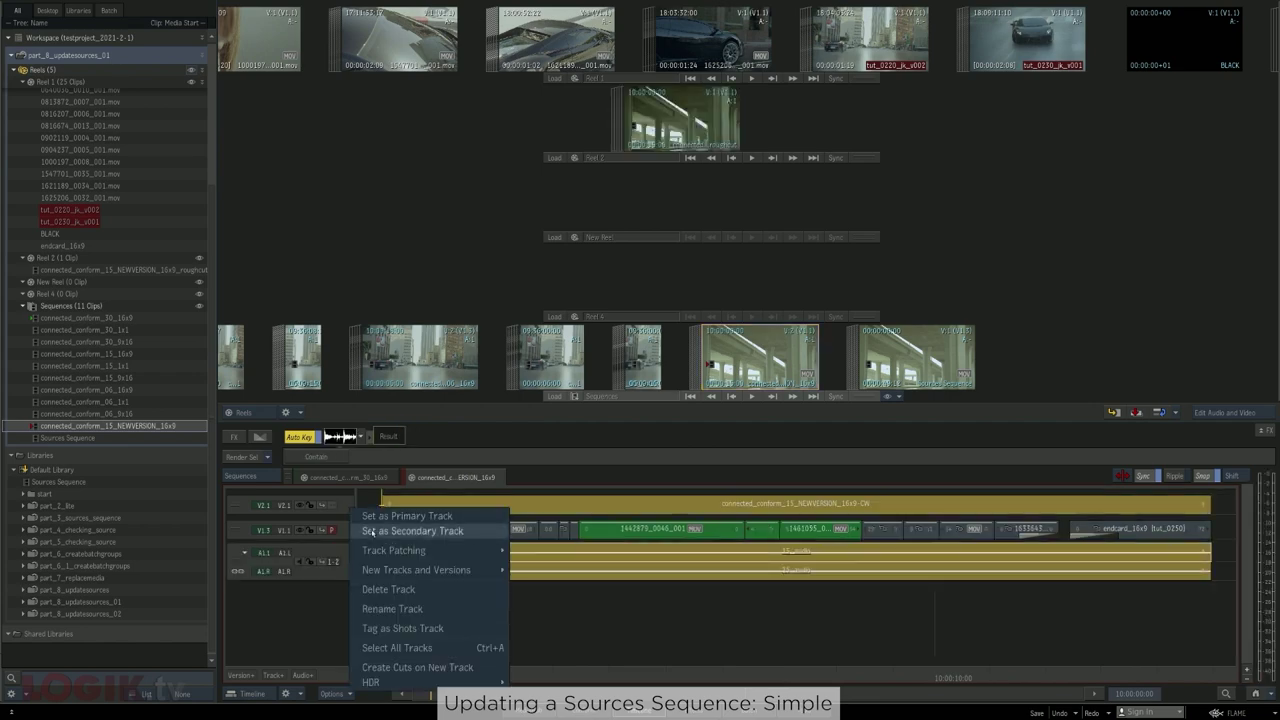
left_click(398, 531)
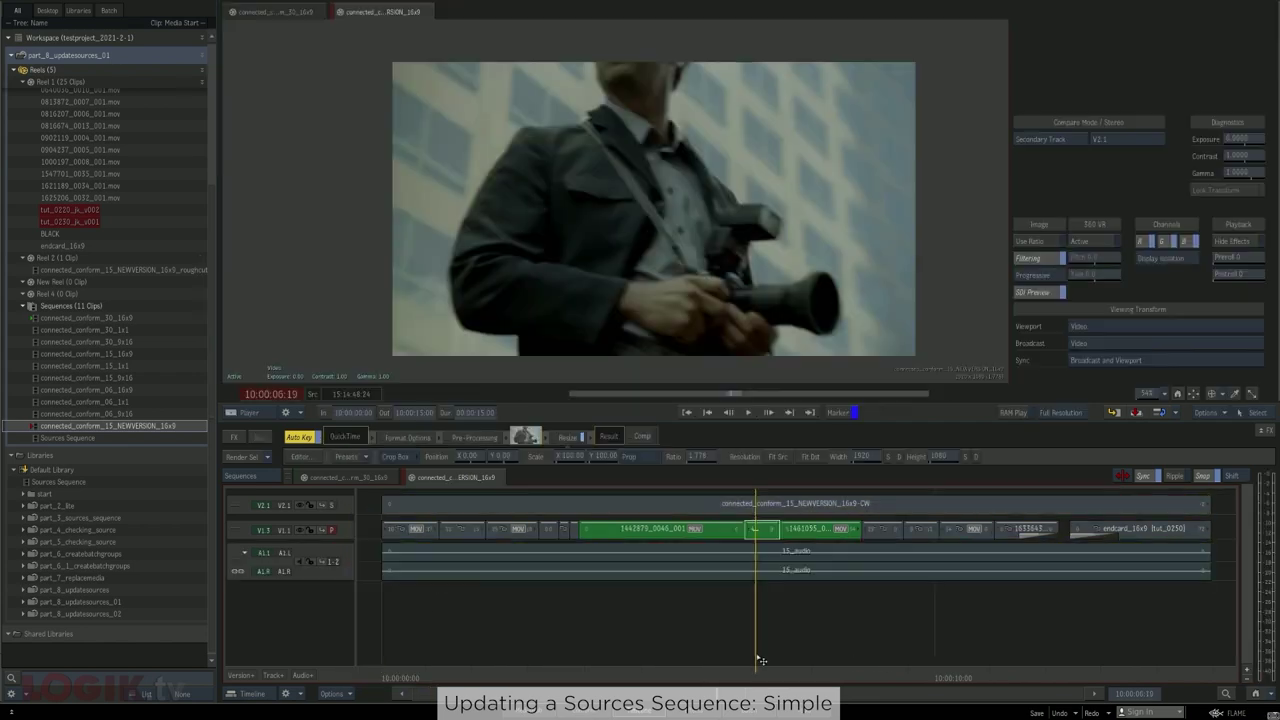
left_click_drag(760, 660, 826, 678)
key("c")
key("c")
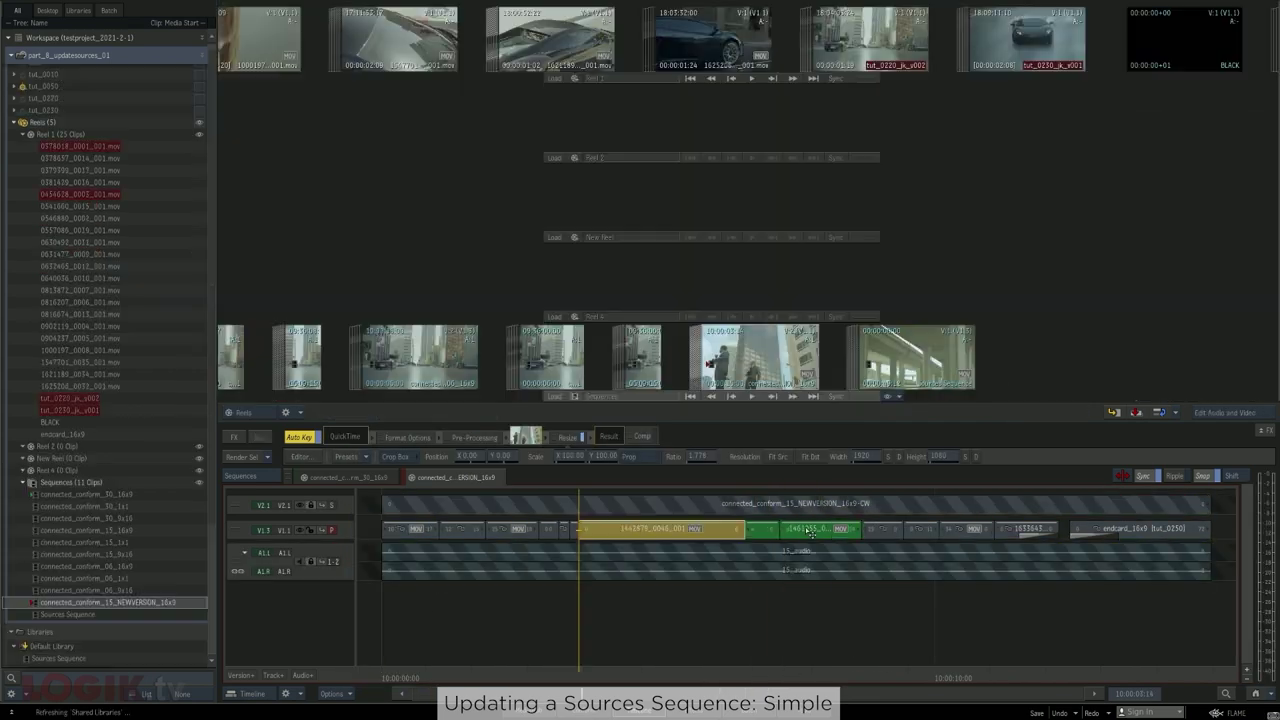
Match the three green segments out to Reel 2 and clear the existing source clips from Reel 1
left_click(811, 531, "shift")
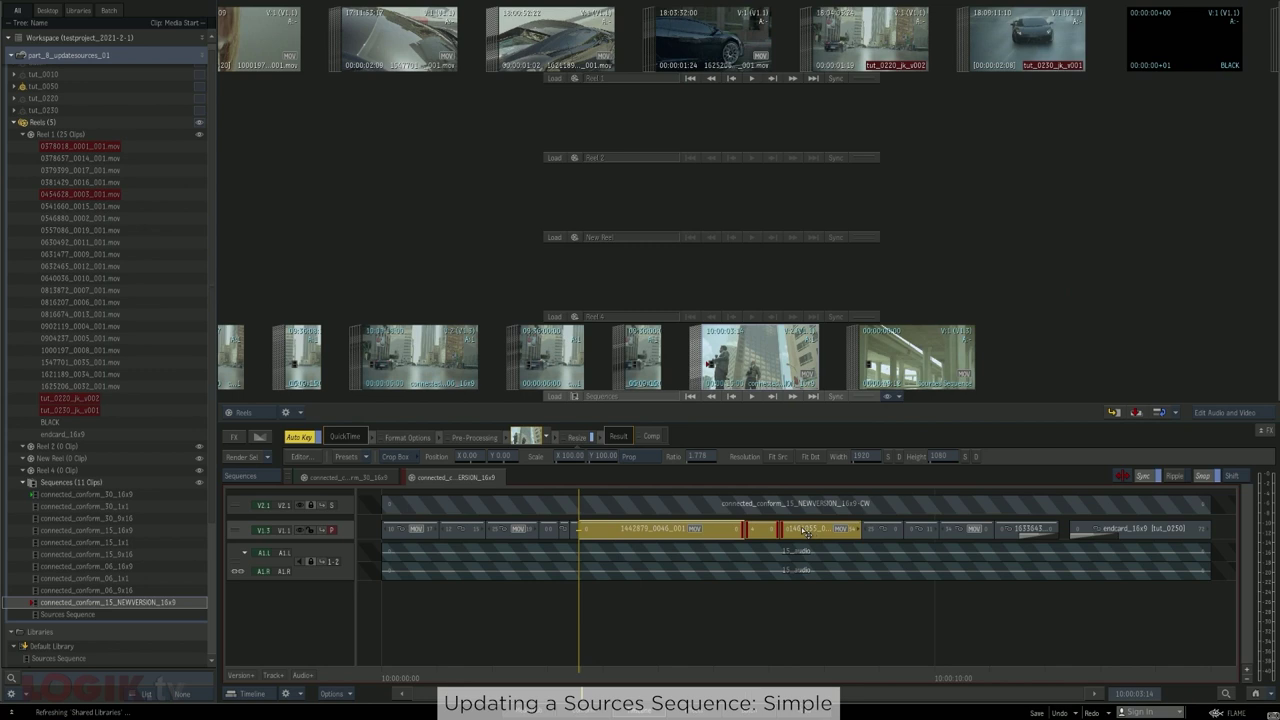
left_click_drag(648, 528, 618, 134)
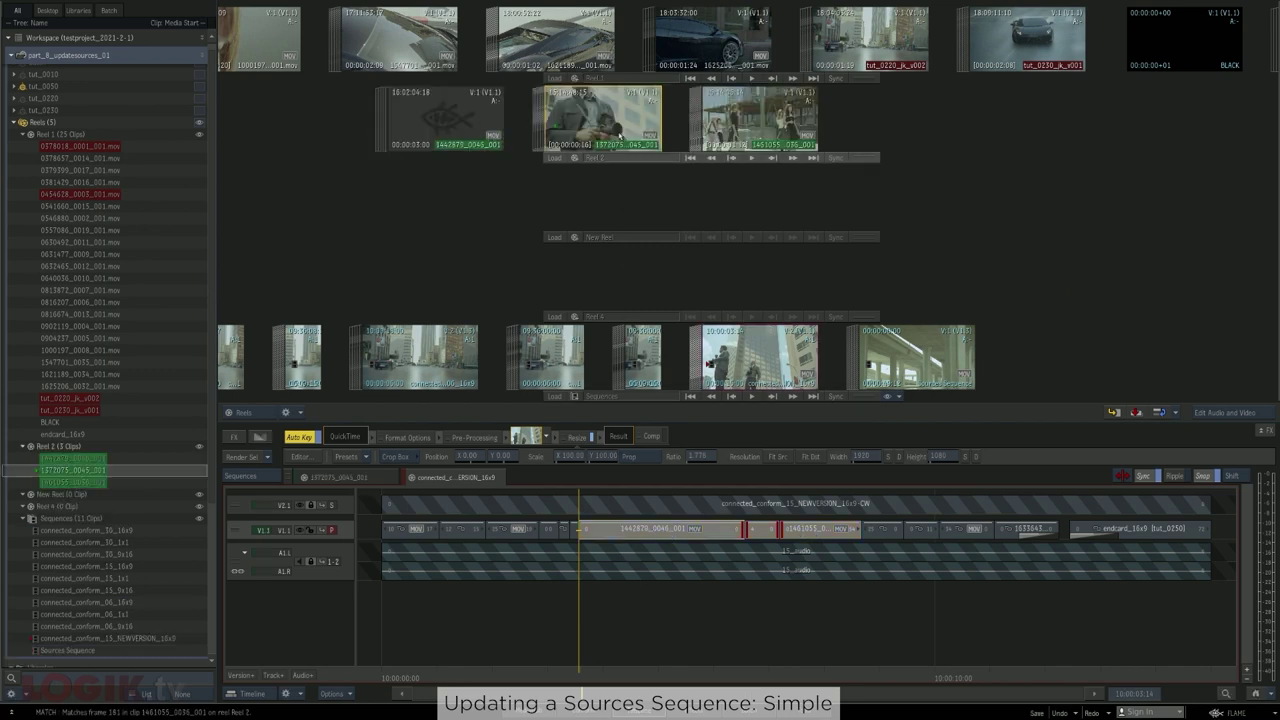
left_click(91, 146)
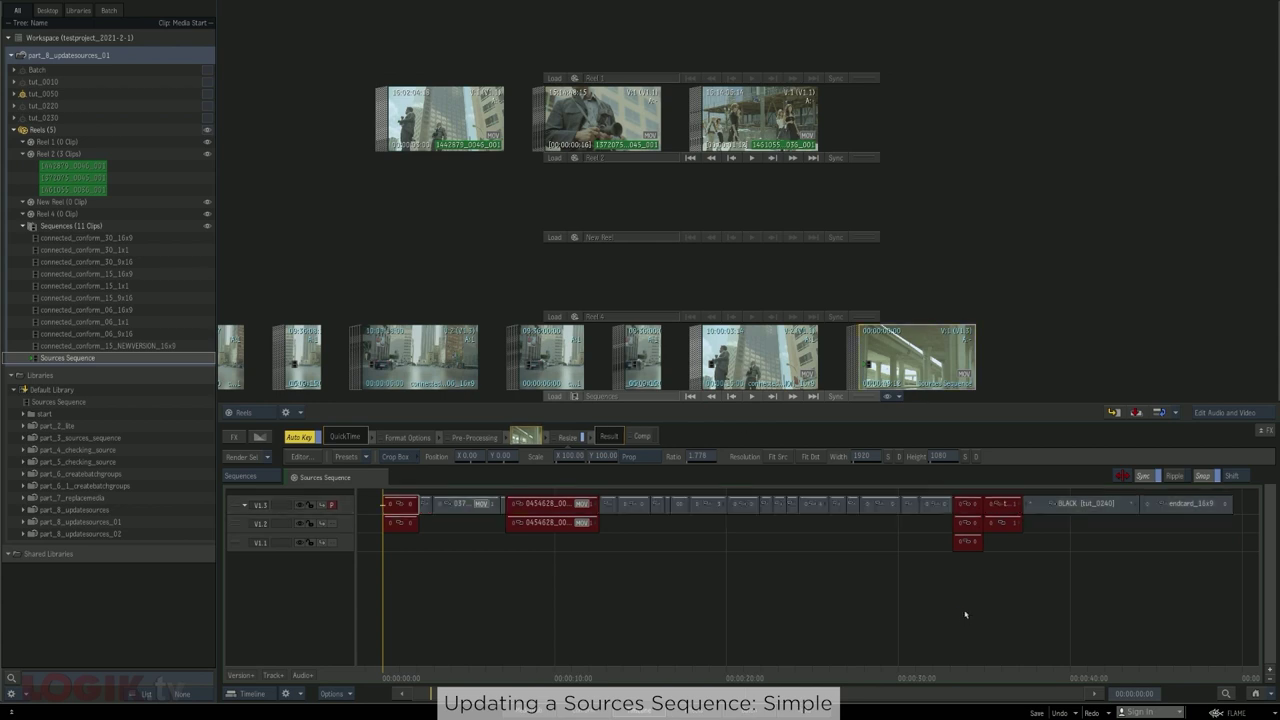
Append the three green source clips from Reel 2 to the end of the Sources Sequence
left_click_drag(840, 575, 667, 575)
left_click_drag(446, 120, 795, 508)
left_click_drag(755, 120, 849, 514)
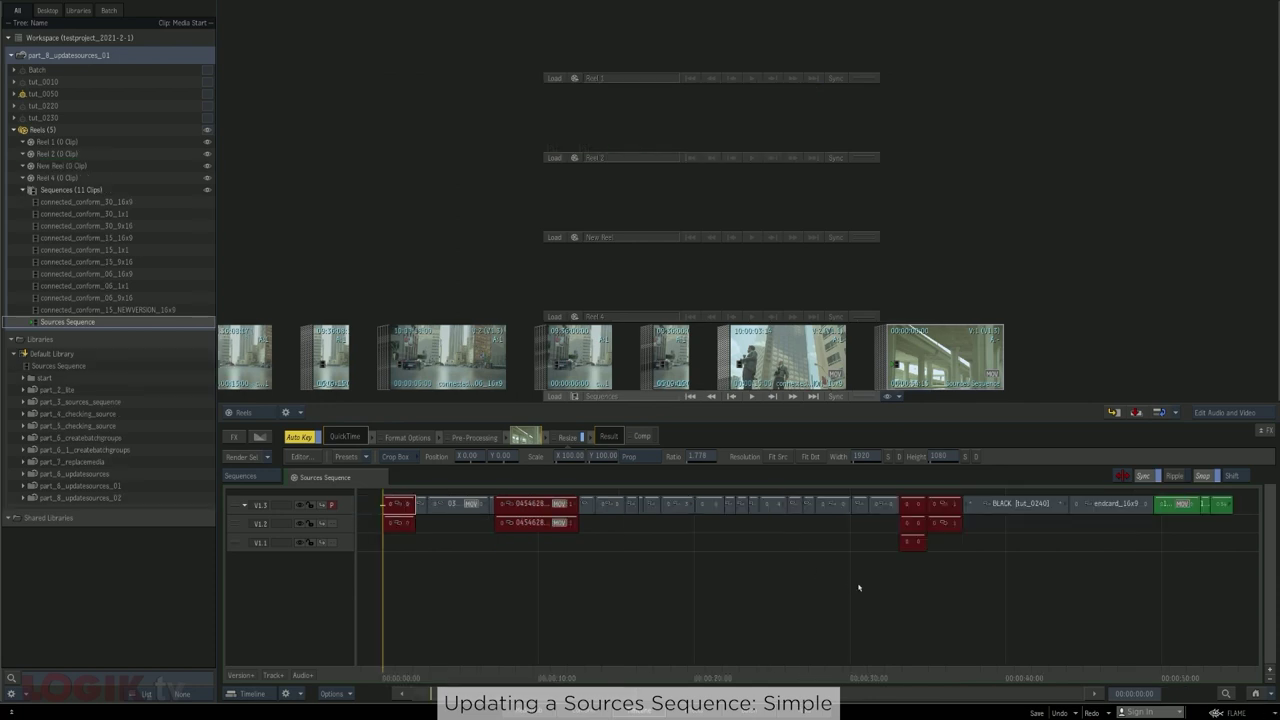
Create source segment connections for the three appended green segments, with Affect Sequences Reel Only and Harmonise Groups Across Sequences enabled
left_click(1180, 504)
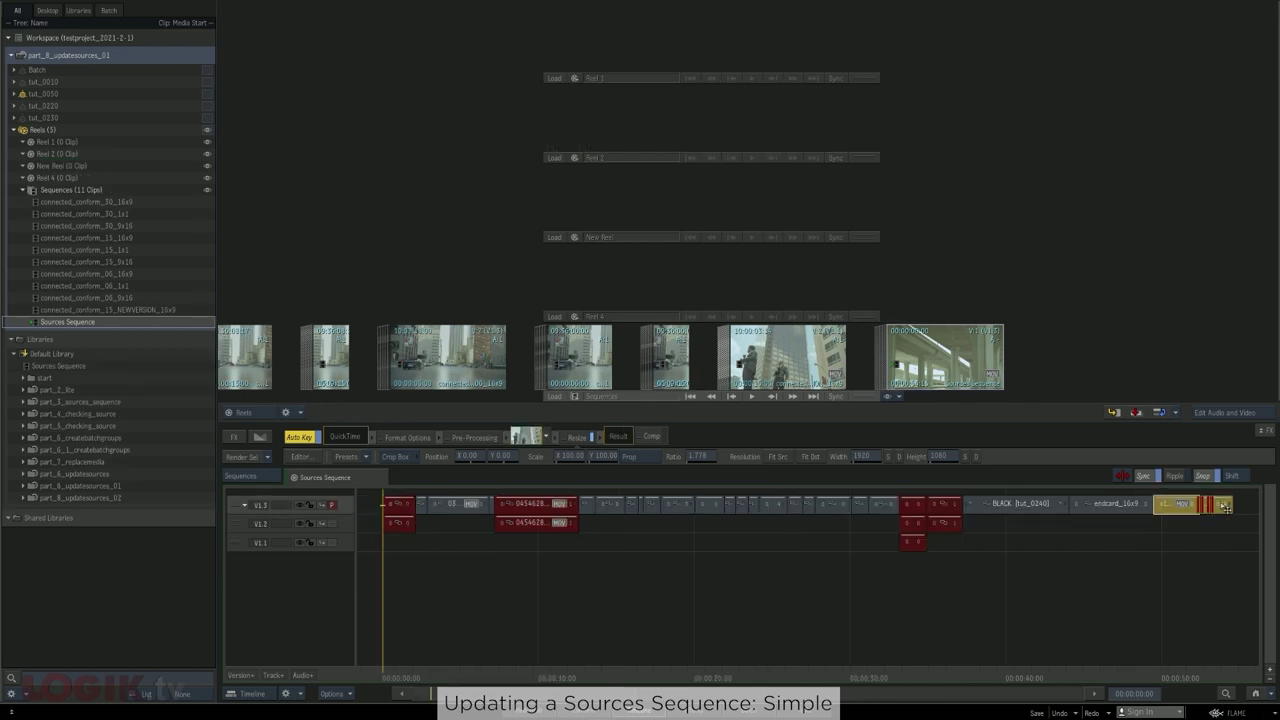
right_click(1180, 504)
left_click(1065, 557)
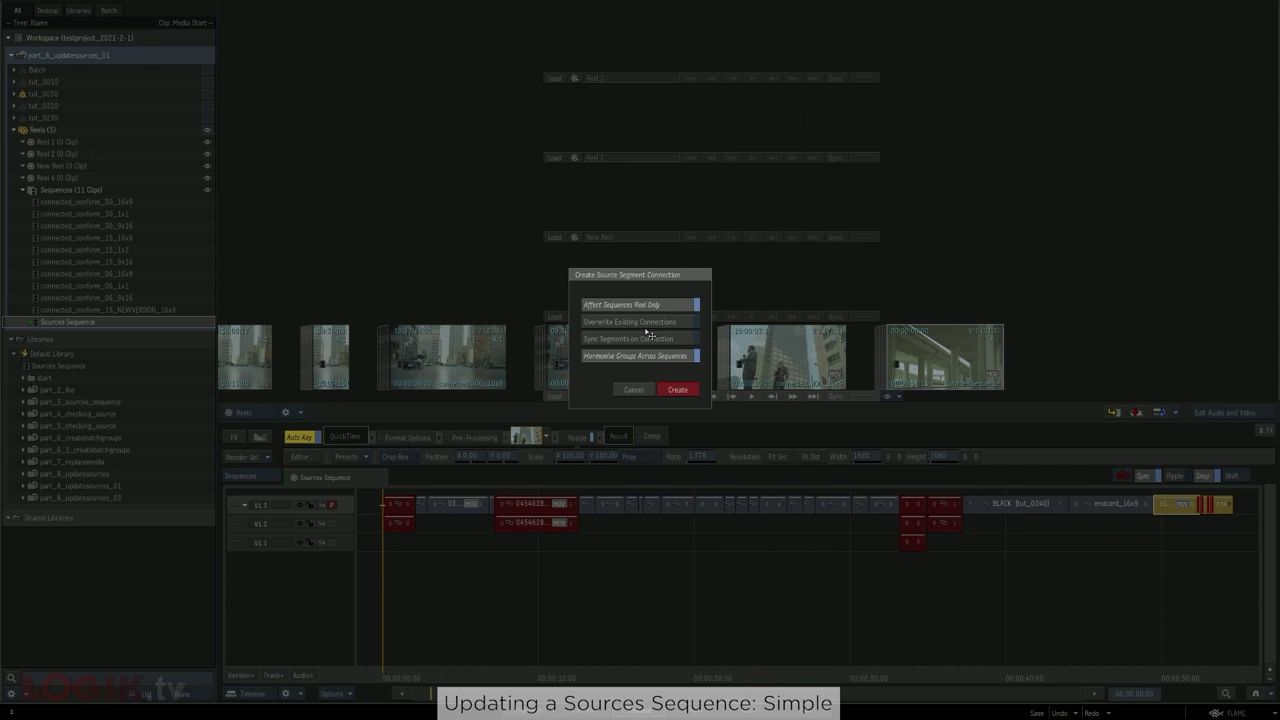
left_click(675, 390)
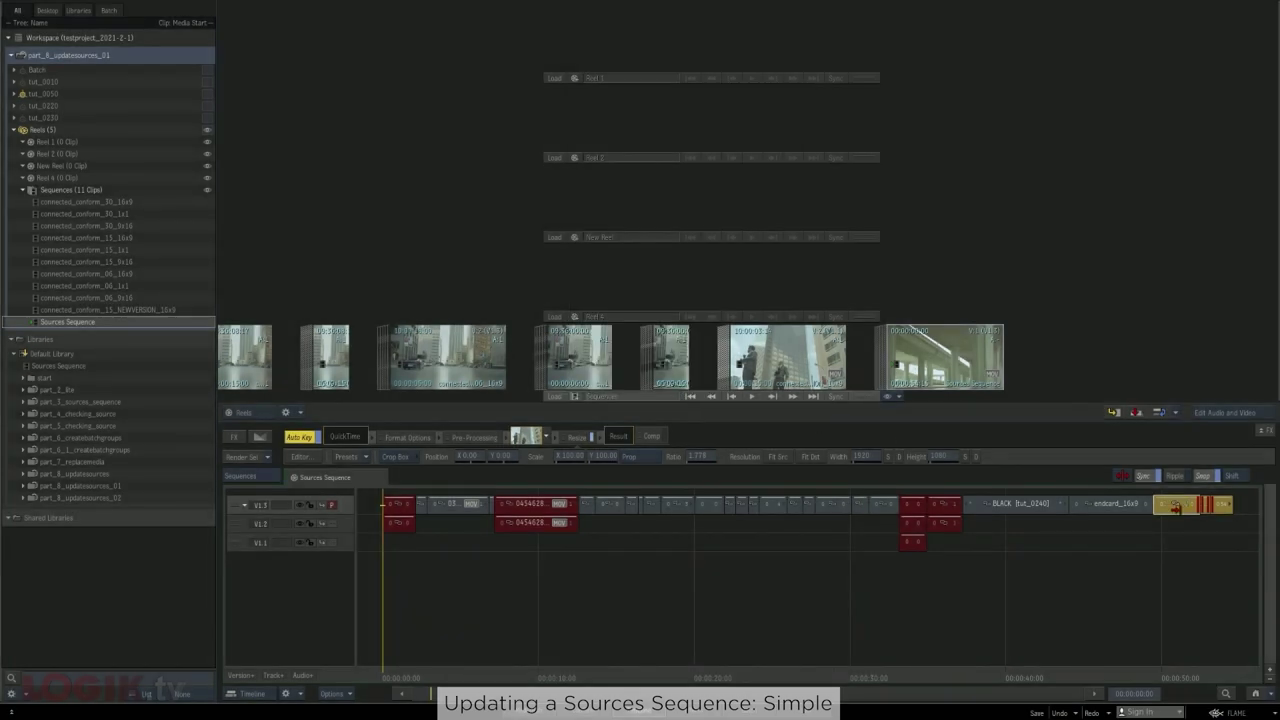
Rename the shots of the three green segments using the pattern tut_<segment###>0
left_click(877, 504)
right_click(877, 504)
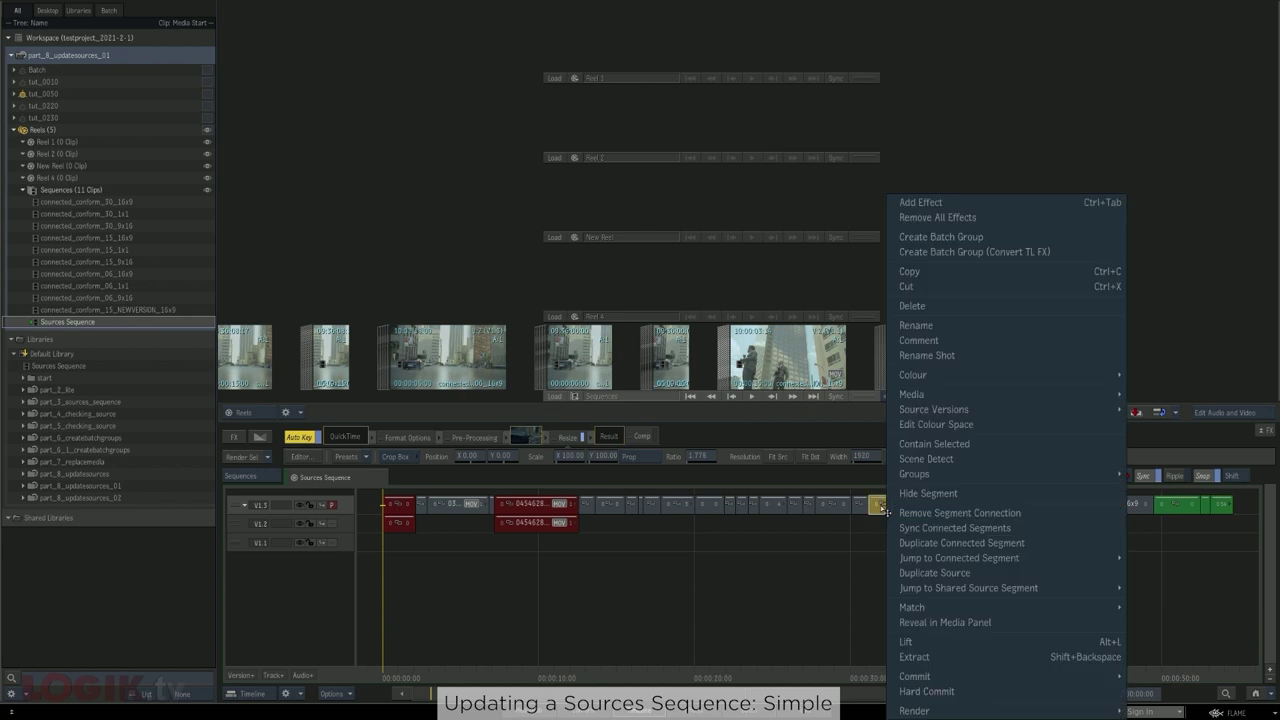
left_click(920, 353)
left_click(812, 374)
left_click(1188, 504)
right_click(1226, 509)
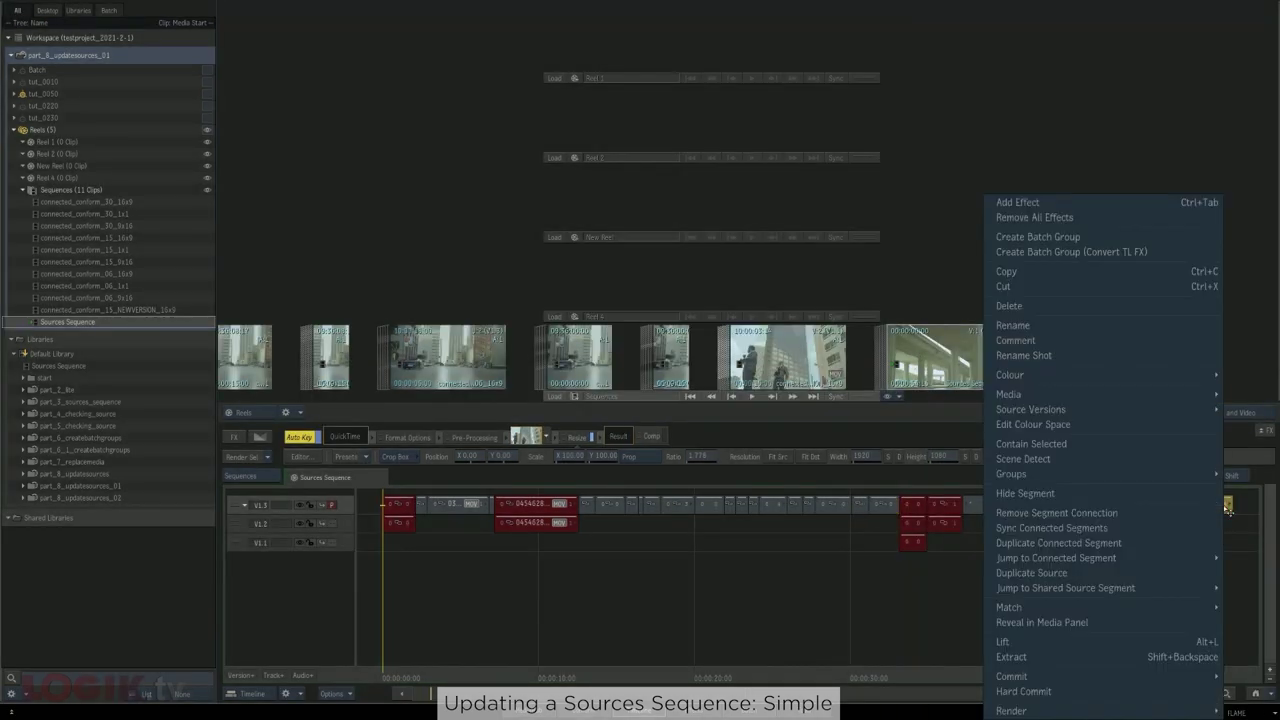
left_click(1056, 359)
type("tut_<segment###>0")
key("Return")
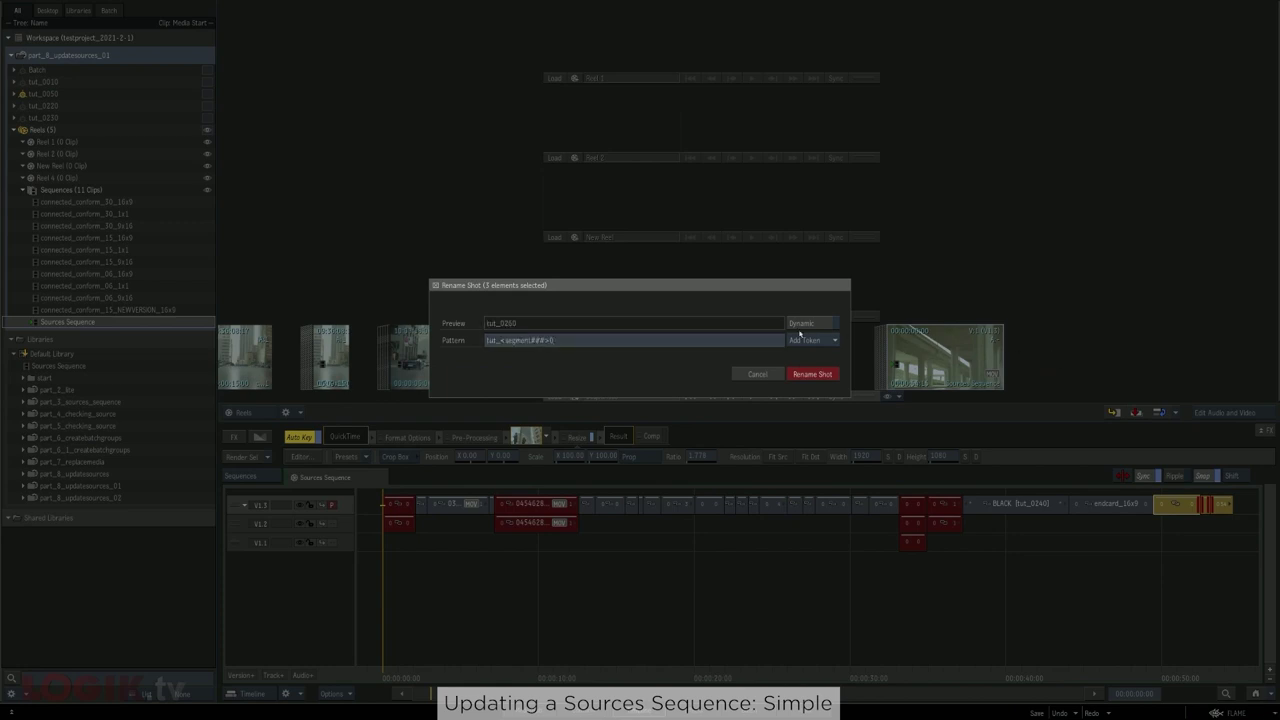
left_click(812, 374)
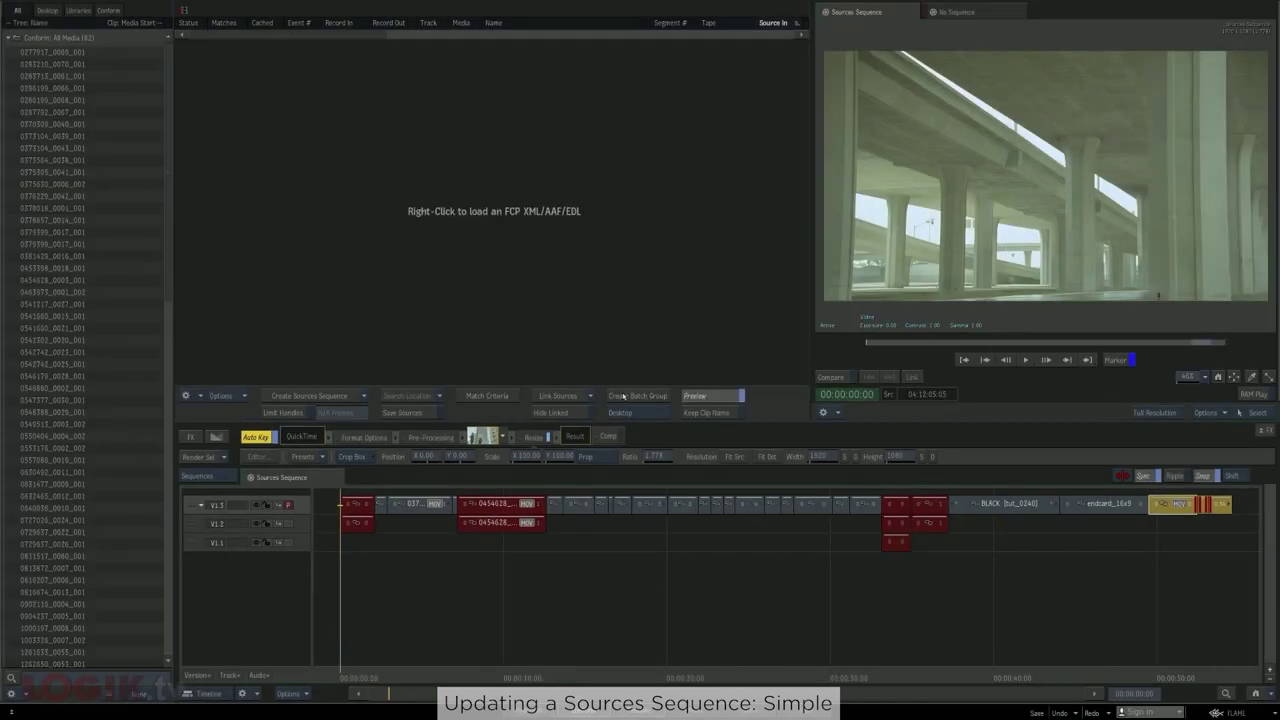
Create batch groups for the three new segments and select tut_0260 to tut_0280 on the desktop
left_click(623, 396)
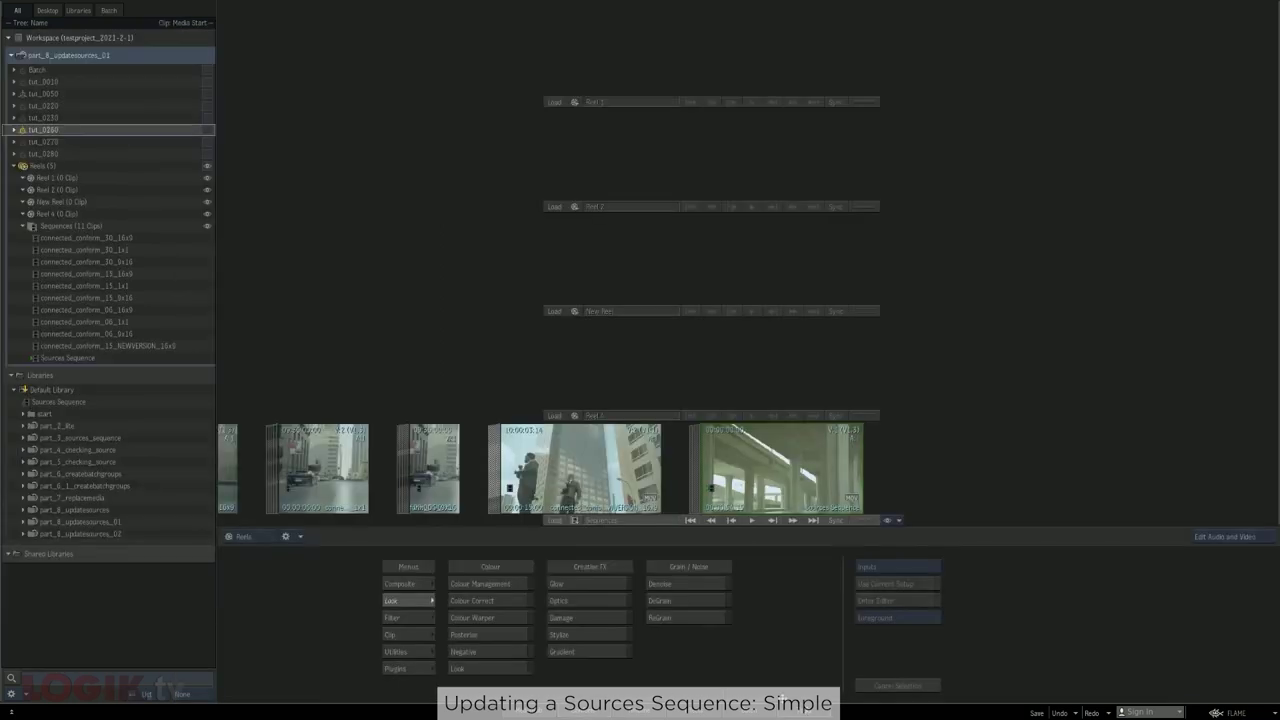
left_click(46, 165)
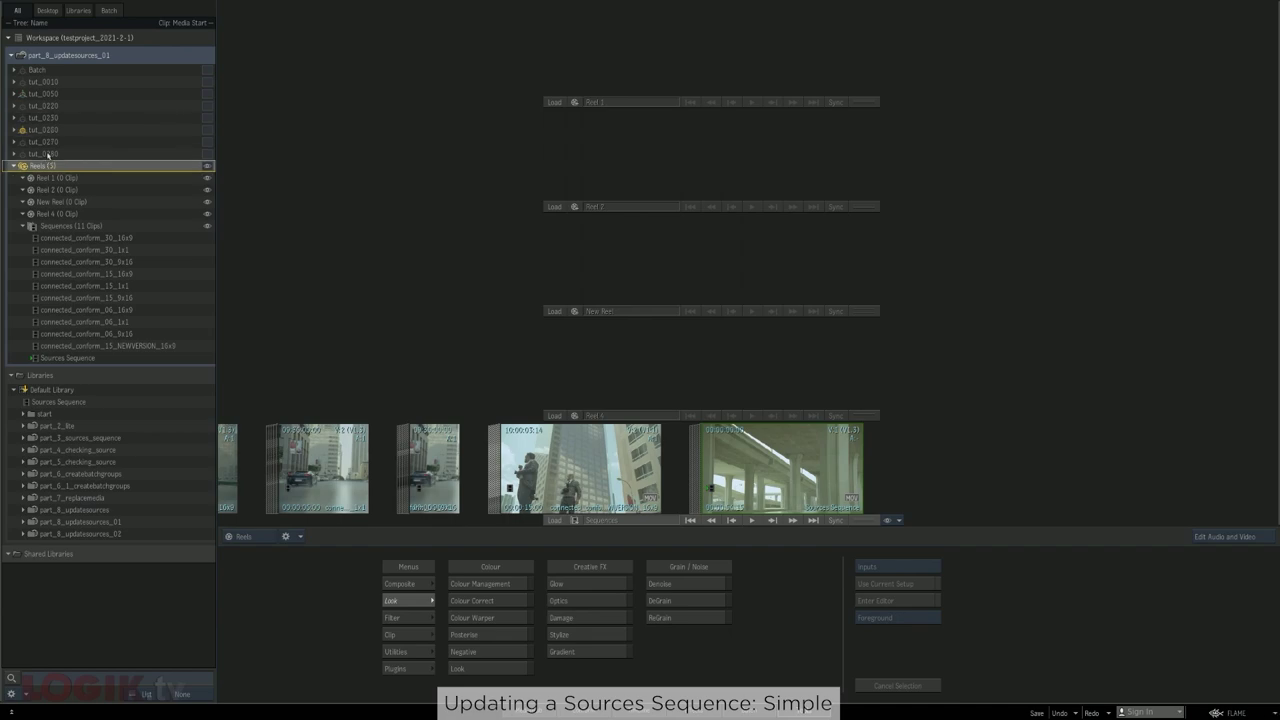
left_click(47, 154)
left_click(47, 131, "shift")
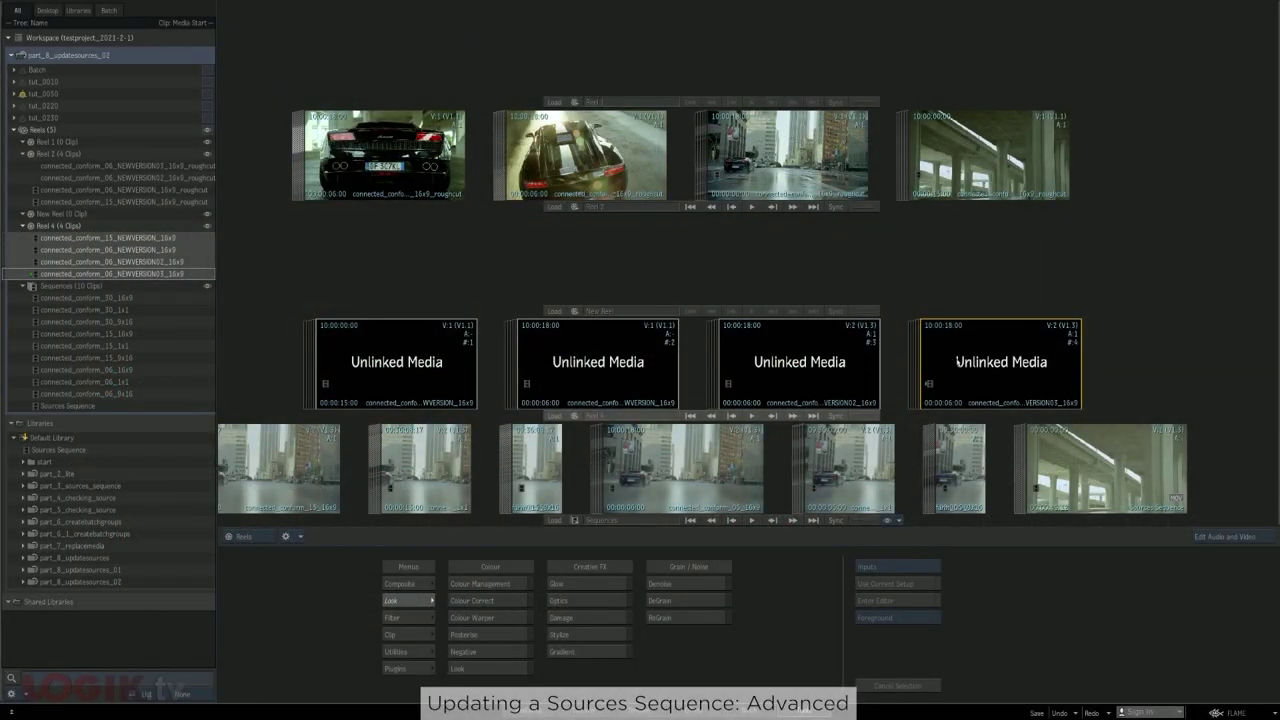
Move the four unlinked new versions from Reel 4 into the Sequences reel and review them and the Sources Sequence in the timeline
left_click_drag(985, 423, 885, 459)
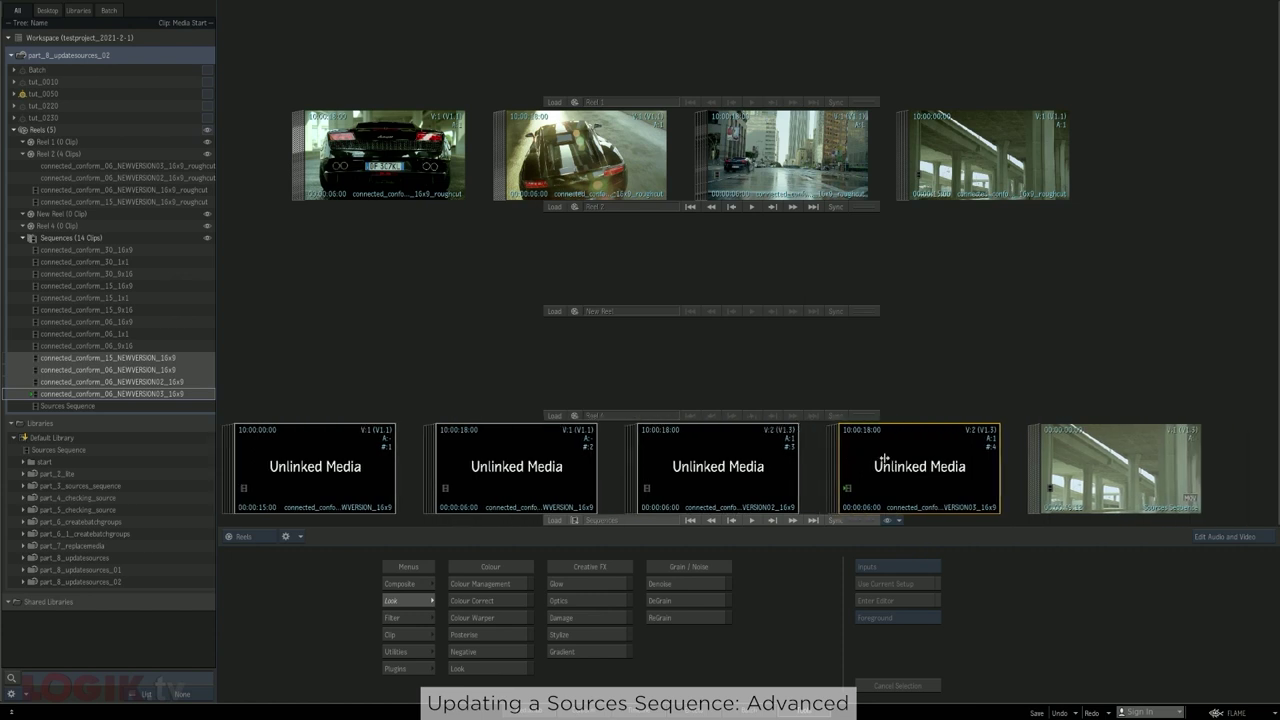
double_click(887, 459)
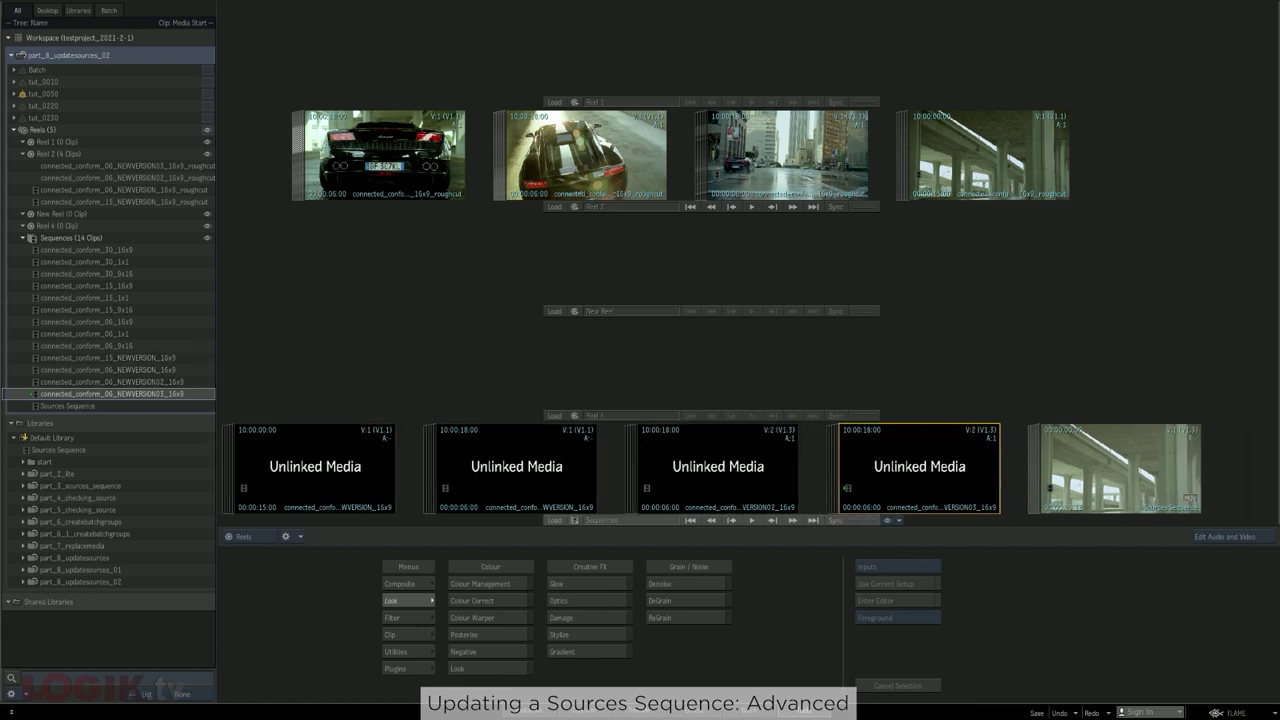
left_click(714, 367)
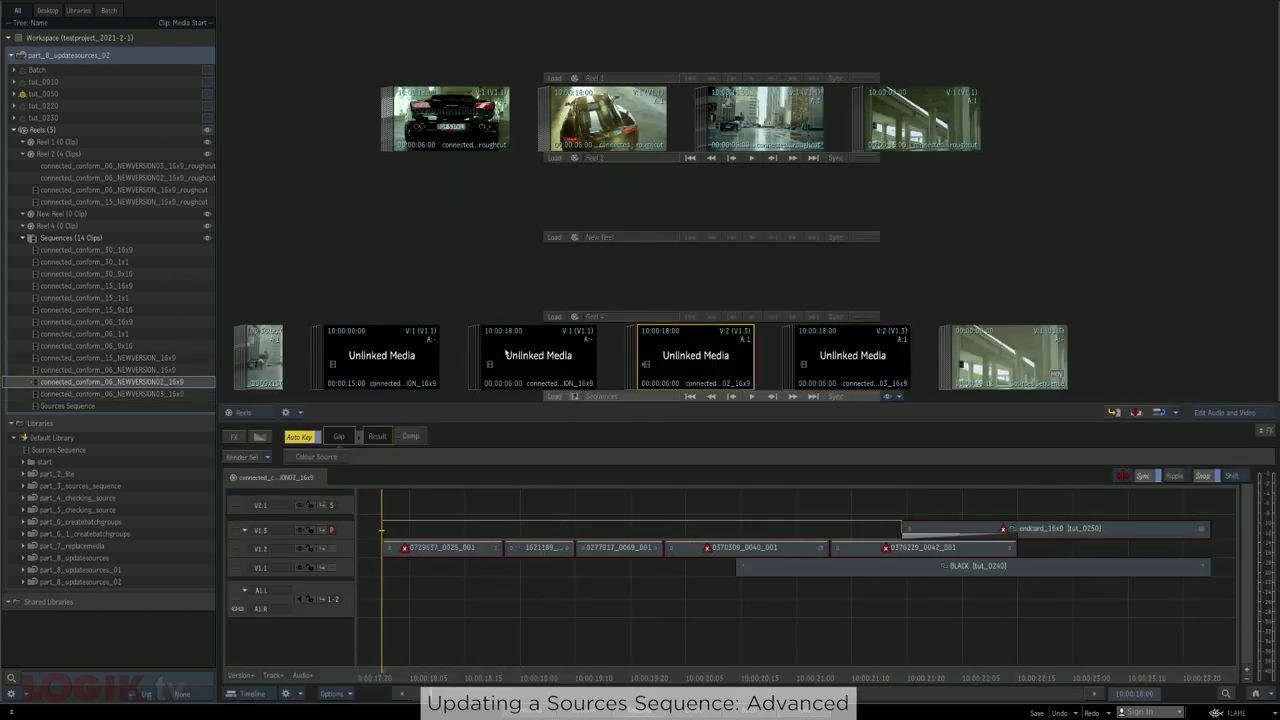
left_click(390, 356)
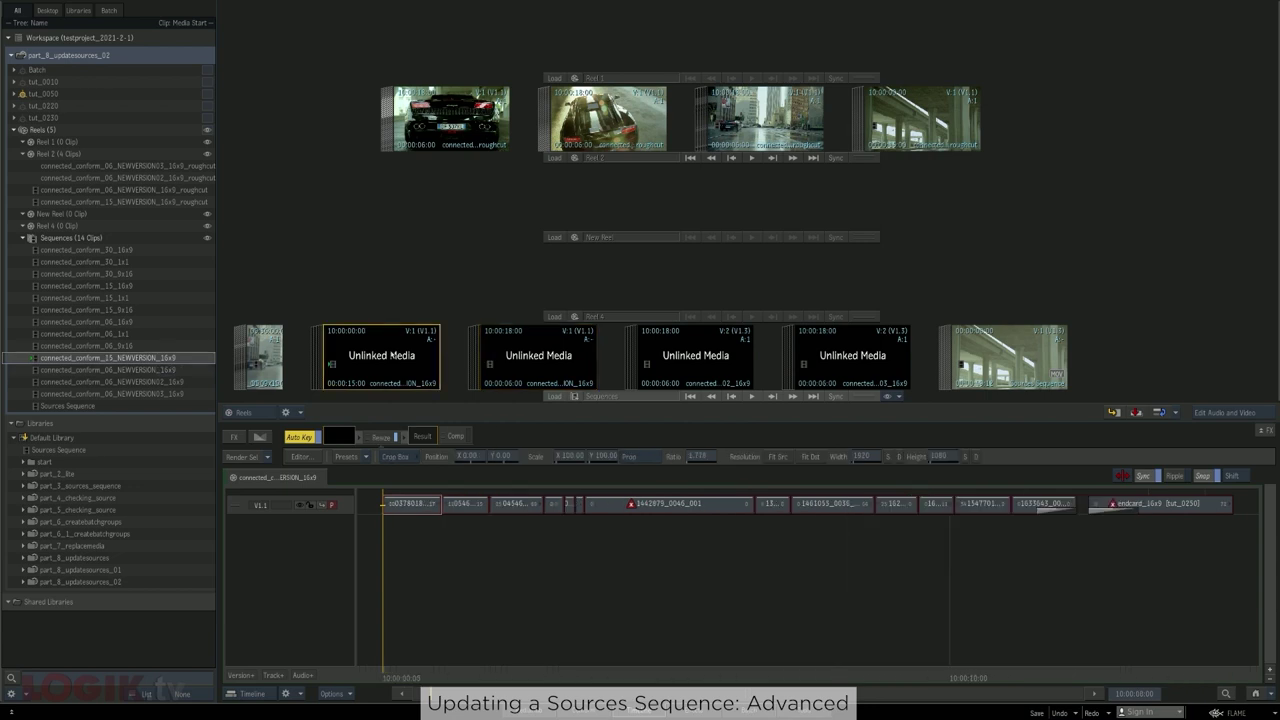
left_click(982, 370)
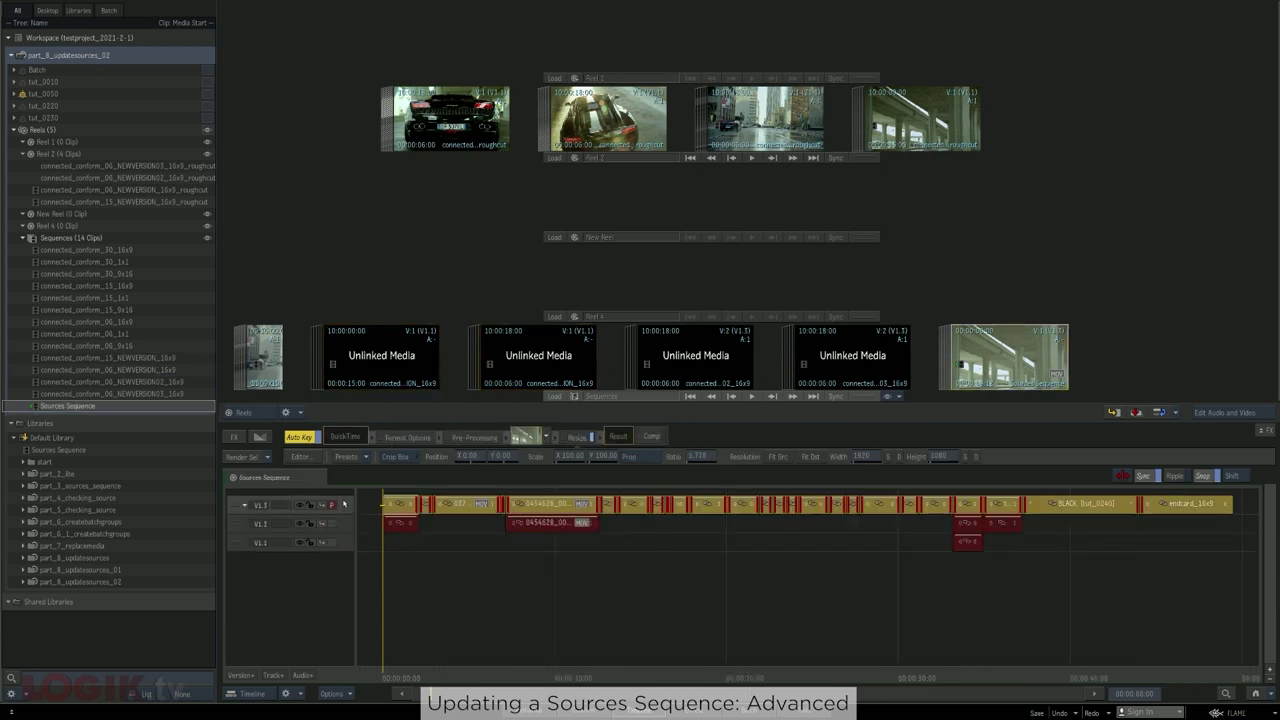
left_click(819, 641)
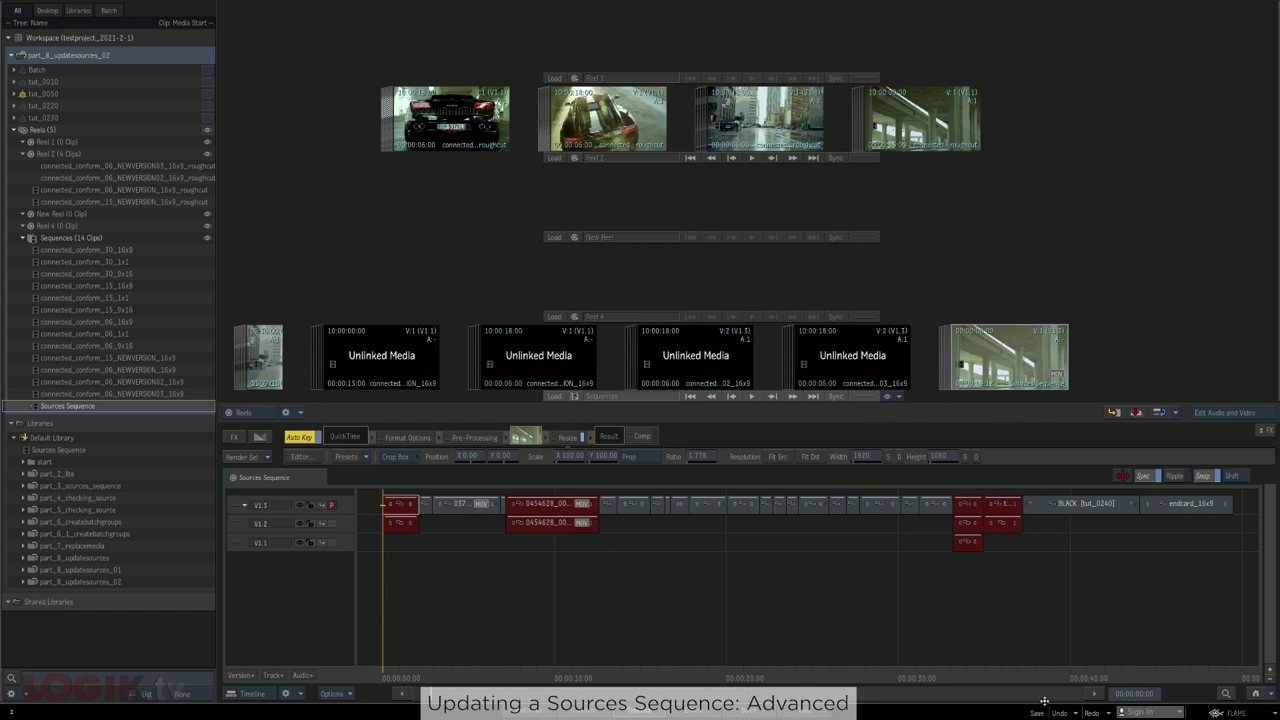
Save the desktop part_8_updatesources_02 to the Default Library and match the Sources Sequence's primary-track segments out to Reel 1
left_click(1036, 713)
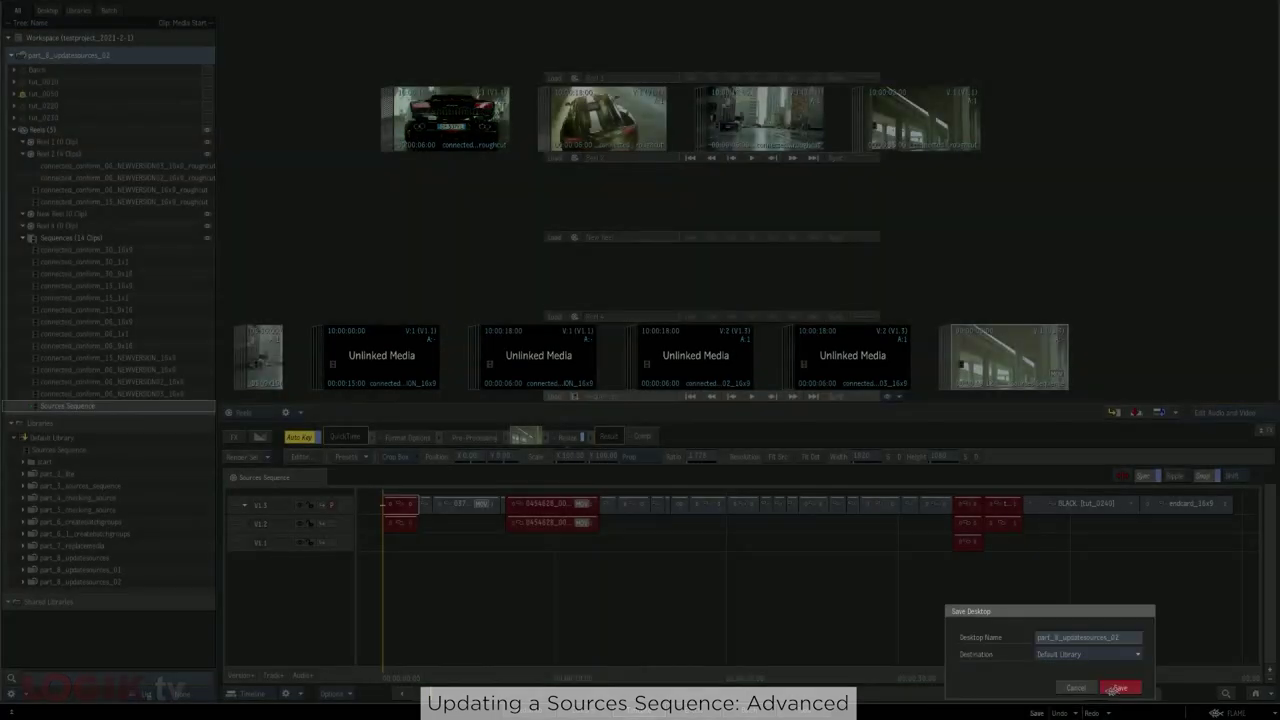
left_click(1117, 688)
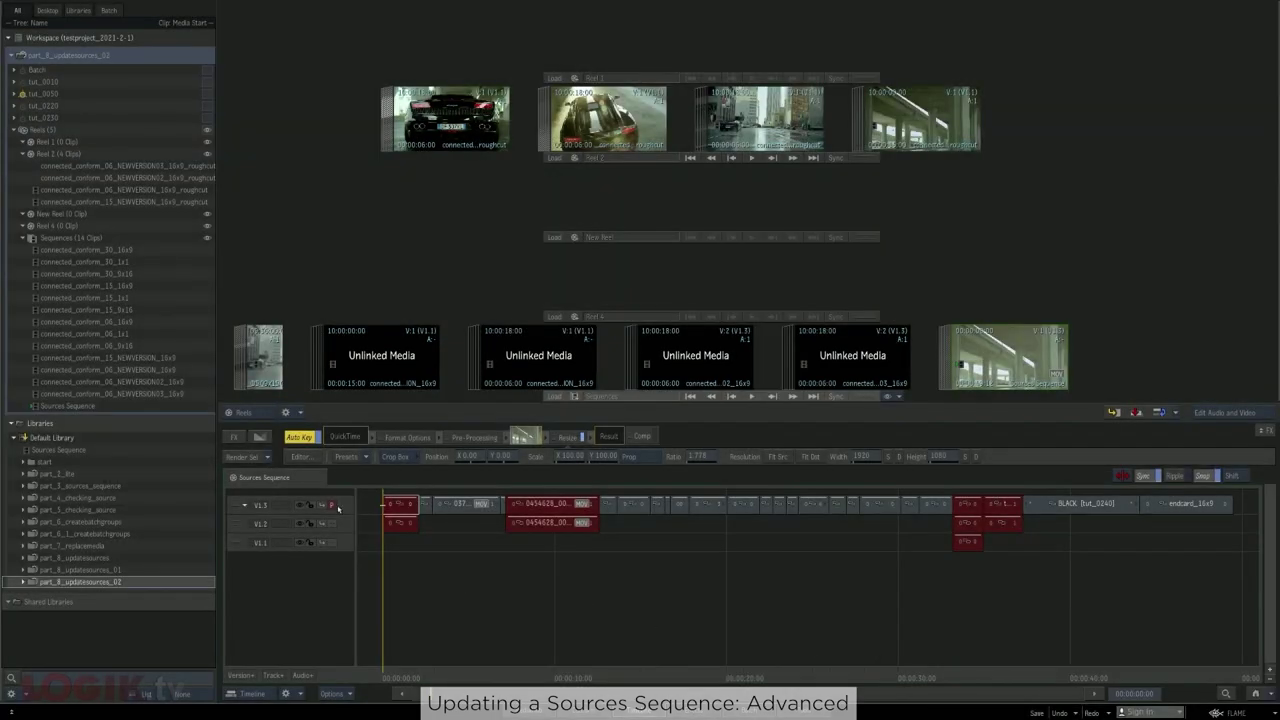
left_click(337, 508)
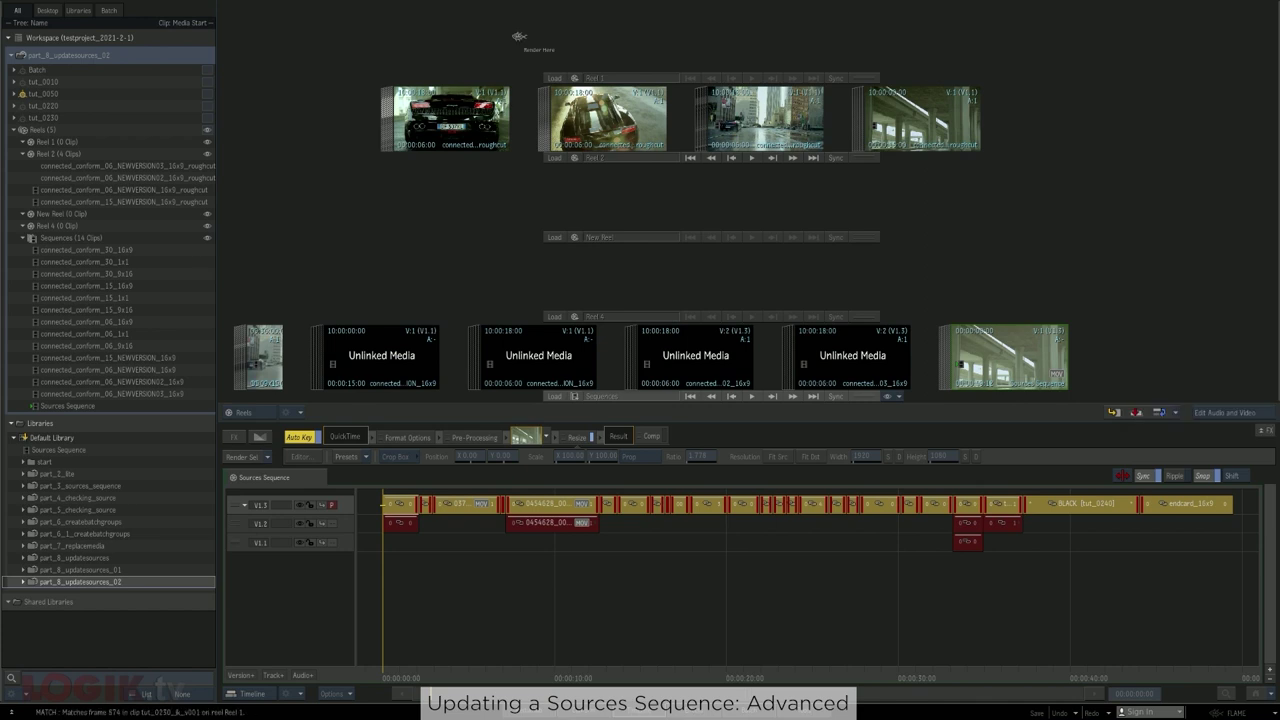
Select the four unlinked new versions in the Sequences reel and open them in the Conform view
left_click(812, 332)
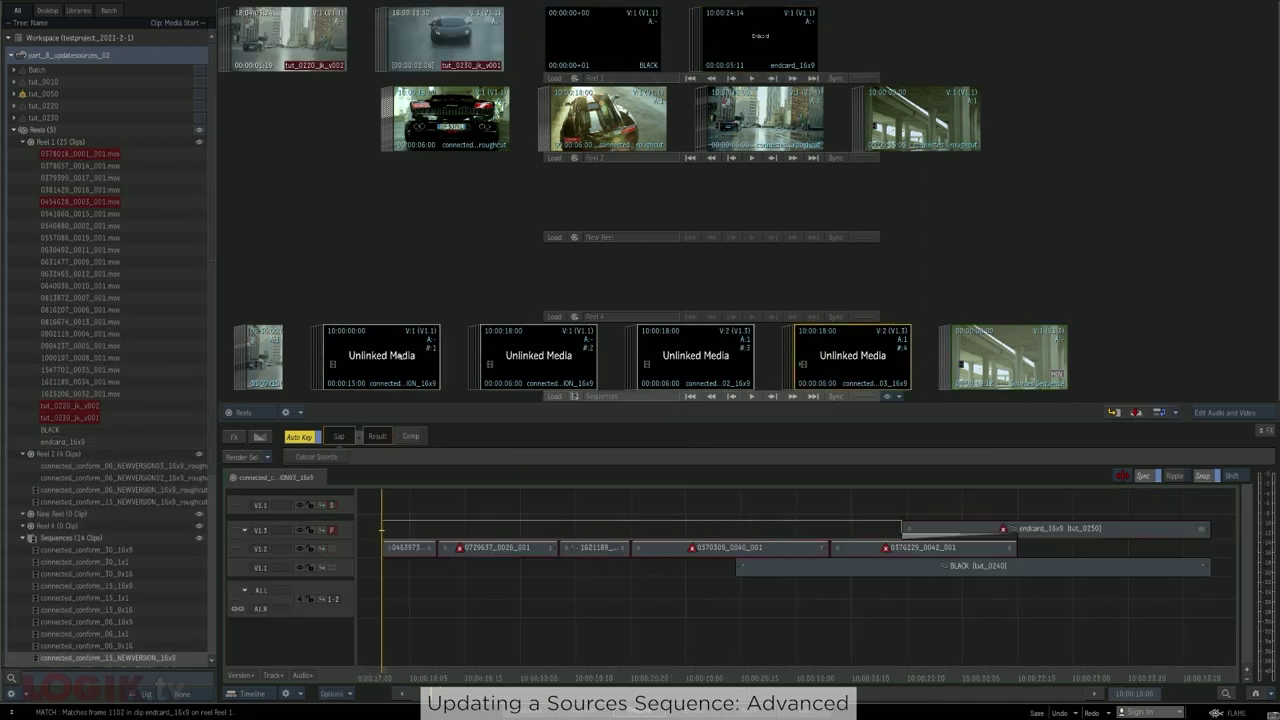
right_click(399, 355)
left_click(423, 250)
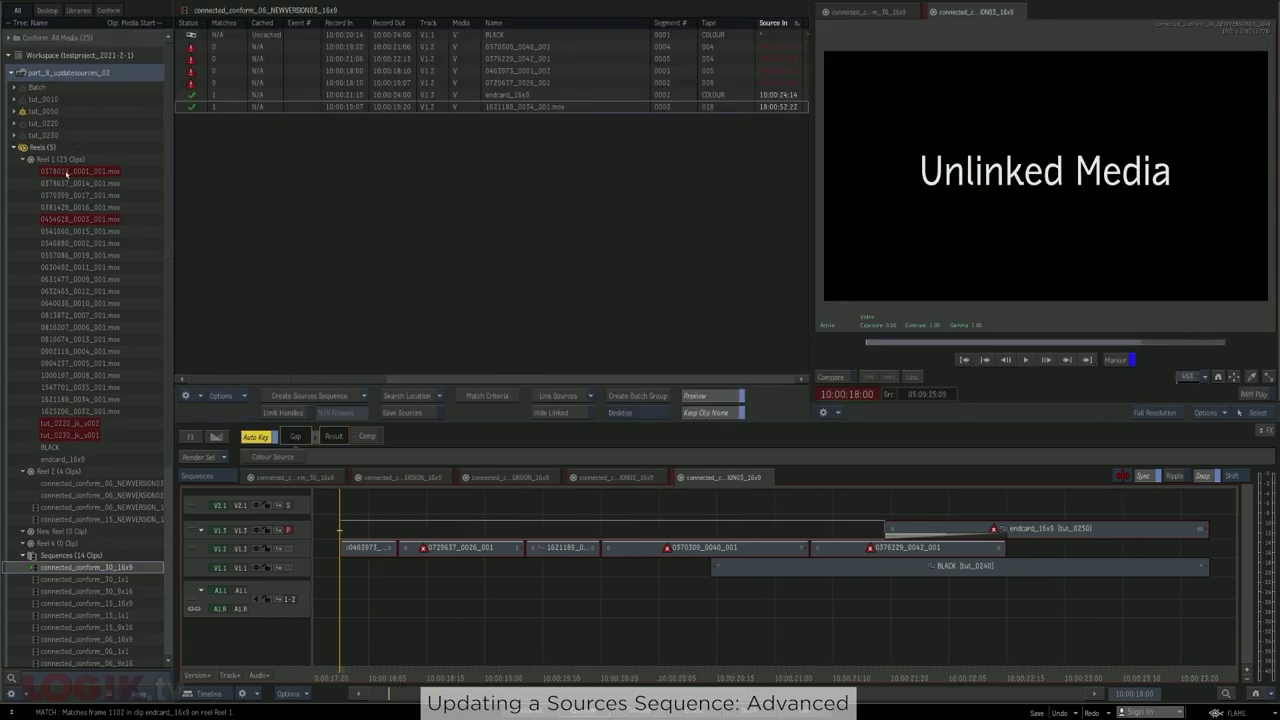
Set the Reel 1 source clips as the conform media for the opened sequences
left_click(66, 172)
right_click(66, 172)
left_click(84, 173)
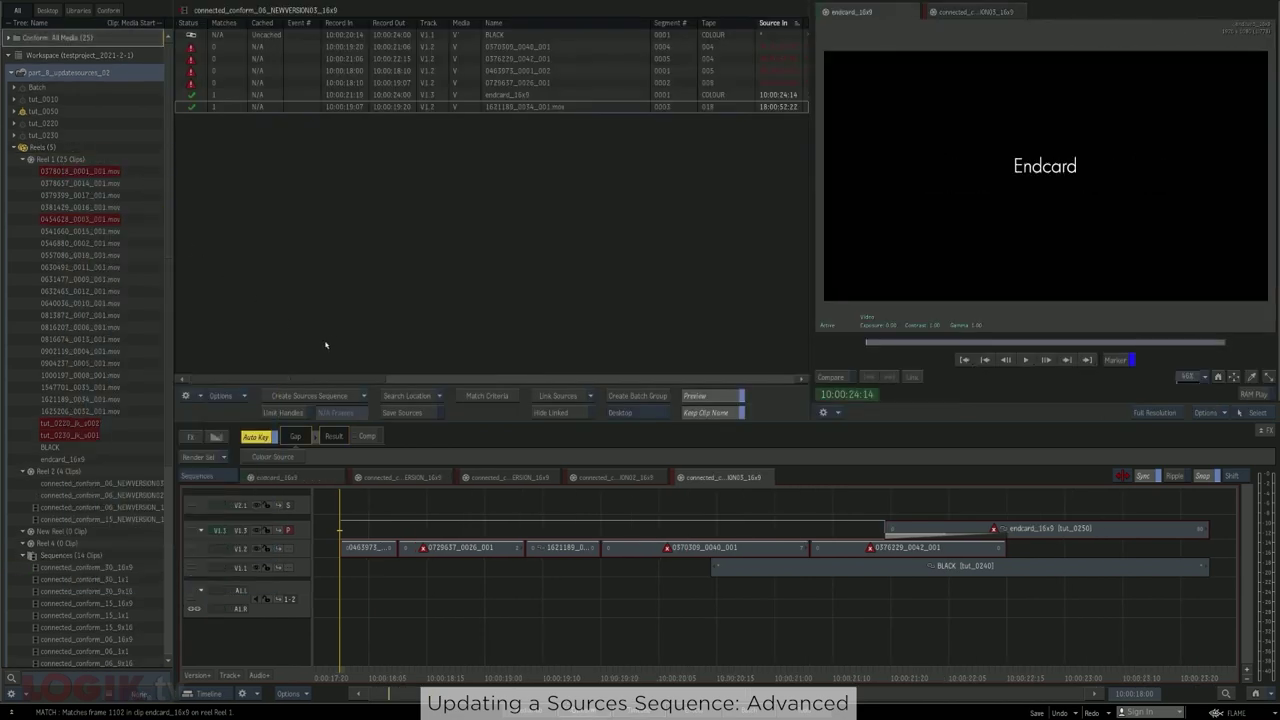
Check the match status of the new versions' segments and create a new Sources Sequence
left_click(615, 477)
left_click(522, 477)
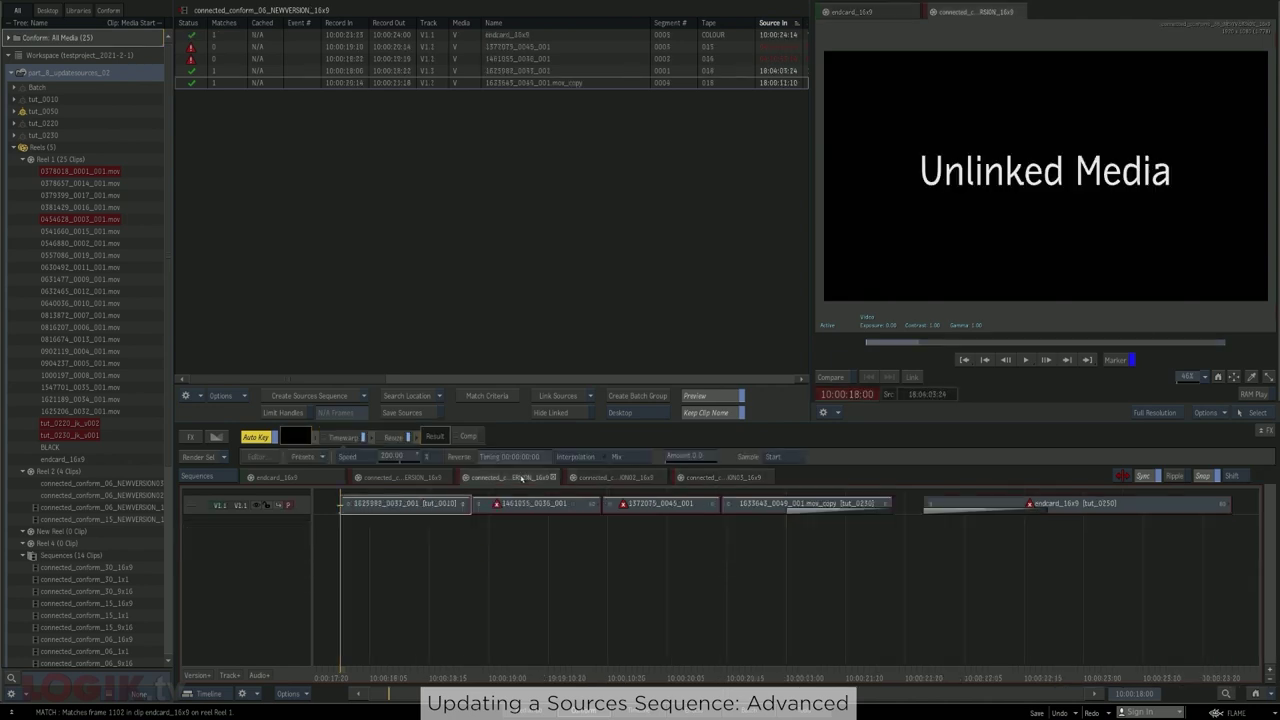
left_click(413, 480)
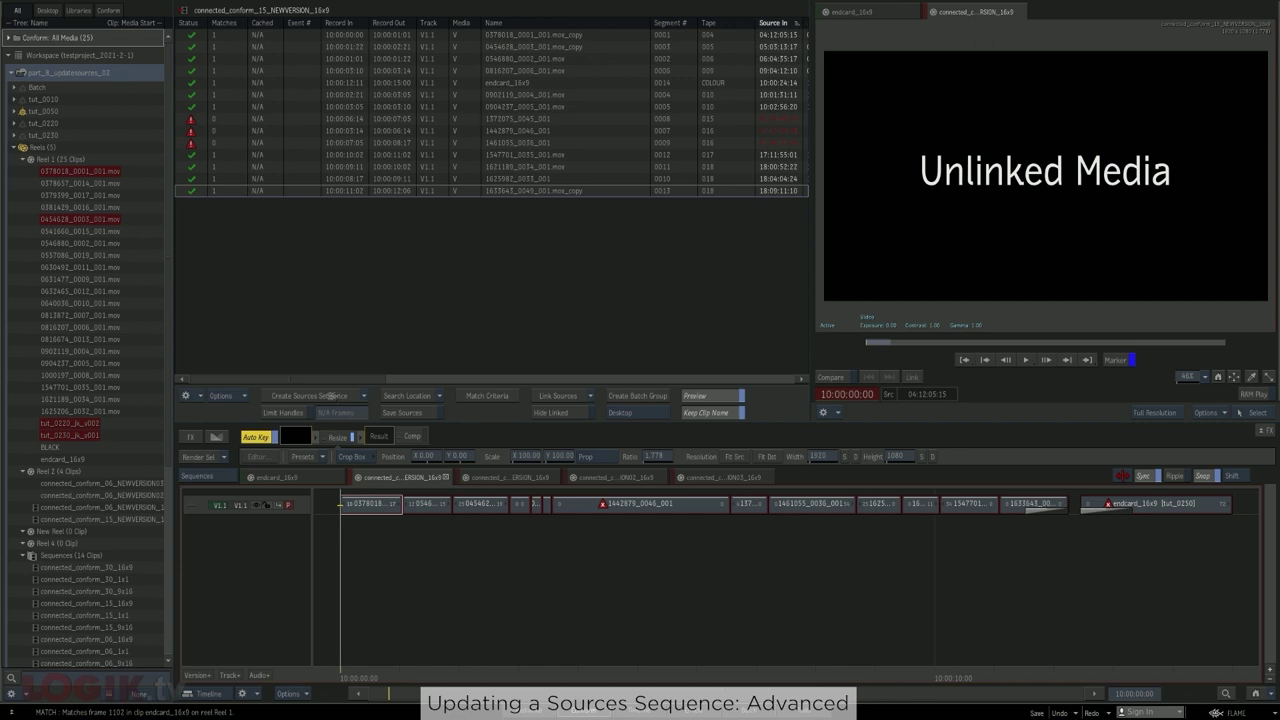
left_click(310, 396)
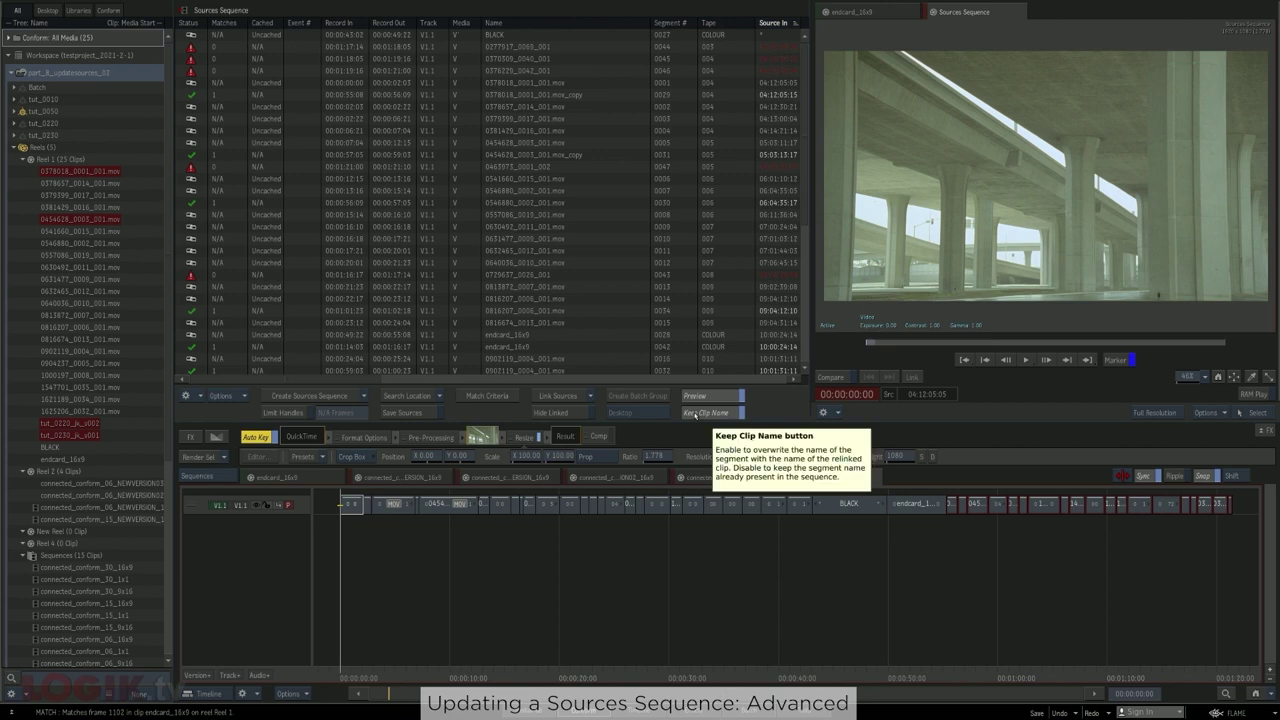
Link the matched sources in the new Sources Sequence and check the linked segments in the 6-second NEWVERSION03 and NEWVERSION02 sequences
left_click(558, 397)
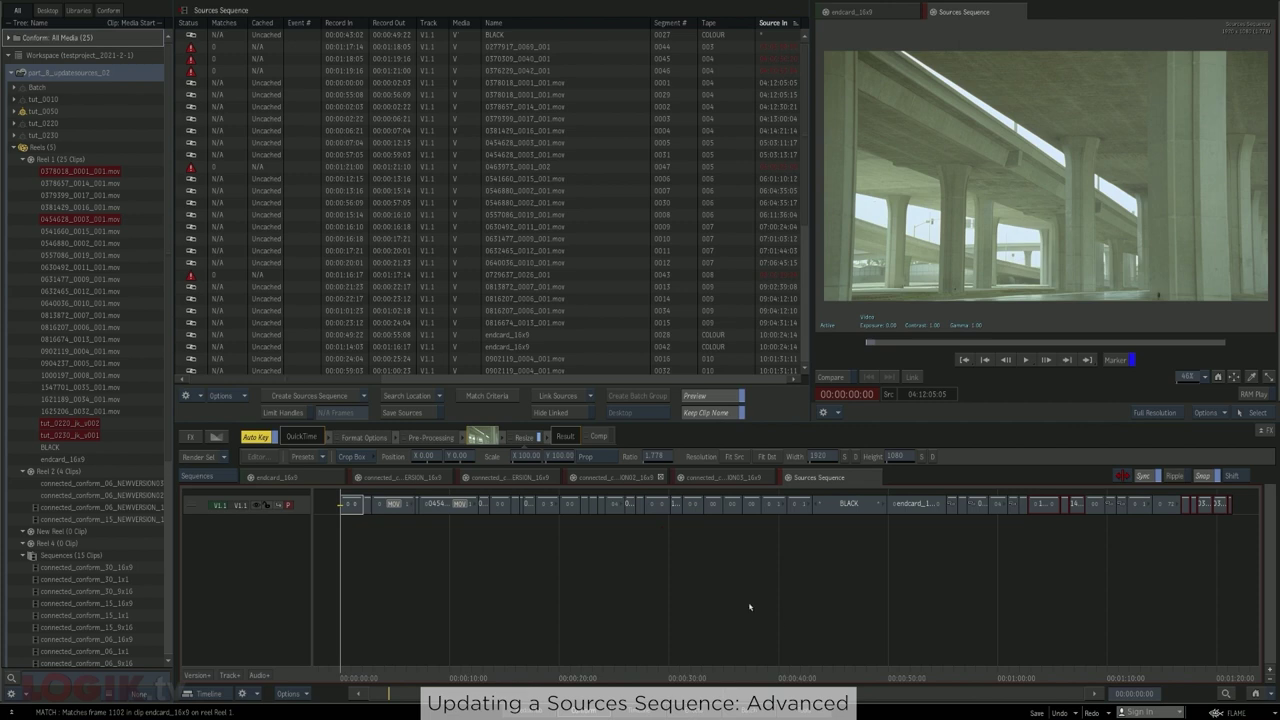
left_click_drag(950, 673, 988, 671)
left_click(692, 478)
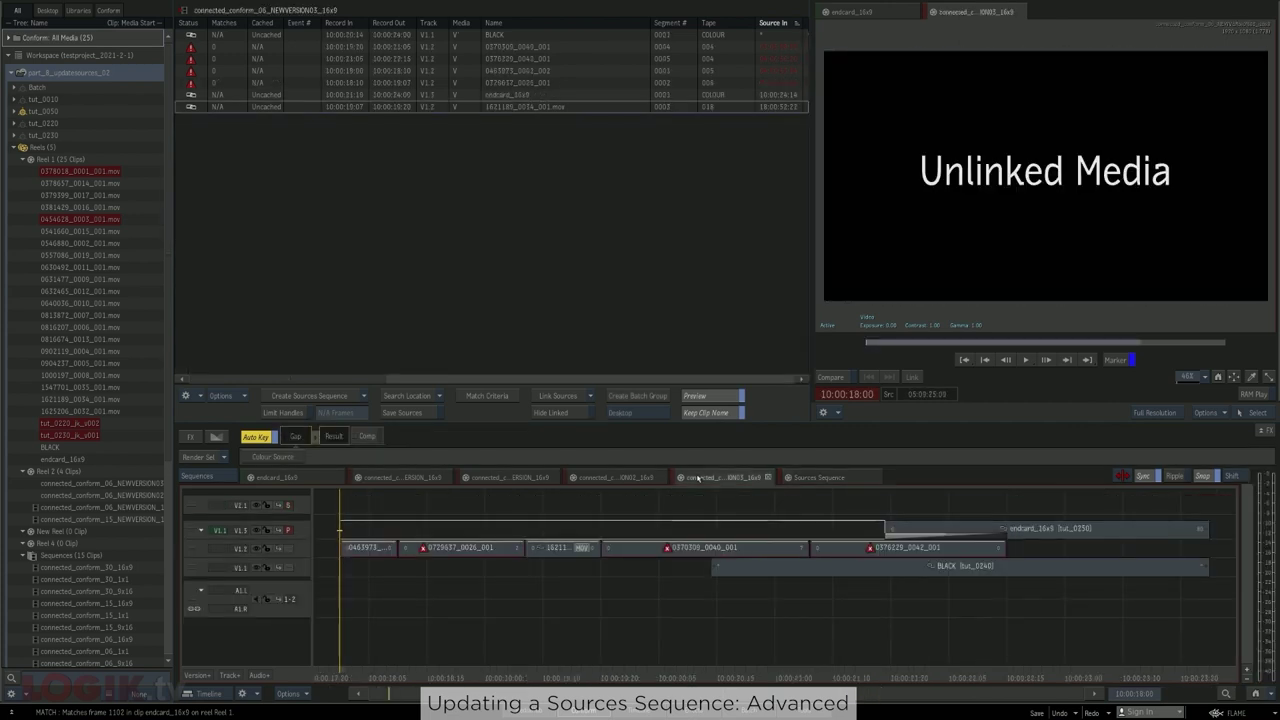
left_click(549, 605)
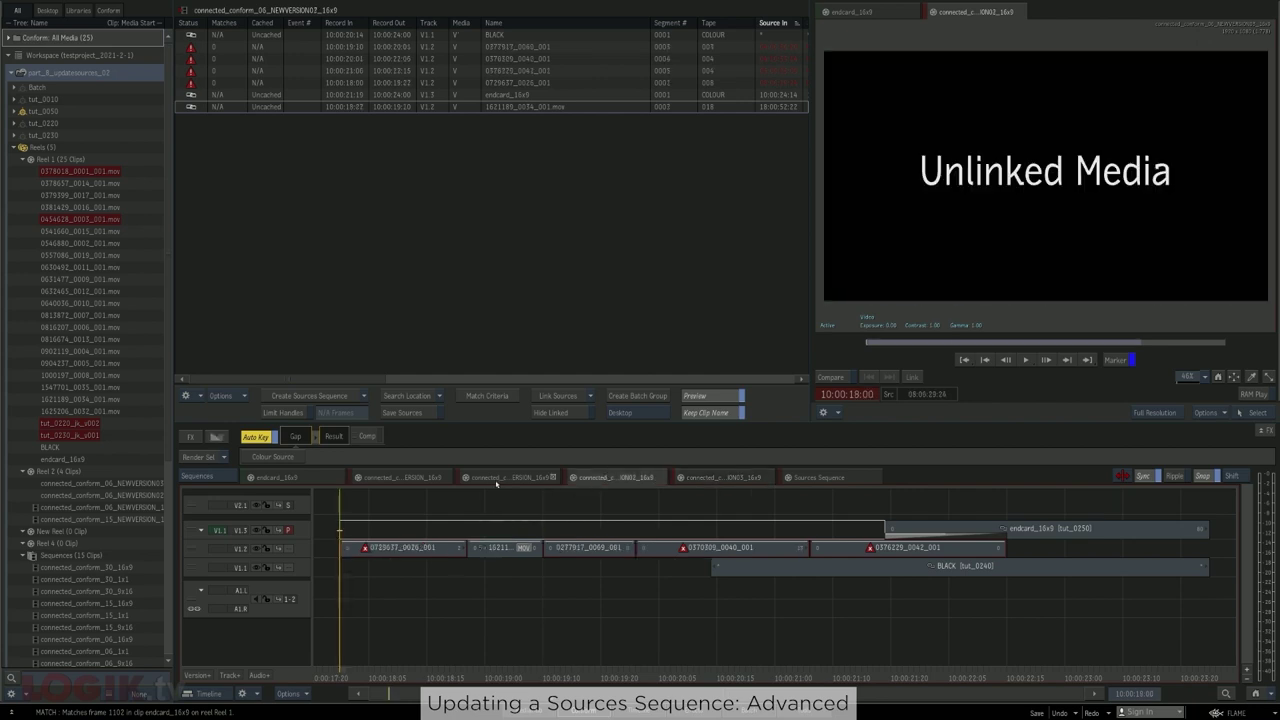
Check the linked segments in the 6-second NEWVERSION_16x9 sequence, including its first tut_0220 segment
left_click(496, 480)
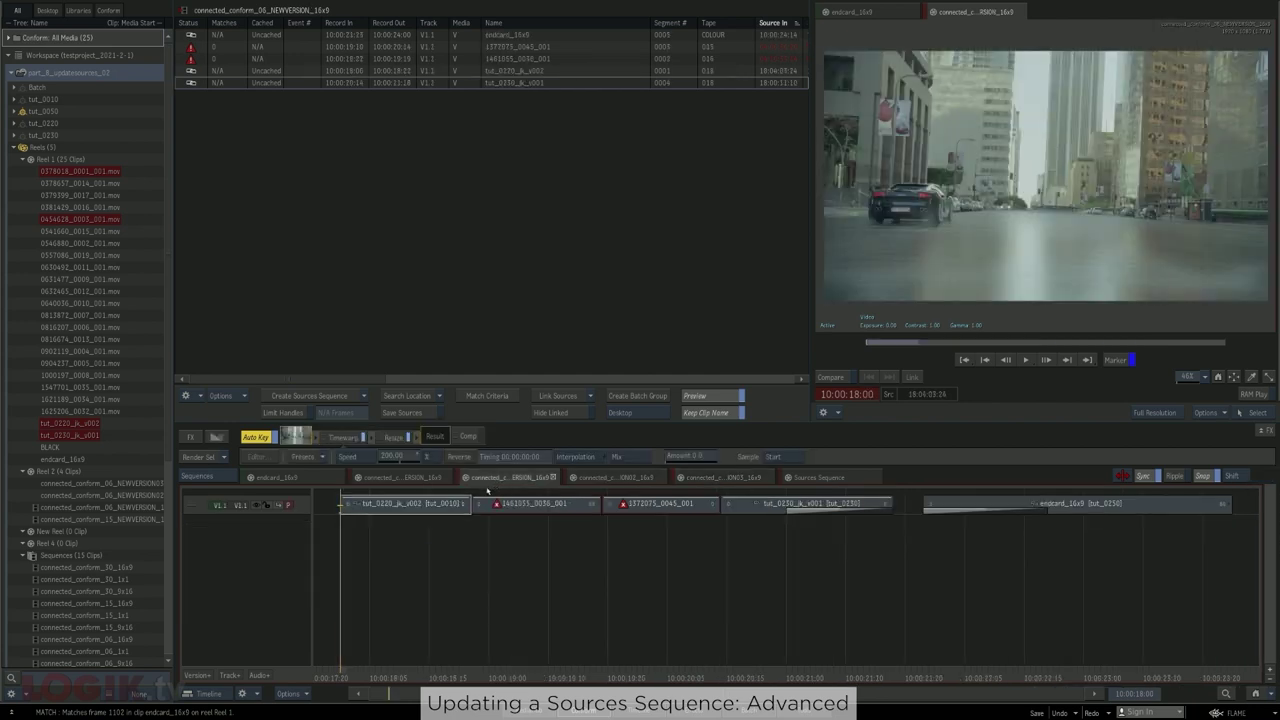
left_click(390, 510)
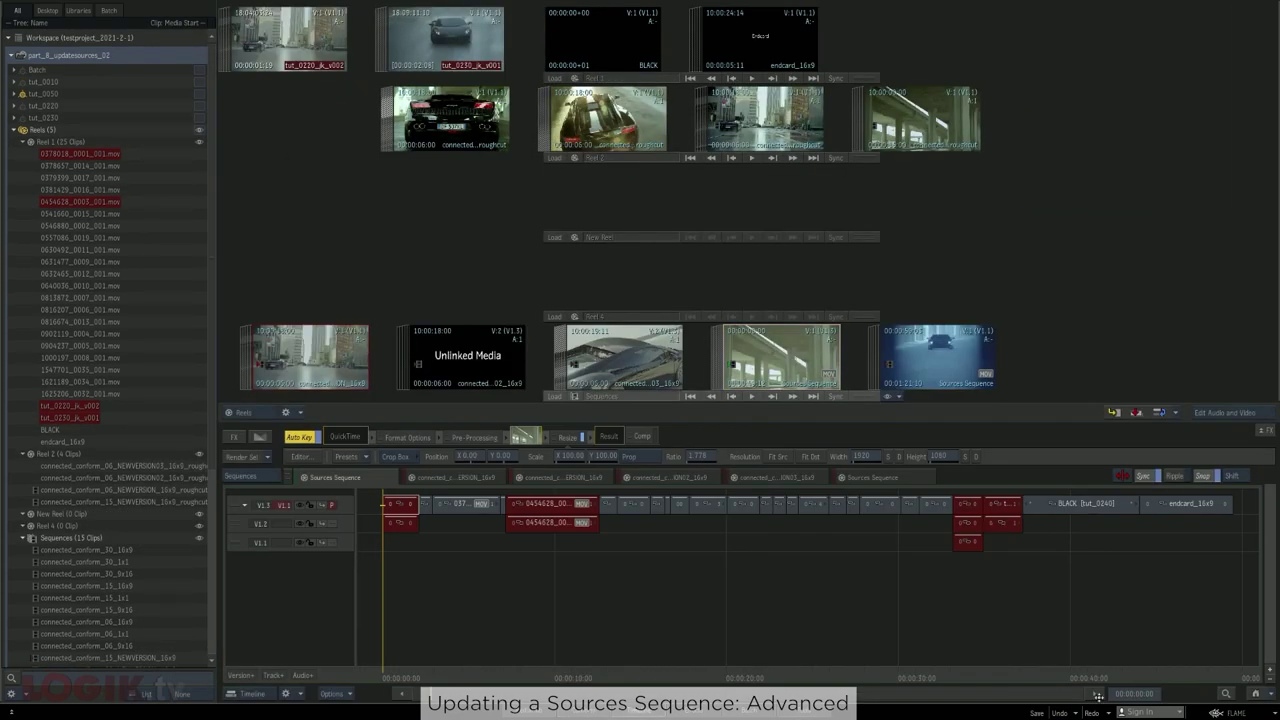
Select every red segment on all tracks of the original Sources Sequence and assign the Red colour to them again
left_click(1225, 694)
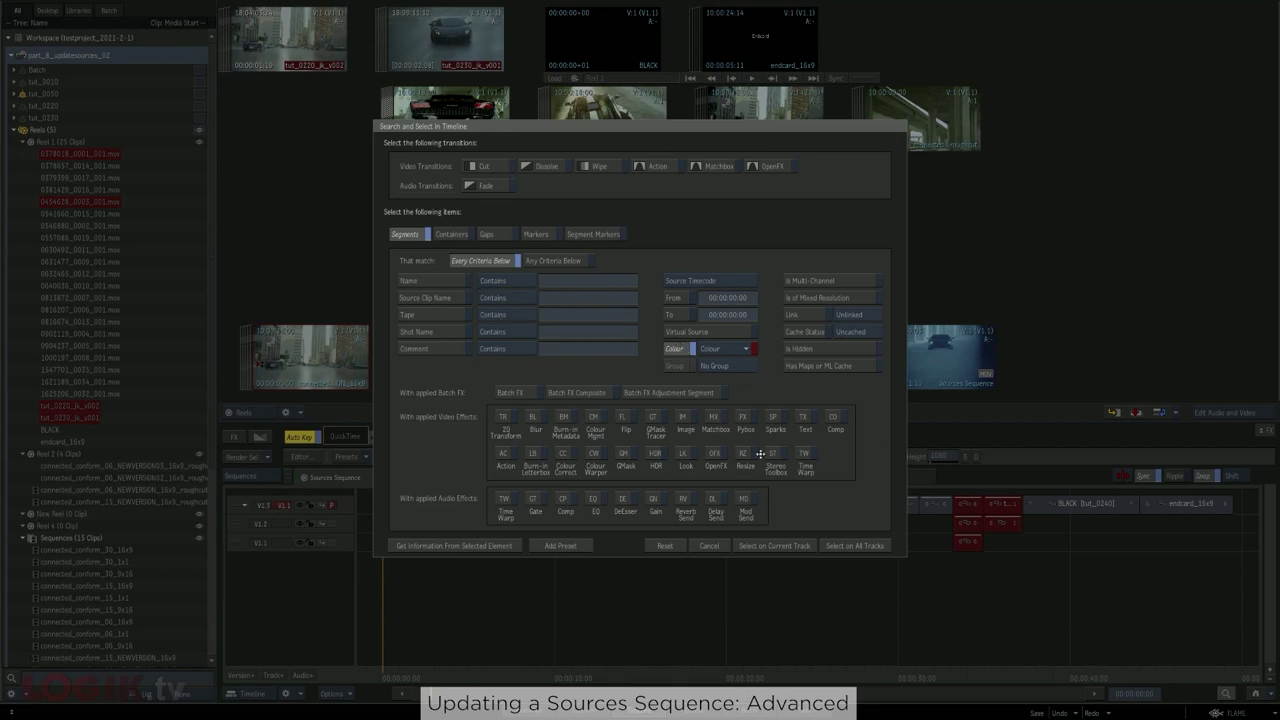
left_click(845, 547)
right_click(548, 510)
mouse_move(635, 348)
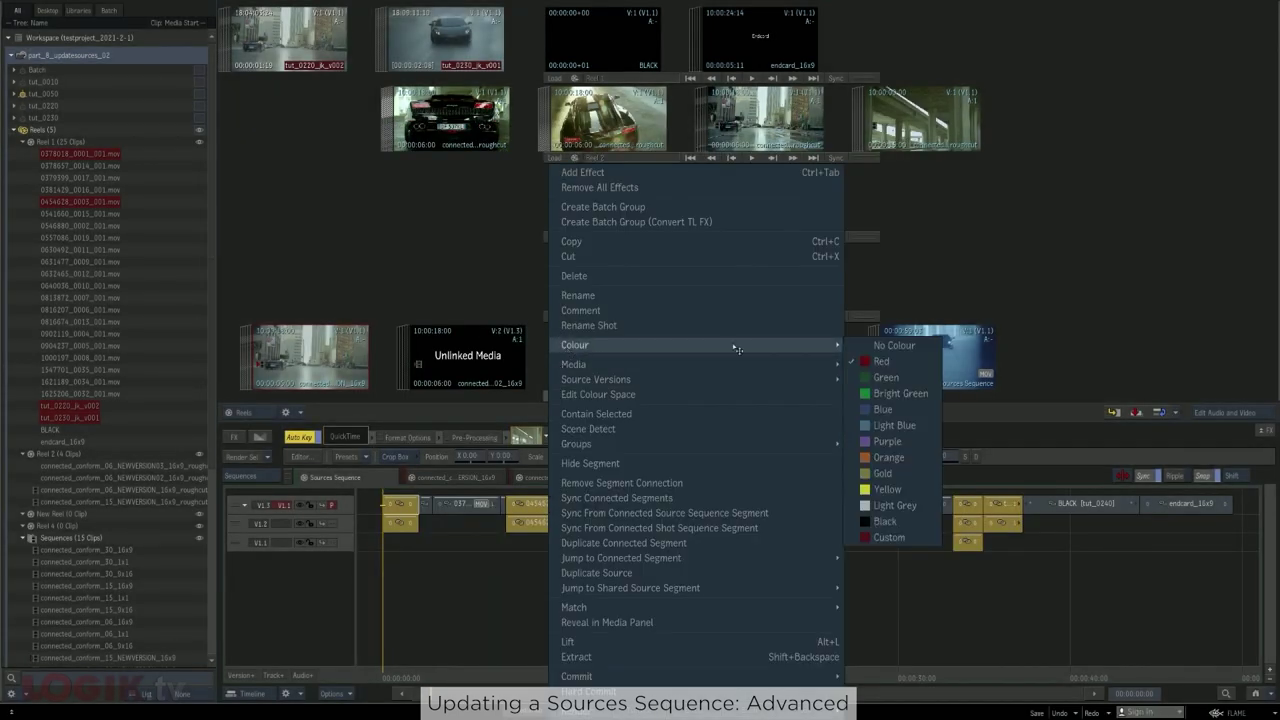
left_click(881, 361)
left_click(795, 597)
Inspect the red and unlinked segments in the new Sources Sequence
left_click(612, 356)
left_click(463, 478)
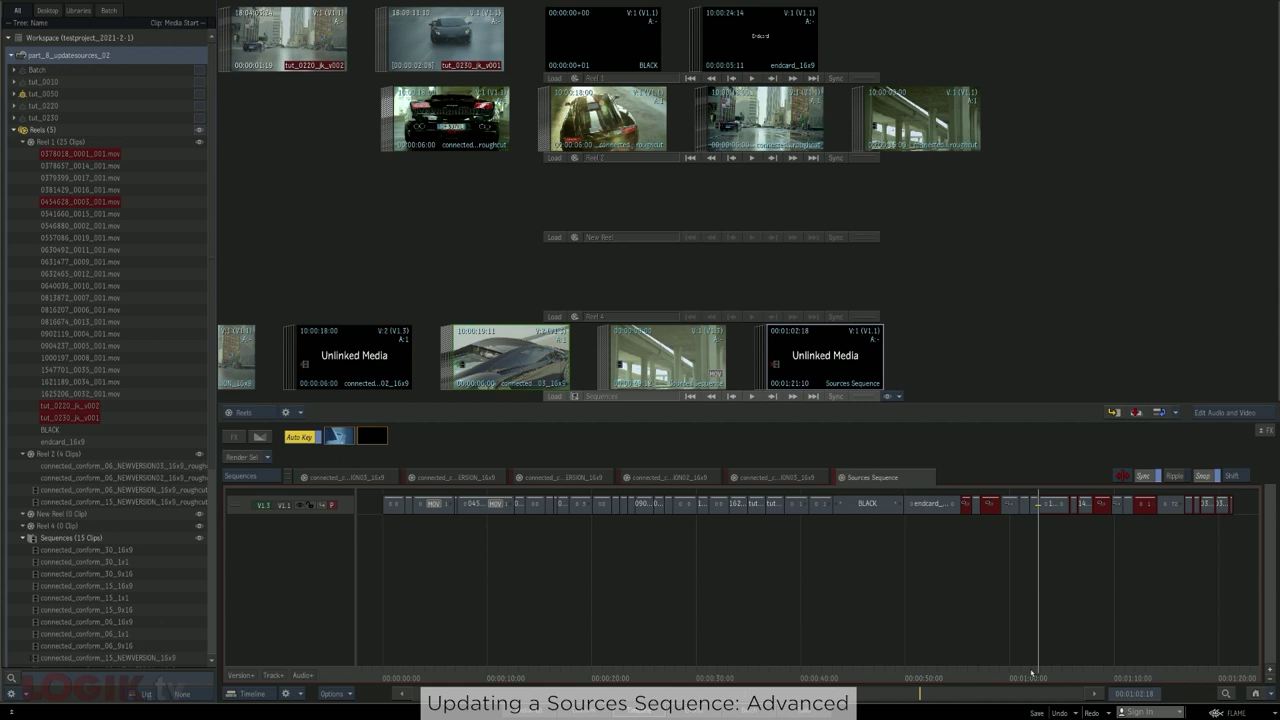
left_click_drag(1032, 673, 1082, 663)
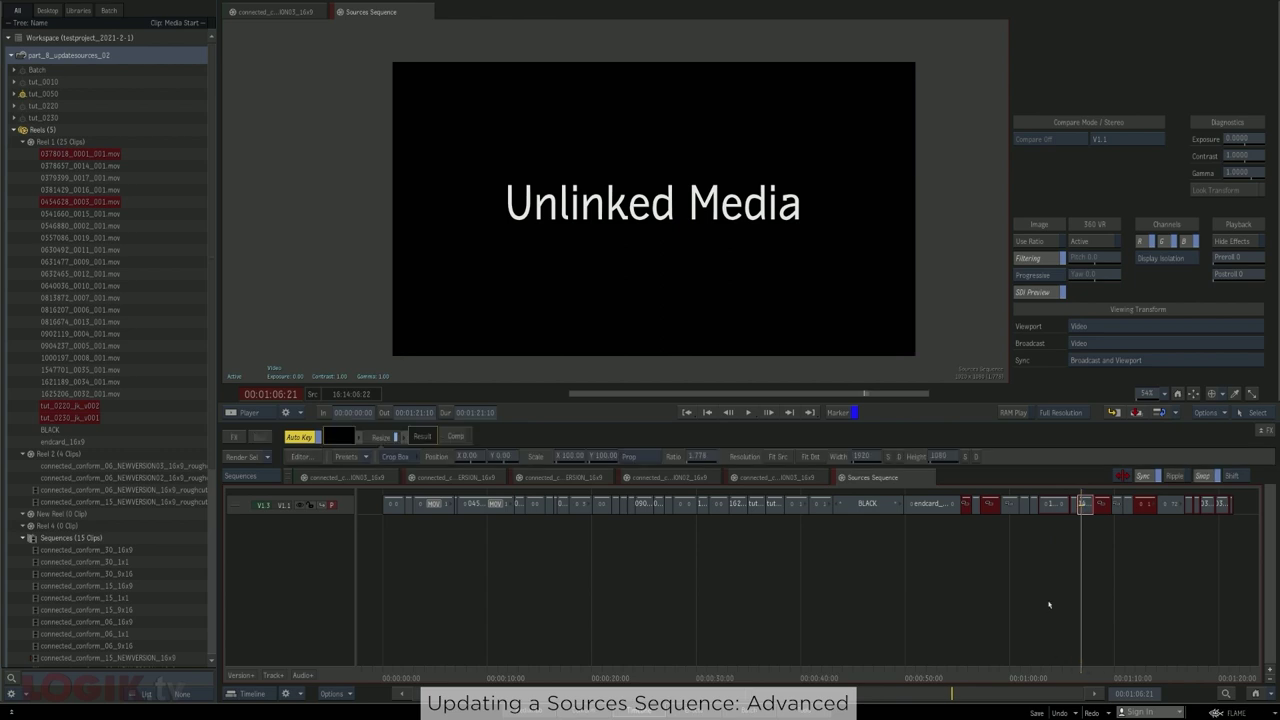
Select all unlinked segments on every track of the new Sources Sequence and colour them Green
left_click(1225, 693)
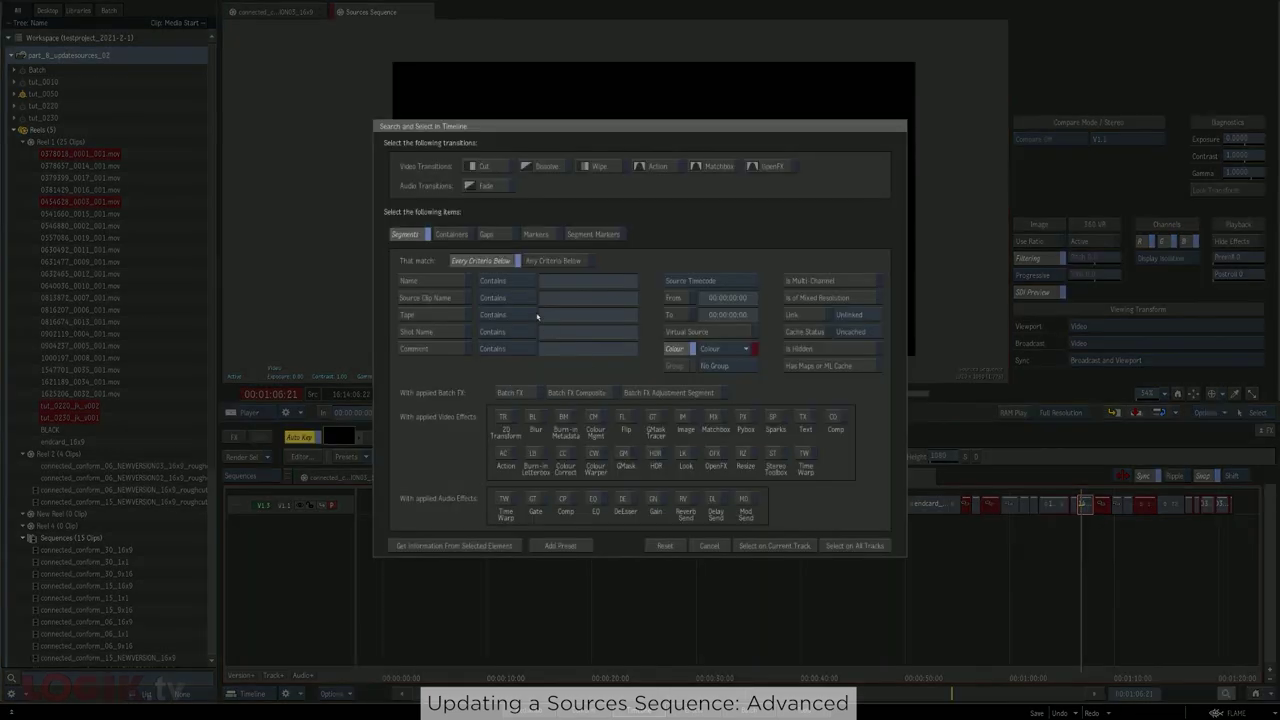
left_click(680, 352)
left_click(840, 546)
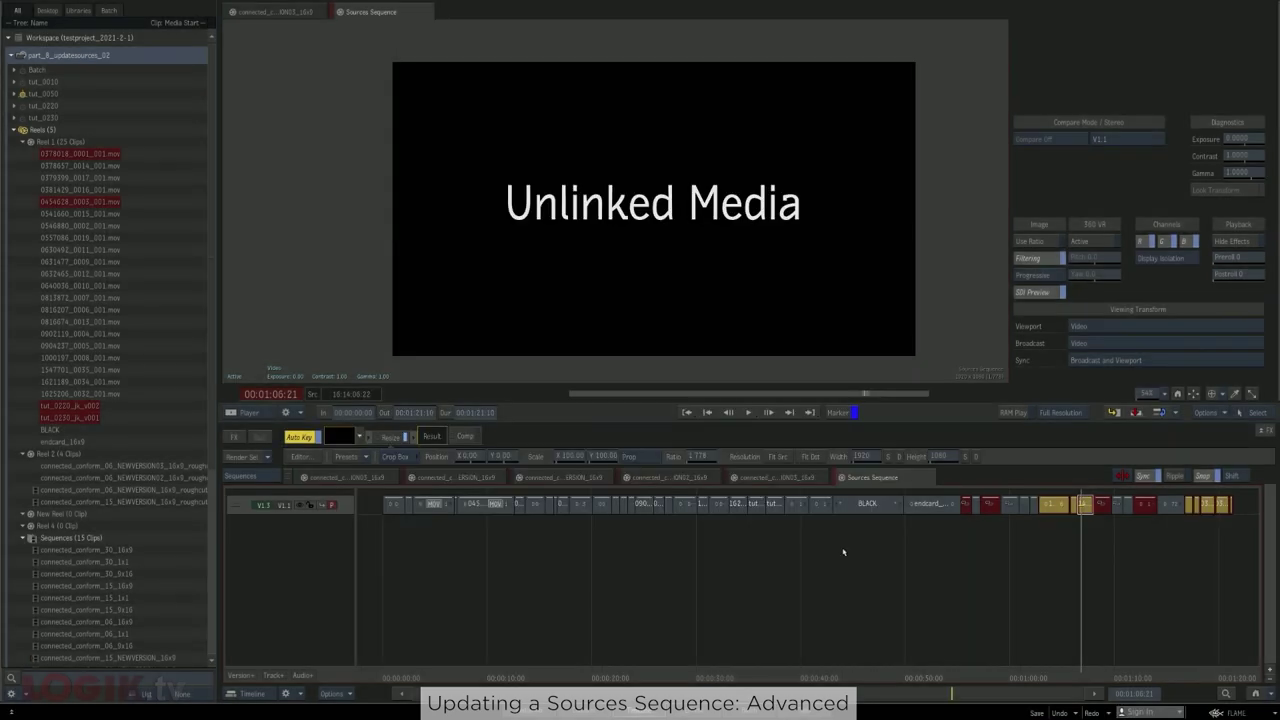
right_click(1044, 501)
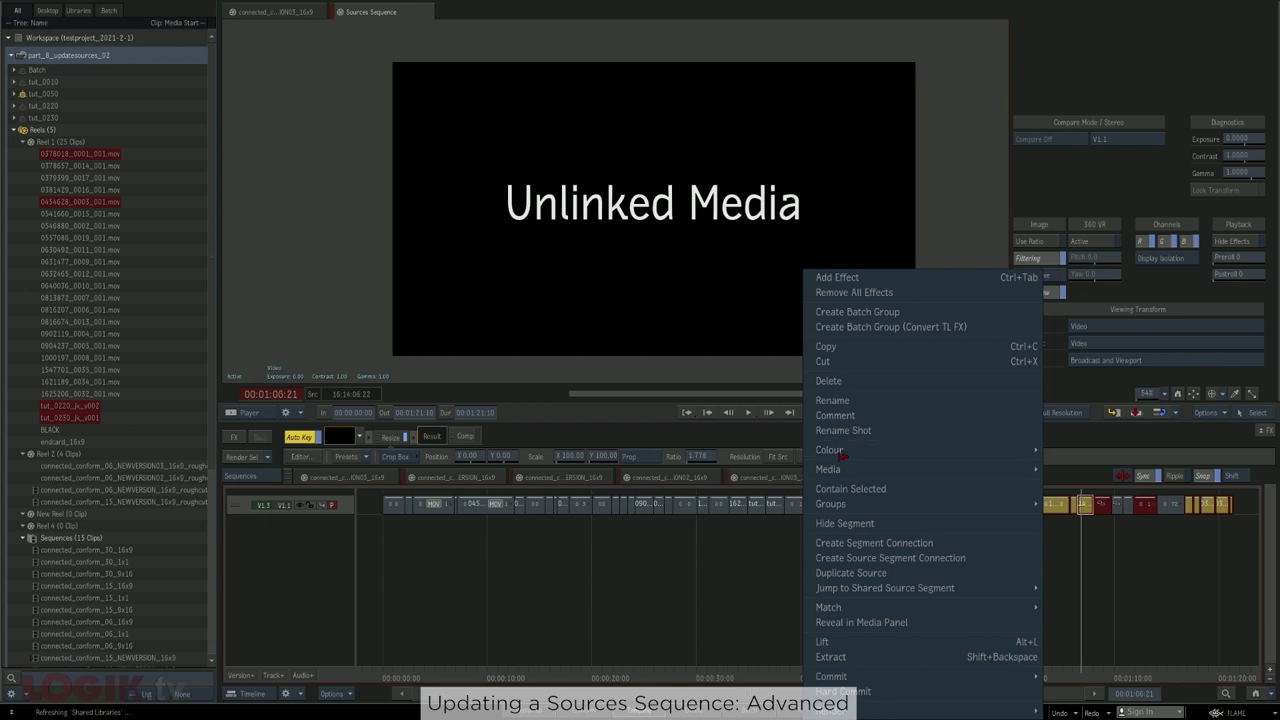
mouse_move(958, 449)
left_click(1082, 482)
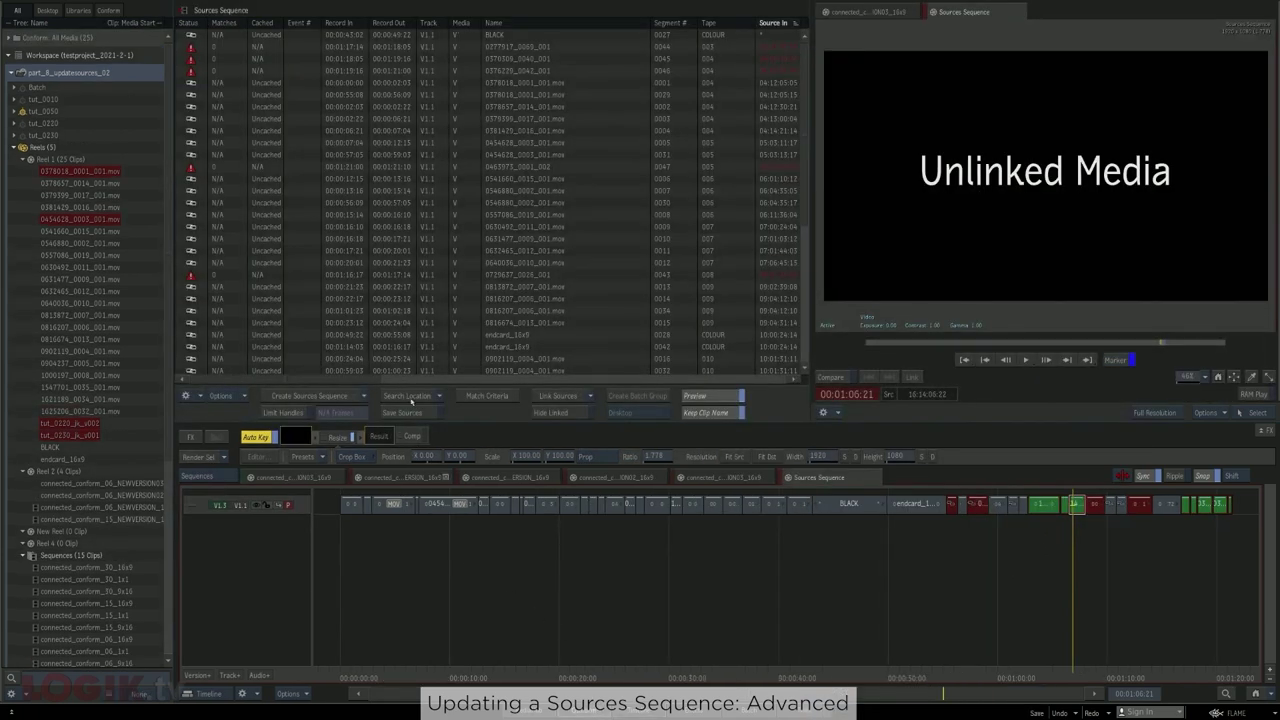
Scan the MEDIA folder as the search location, hide the linked segments and link the matched sources in the new Sources Sequence
left_click(409, 396)
left_click(129, 183)
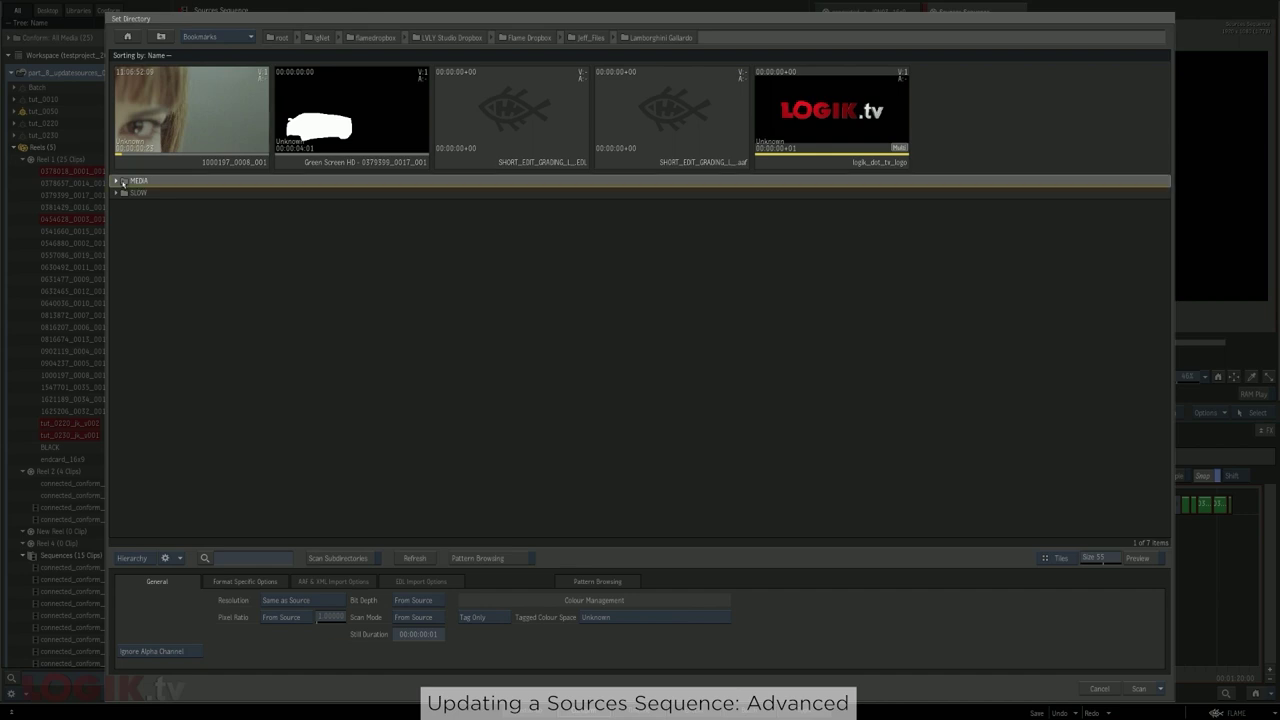
left_click(1138, 688)
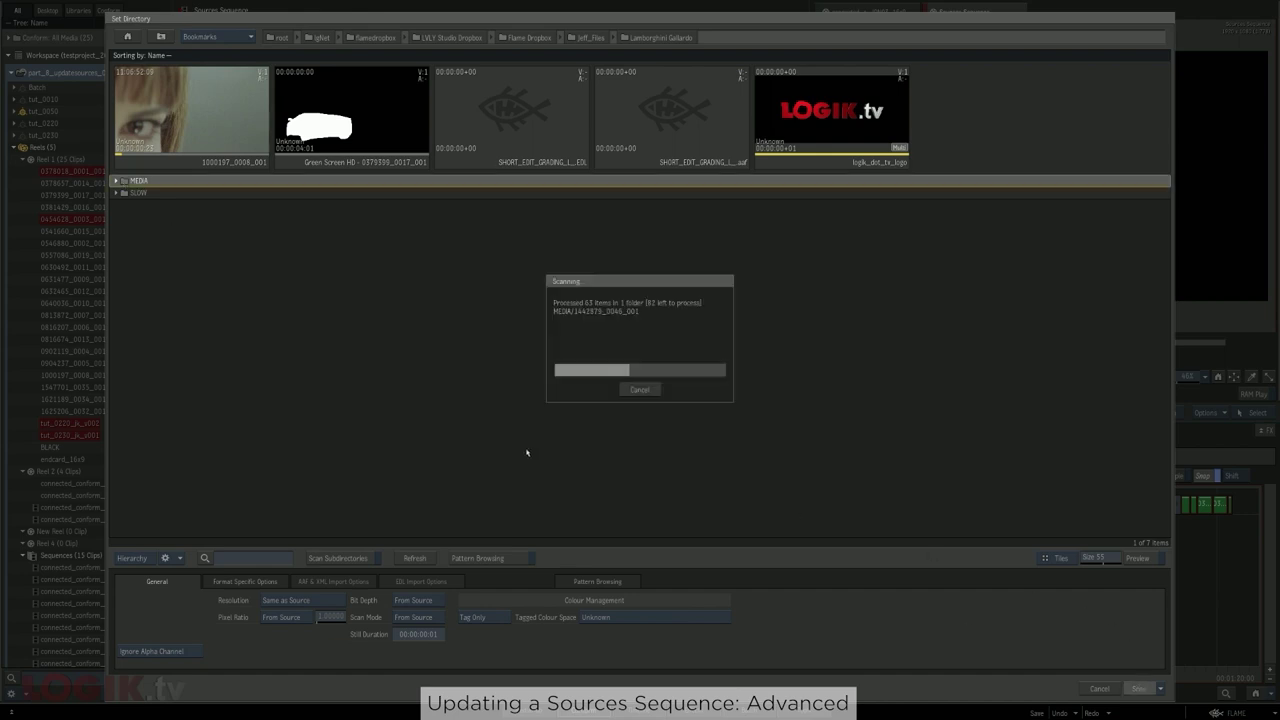
left_click(579, 413)
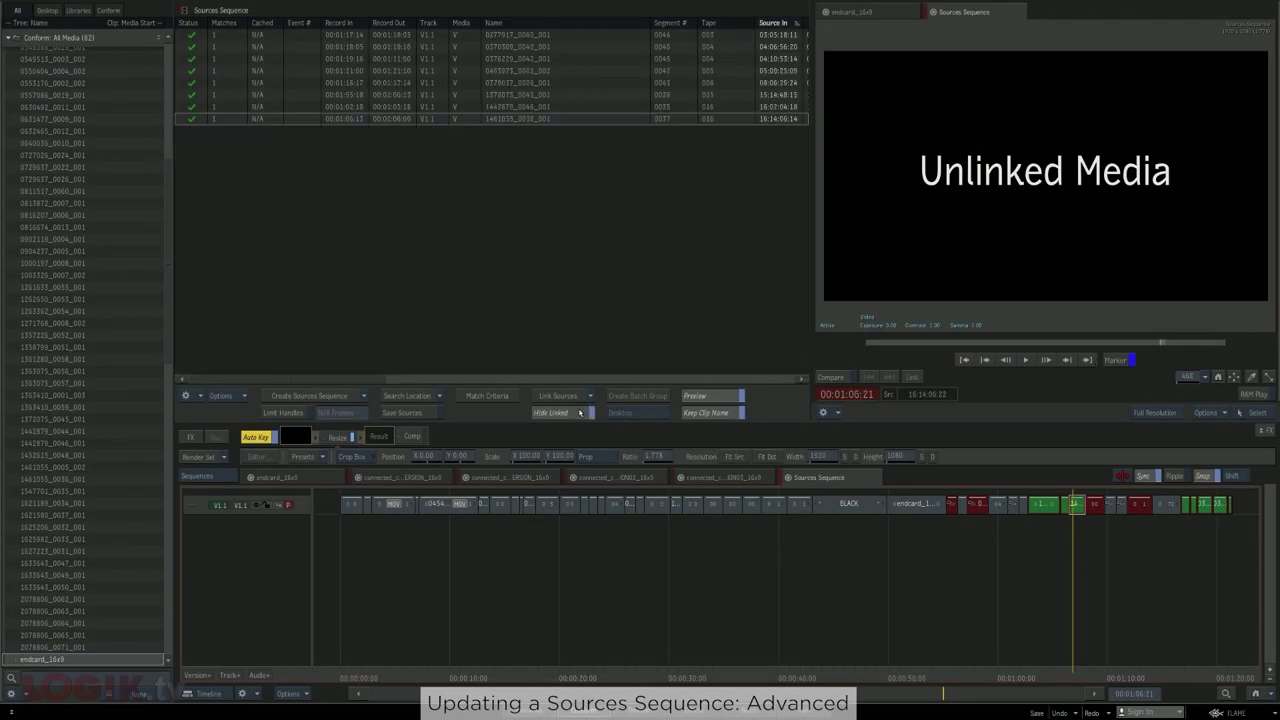
left_click(555, 396)
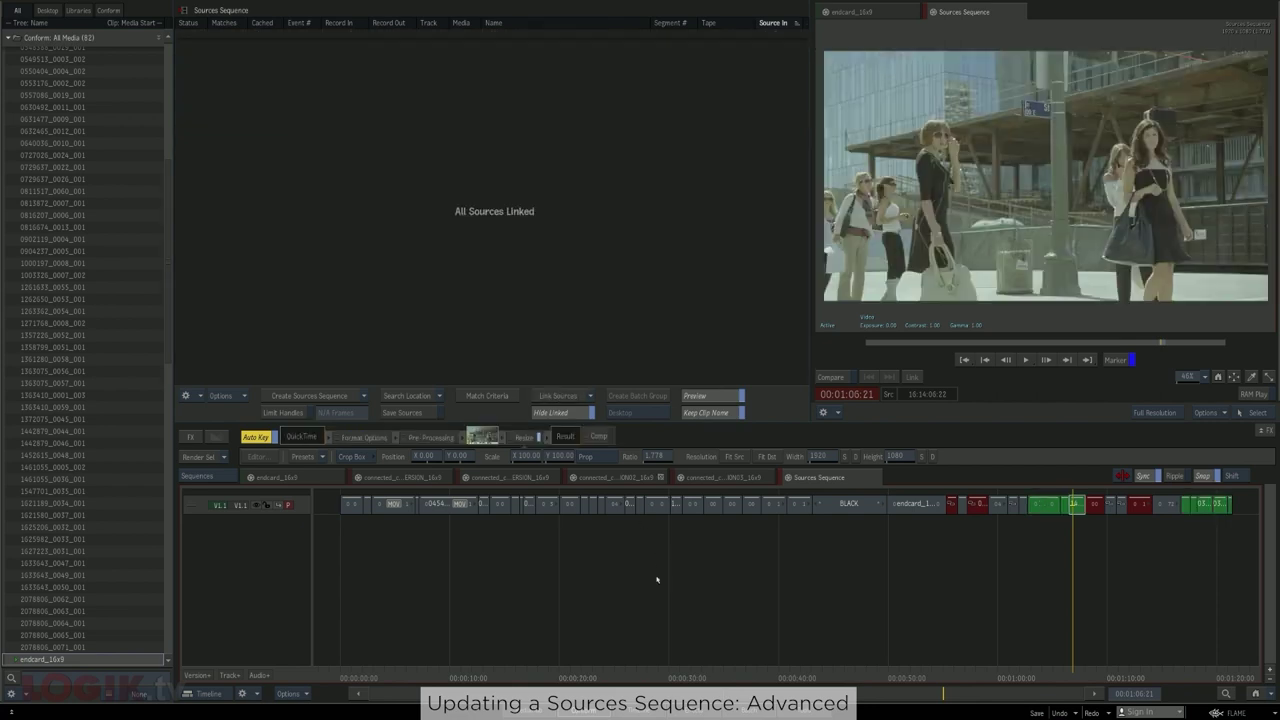
Place the matching rough cuts on track V2.1 above the new versions and make that track the secondary track
left_click(9, 39)
left_click(24, 160)
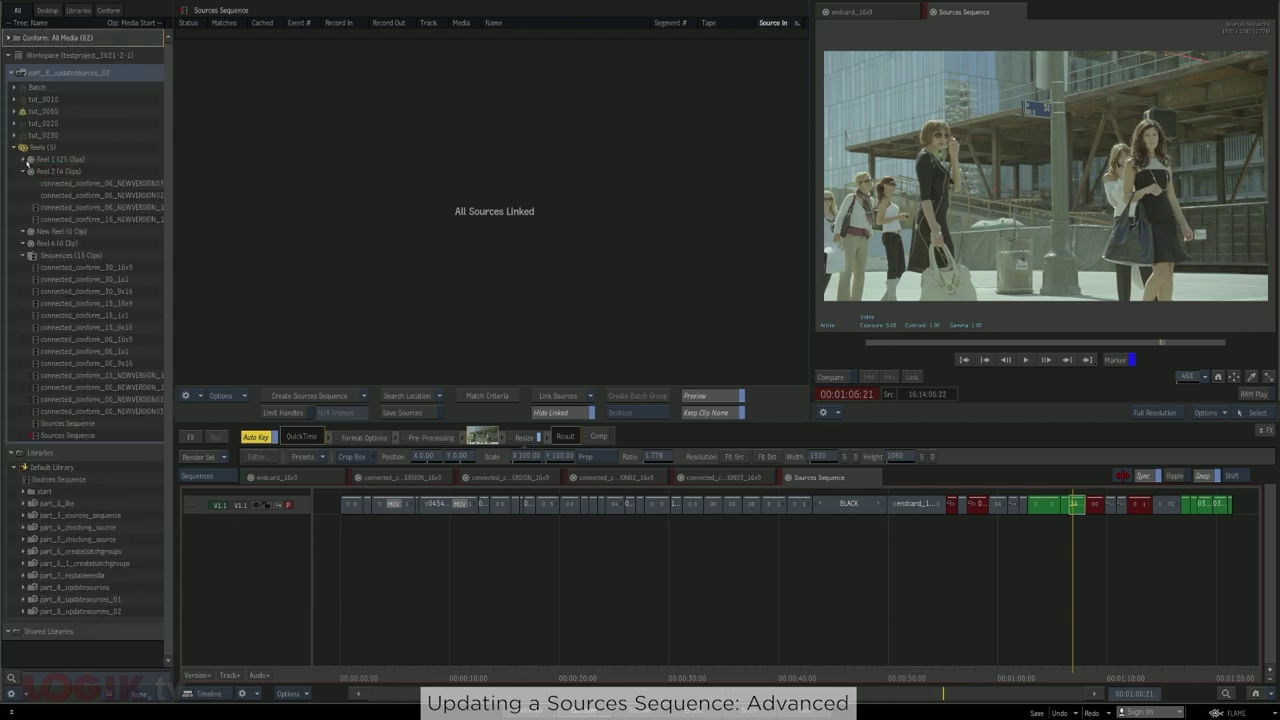
left_click(102, 383)
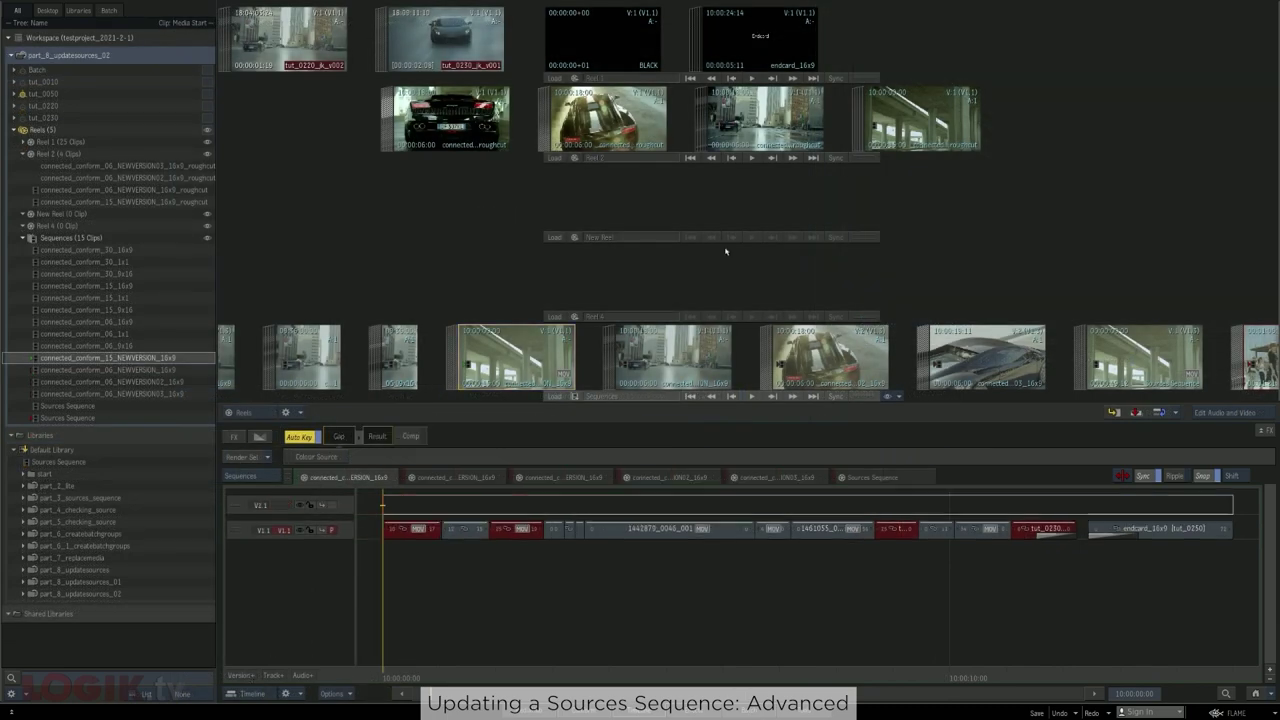
left_click_drag(905, 147, 384, 507)
right_click(351, 505)
left_click(380, 532)
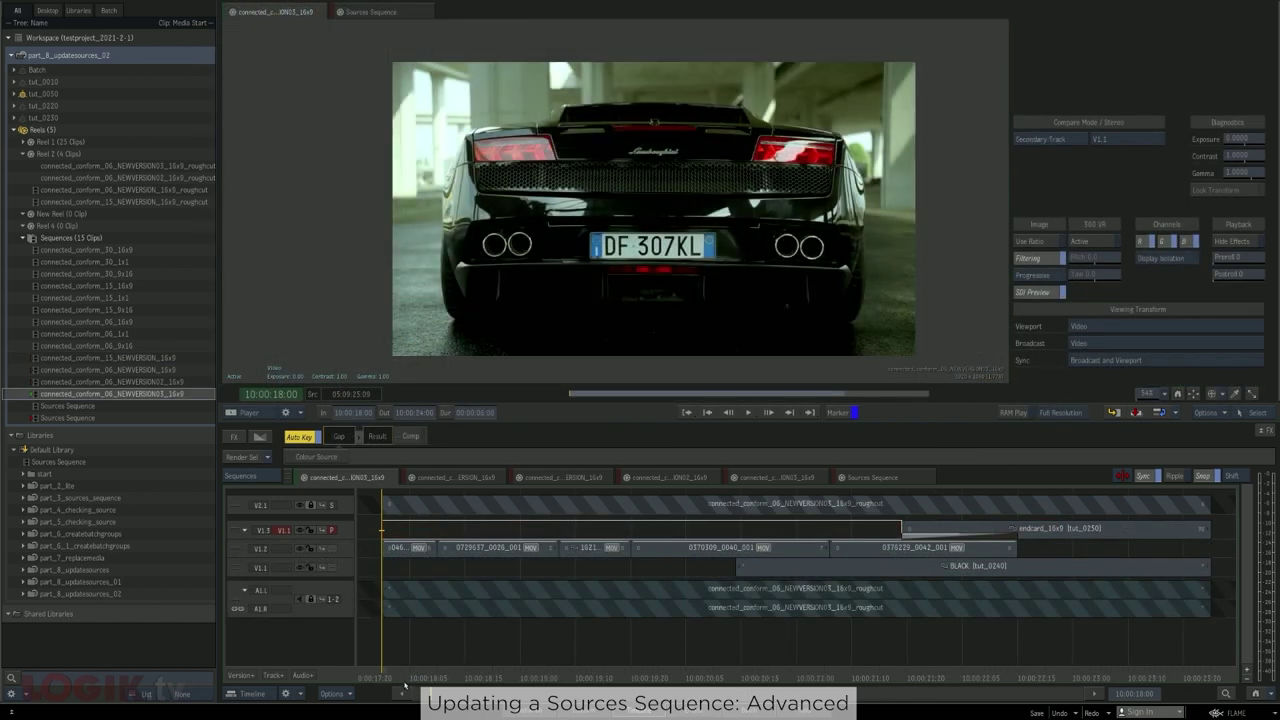
Compare the new versions with their rough cuts by scrubbing through the timelines against the secondary track
left_click(421, 677)
left_click_drag(458, 671, 548, 670)
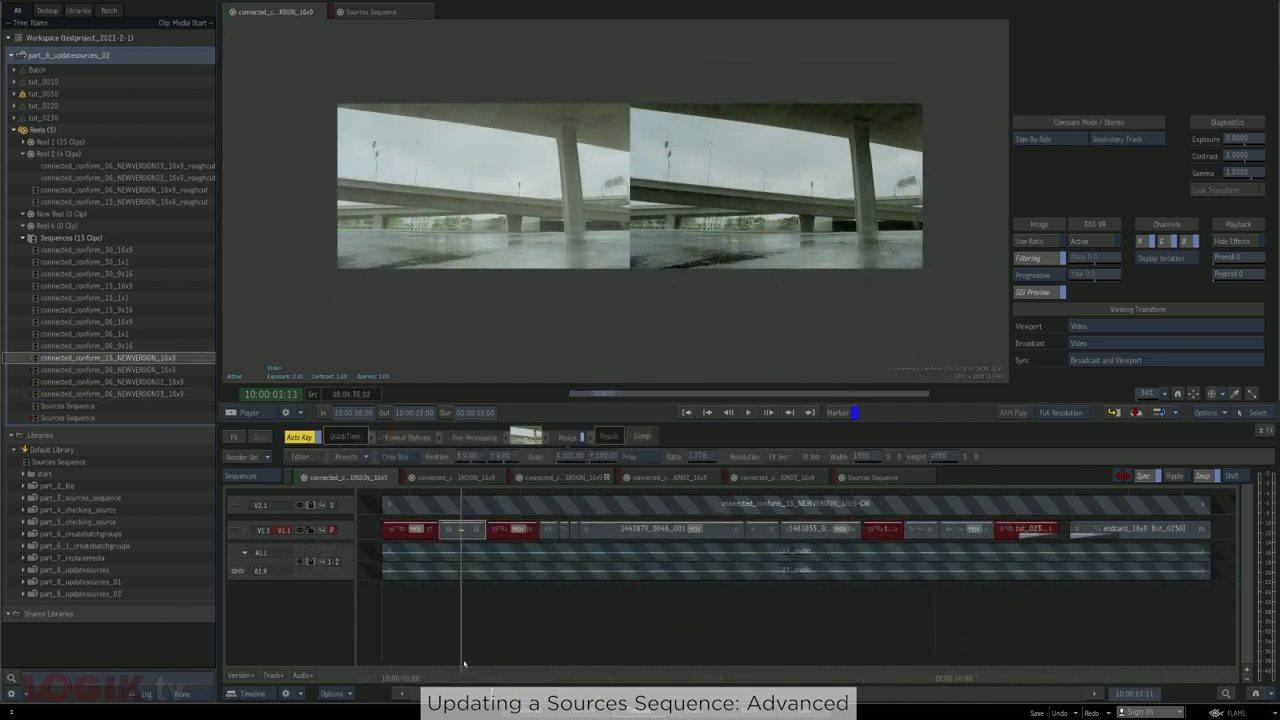
left_click_drag(463, 663, 636, 665)
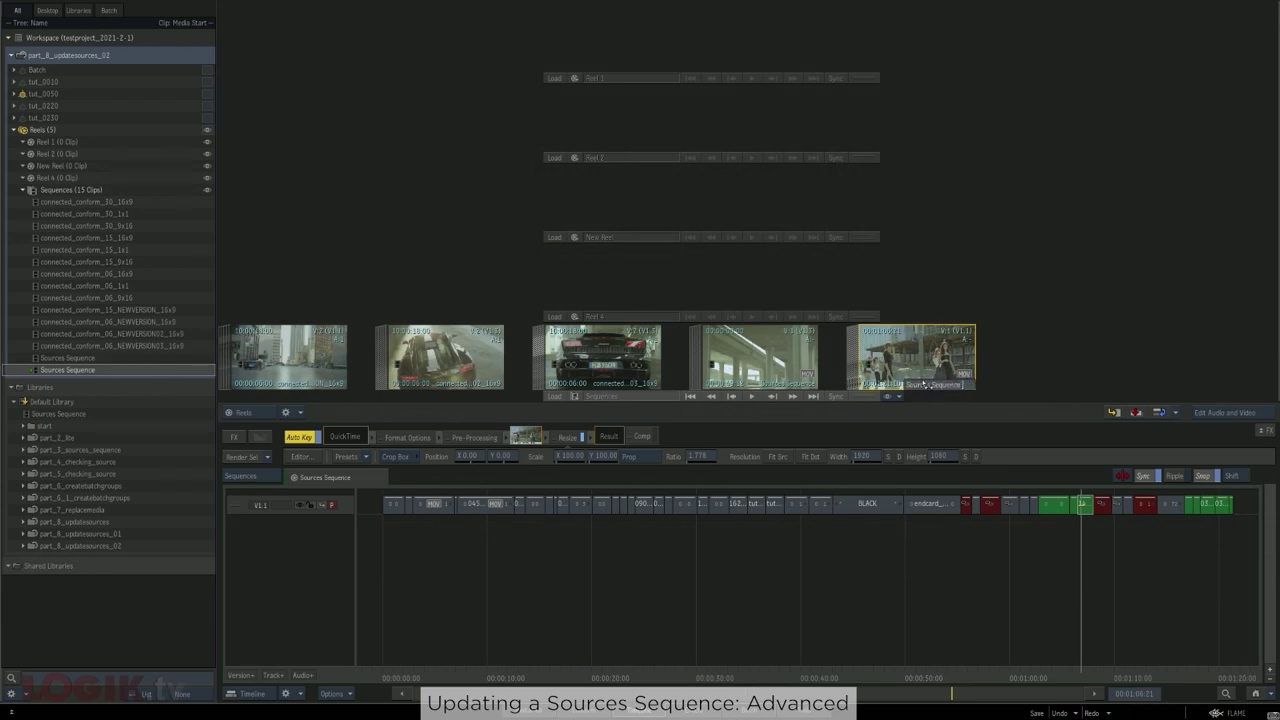
Rename the new Sources Sequence as Sources Sequence Temp and open it in the timeline
key("Return")
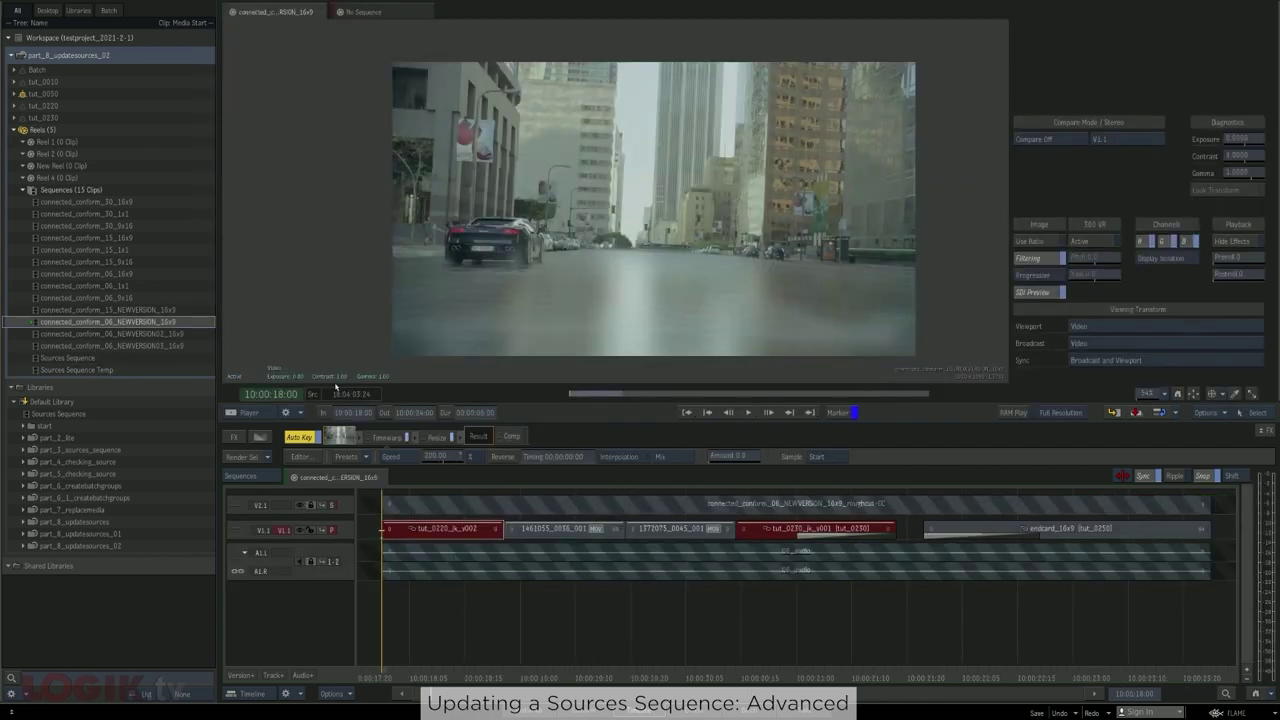
left_click(82, 370)
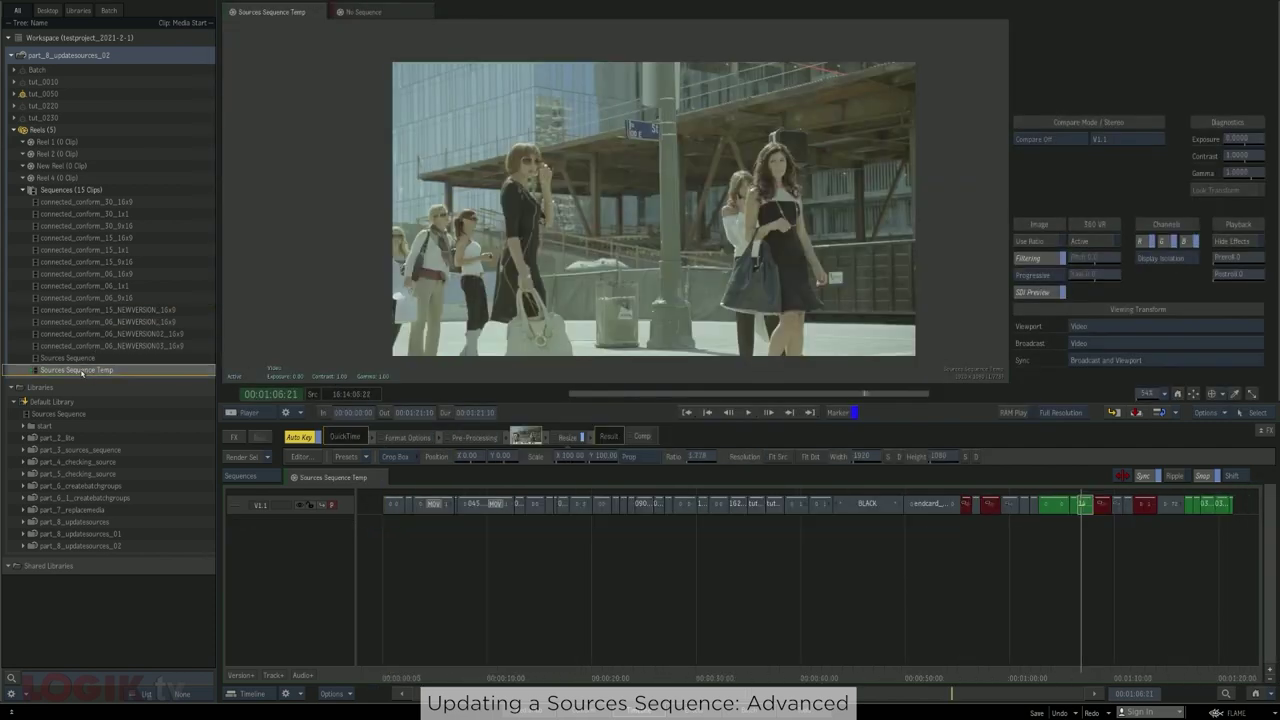
Review the nine original connected_conform versions and scrub through their original Sources Sequence
left_click(81, 203)
left_click(85, 297, "shift")
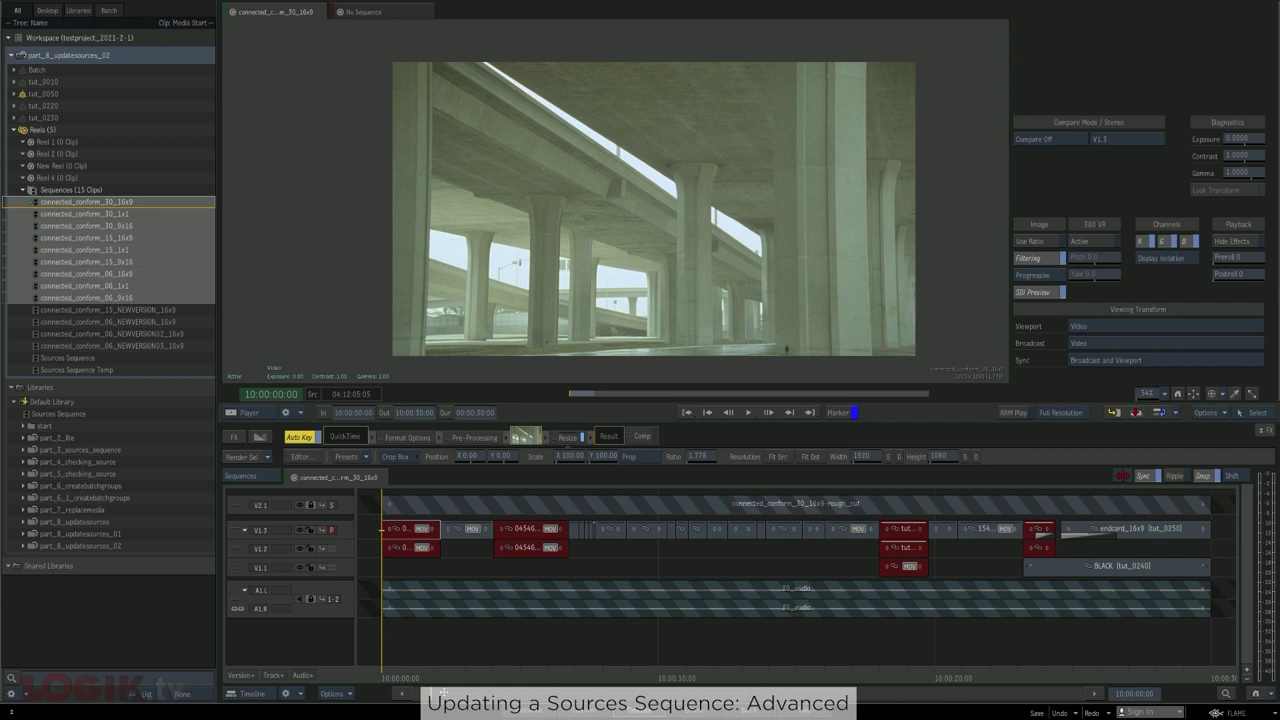
left_click_drag(444, 692, 428, 550)
key("Home")
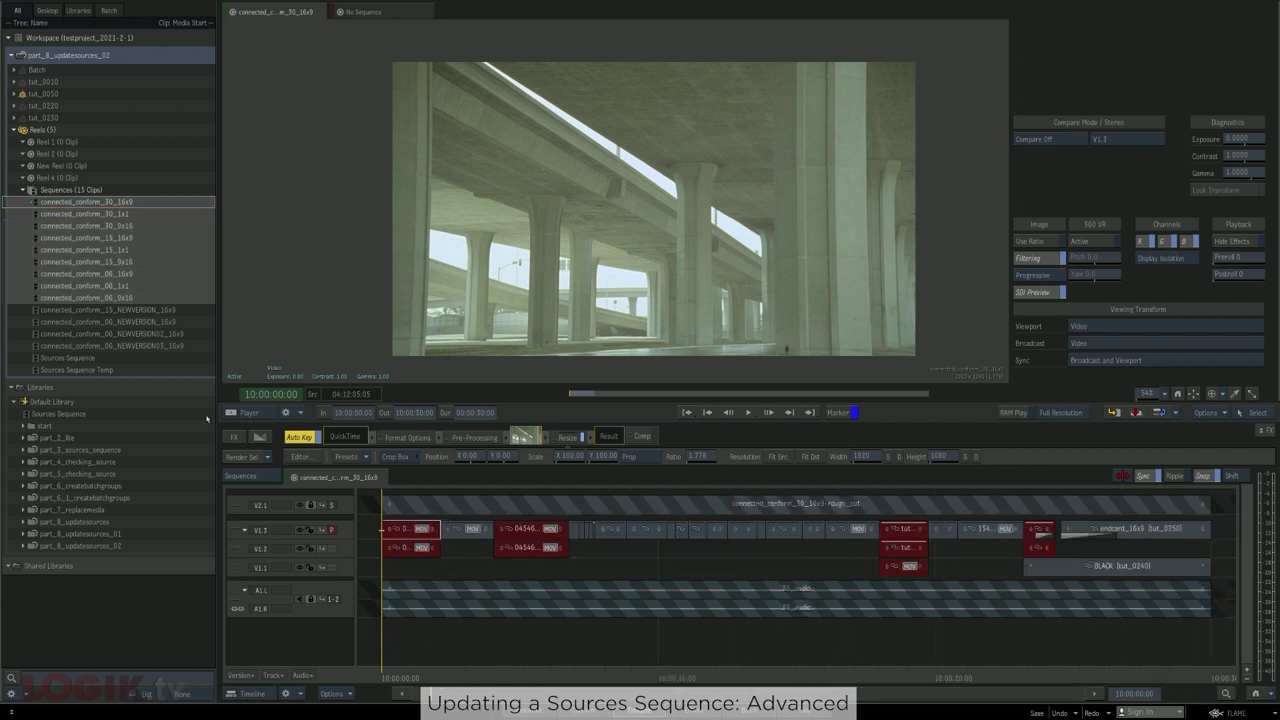
left_click(99, 359)
left_click_drag(408, 673, 971, 651)
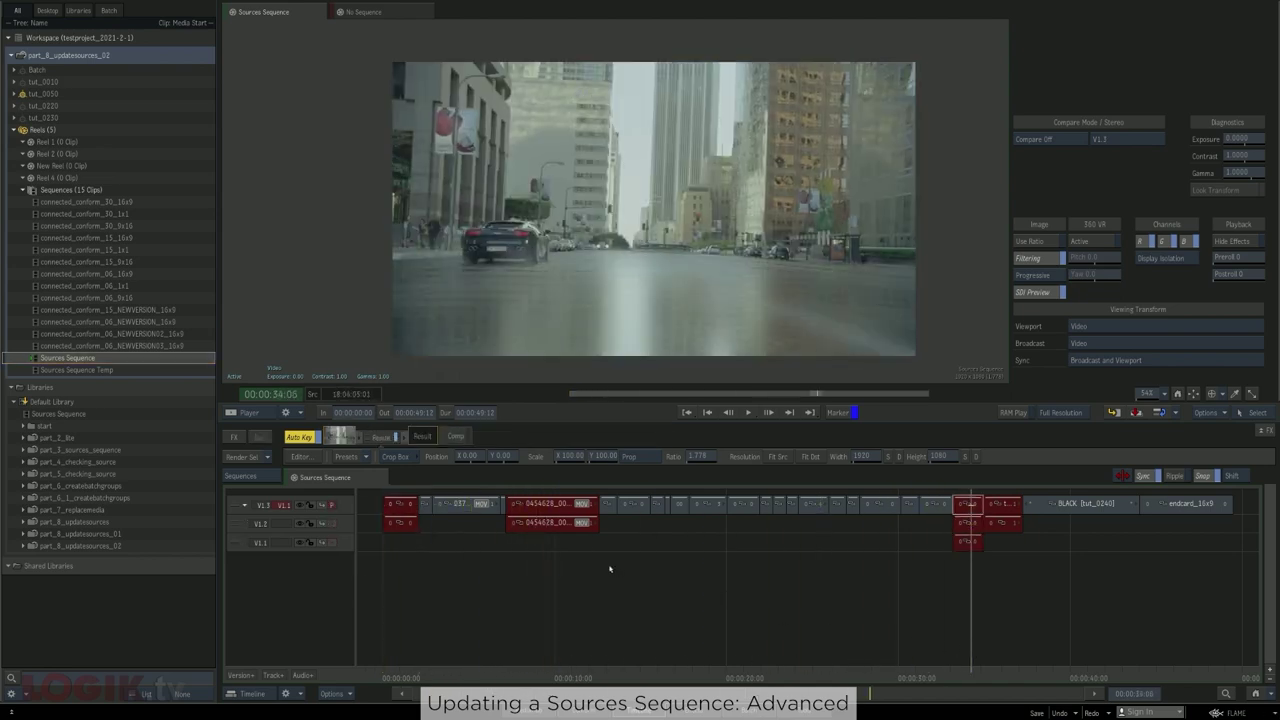
Review the 15-second and 6-second NEWVERSION sequences in the Sequences reel
left_click(104, 310)
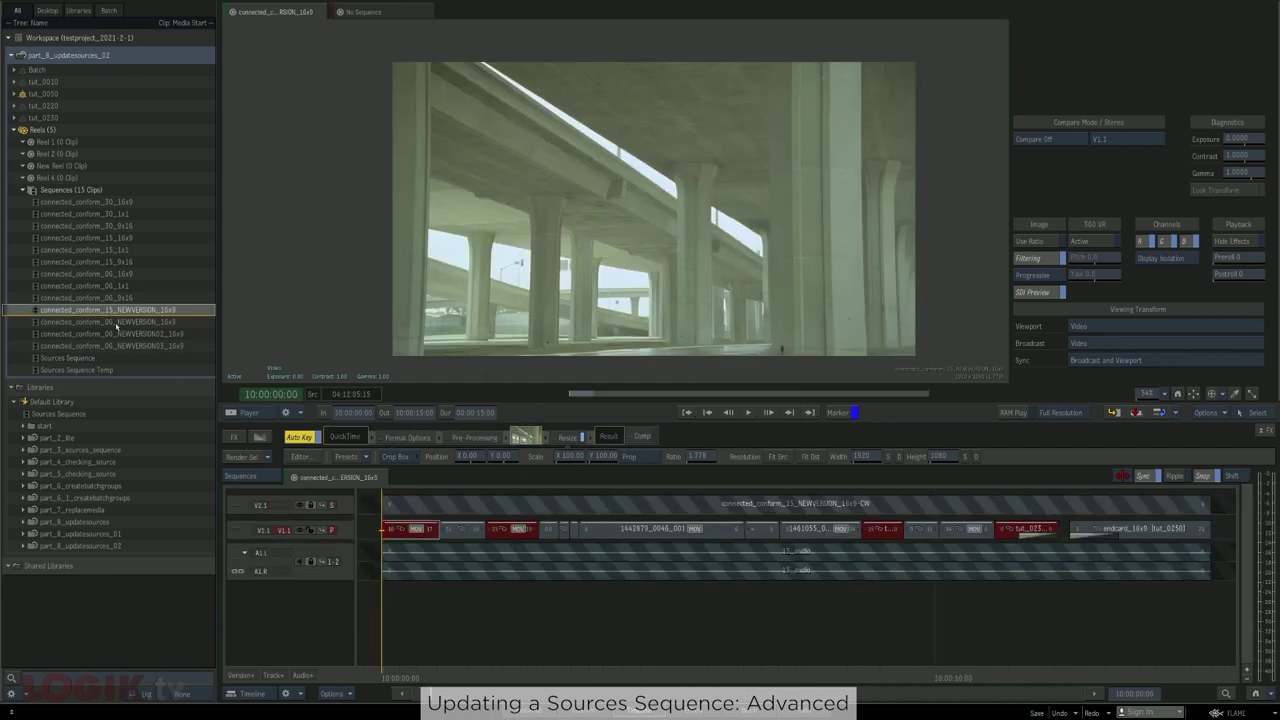
left_click(117, 333)
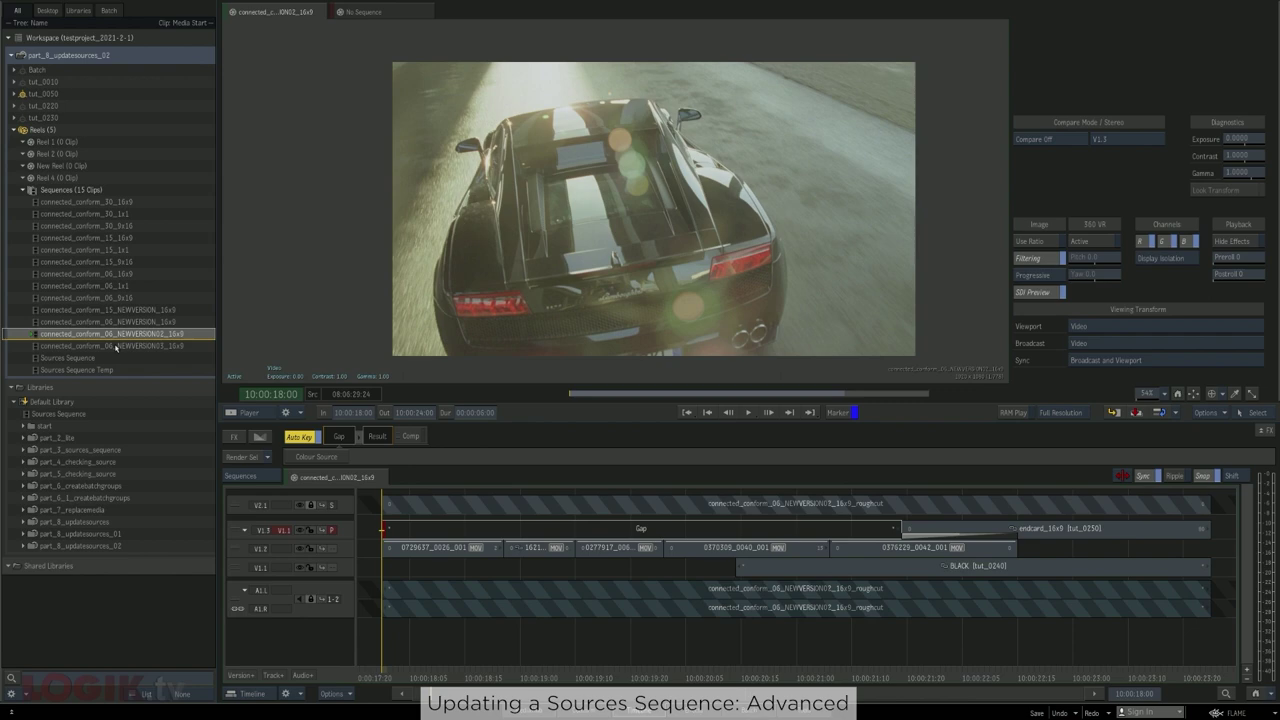
left_click(117, 346)
left_click(112, 313)
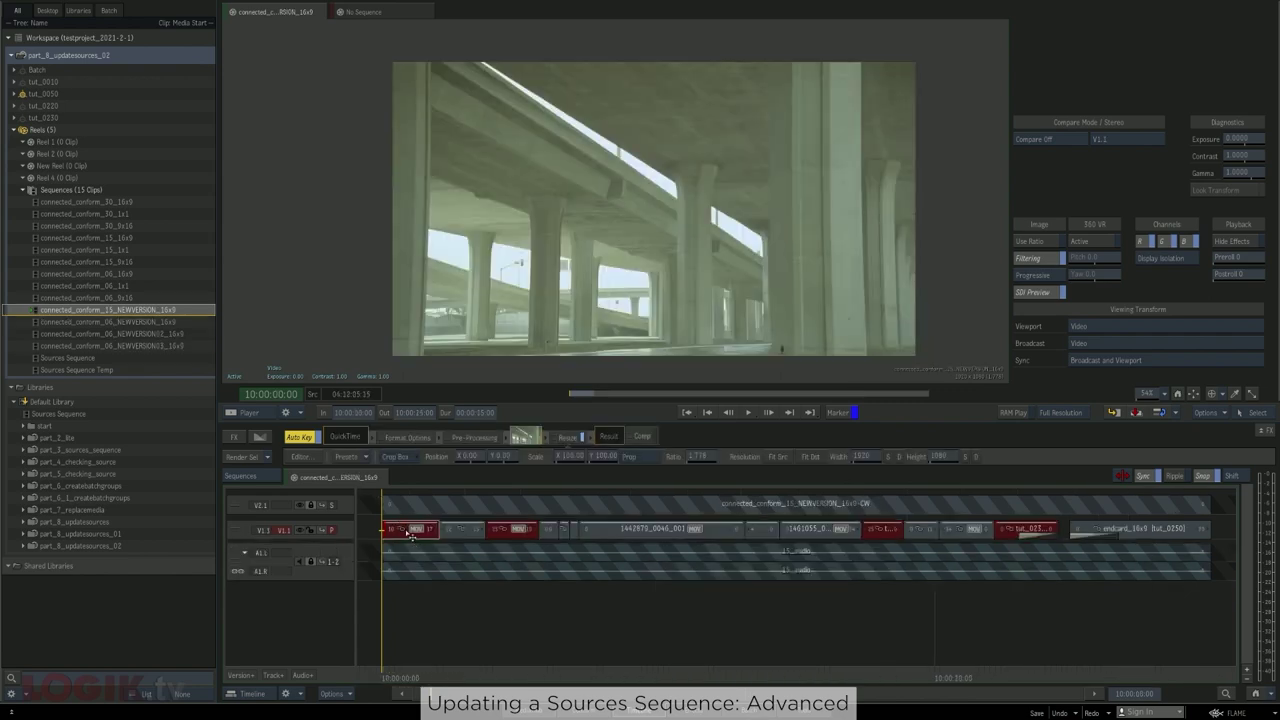
Examine the connection options of the 15-second new version's first red segment and view the 1442879_0046_001 shot
left_click(409, 533)
right_click(409, 533)
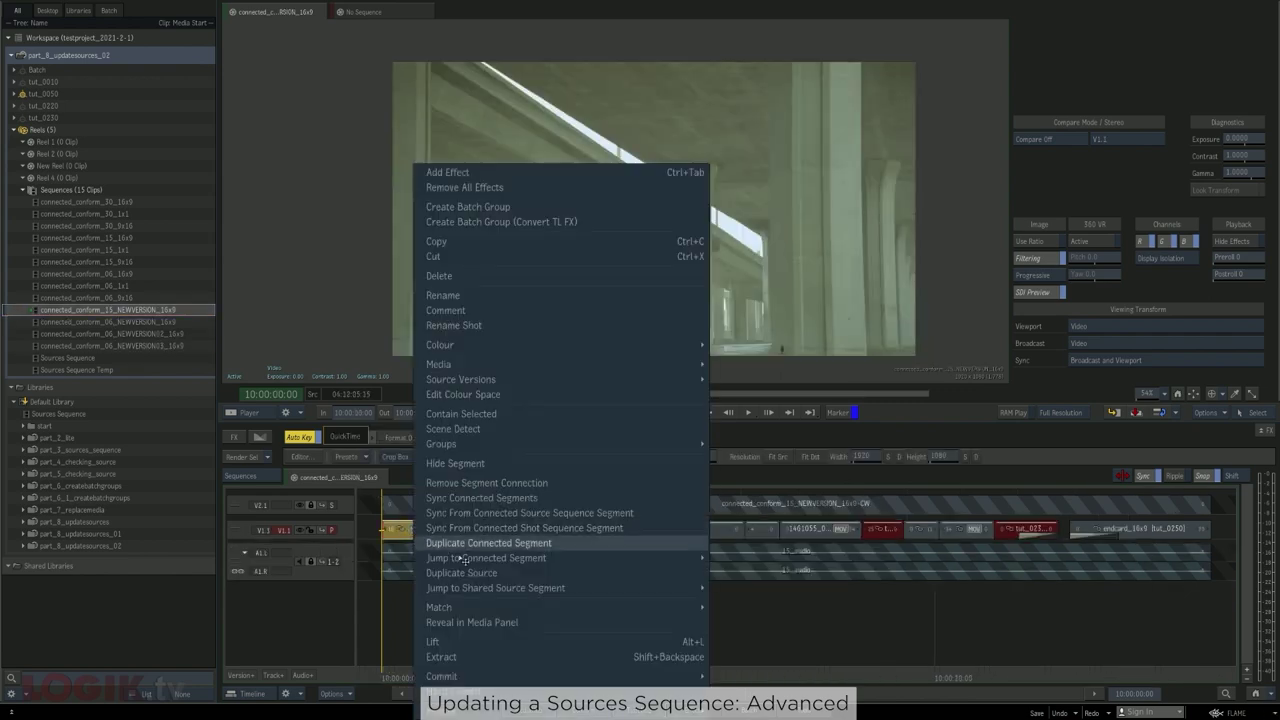
mouse_move(476, 560)
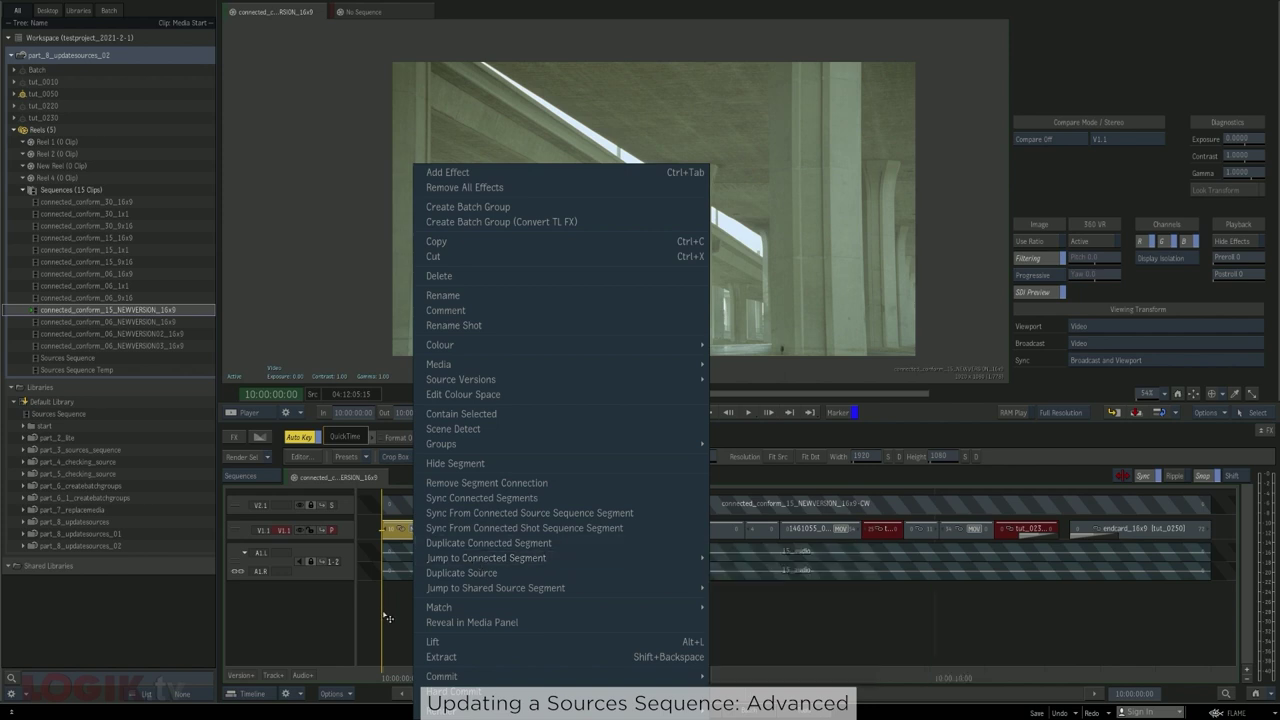
left_click(388, 617)
left_click(405, 625)
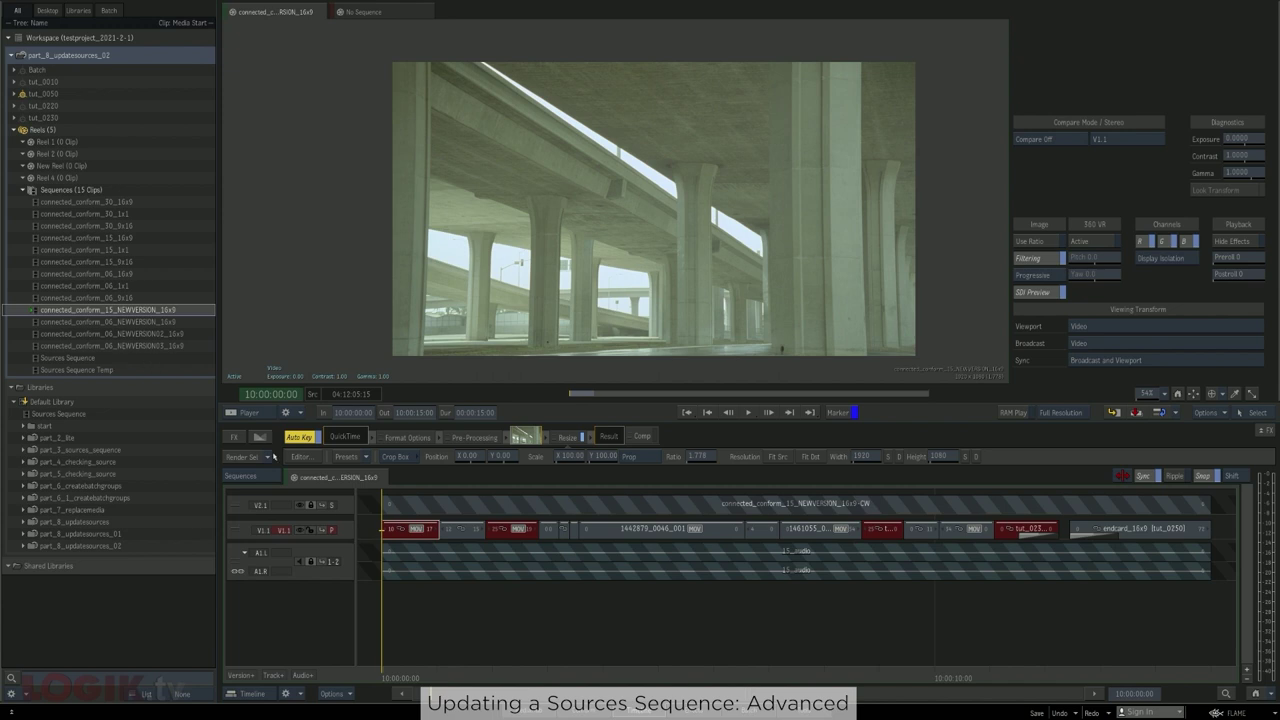
left_click(654, 540)
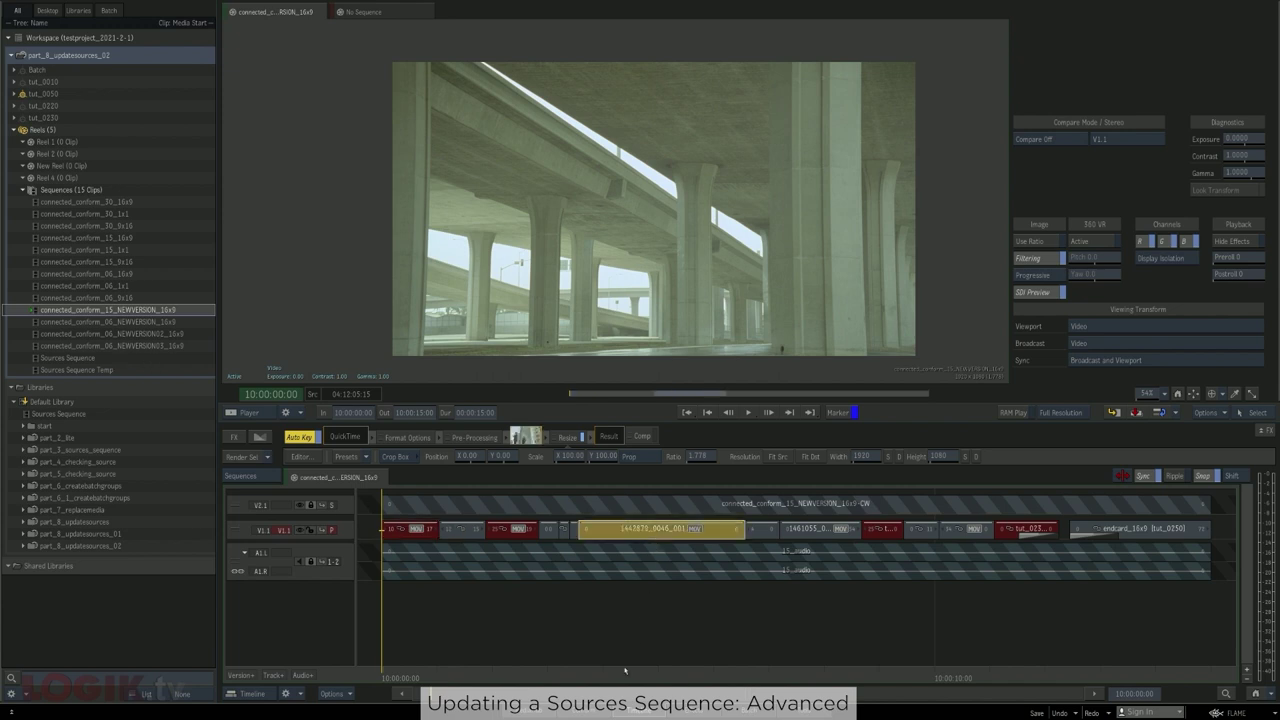
left_click(626, 677)
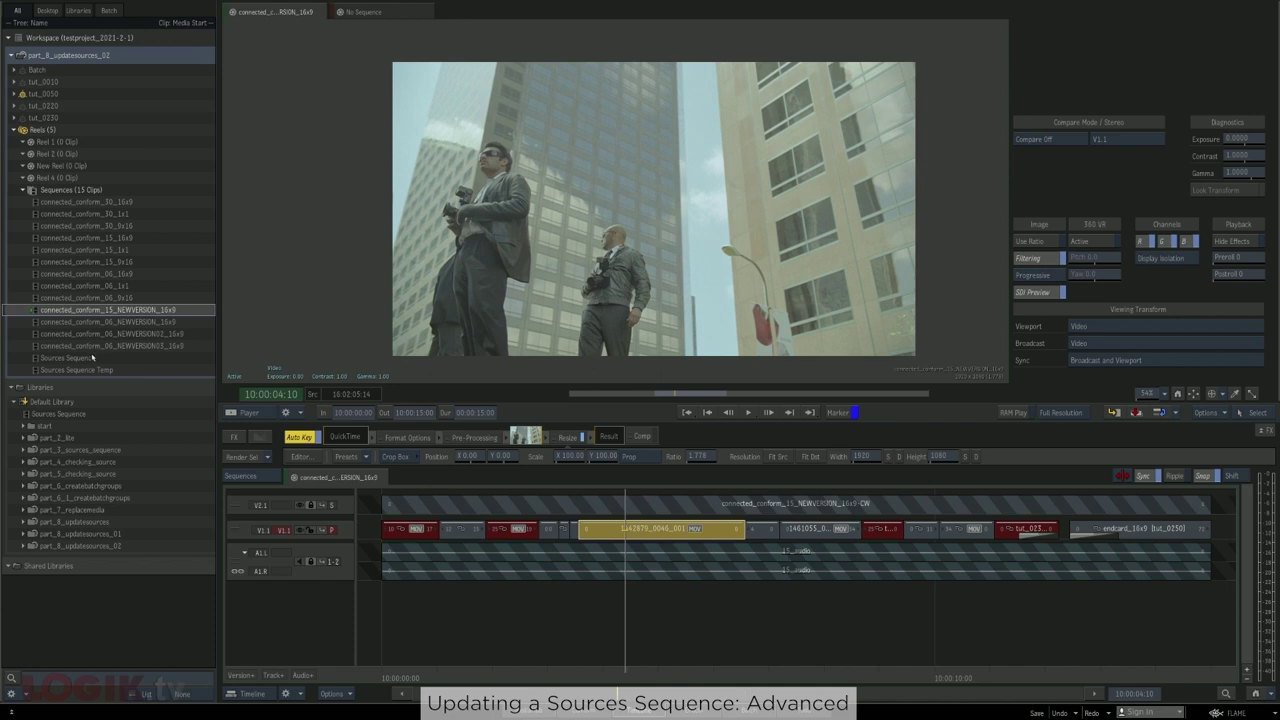
Examine the green segments in Sources Sequence Temp and compare it with the original Sources Sequence
double_click(88, 370)
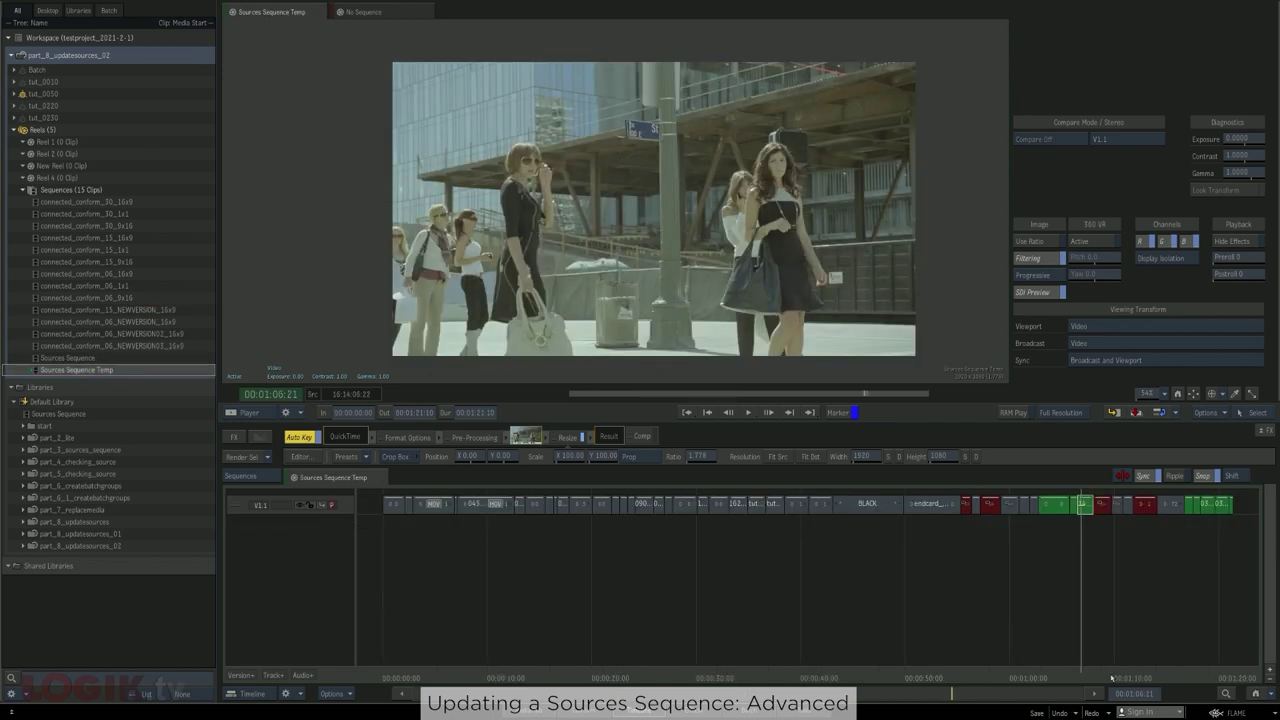
left_click_drag(944, 694, 968, 607)
scroll(968, 607, "up", 5)
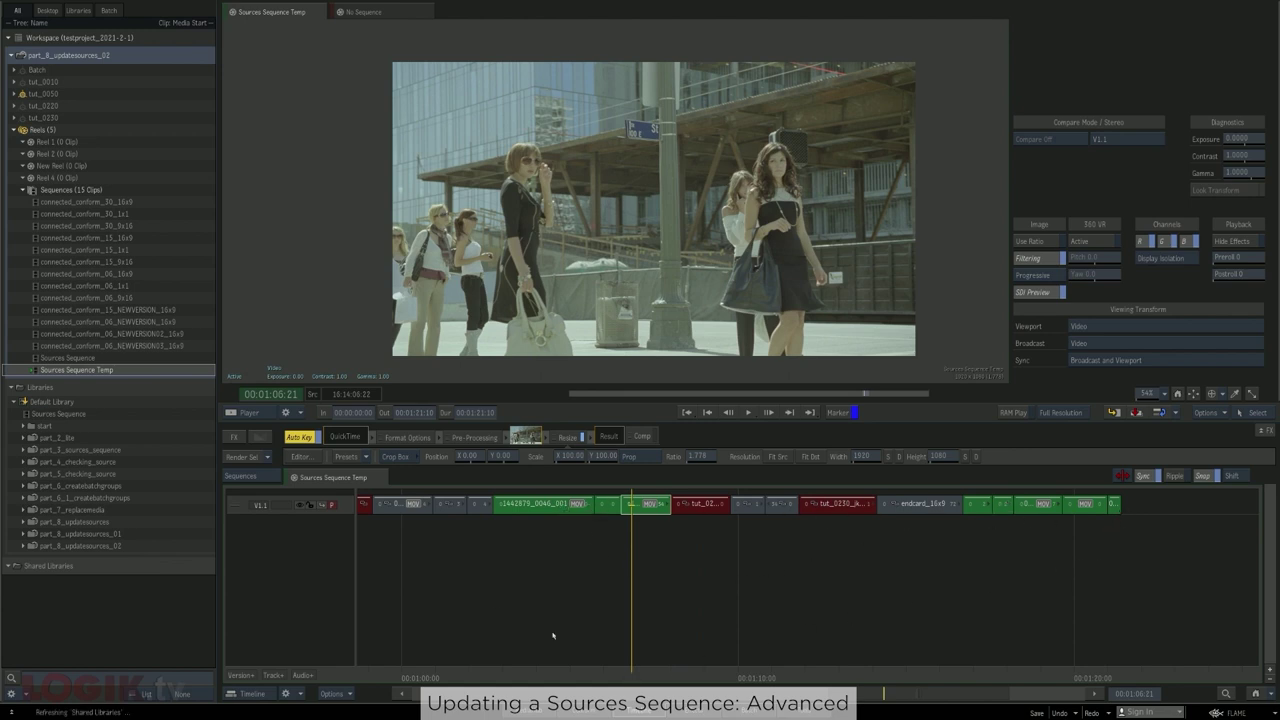
double_click(100, 360)
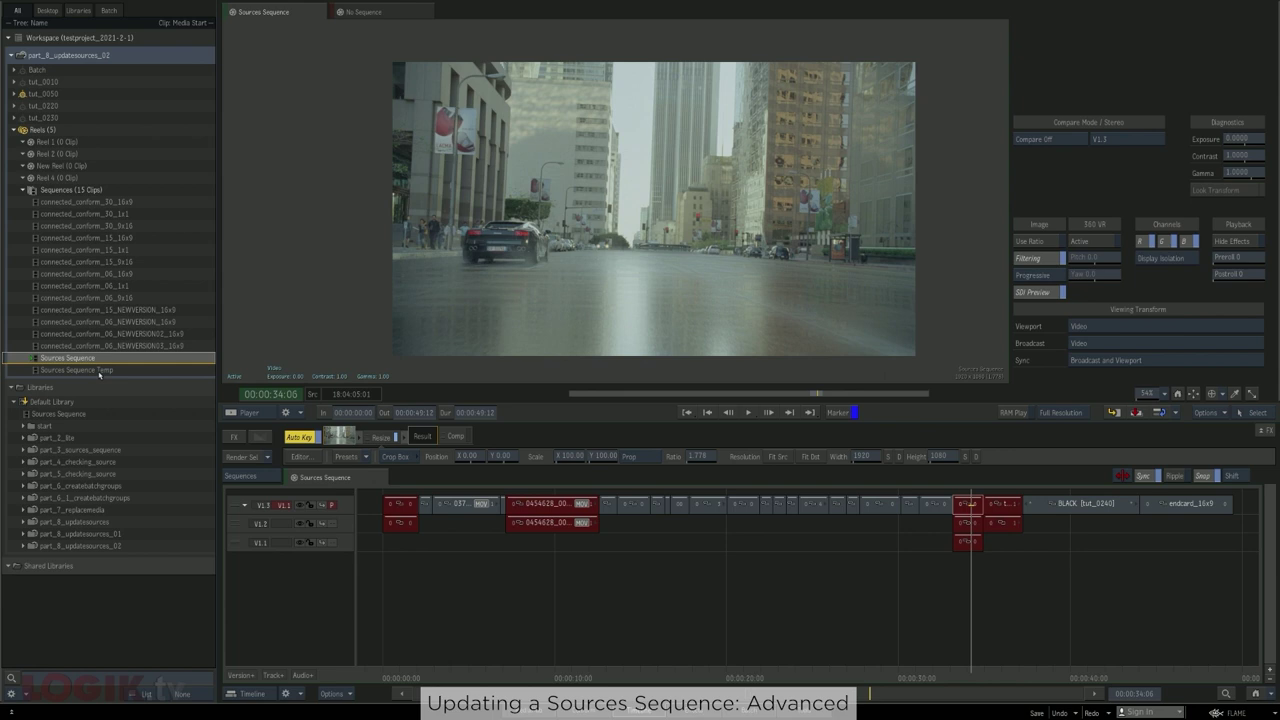
Reduce Sources Sequence Temp to its green segments by selecting them by colour, moving them to a new track and deleting the original track
double_click(99, 372)
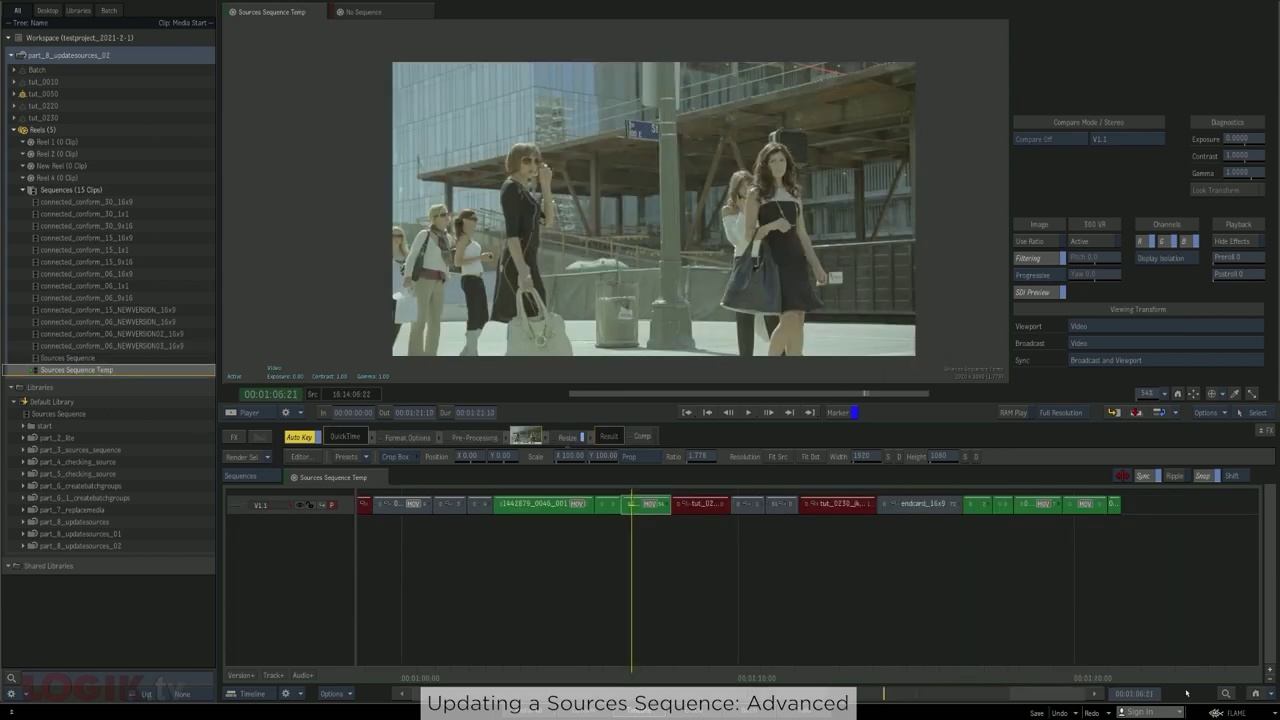
key("Home")
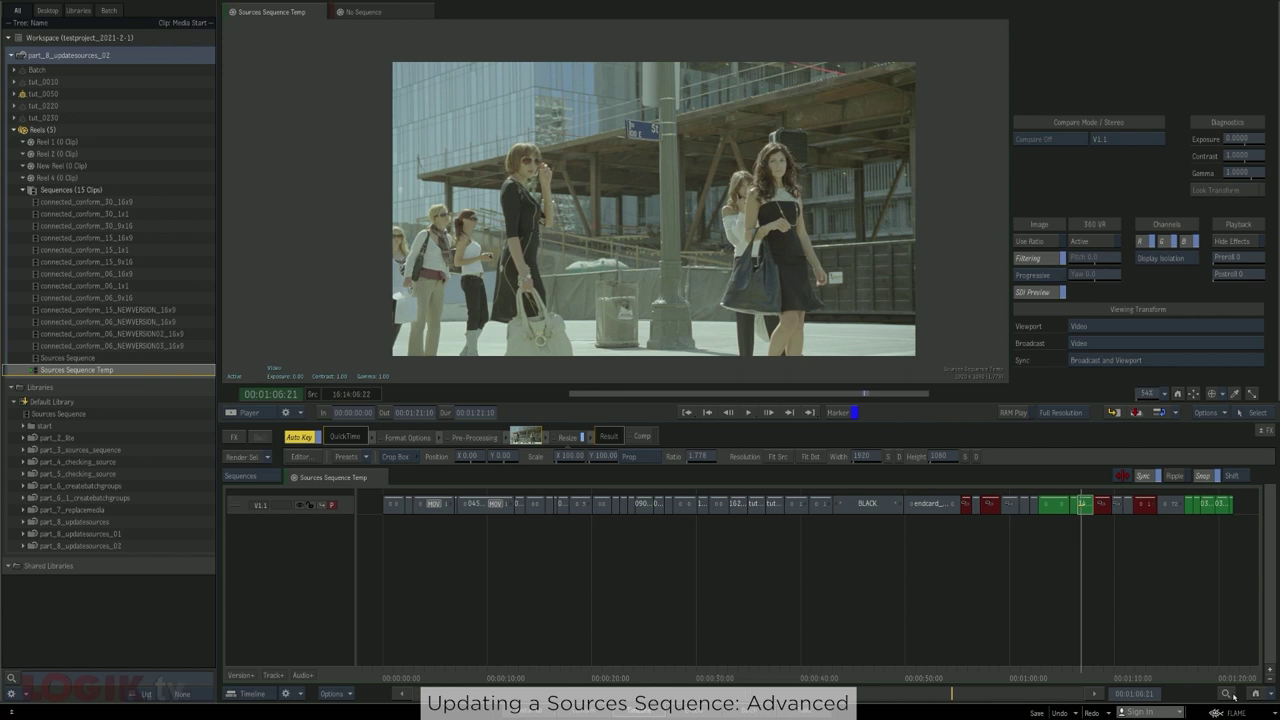
left_click(1228, 694)
left_click(805, 315)
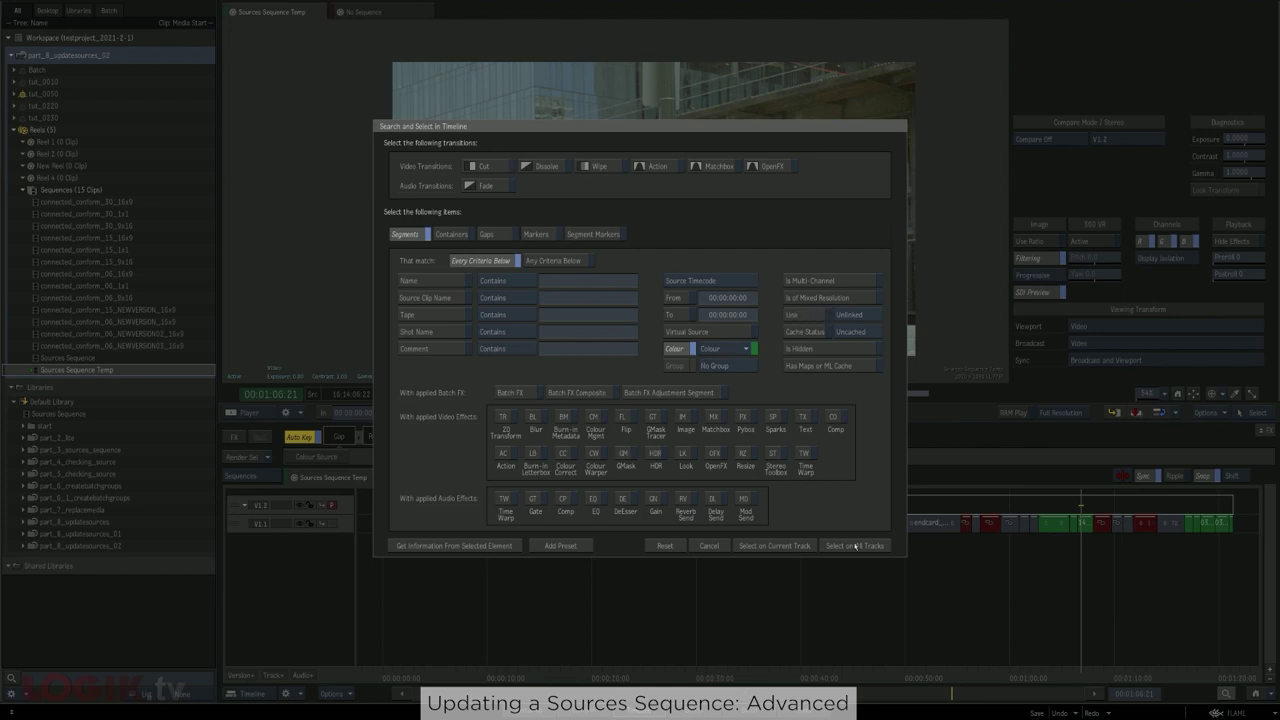
left_click(855, 546)
left_click(1050, 507)
left_click(348, 520)
key("Delete")
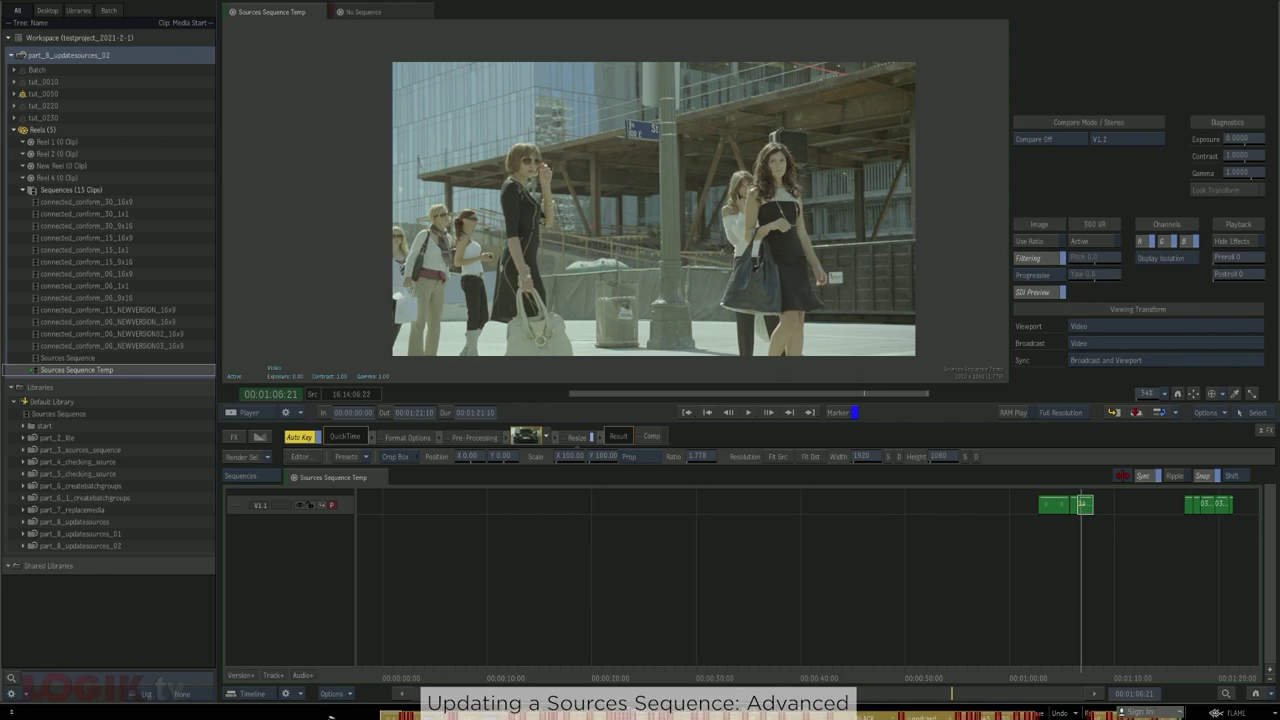
Enable Ripple and close the gap between the two groups of green segments in Sources Sequence Temp
left_click(1176, 477)
left_click_drag(1188, 505, 1097, 505)
key("ctrl+Up")
left_click_drag(693, 666, 383, 623)
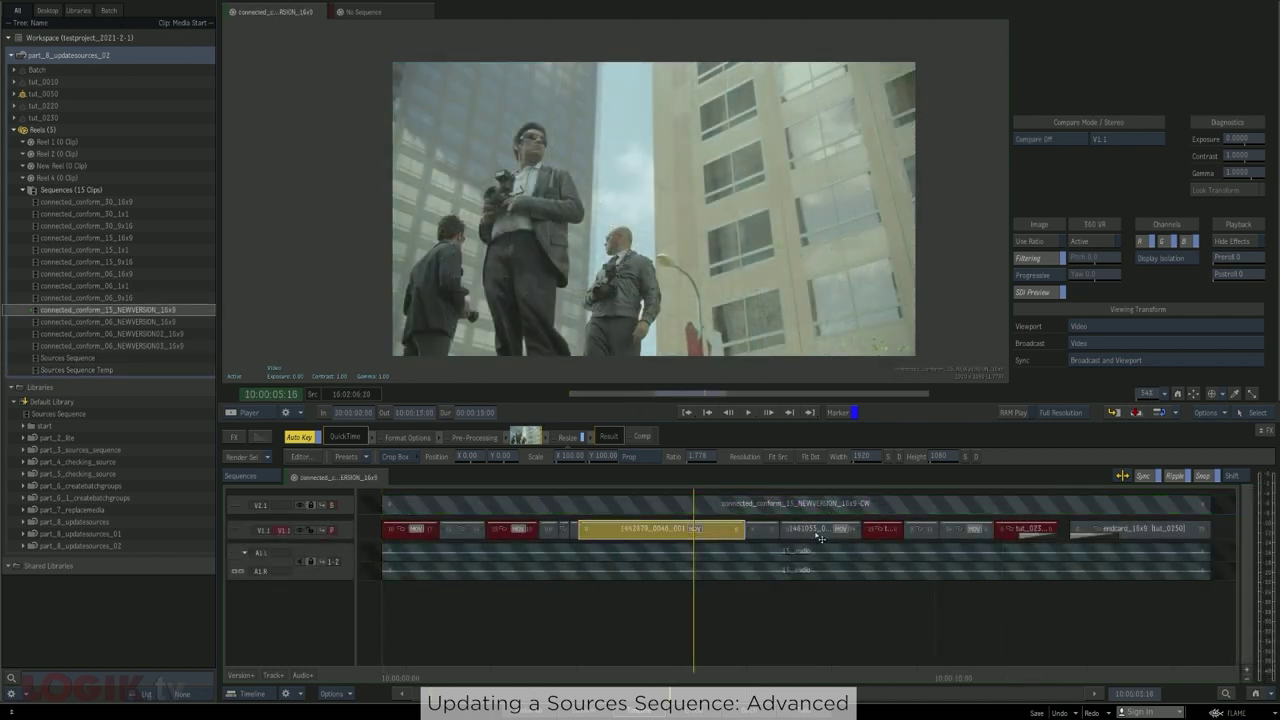
Review the shots in connected_conform_15_NEWVERSION_16x9, including the 1461055_0036_001 and 1442879_0046_001 segments
left_click(818, 538)
key("Down")
key("Down")
key("Down")
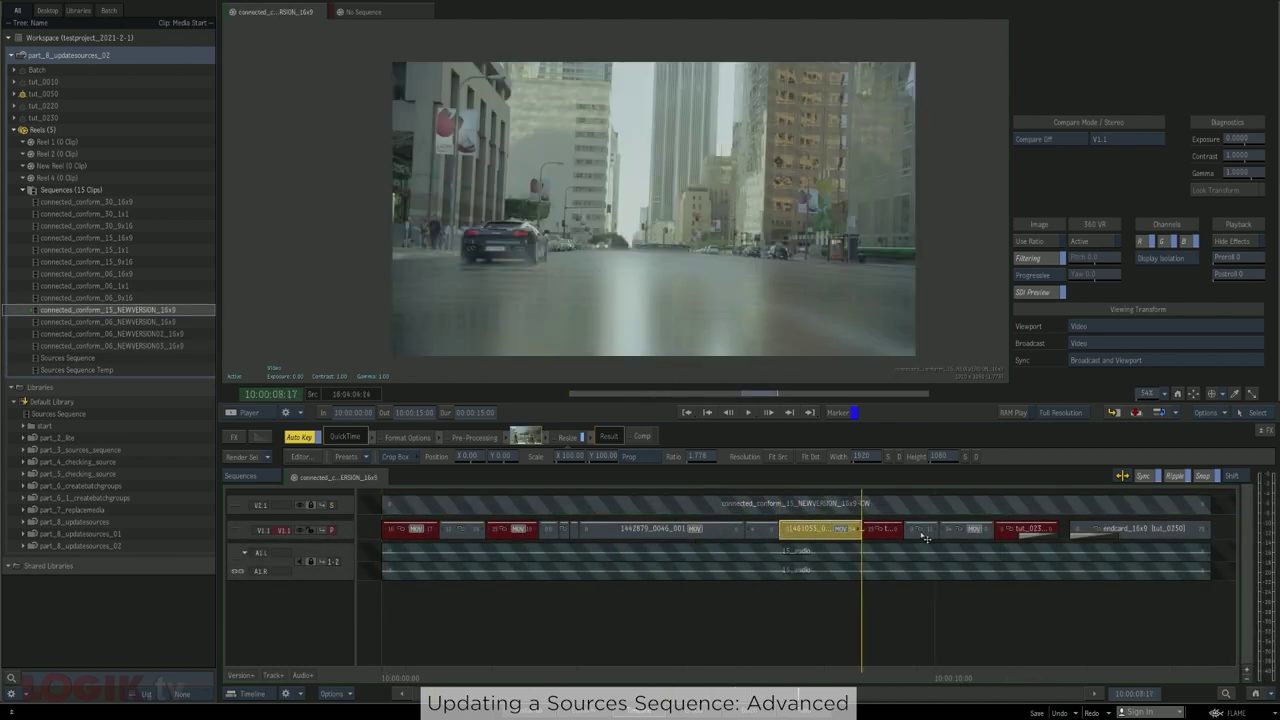
left_click(925, 538)
key("Up")
key("Up")
left_click(752, 530)
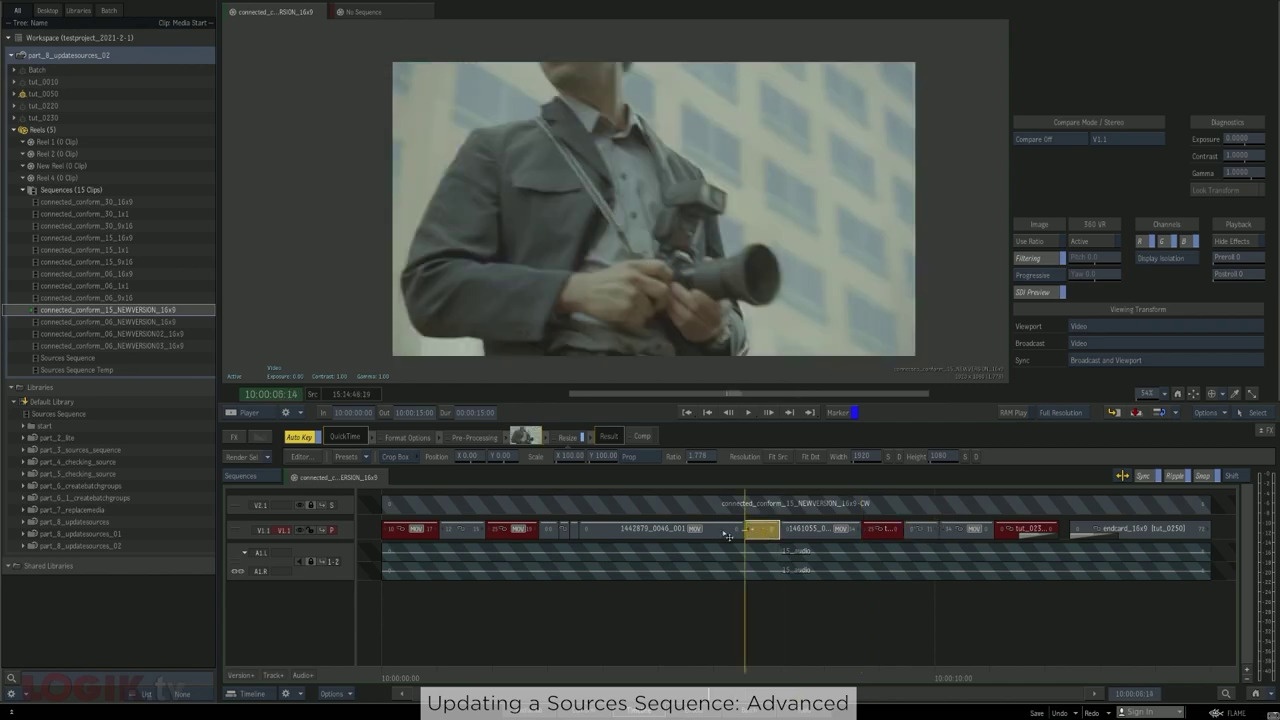
key("Up")
left_click(634, 538)
left_click(617, 608)
left_click_drag(604, 684, 643, 651)
left_click(636, 532)
From the 1461055_0036_001 segment in Sources Sequence Temp, jump to its shared source segment in connected_conform_15_NEWVERSION_16x9
double_click(113, 371)
left_click(411, 506)
left_click_drag(431, 668, 774, 661)
right_click(791, 507)
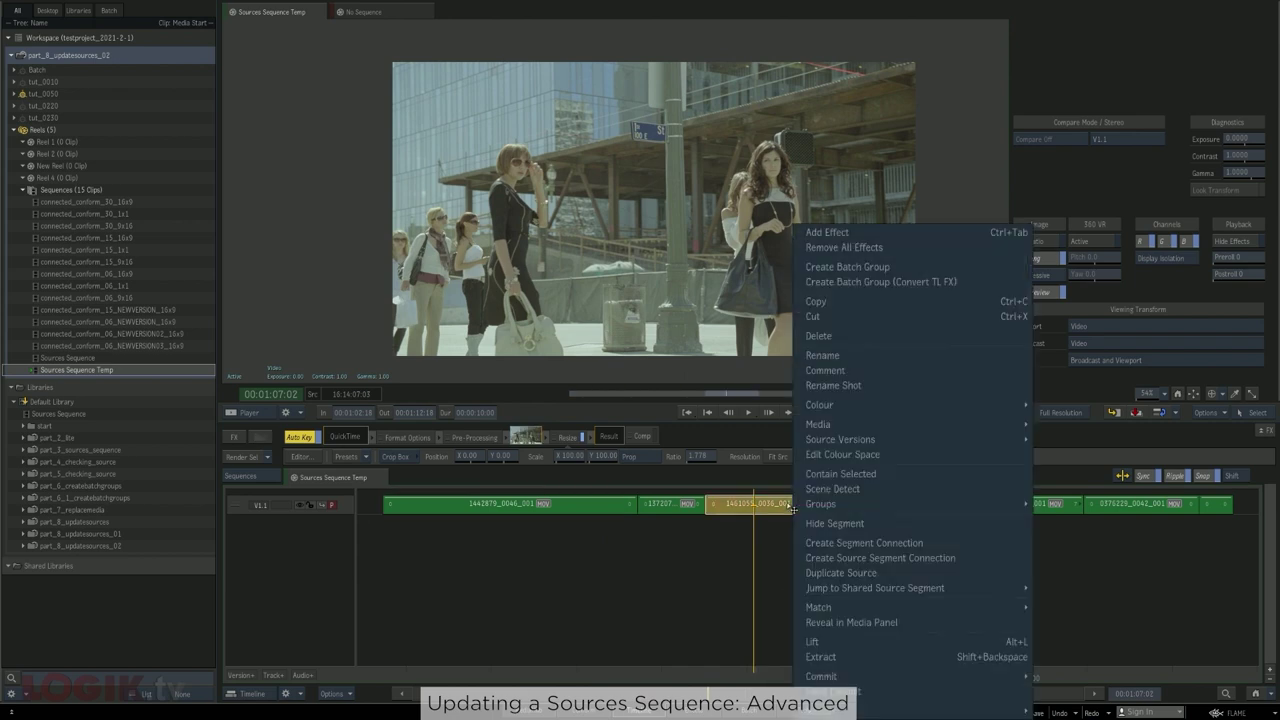
mouse_move(840, 588)
left_click(700, 590)
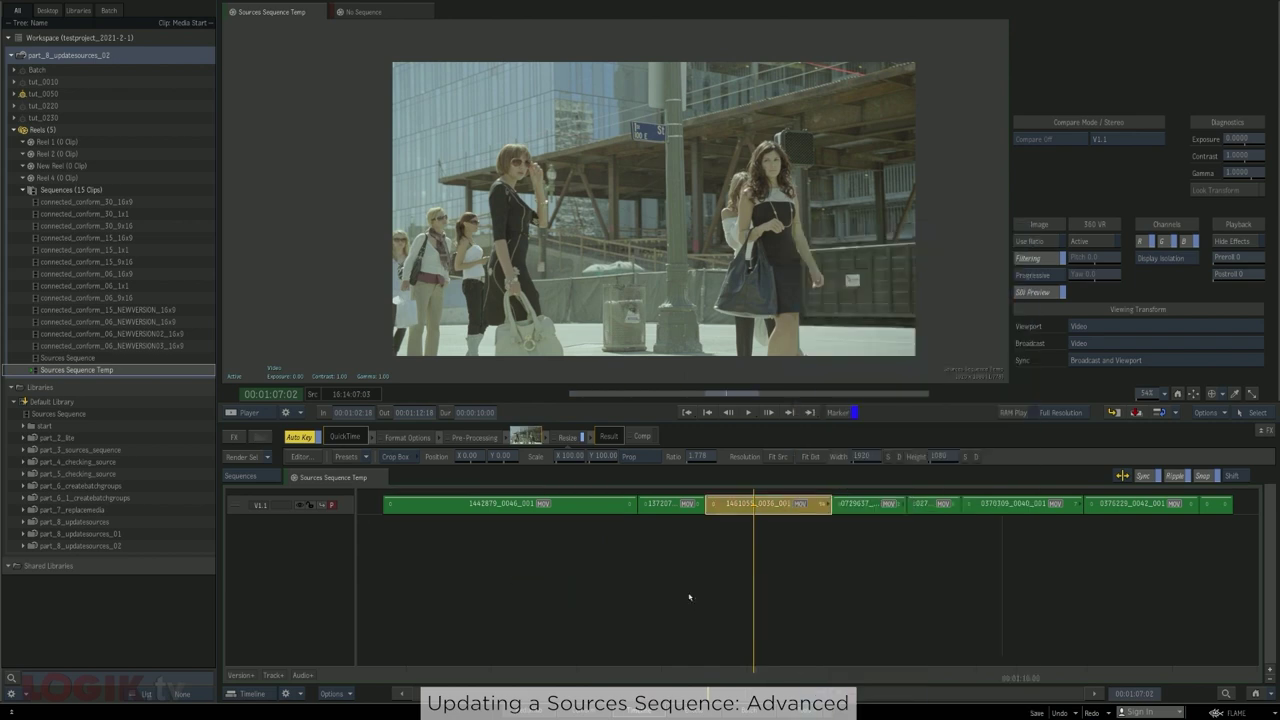
left_click(711, 640)
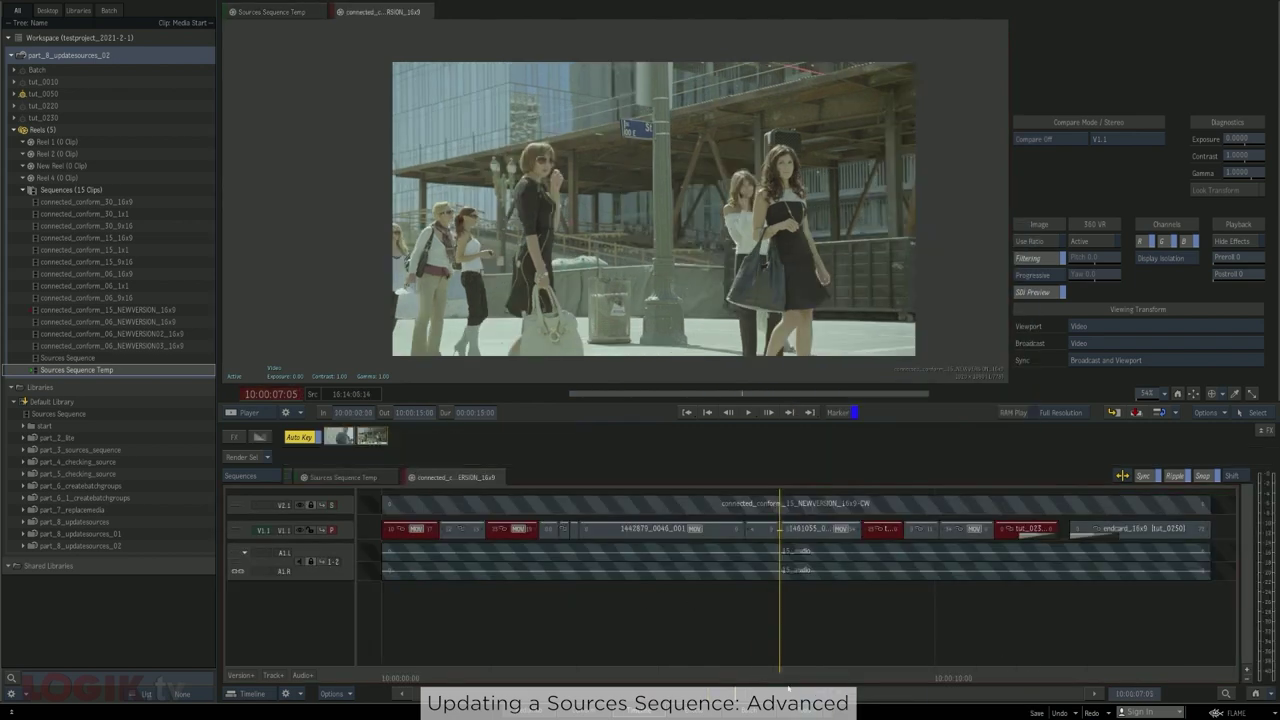
Scrub through the 1461055_0036_001 shot in the 15-second new version and close that sequence
left_click(807, 530)
left_click_drag(791, 678, 871, 650)
left_click(824, 650)
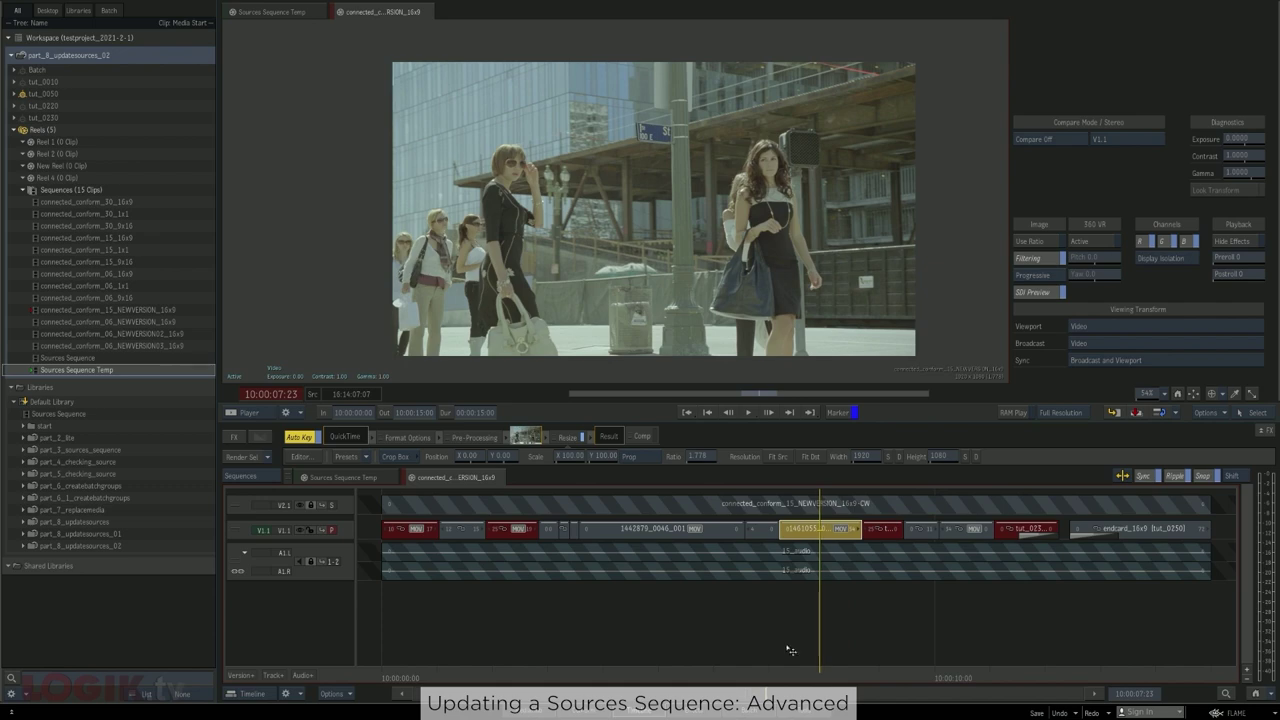
left_click(499, 477)
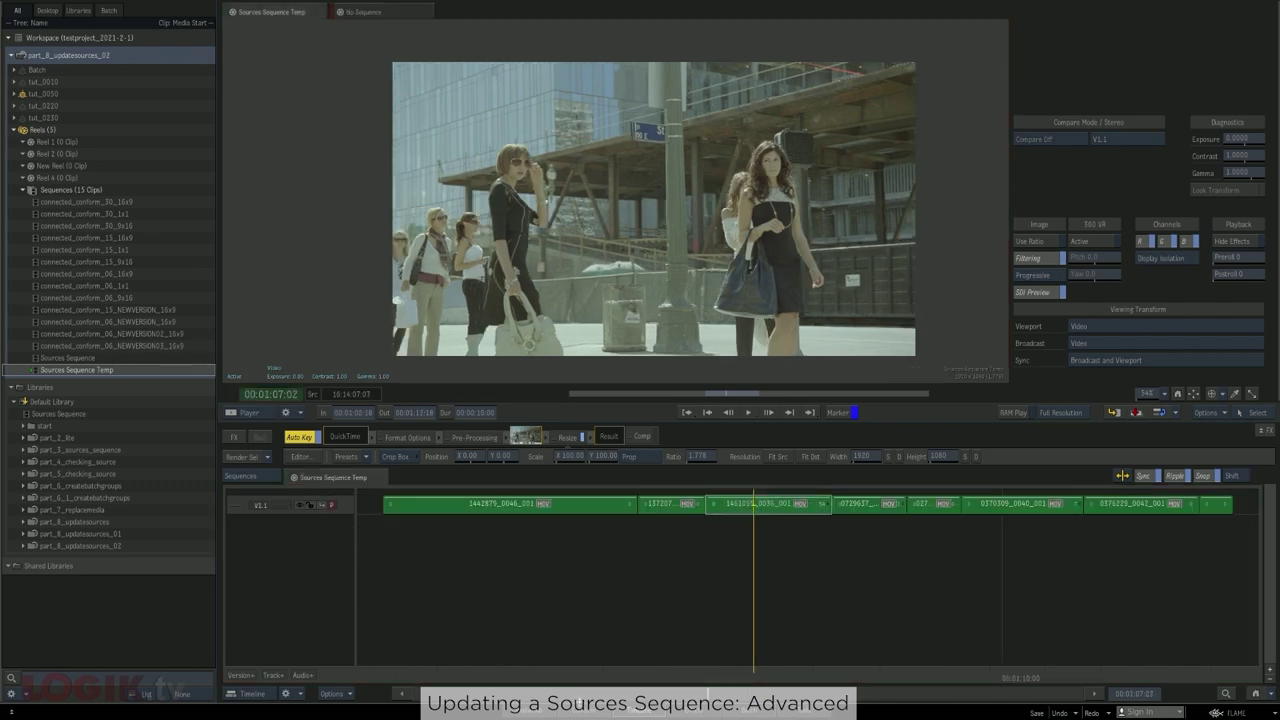
Try creating a Sources Sequence in the Conform view, overwriting the existing one, and undo the creation
left_click(580, 708)
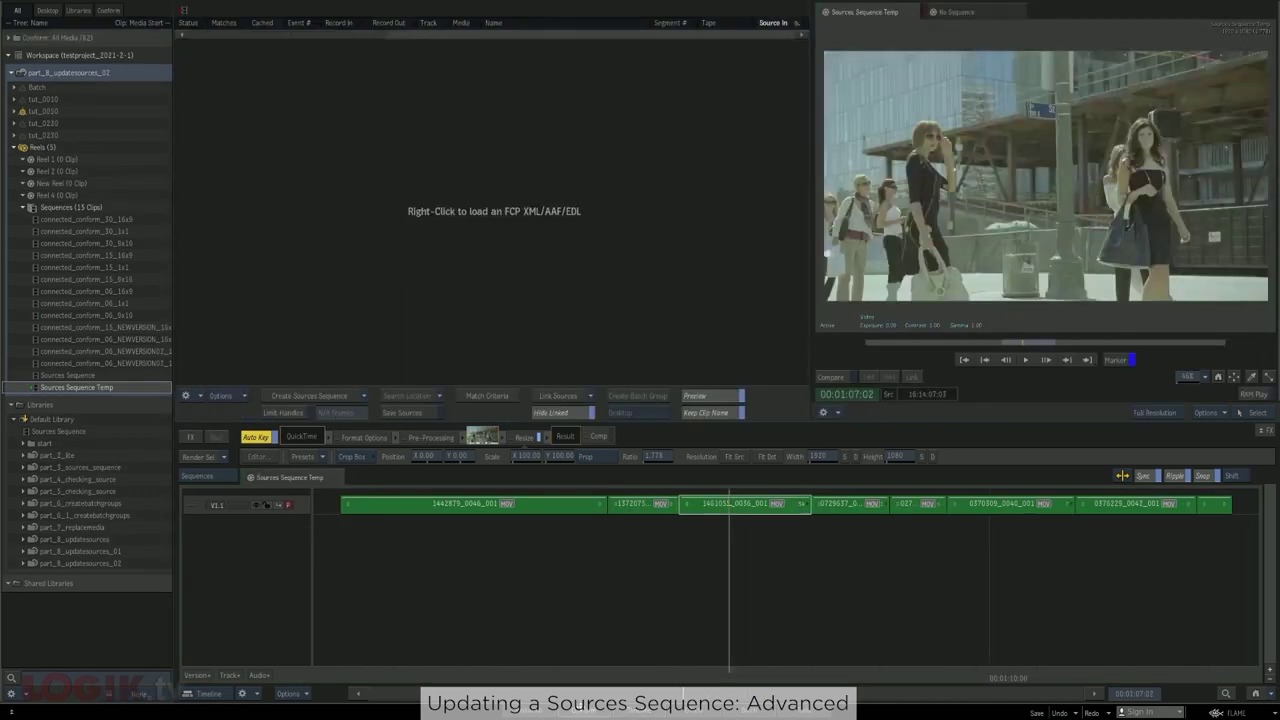
left_click(315, 395)
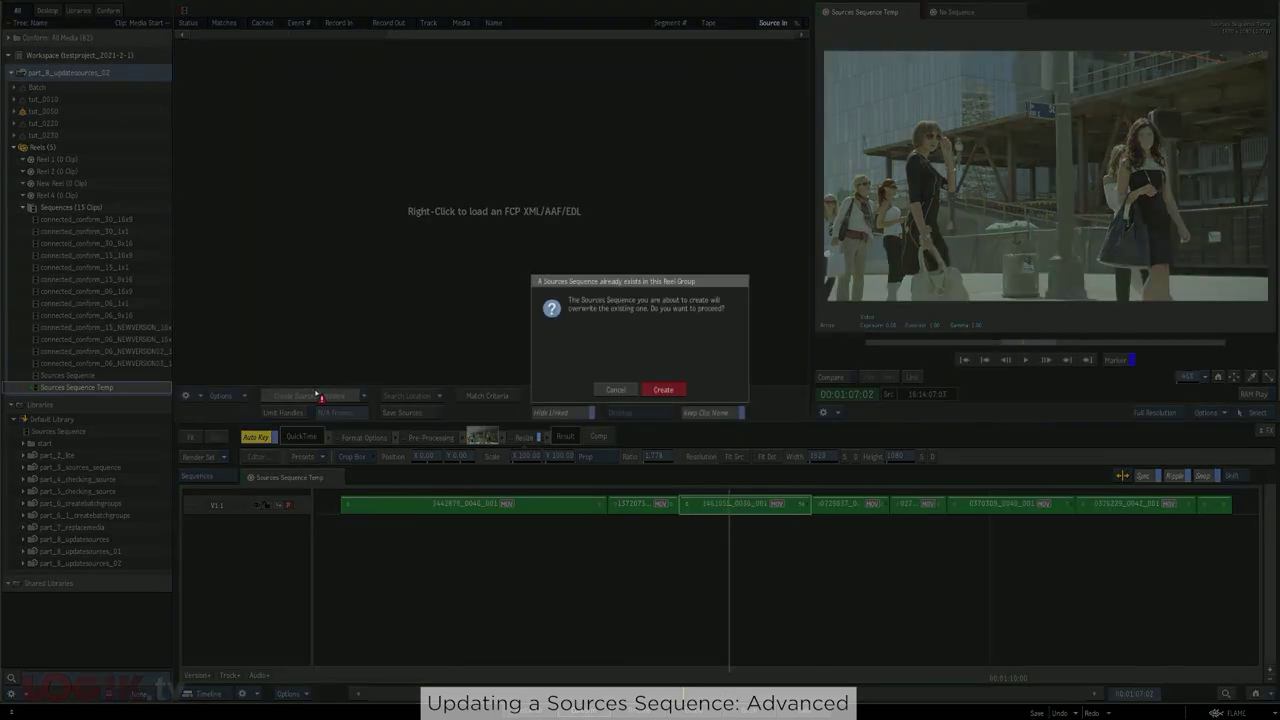
left_click(664, 390)
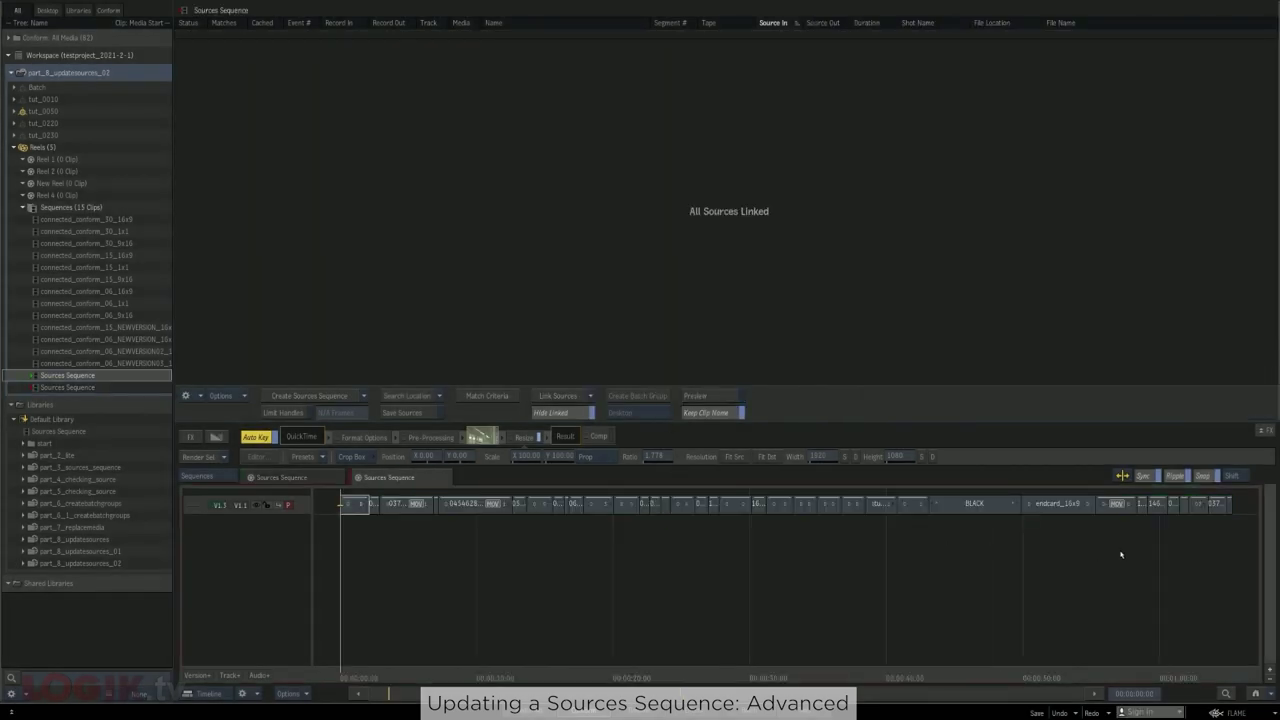
left_click(1058, 712)
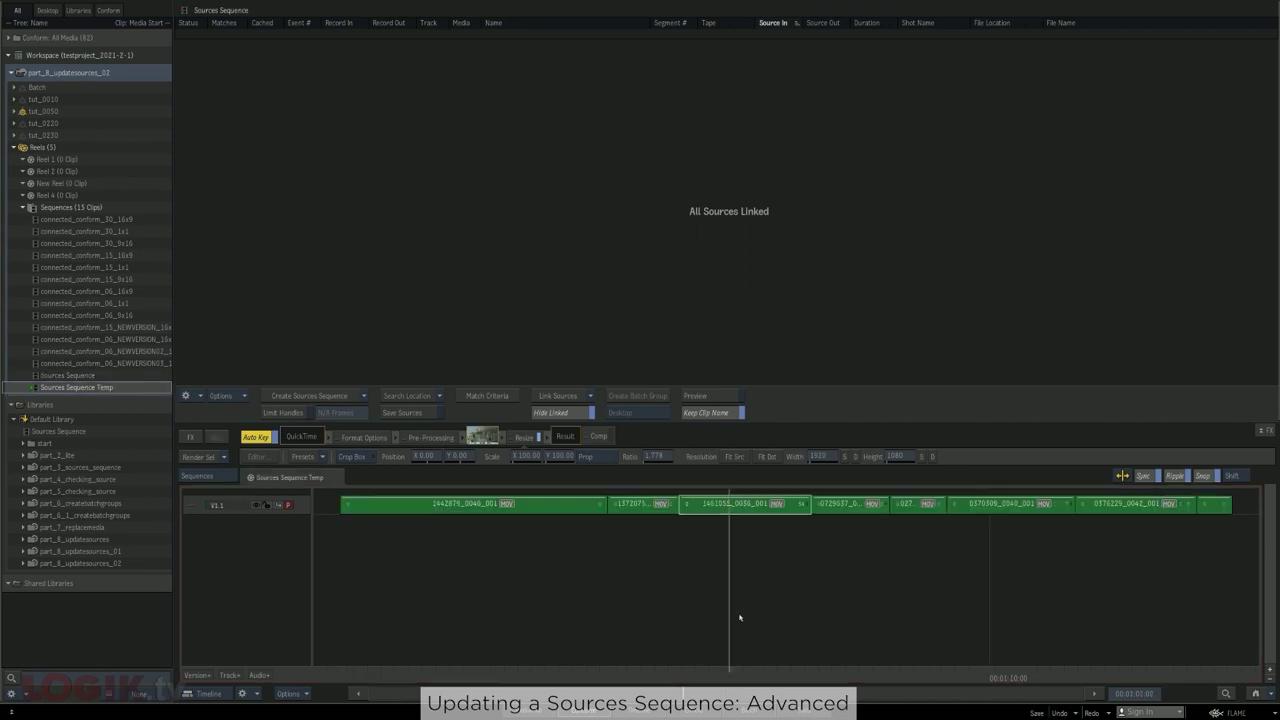
Duplicate Sources Sequence Temp and create a Sources Sequence in the Conform view, accepting the overwrite
right_click(96, 388)
left_click(135, 297)
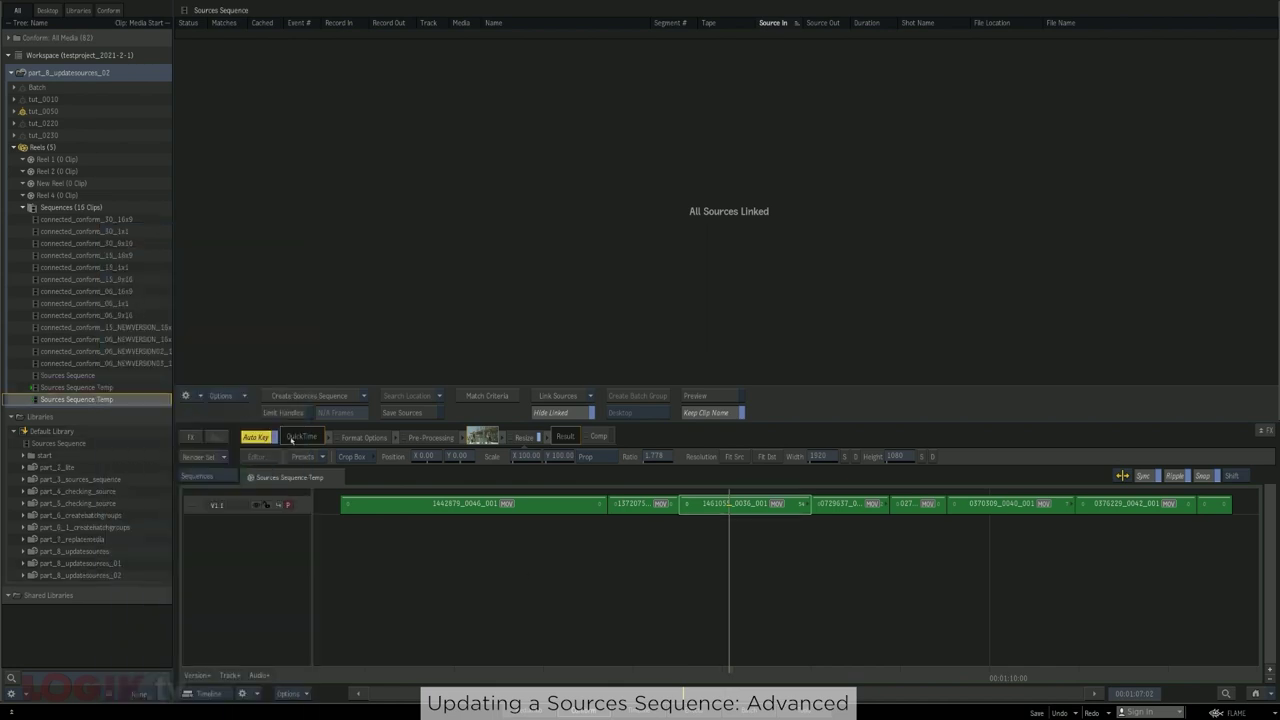
left_click(324, 397)
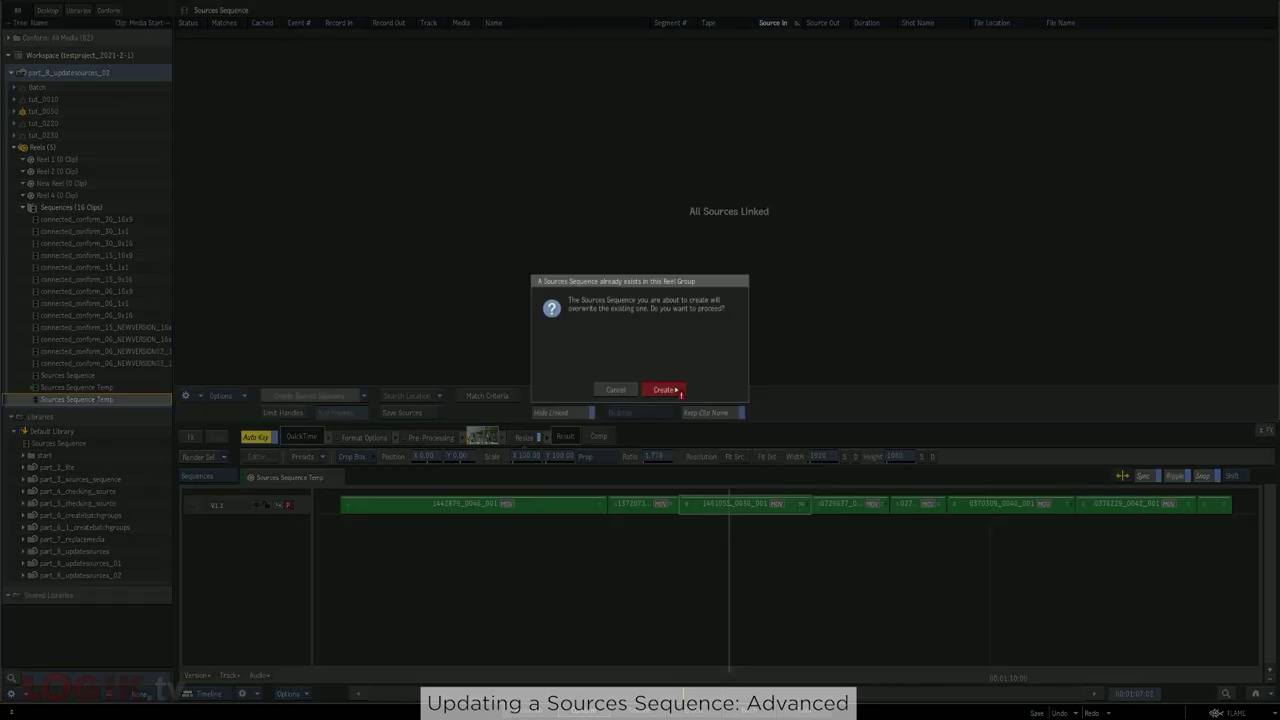
left_click(666, 389)
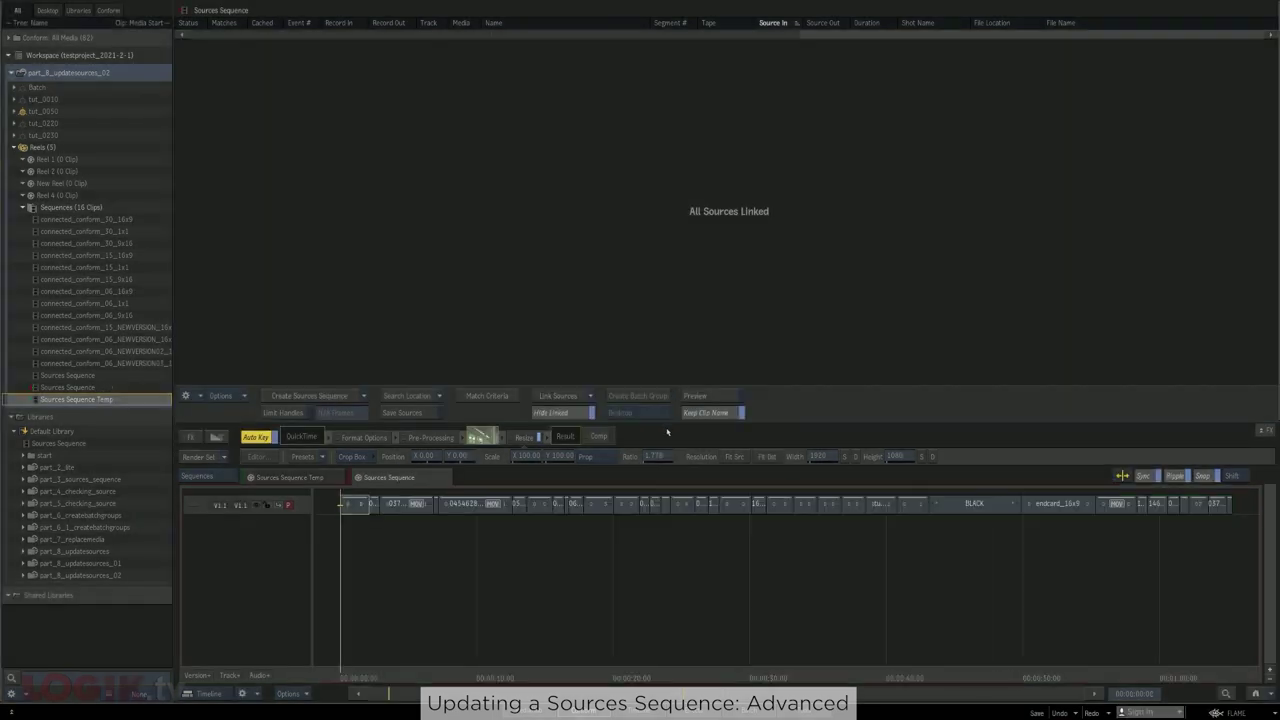
Create source segment connections for all segments of Sources Sequence Temp, affecting the Sequences reel only and overwriting existing connections
left_click(93, 387)
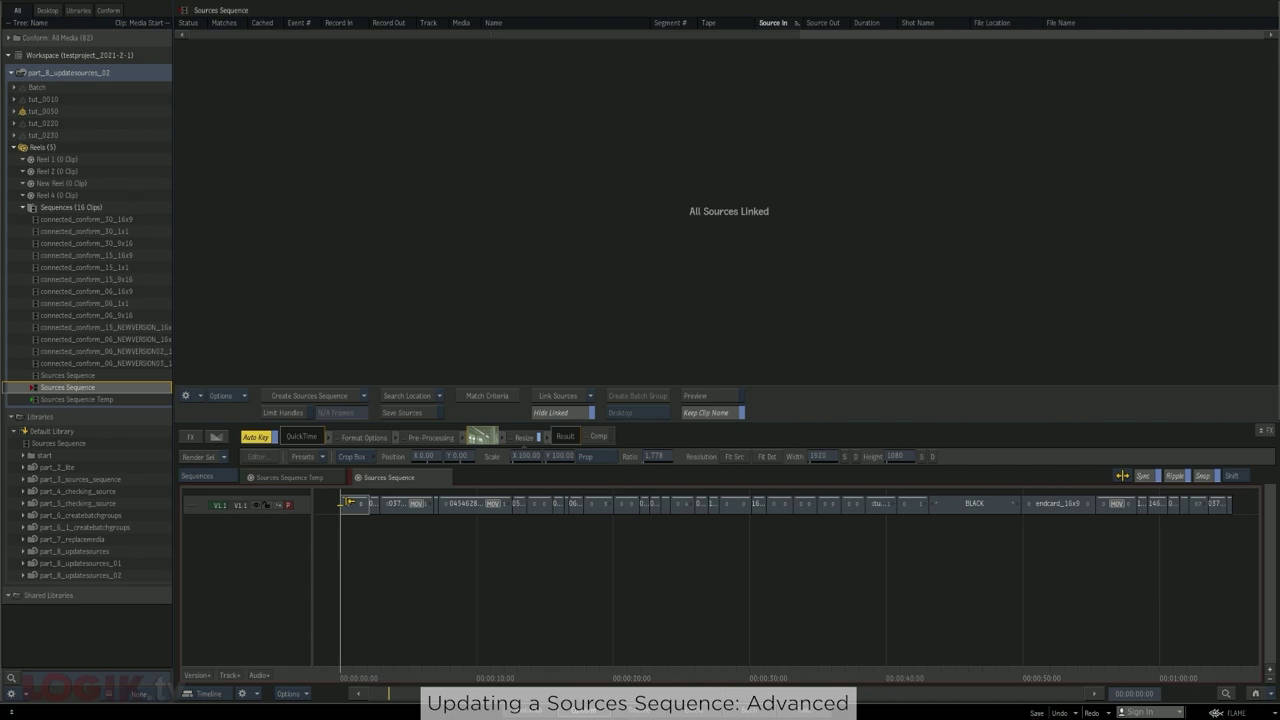
left_click(306, 478)
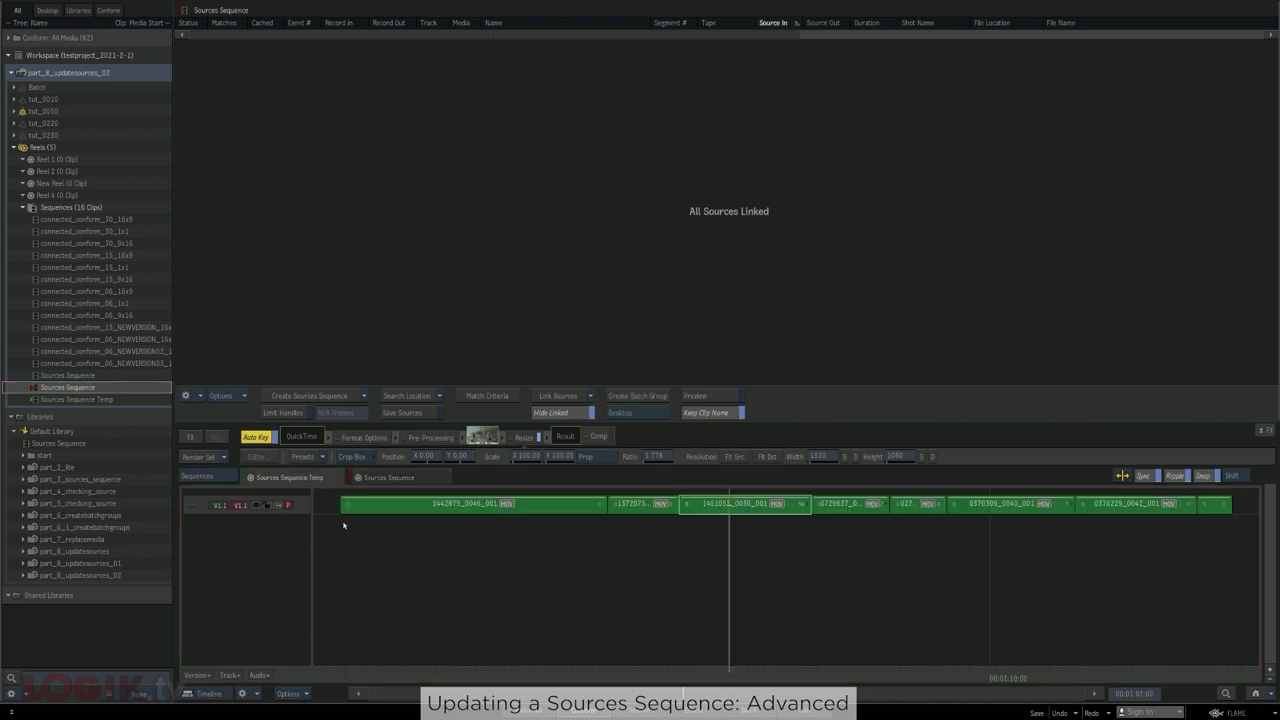
key("ctrl+a")
right_click(402, 507)
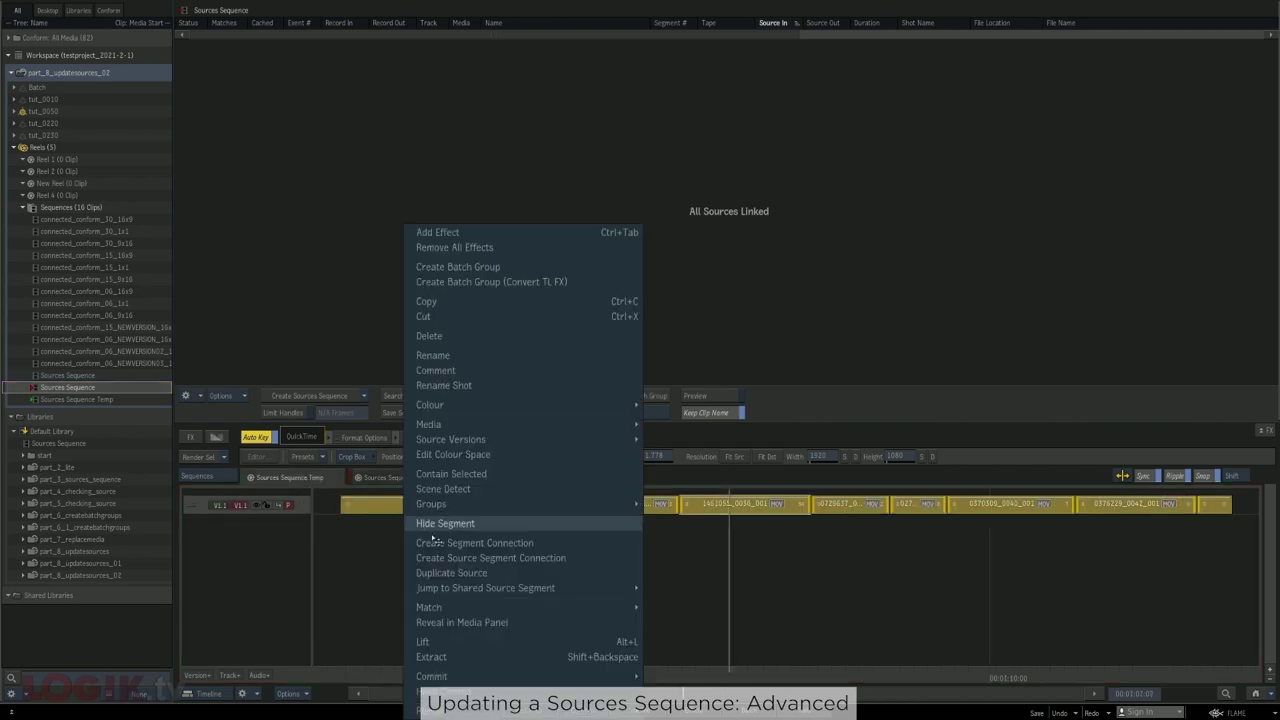
left_click(477, 559)
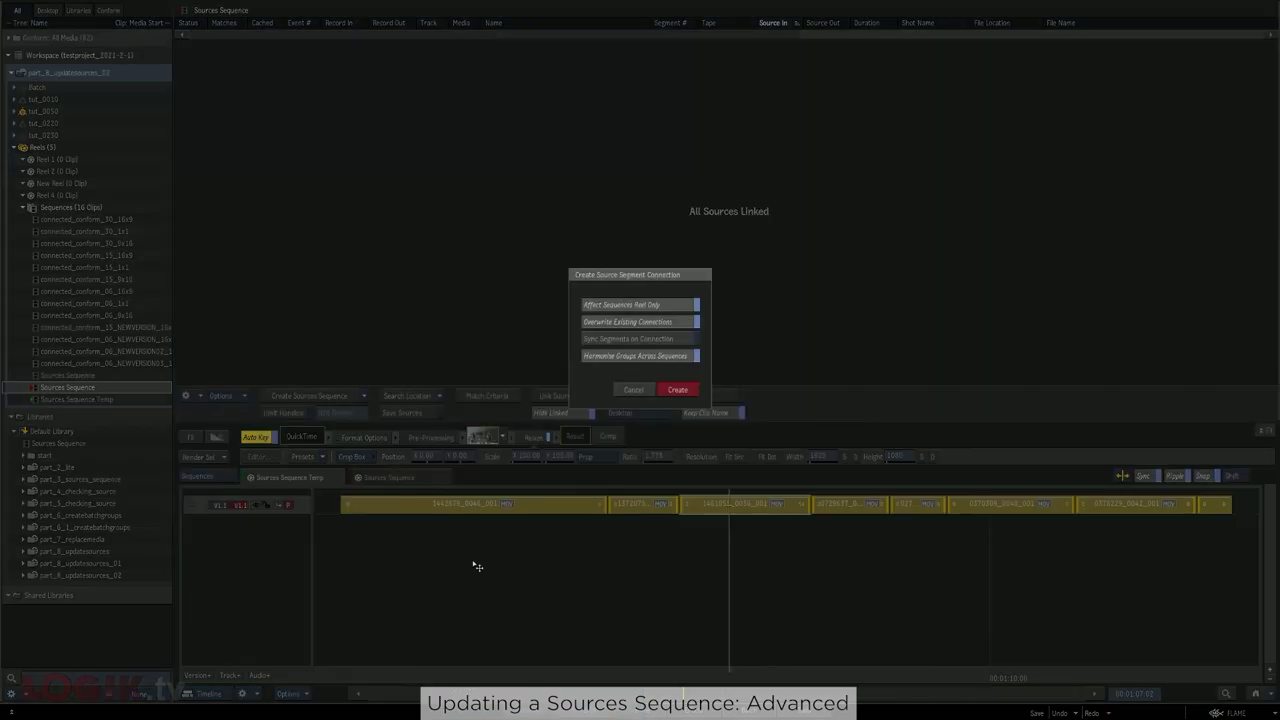
left_click(680, 390)
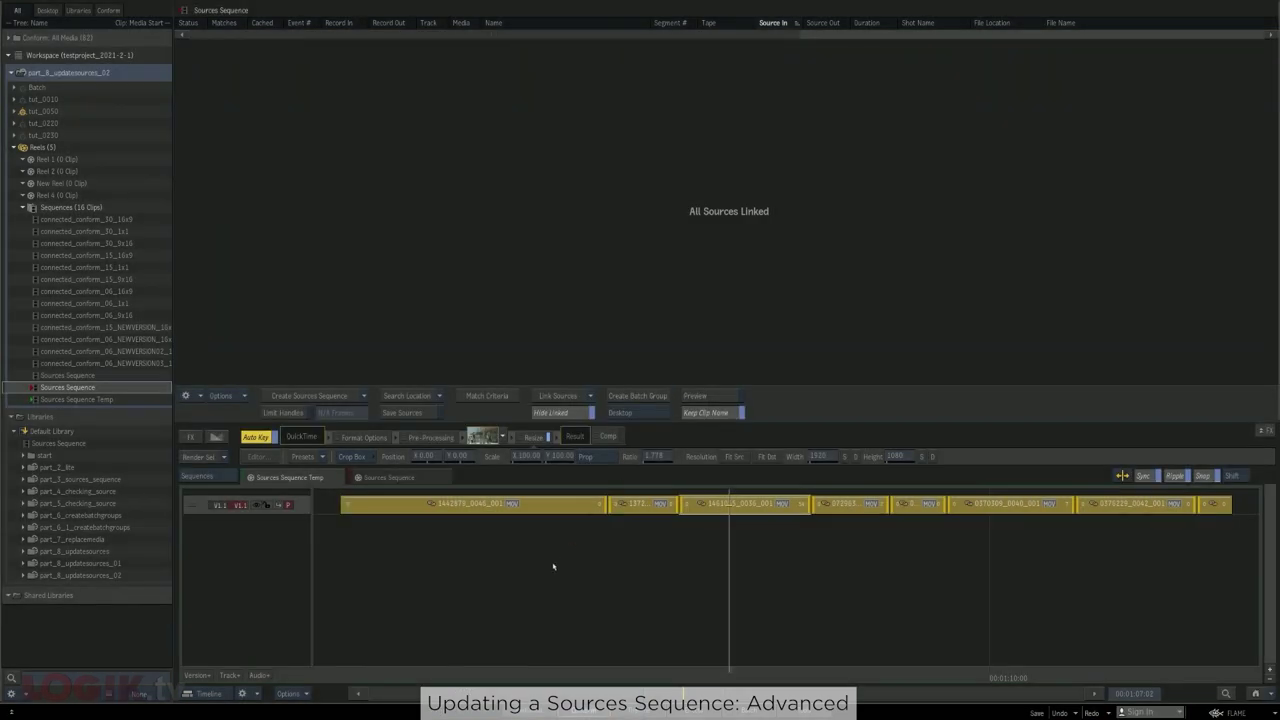
Apply the green colour of the Sources Sequence Temp segments to their connected segments in the new Sources Sequence
right_click(390, 507)
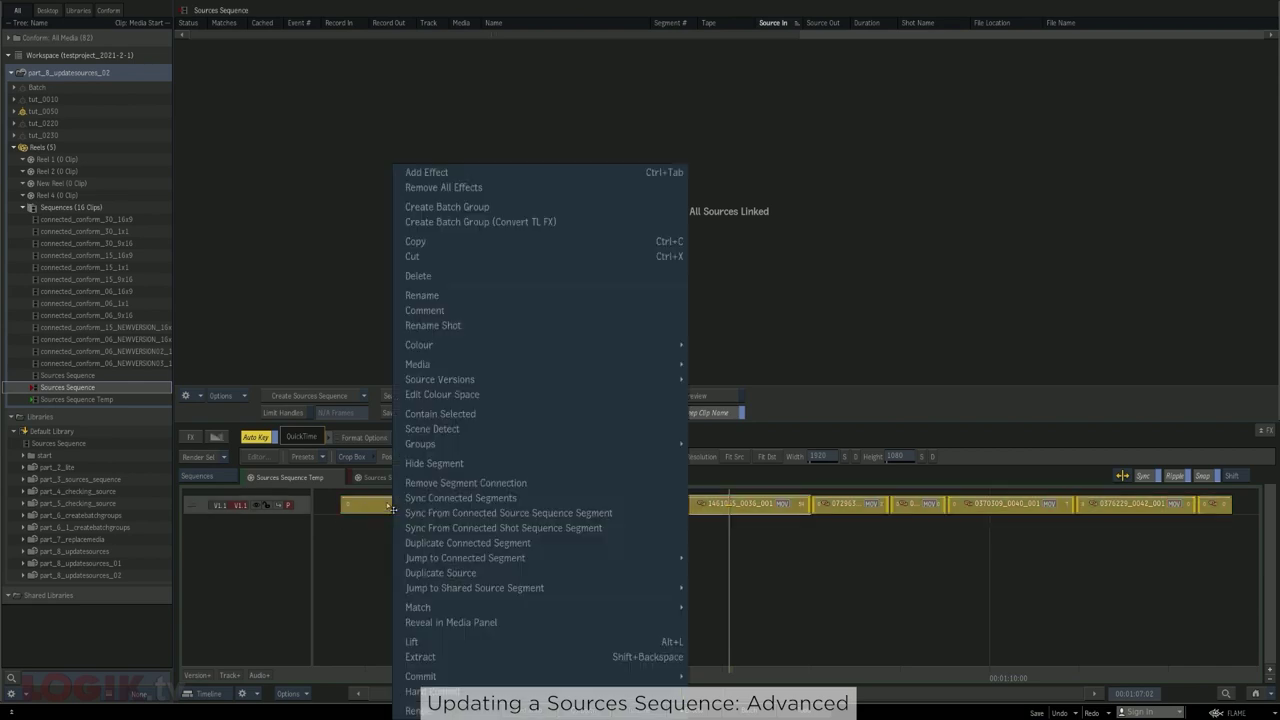
mouse_move(494, 348)
left_click(733, 394)
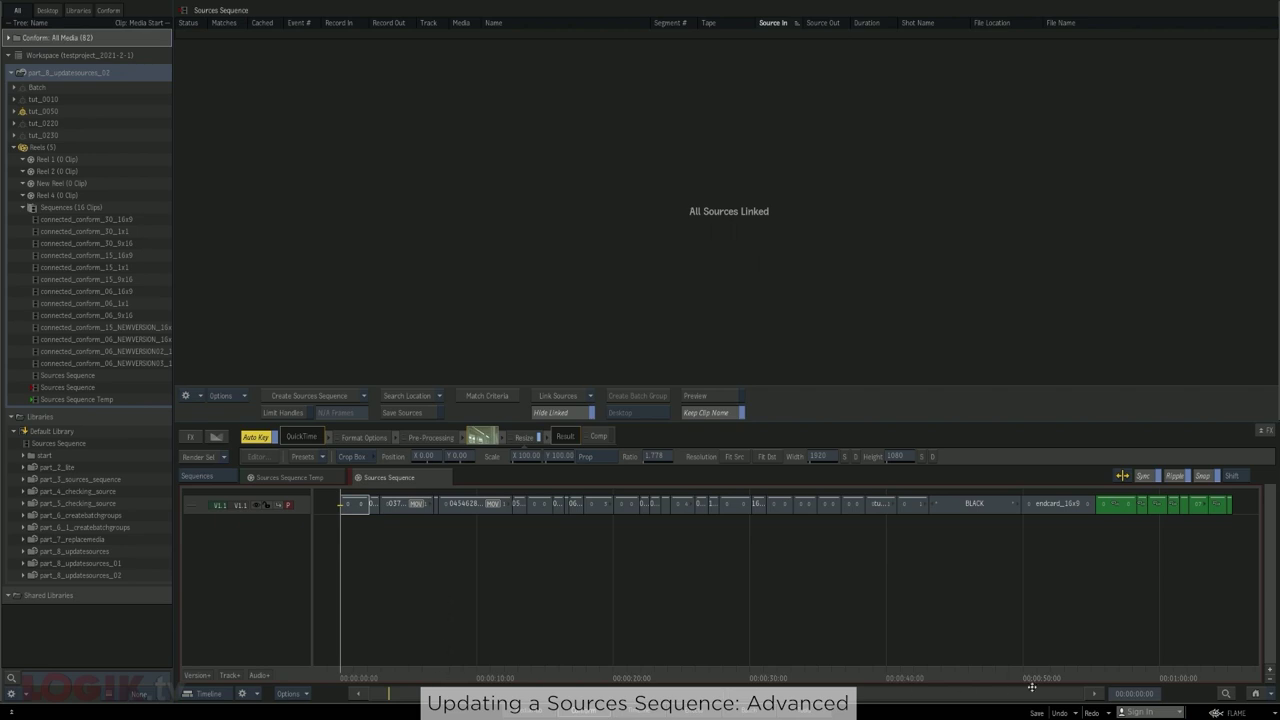
Delete all segments before the green ones in the new Sources Sequence, from the first segment through endcard_16x9
left_click_drag(1073, 679, 1083, 677)
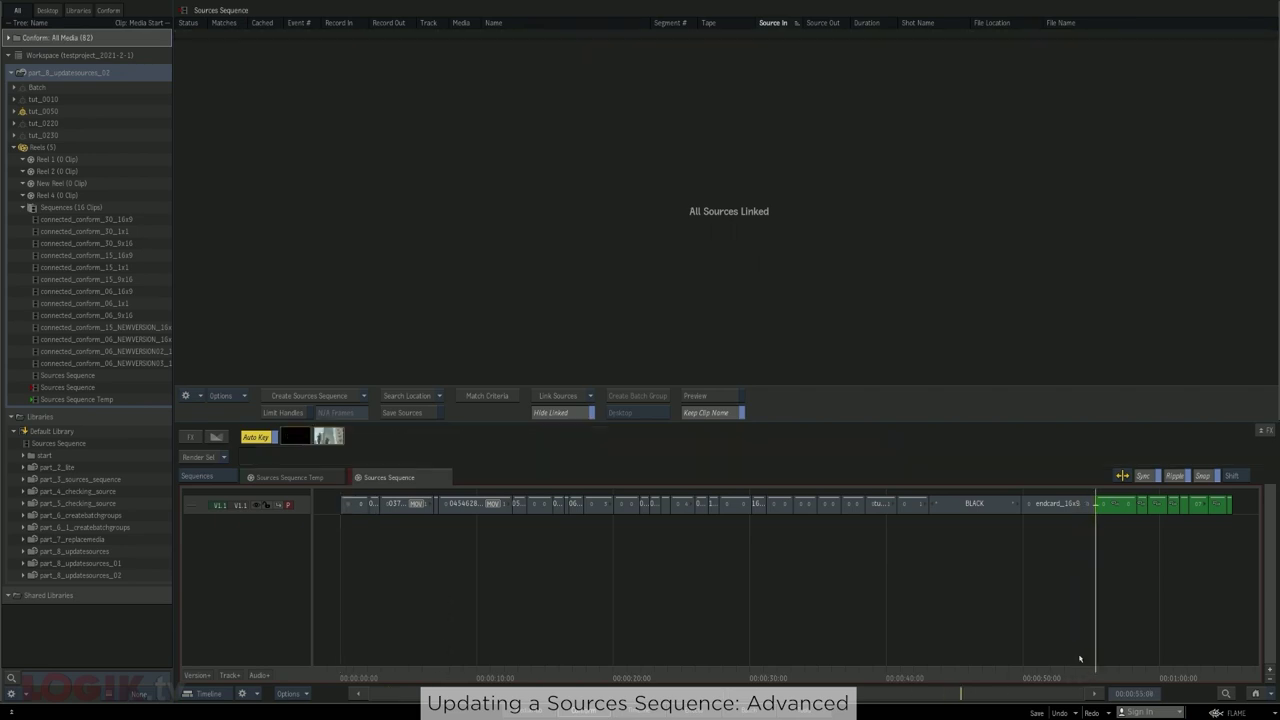
left_click(1063, 505)
left_click(358, 508, "shift")
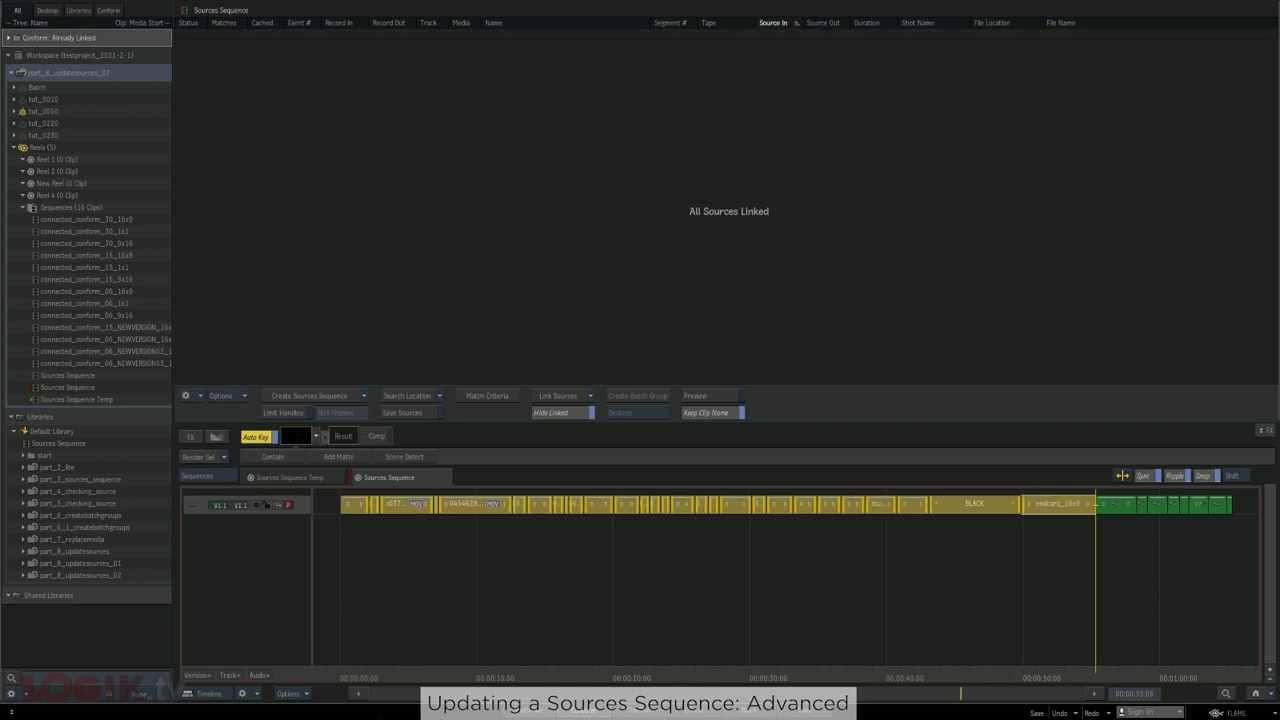
key("Delete")
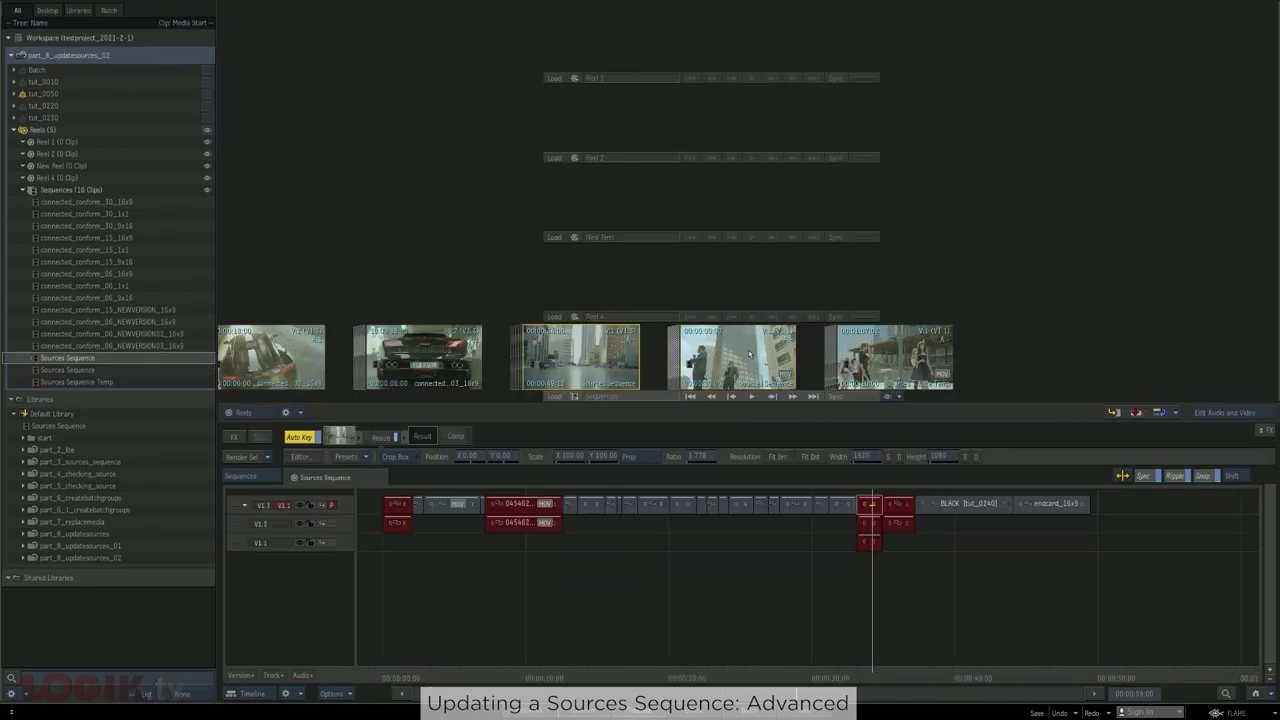
Append the remaining green segments to the original Sources Sequence, directly after the endcard_16x9 segment
mouse_move(1060, 505)
left_mouse_down()
mouse_move(1063, 530)
mouse_move(1085, 505)
left_mouse_up()
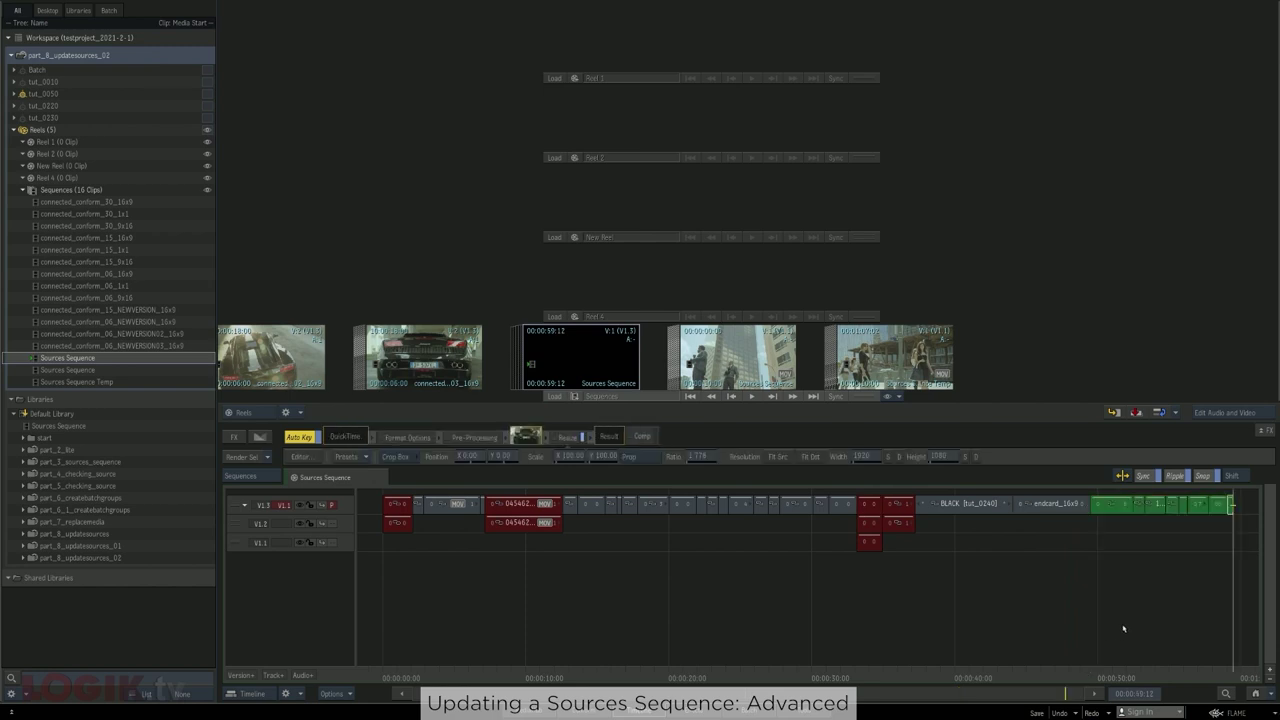
key("Home")
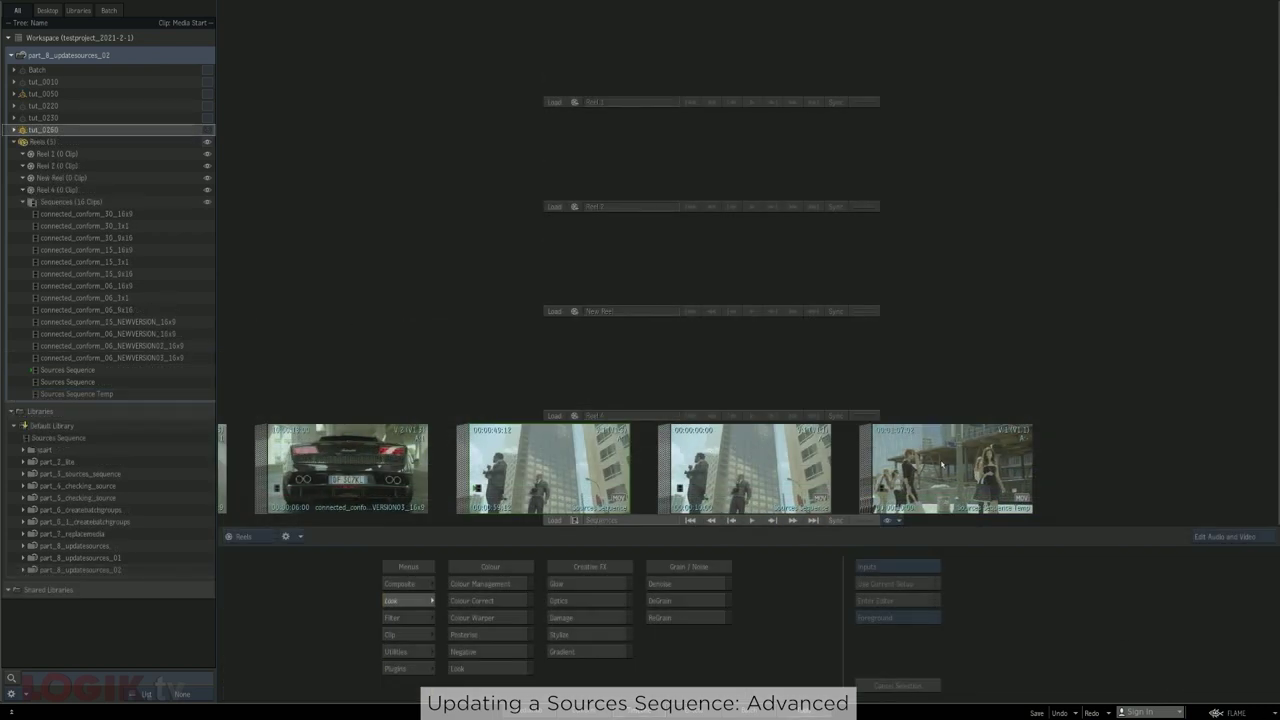
Try removing Sources Sequence Temp and the trimmed new Sources Sequence from the Sequences reel
left_click_drag(941, 464, 925, 715)
left_click_drag(797, 454, 793, 715)
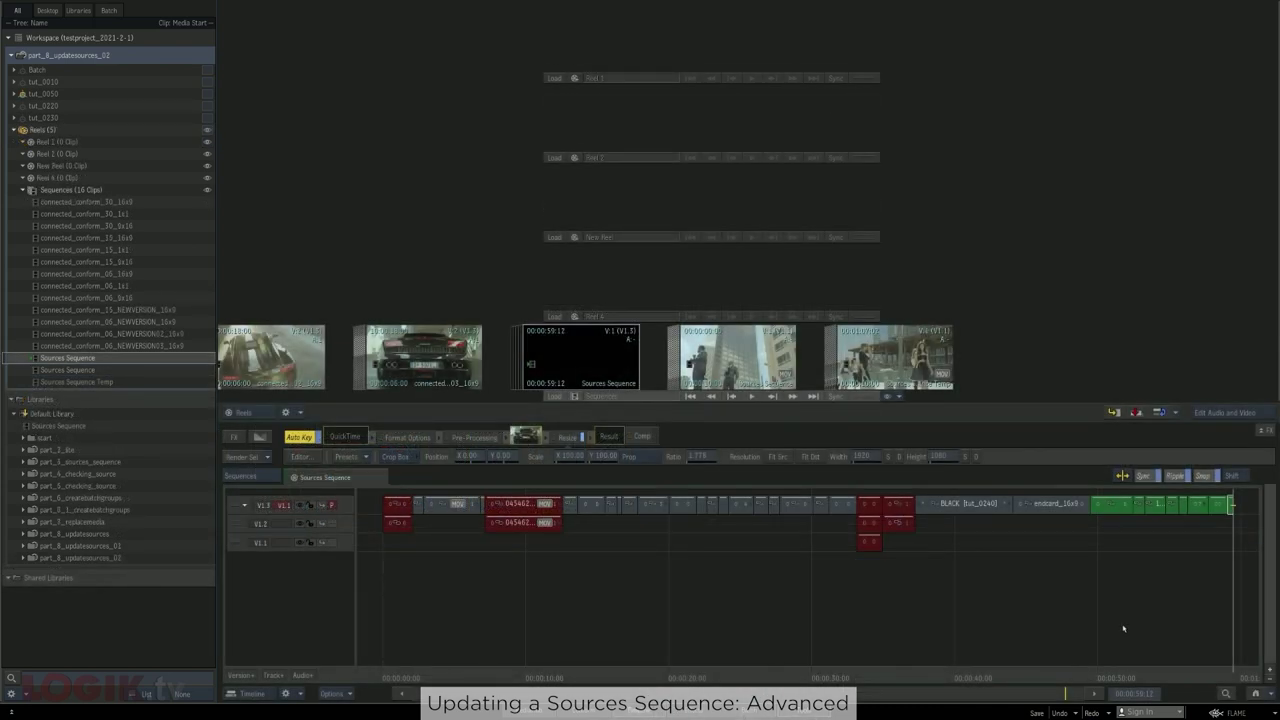
Check the shot name of the endcard_16x9 segment in the original Sources Sequence
key("Home")
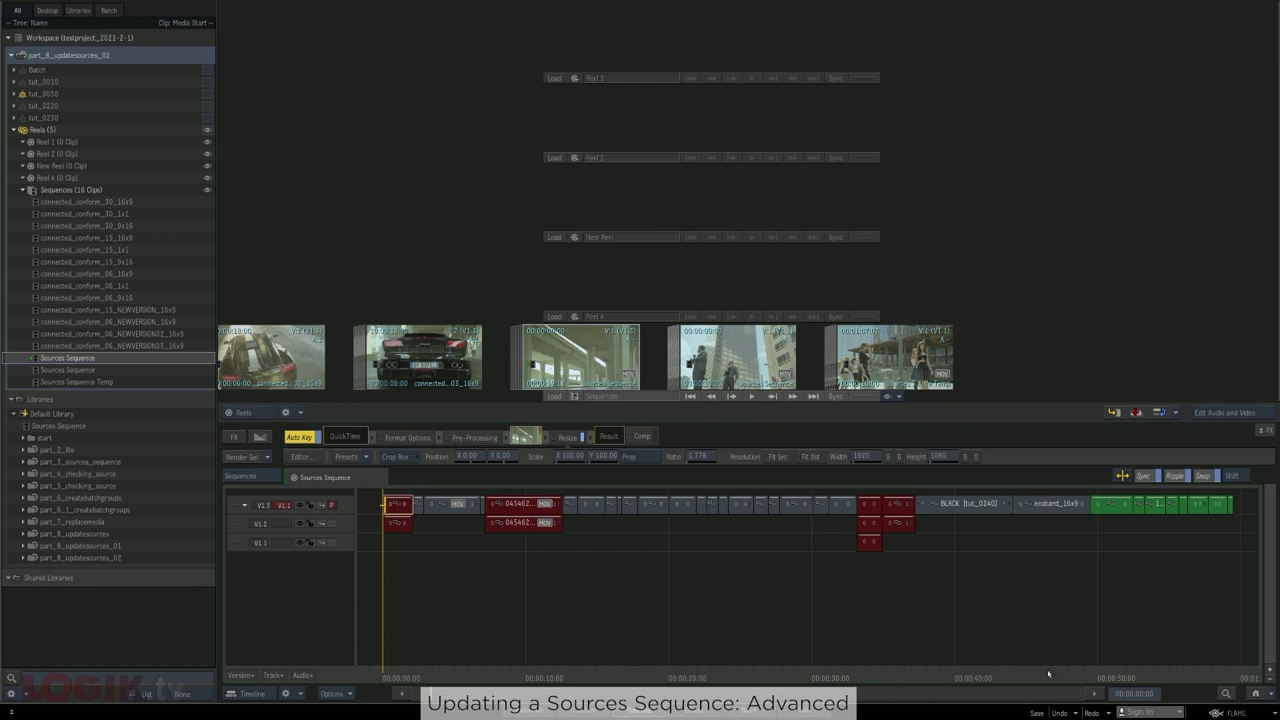
left_click(1049, 674)
right_click(1030, 506)
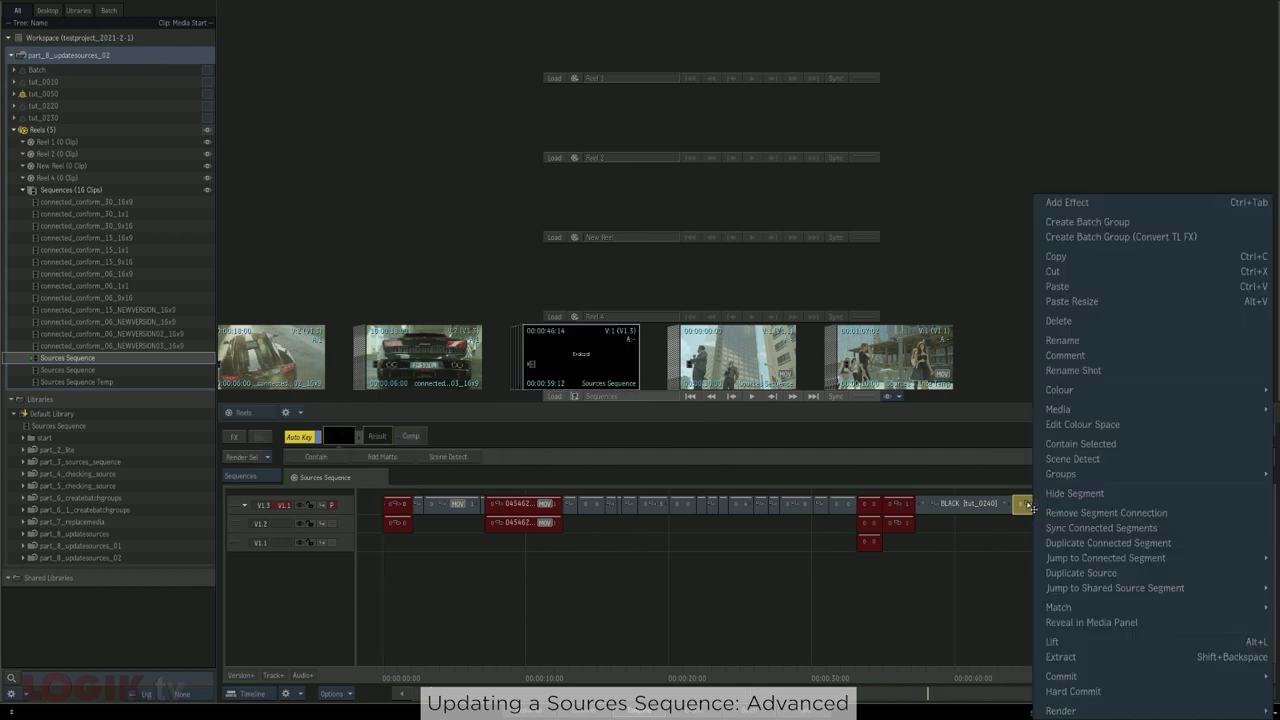
left_click(1072, 370)
left_click(812, 374)
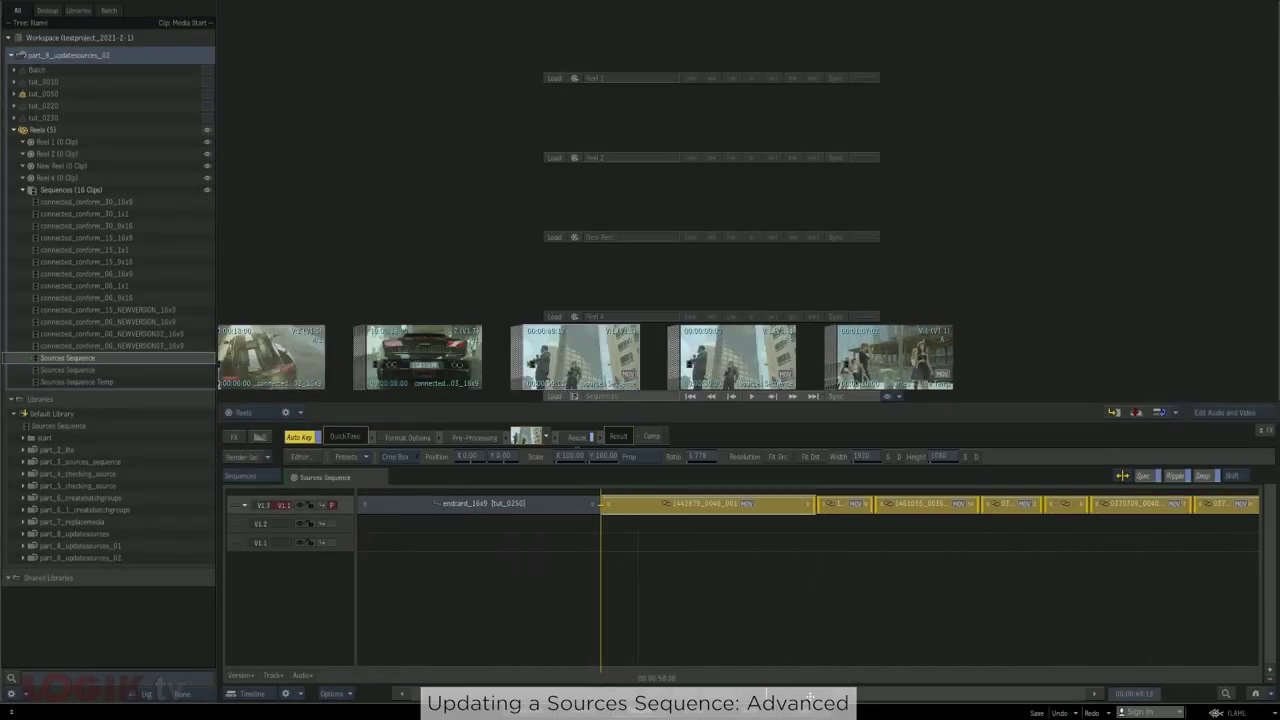
Rename the shots of all new segments after endcard_16x9, using the pattern of tut_, the segment number token and a trailing 0
scroll(1115, 512, "down", 2)
left_click(1131, 505, "ctrl")
right_click(1078, 507)
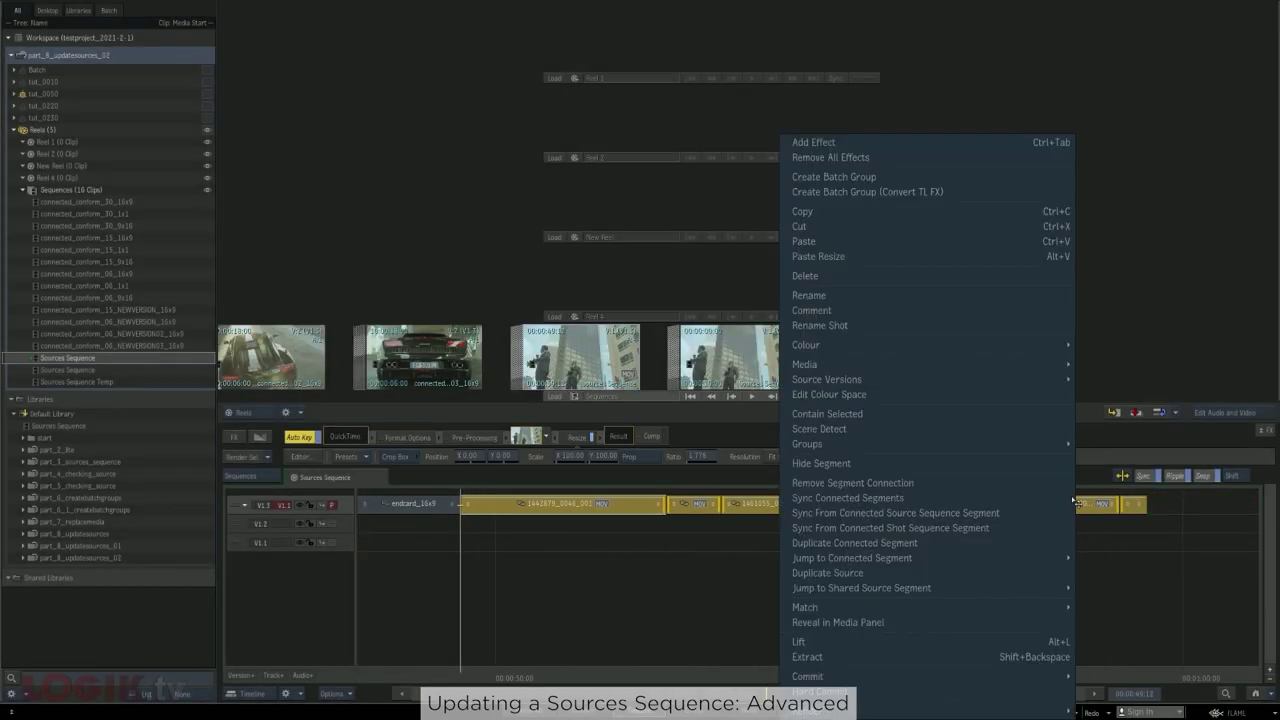
left_click(821, 327)
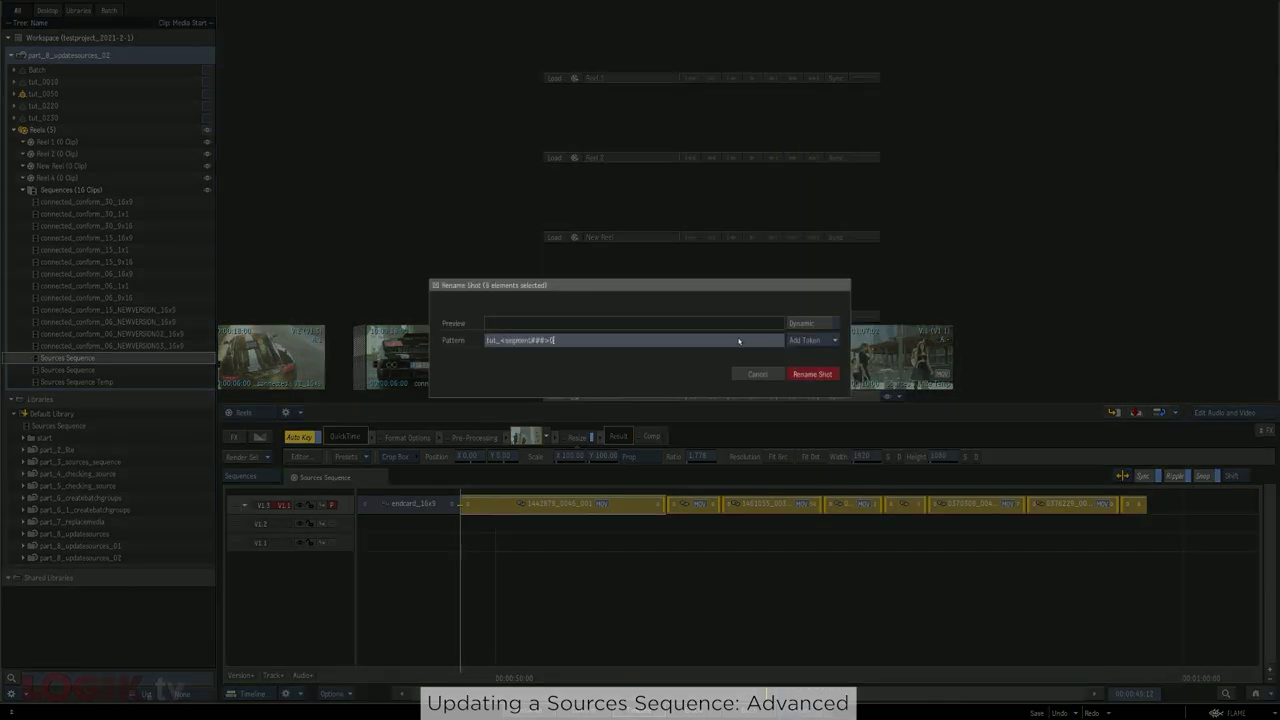
left_click(808, 374)
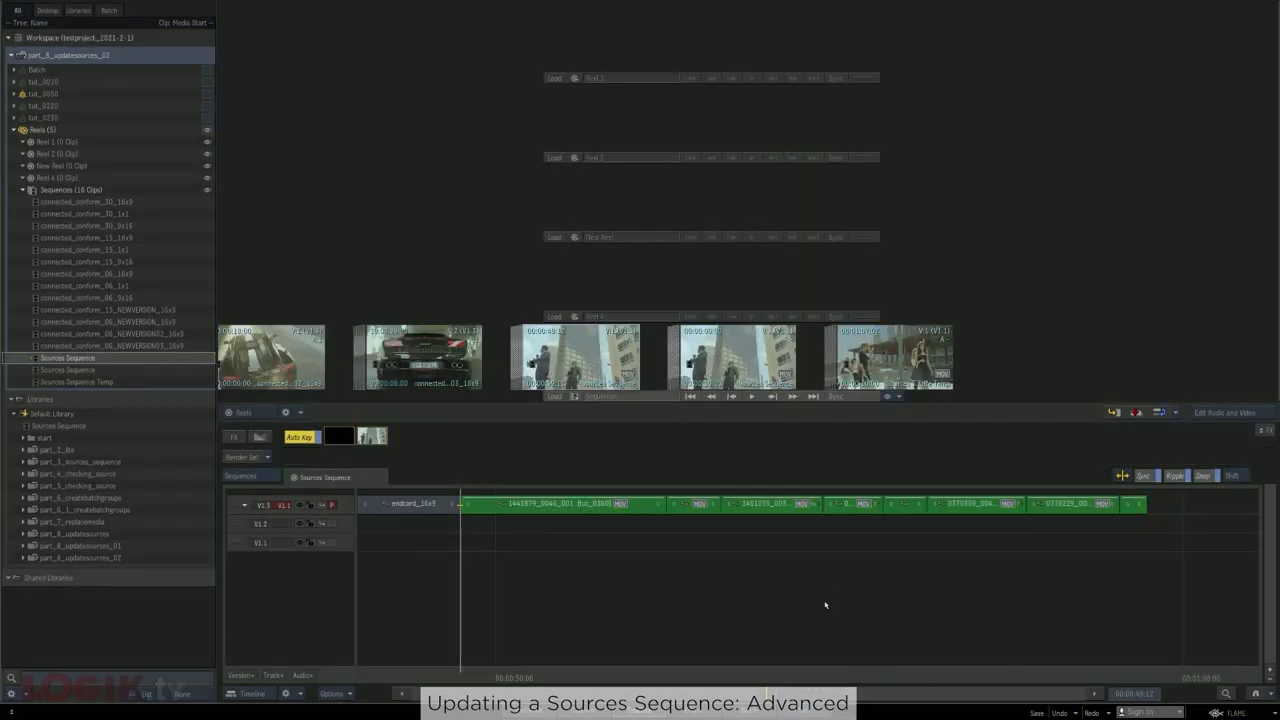
Create a batch group from the first new segment after endcard_16x9 in the conform view
left_click(1112, 510)
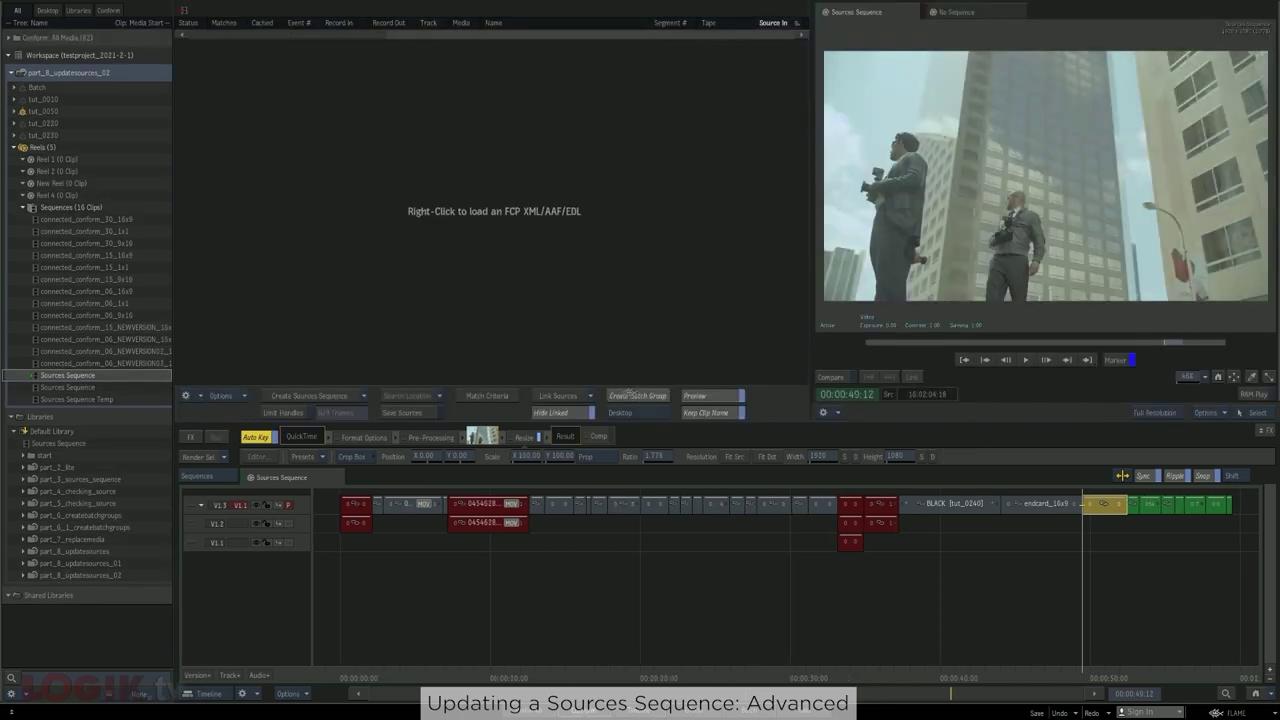
left_click(631, 396)
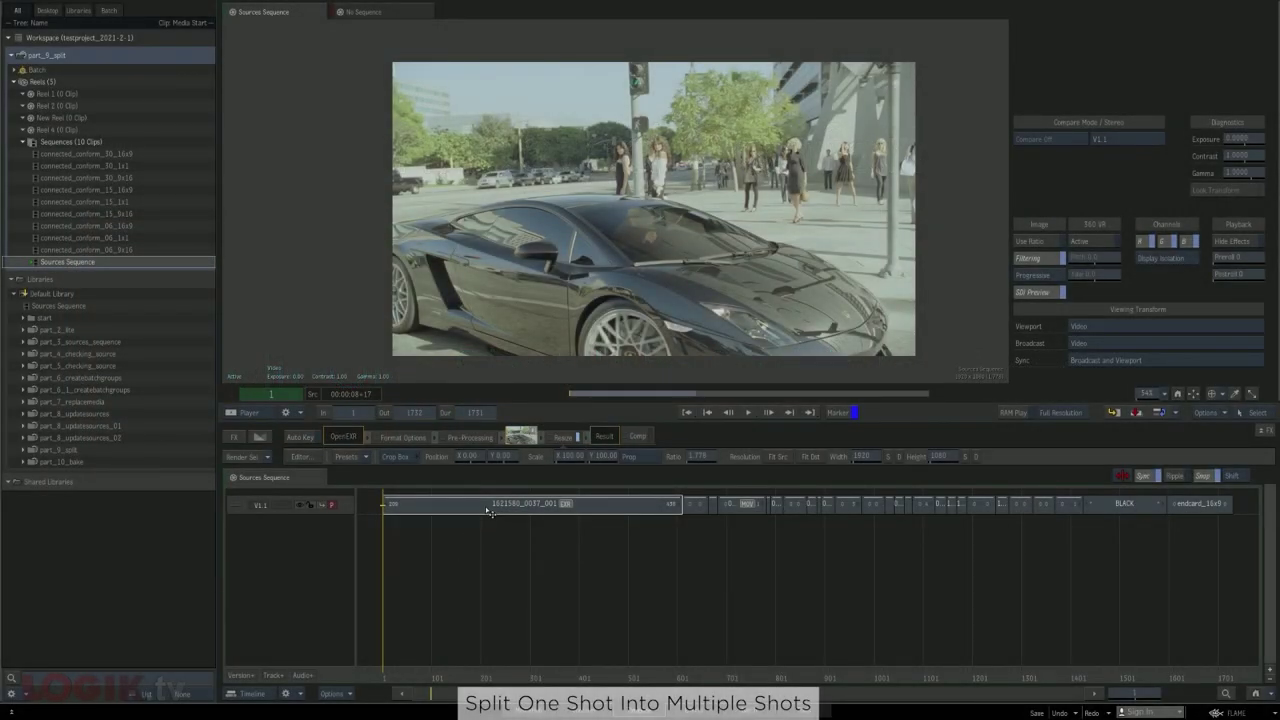
Check which sequences share the source of the first, longest segment in the part_9_split Sources Sequence
left_click(489, 510)
mouse_move(392, 679)
left_mouse_down()
mouse_move(681, 680)
mouse_move(407, 665)
mouse_move(651, 665)
mouse_move(391, 677)
left_mouse_up()
left_click(460, 651)
right_click(432, 506)
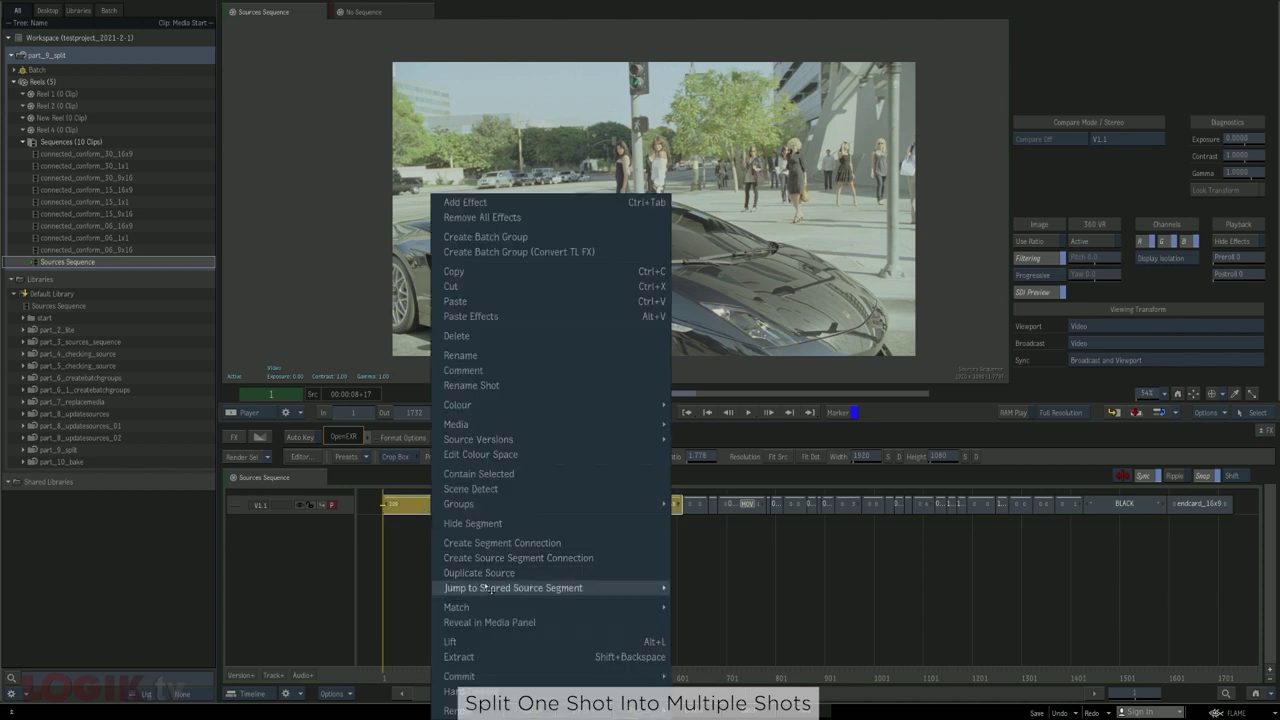
mouse_move(485, 589)
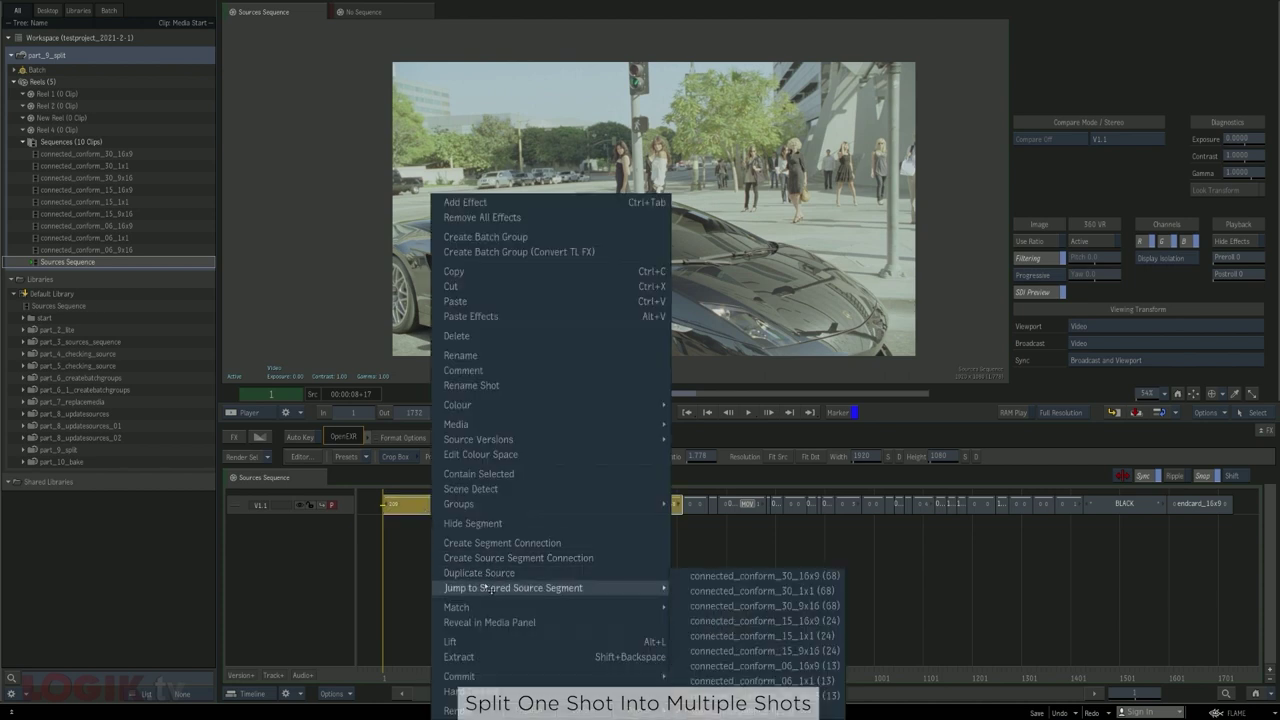
left_click(405, 582)
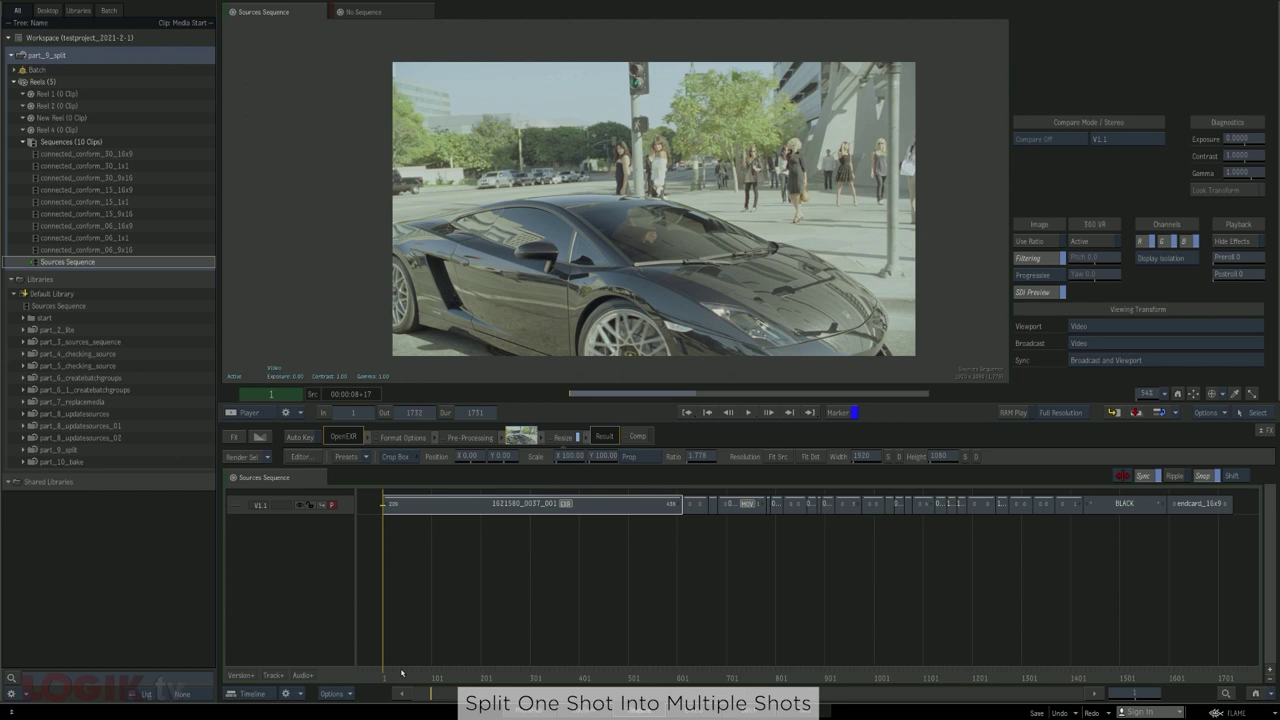
Look through the clips in the Sequences reel and scrub through the Sources Sequence in the player
key("Escape")
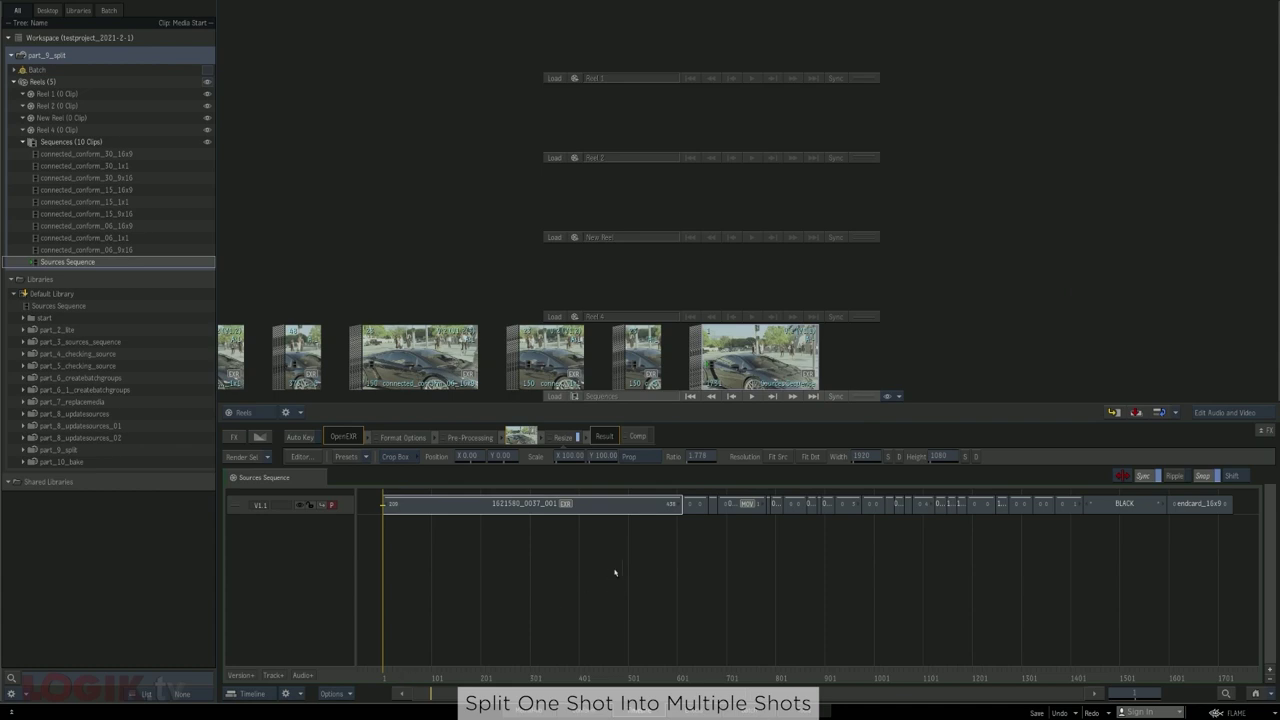
left_click_drag(906, 366, 1148, 366)
left_click_drag(983, 366, 1138, 366)
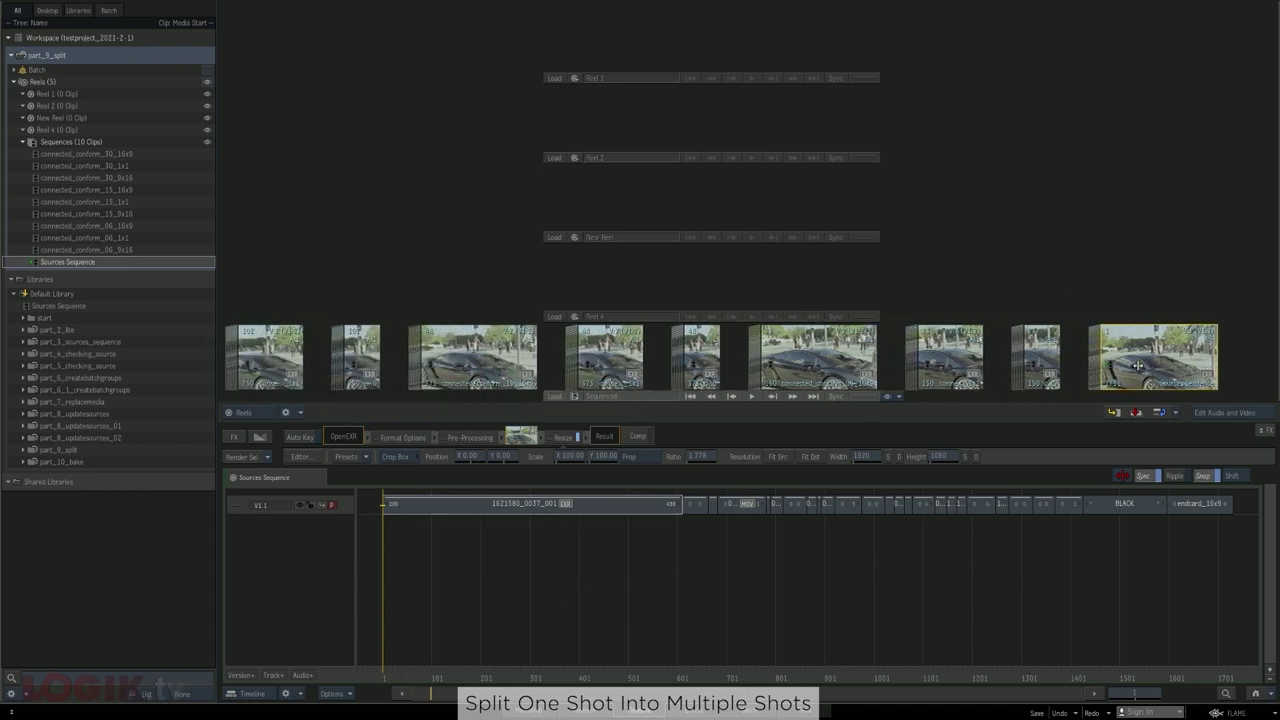
left_click(812, 364)
left_click(694, 364)
left_click(608, 364)
double_click(1133, 362)
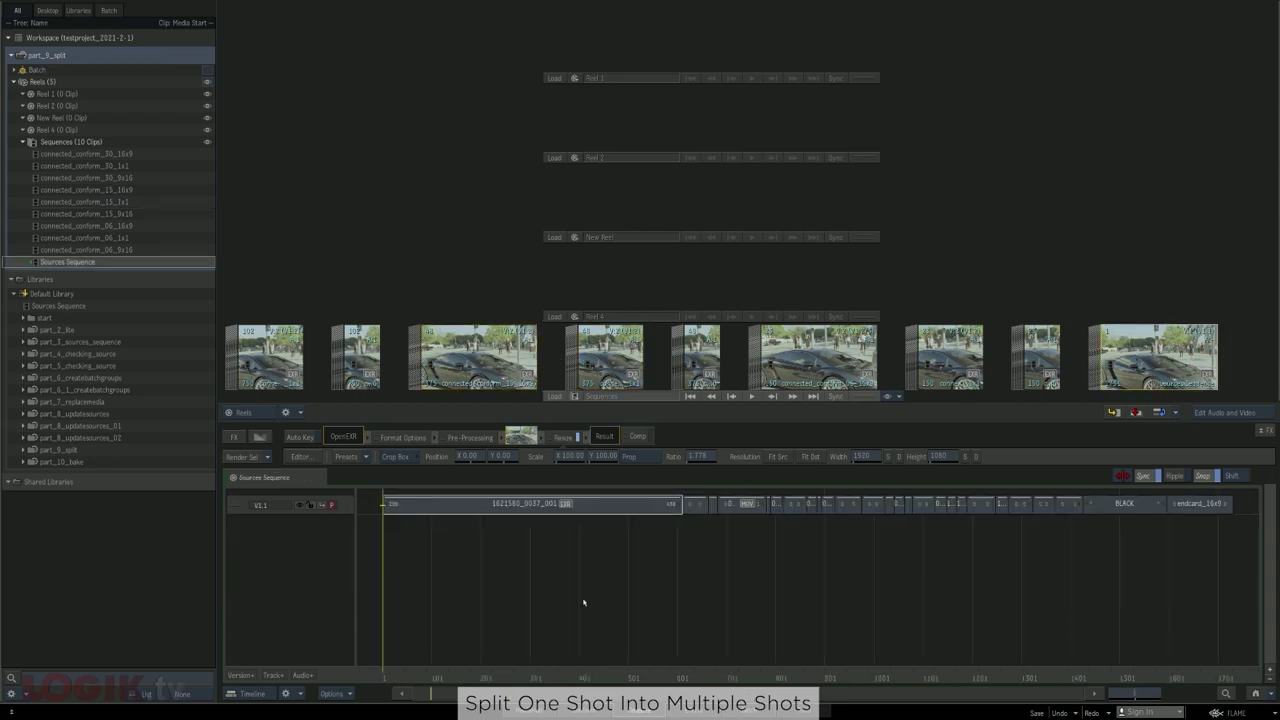
left_click_drag(385, 660, 906, 663)
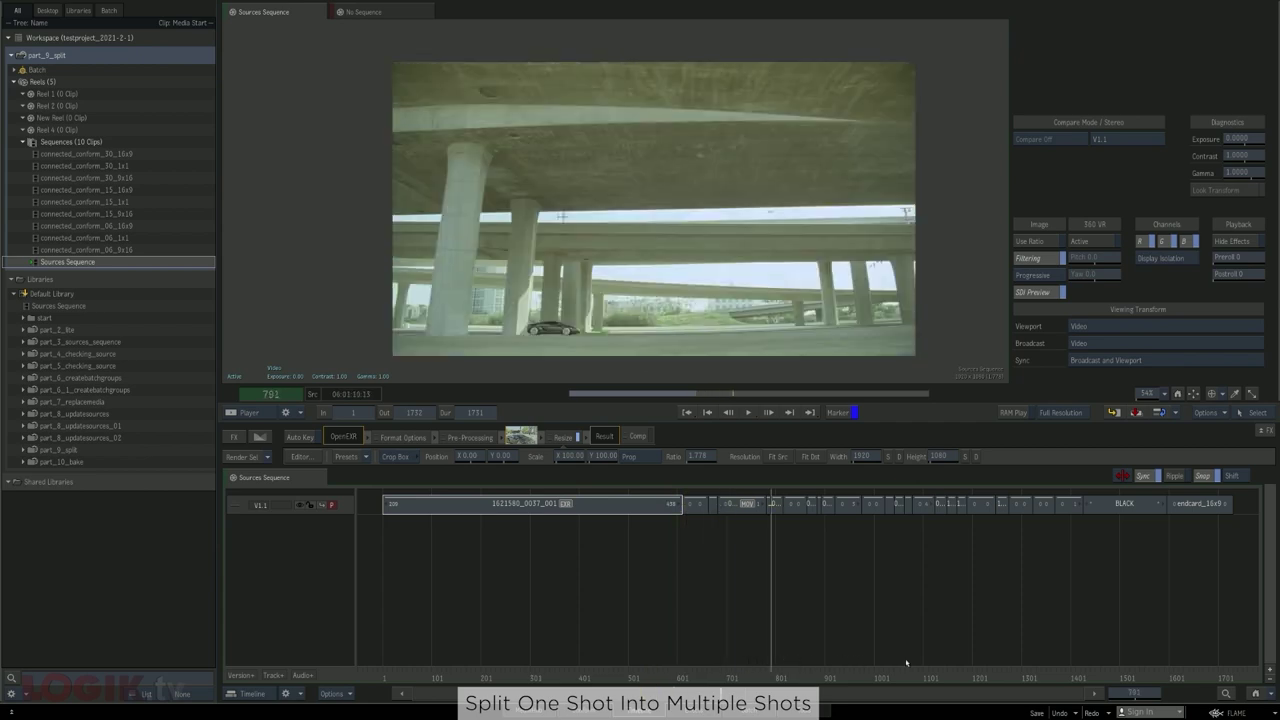
left_click_drag(986, 666, 514, 651)
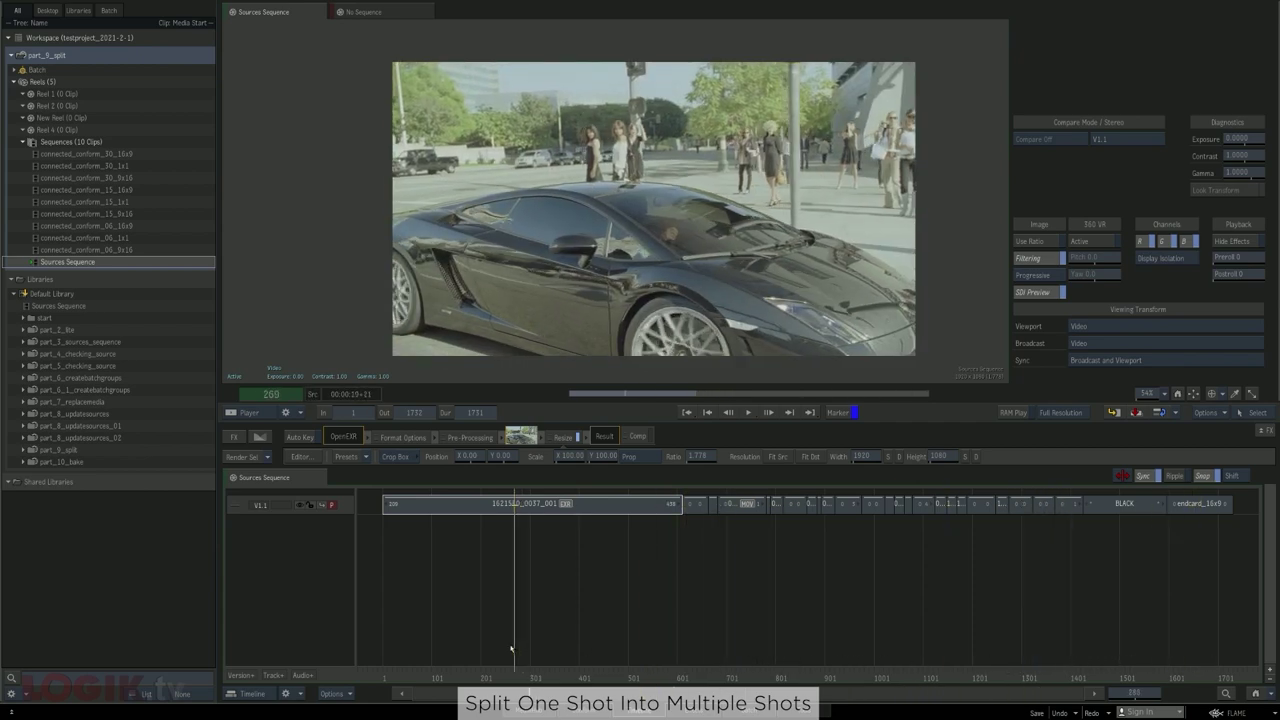
Jump from the first segment of the Sources Sequence to its shared source segment in connected_conform_30_16x9 and inspect it
right_click(456, 510)
mouse_move(522, 590)
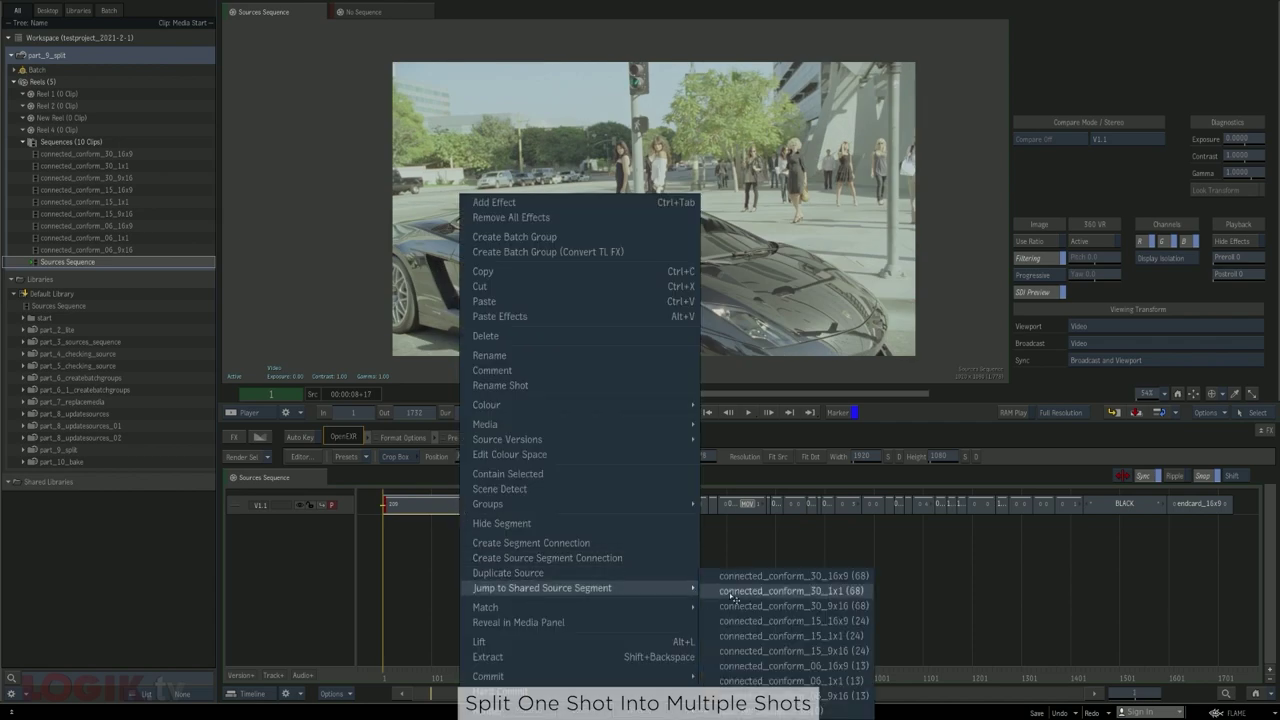
left_click(772, 580)
left_click_drag(507, 679, 529, 664)
left_click(524, 532)
Follow the shared source segment through connected_conform_30_1x1, connected_conform_30_9x16 and connected_conform_15_16x9
right_click(524, 535)
mouse_move(603, 590)
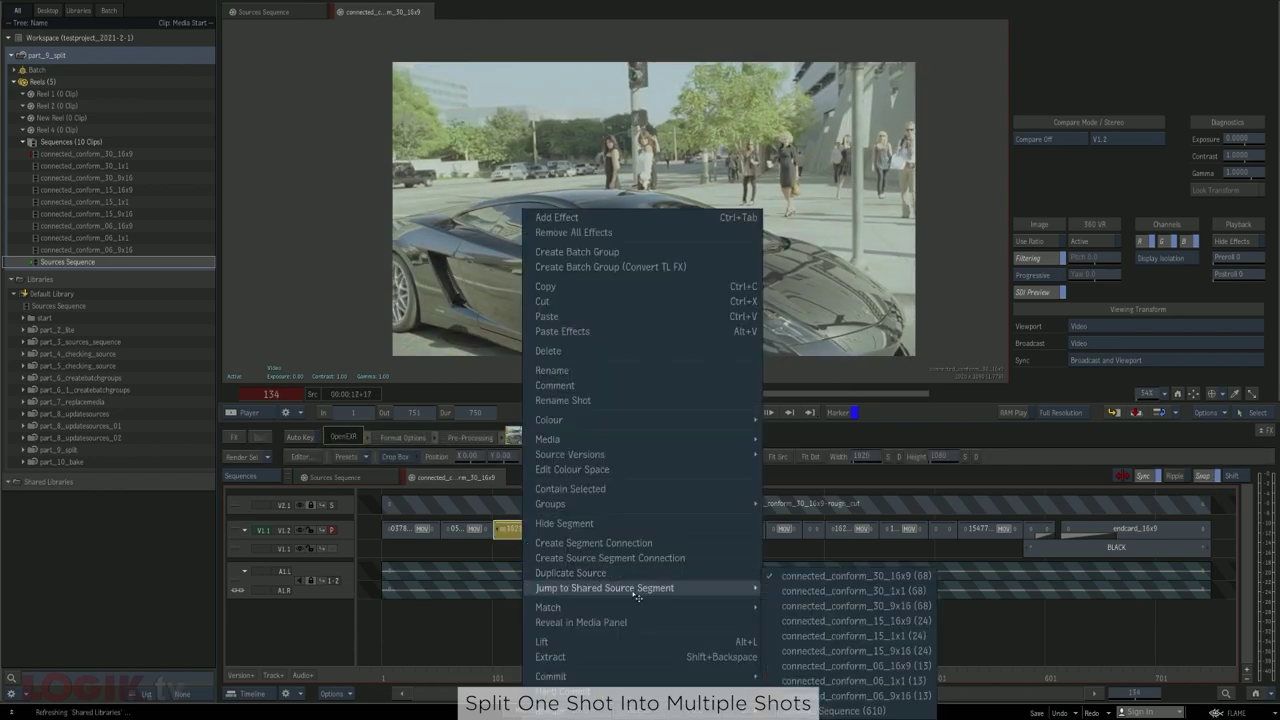
left_click(800, 603)
right_click(531, 538)
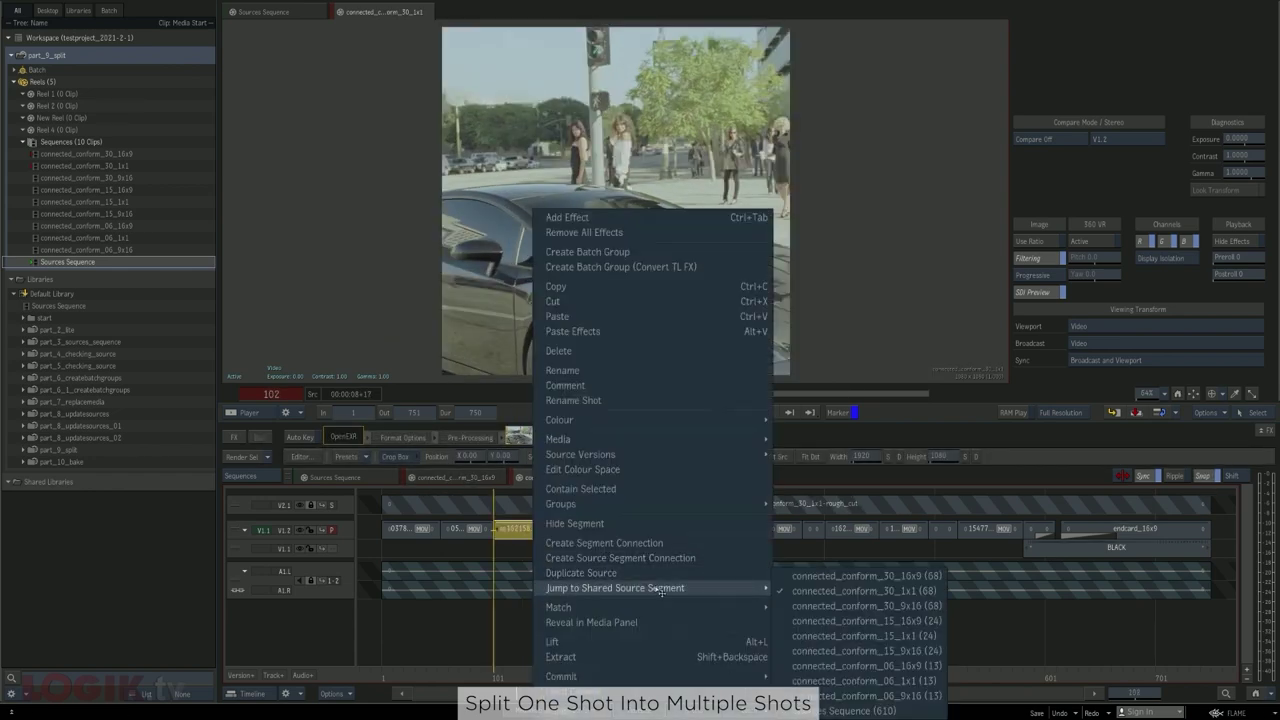
left_click(820, 609)
right_click(524, 537)
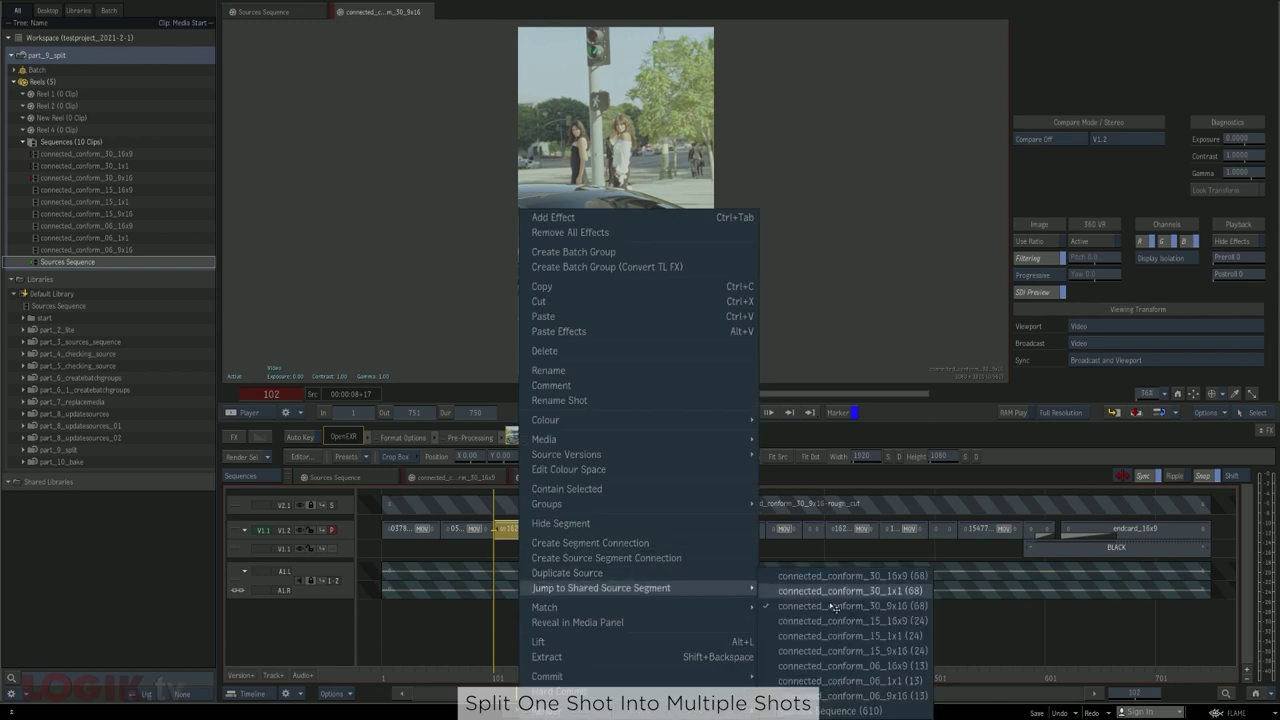
left_click(840, 622)
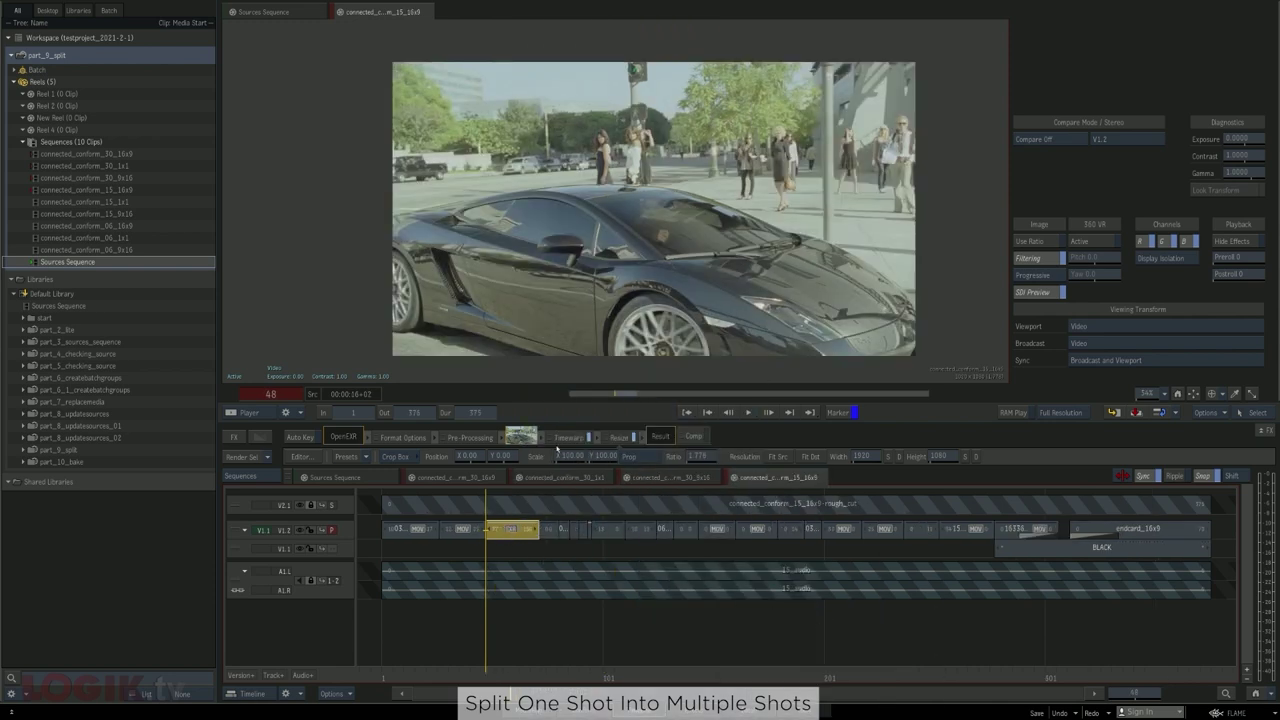
Show the segment's Timewarp settings in connected_conform_15_16x9, and jump to its shared source segment in connected_conform_06_16x9
left_click(563, 440)
right_click(510, 534)
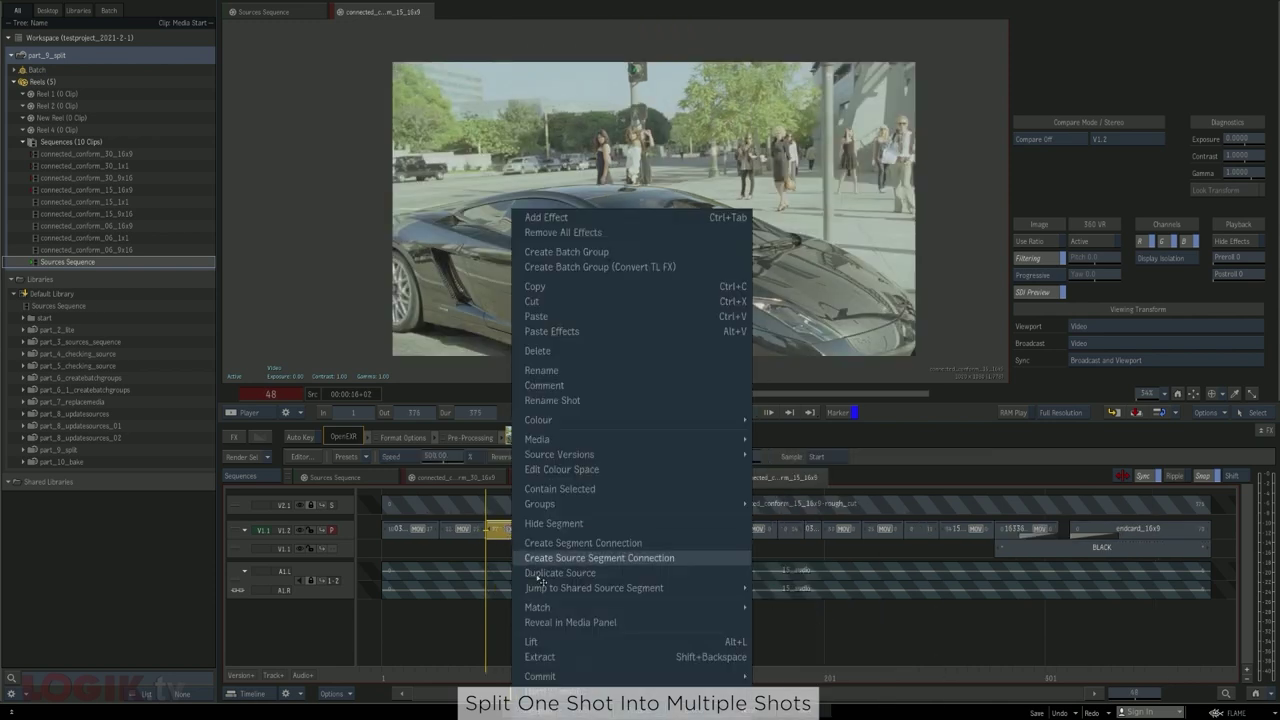
mouse_move(708, 590)
left_click(846, 666)
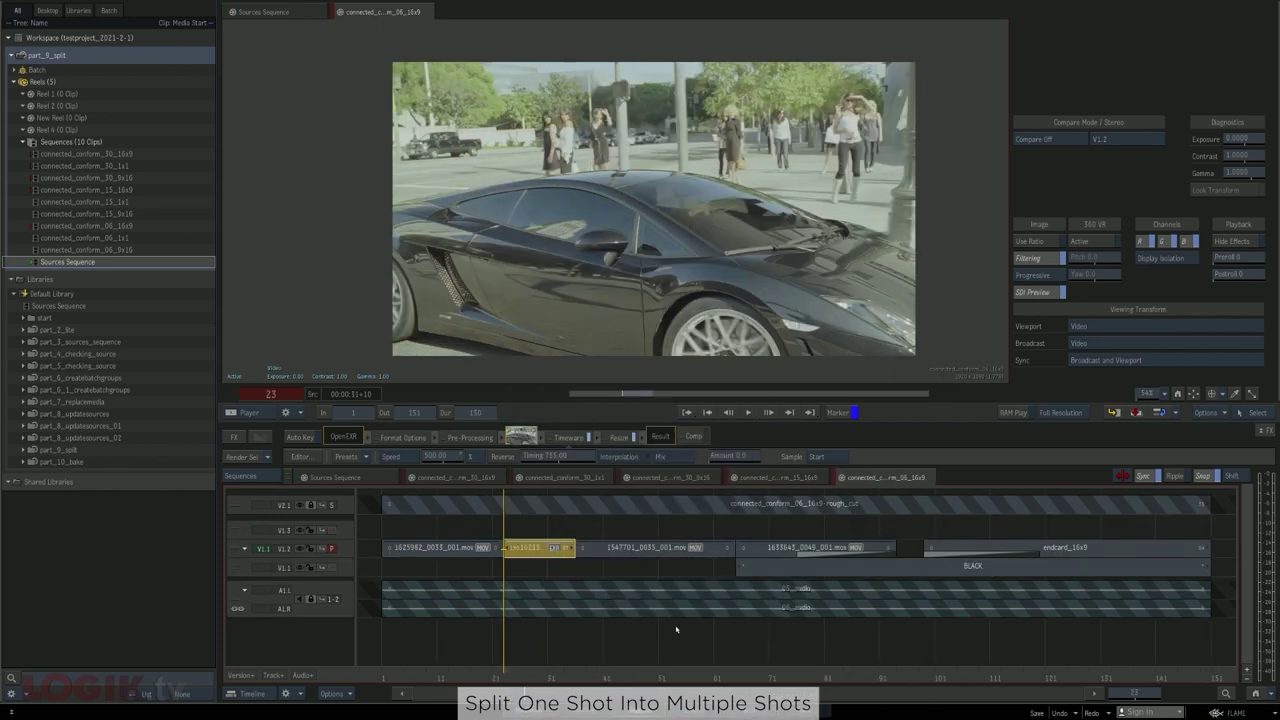
Jump from connected_conform_06_16x9 back to the shared source segment in the Sources Sequence and clear its selection
right_click(539, 556)
mouse_move(640, 592)
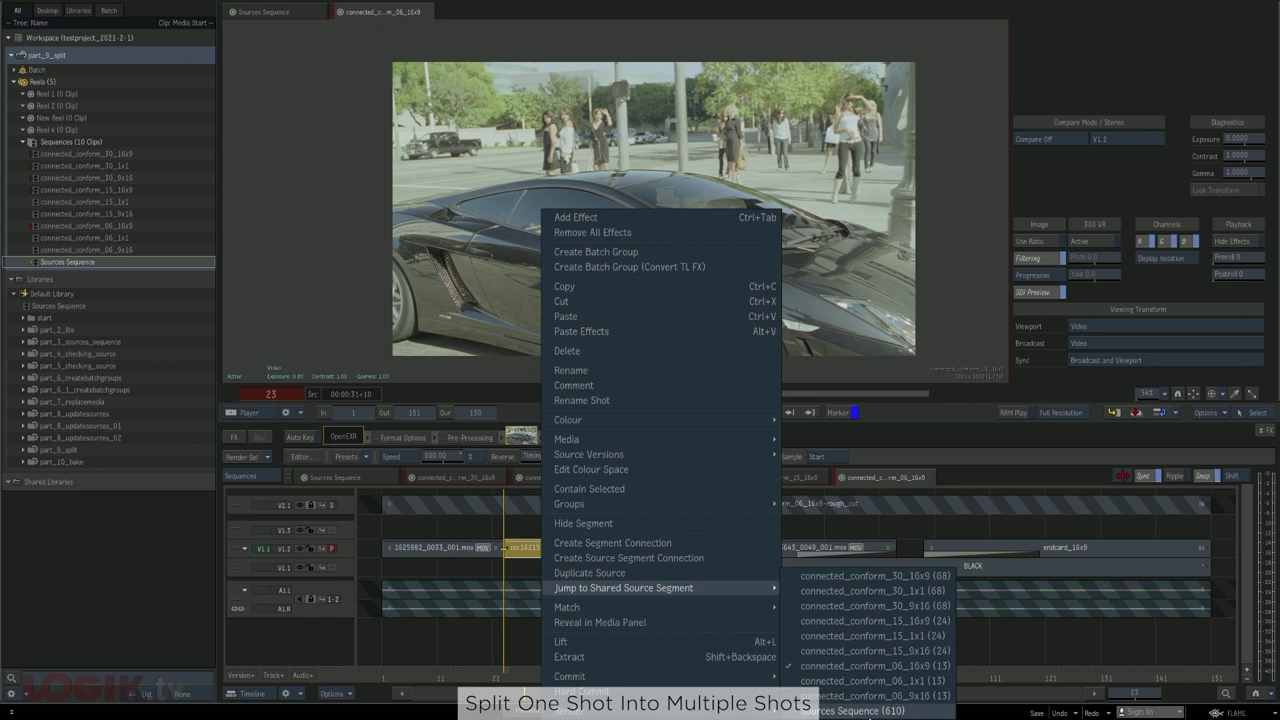
left_click(866, 711)
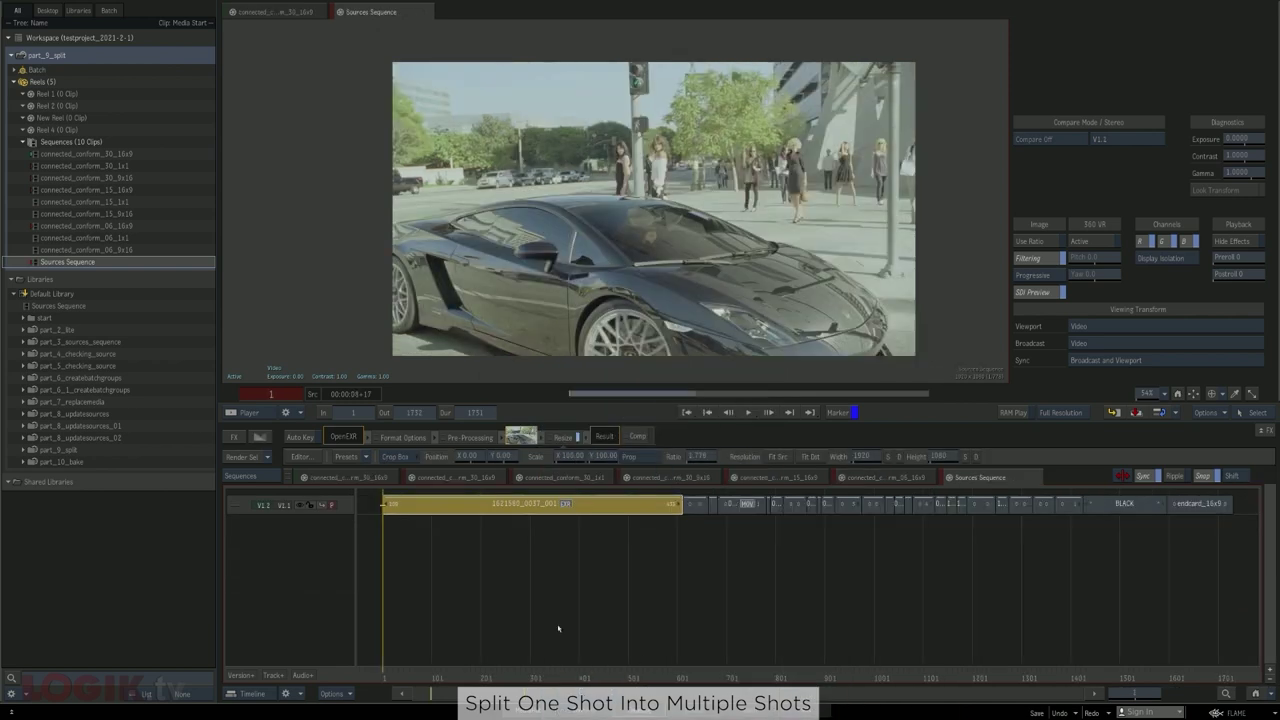
left_click(506, 513)
left_click(506, 540)
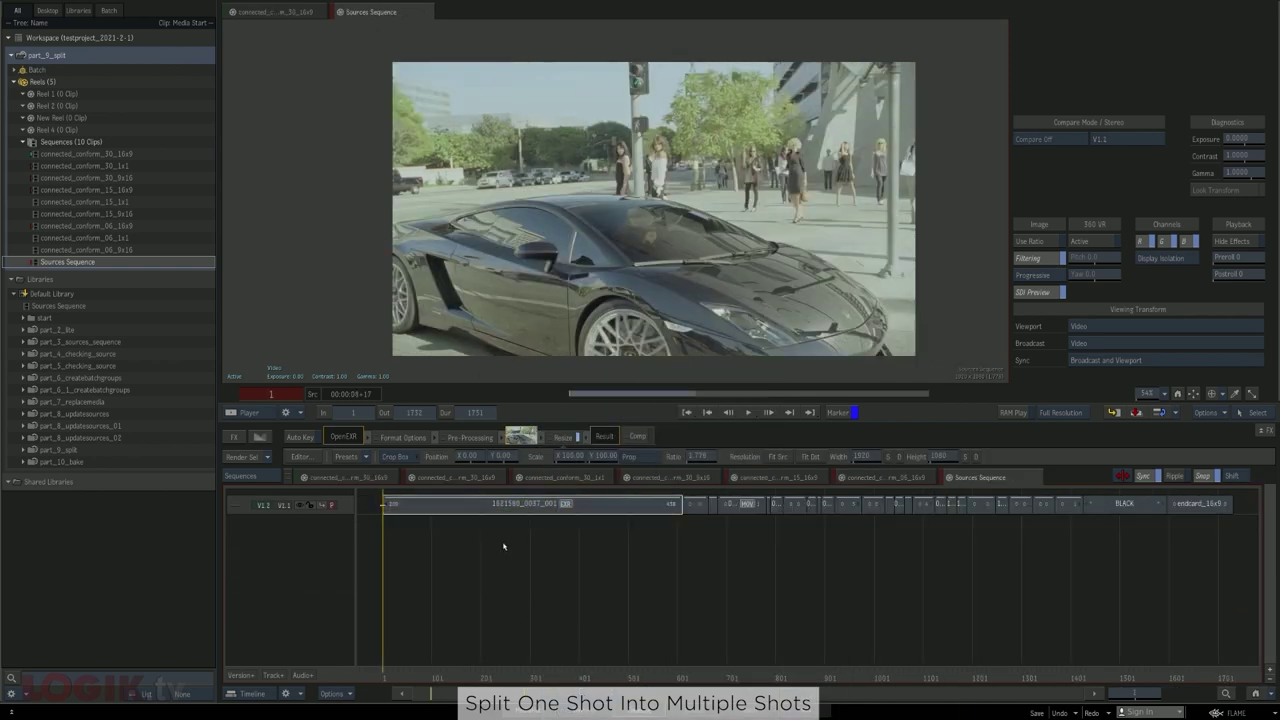
Compare the shot in the open connected_conform_06_16x9, 15_16x9 and 30_9x16 timelines, and return to the Sources Sequence
left_click(888, 479)
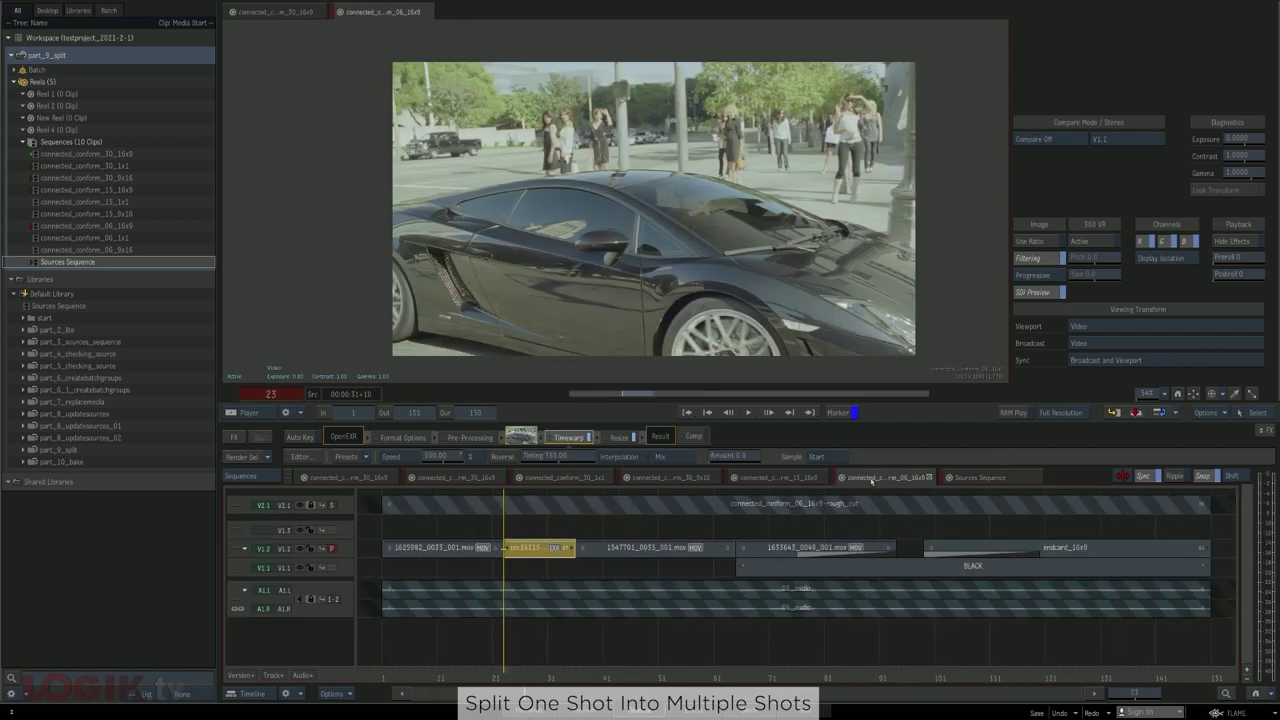
left_click(799, 479)
left_click(670, 478)
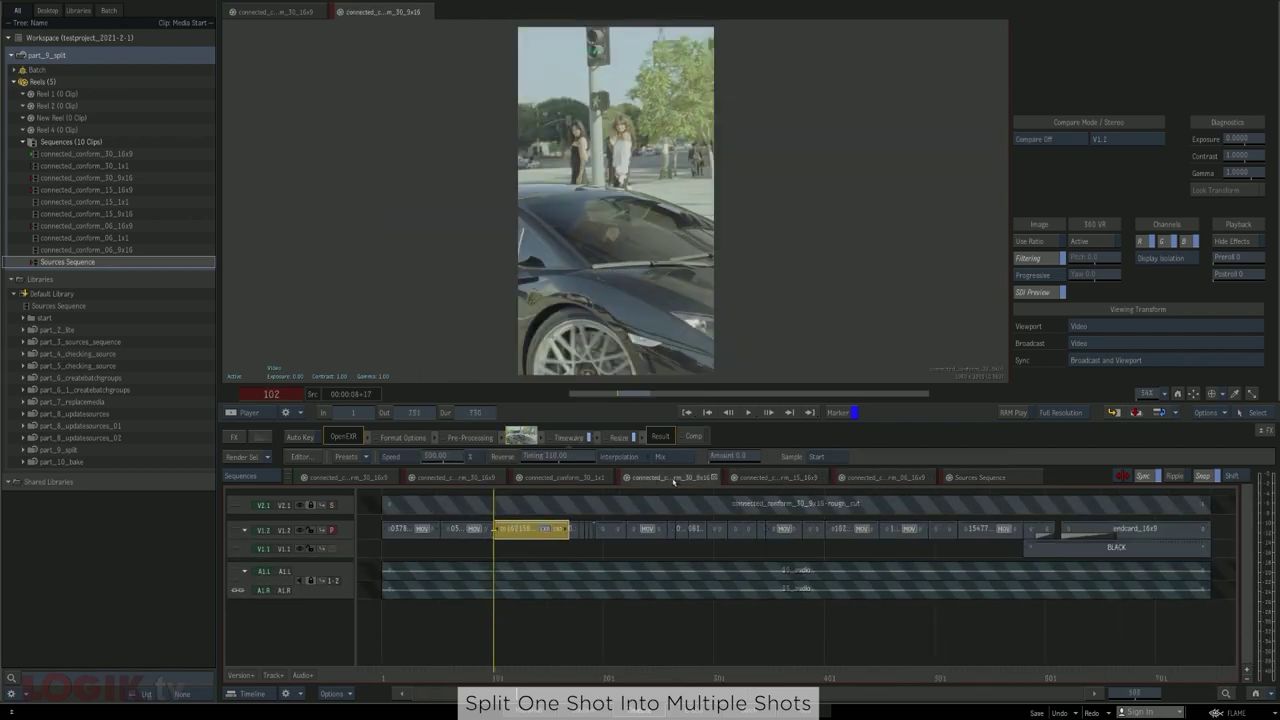
left_click(967, 479)
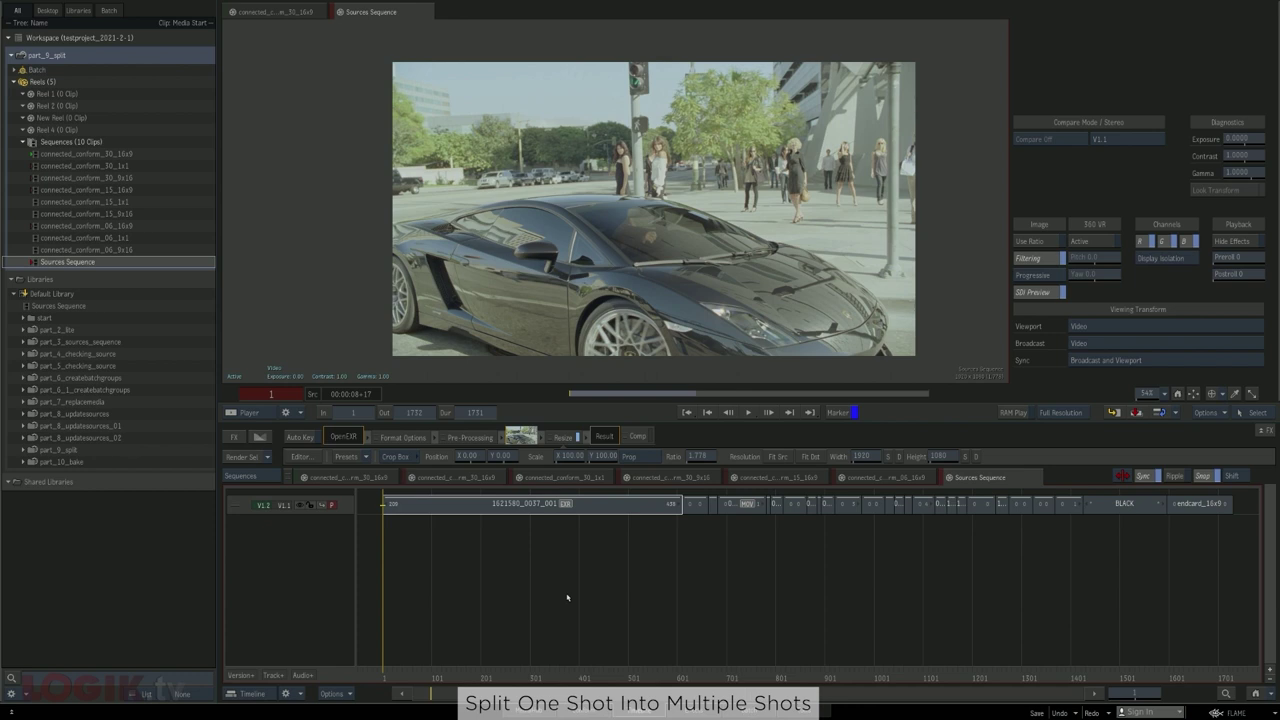
Jump from the first Sources Sequence segment to the shared source segment in connected_conform_30_16x9 again
right_click(494, 508)
mouse_move(535, 588)
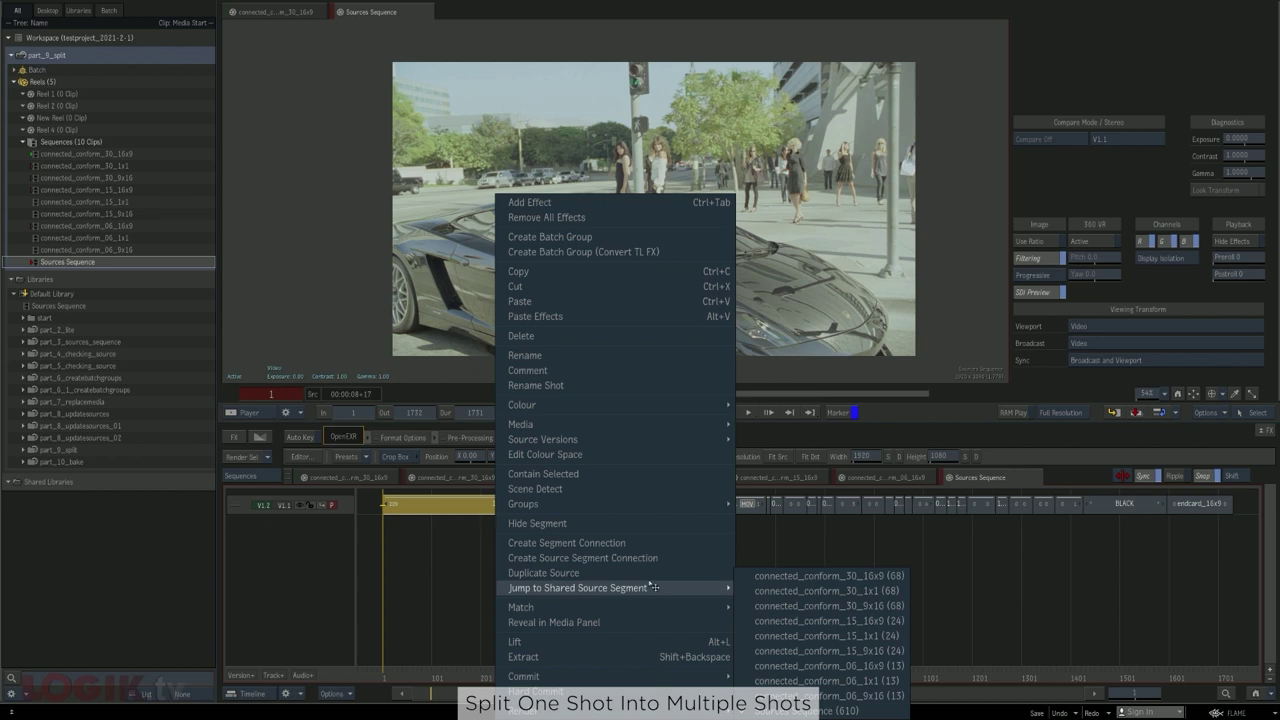
left_click(828, 578)
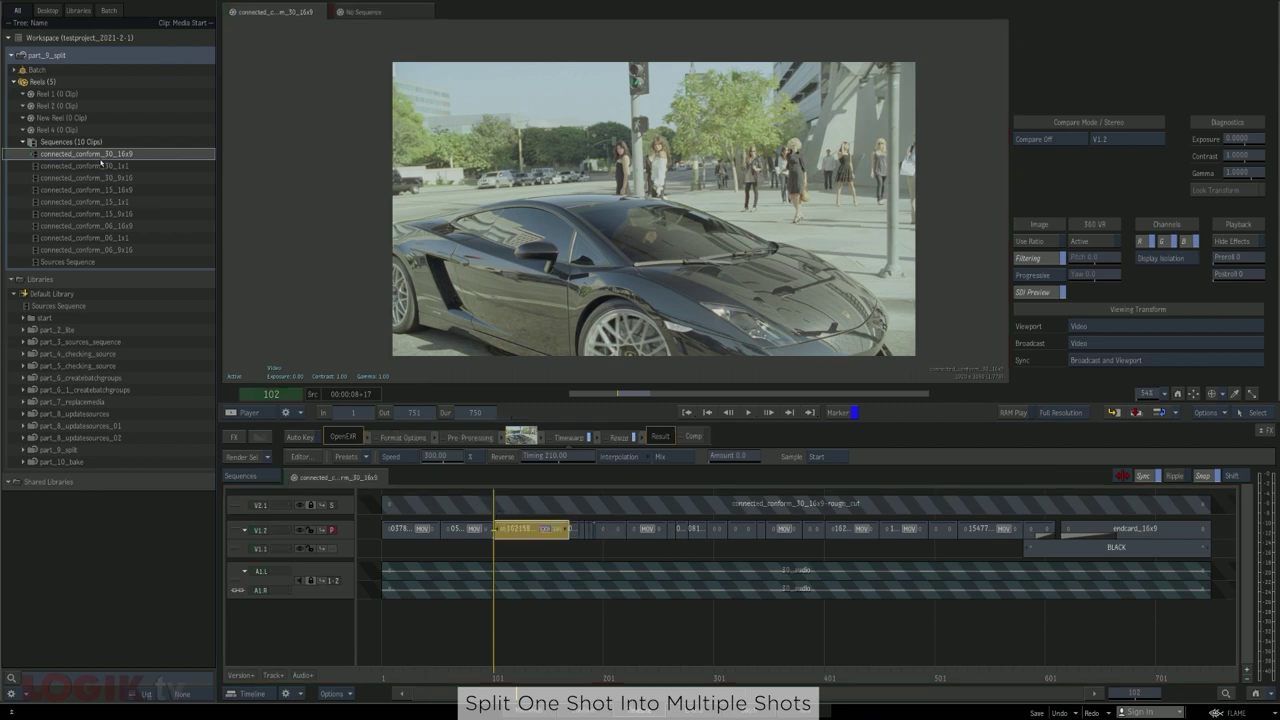
Review the shared shot in the remaining connected_conform sequences, from 30_1x1 through 06_9x16, ending on the Sources Sequence
left_click(99, 168)
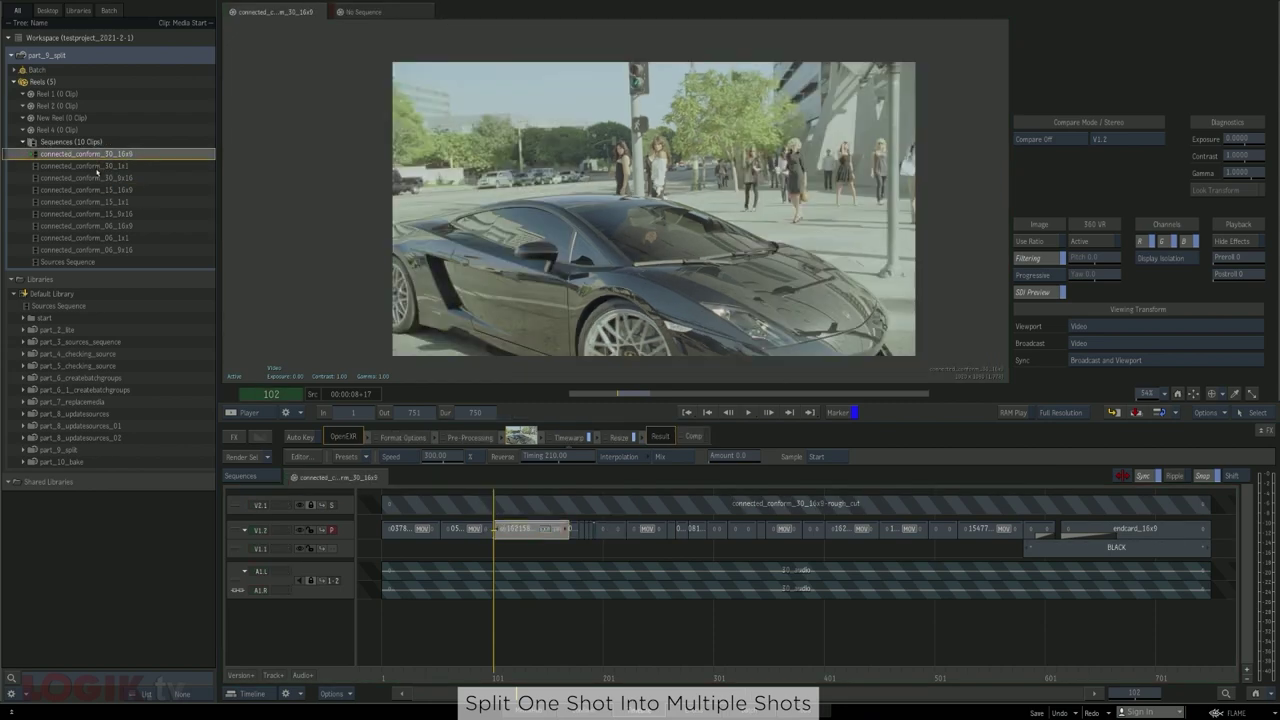
left_click(95, 202)
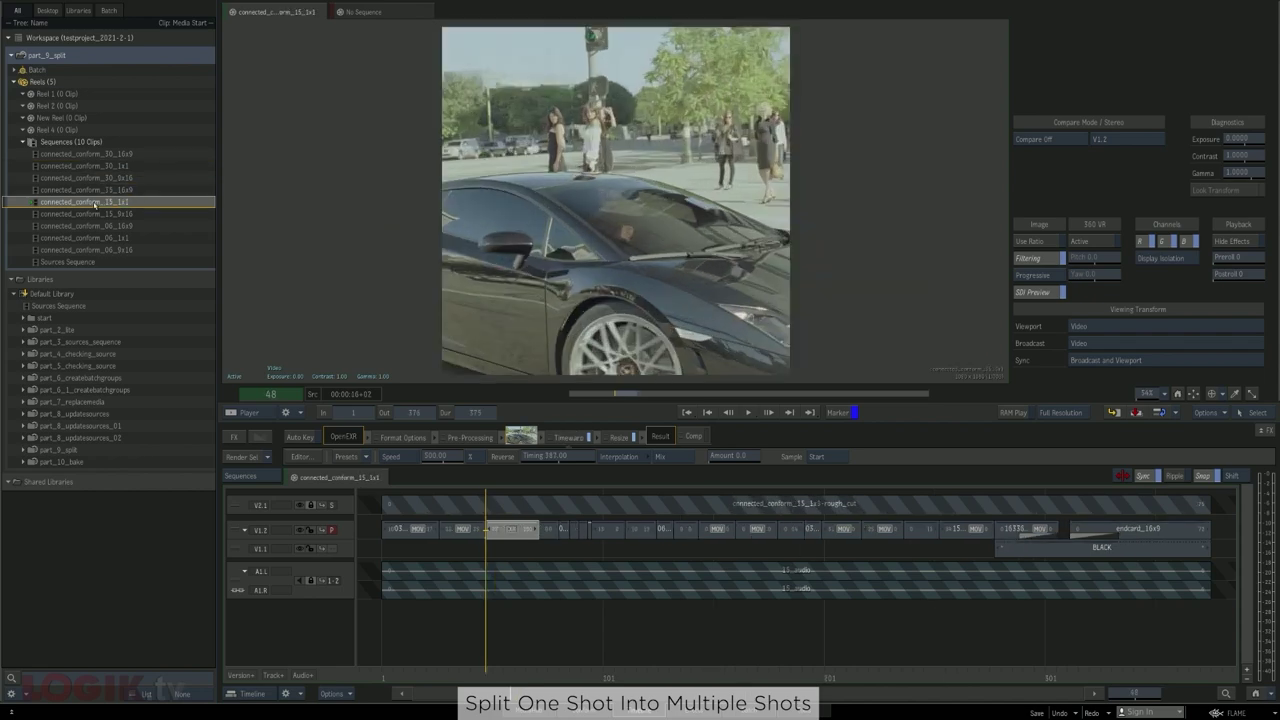
left_click(95, 214)
left_click(100, 226)
left_click(105, 238)
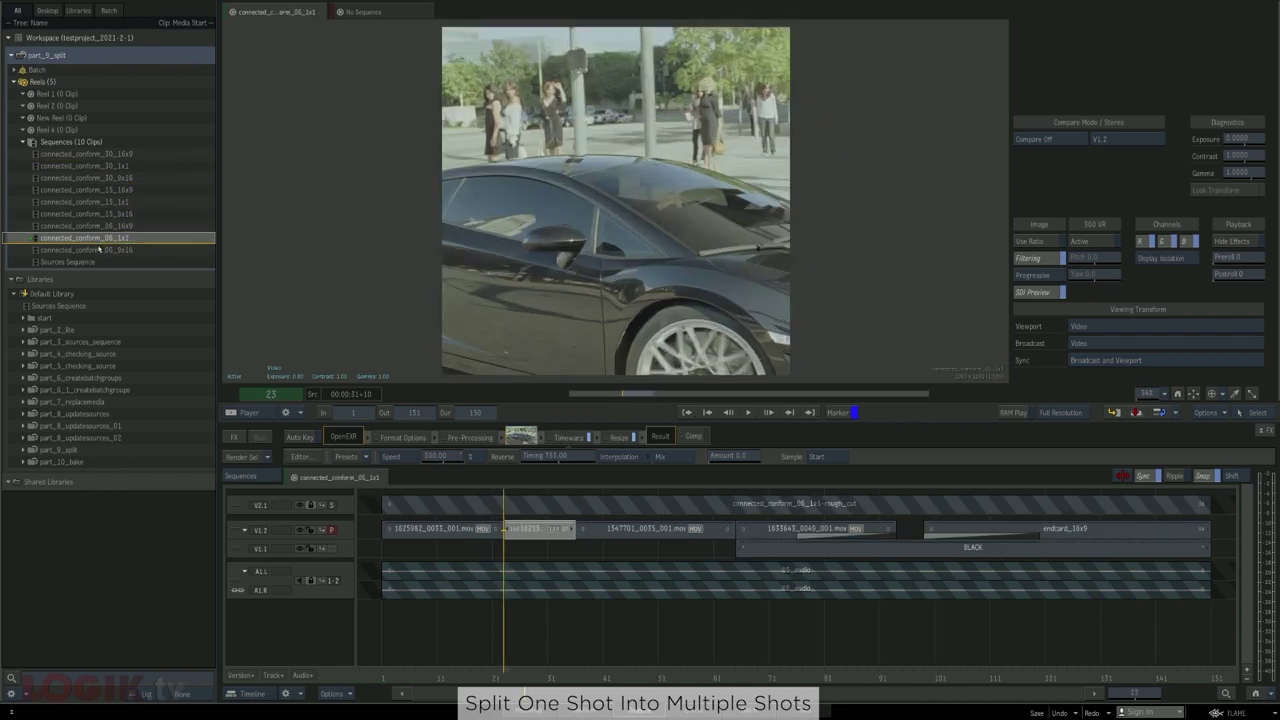
left_click(113, 250)
left_click(91, 263)
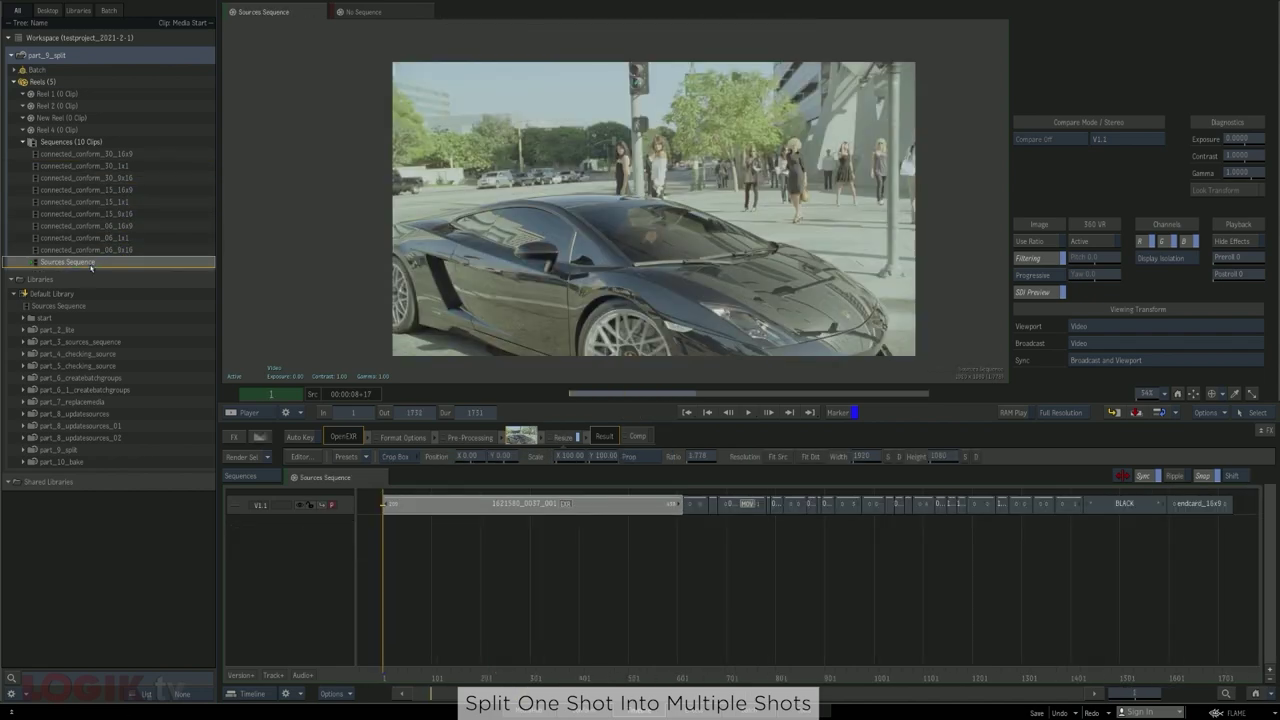
Select the first segment of the Sources Sequence and review the Match and shared source operations available for it
left_click(419, 513)
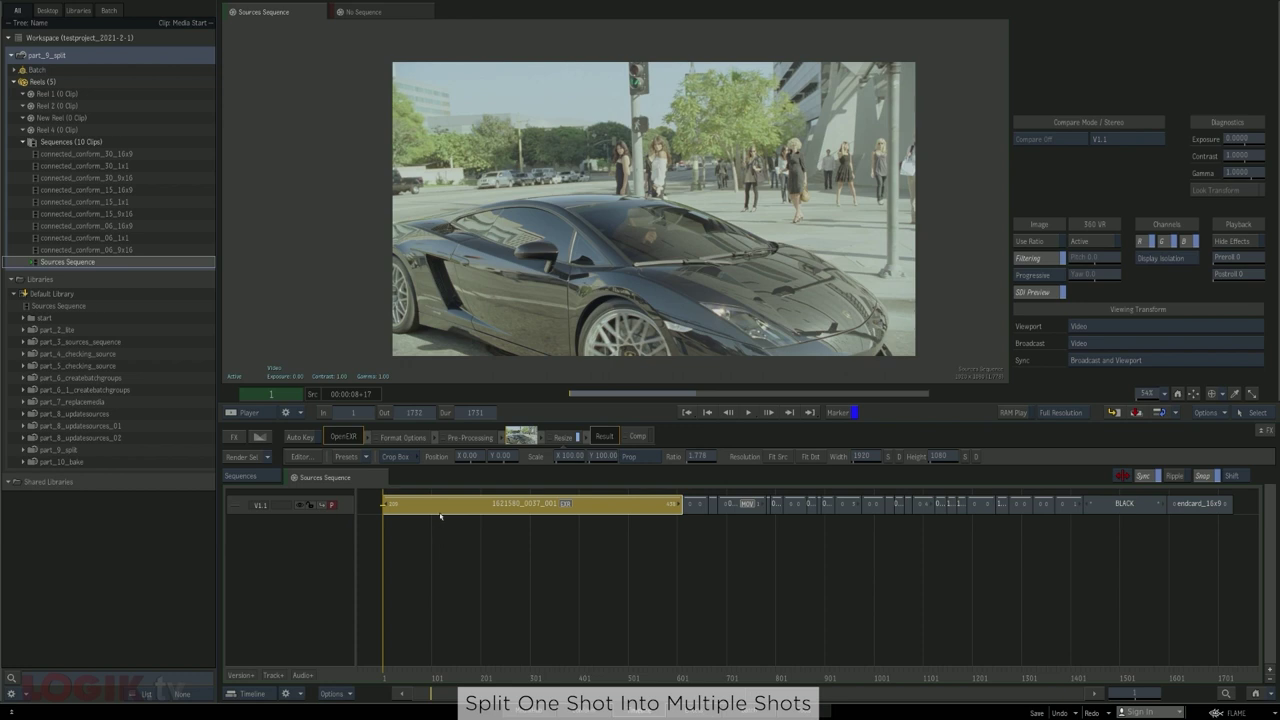
right_click(440, 516)
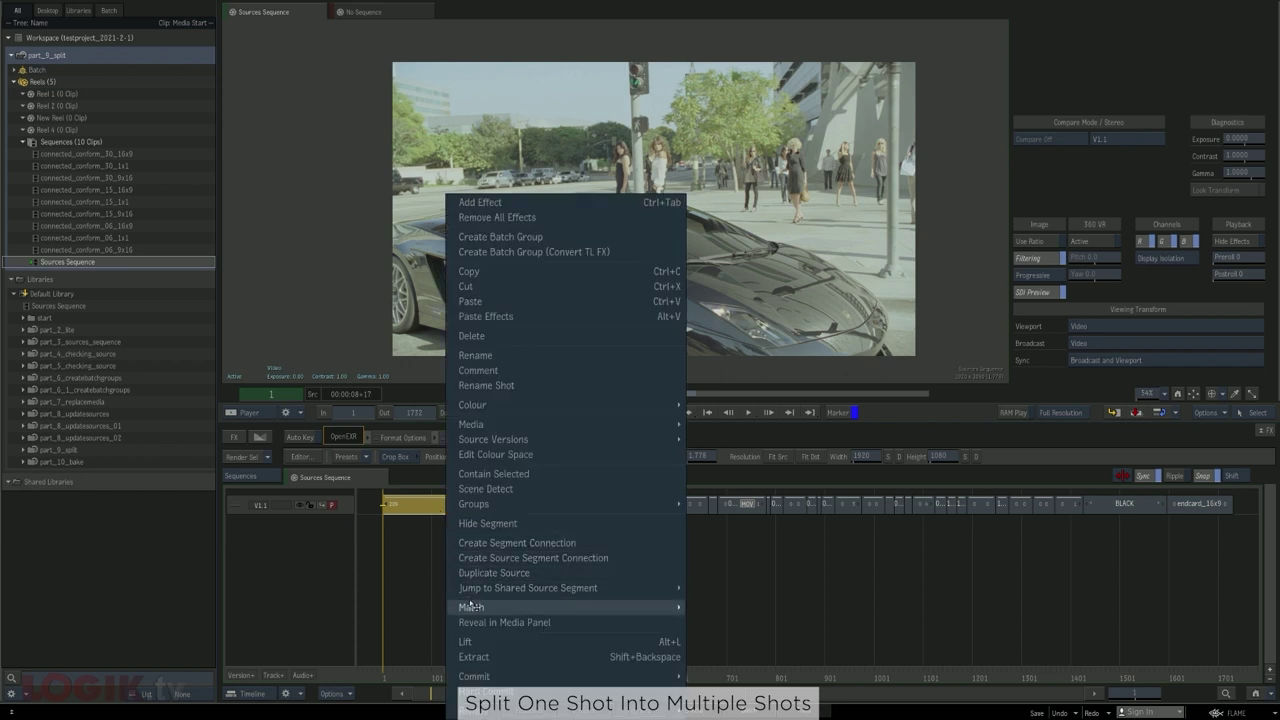
mouse_move(470, 606)
left_click(850, 566)
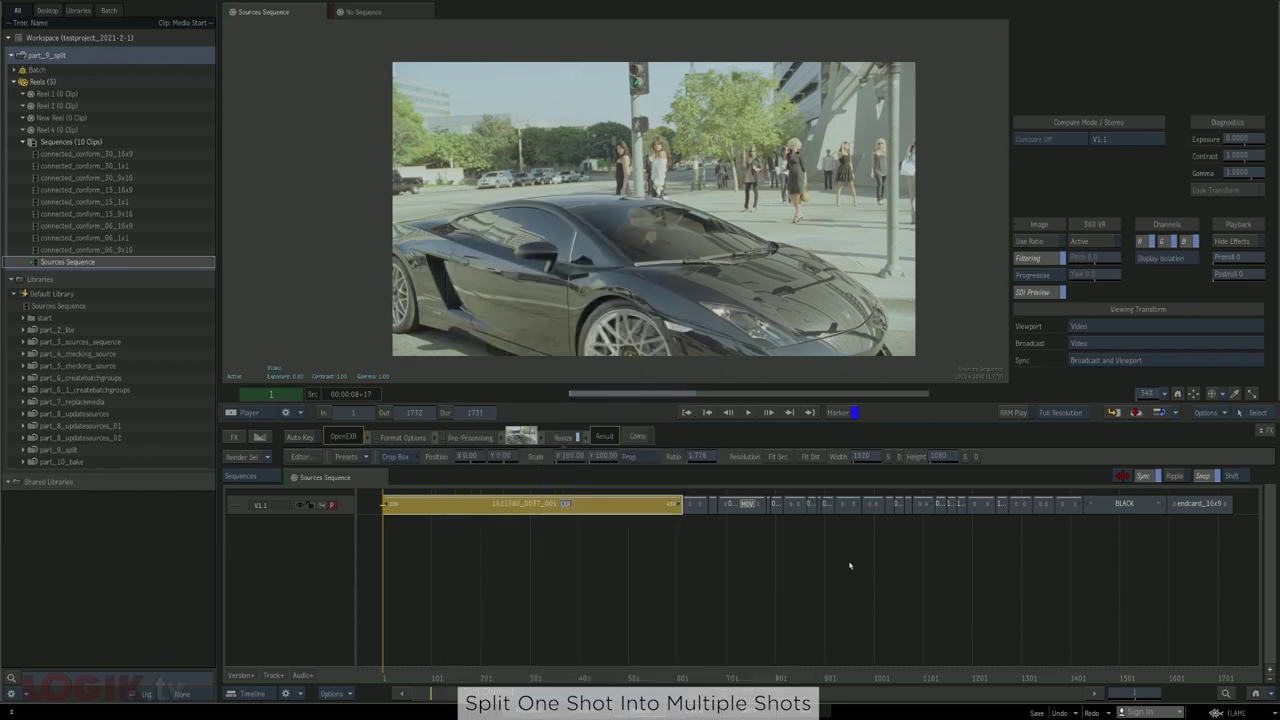
Match the first Sources Sequence segment out to New Reel and name the new clip 1621580_0037_001_split
left_click(850, 566)
key("alt+1")
left_click_drag(510, 508, 582, 191)
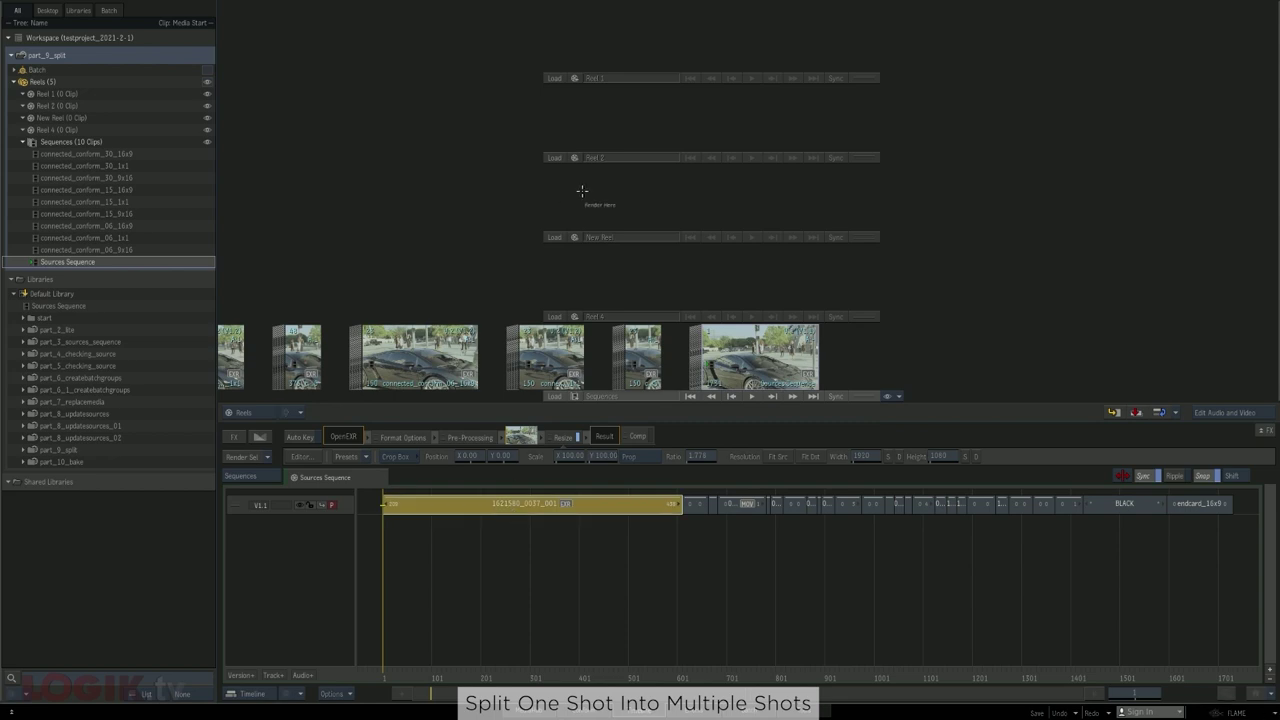
left_click(582, 192)
type("_split")
key("Return")
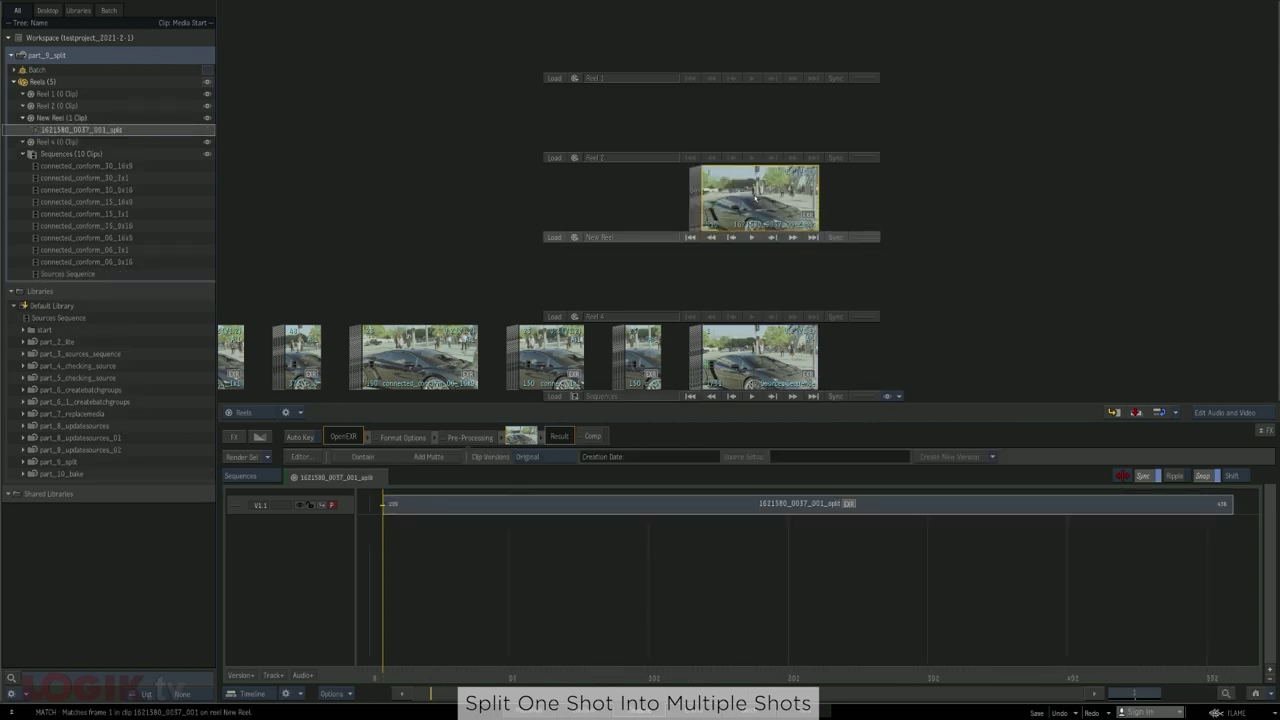
Match the shared shot's segment from connected_conform_30_16x9 out to Reel 4
left_click_drag(425, 349, 1066, 362)
scroll(499, 363, "left", 5)
left_click(530, 352)
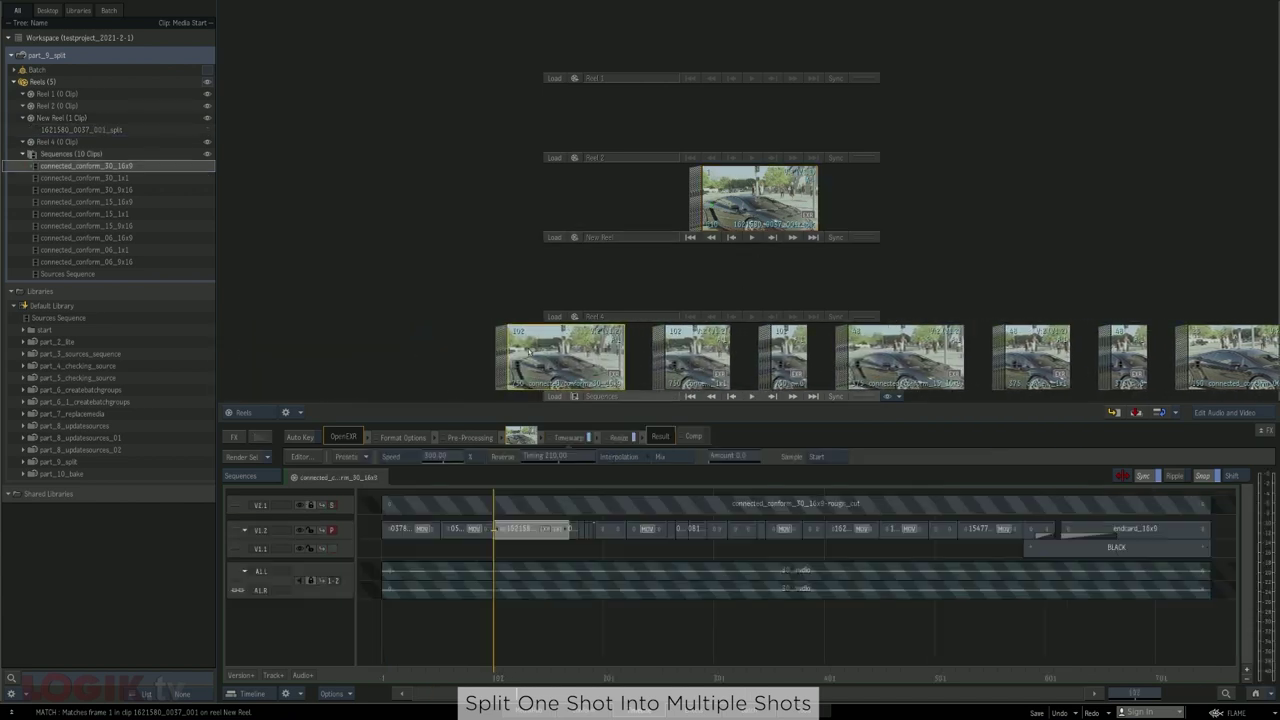
left_click(537, 535)
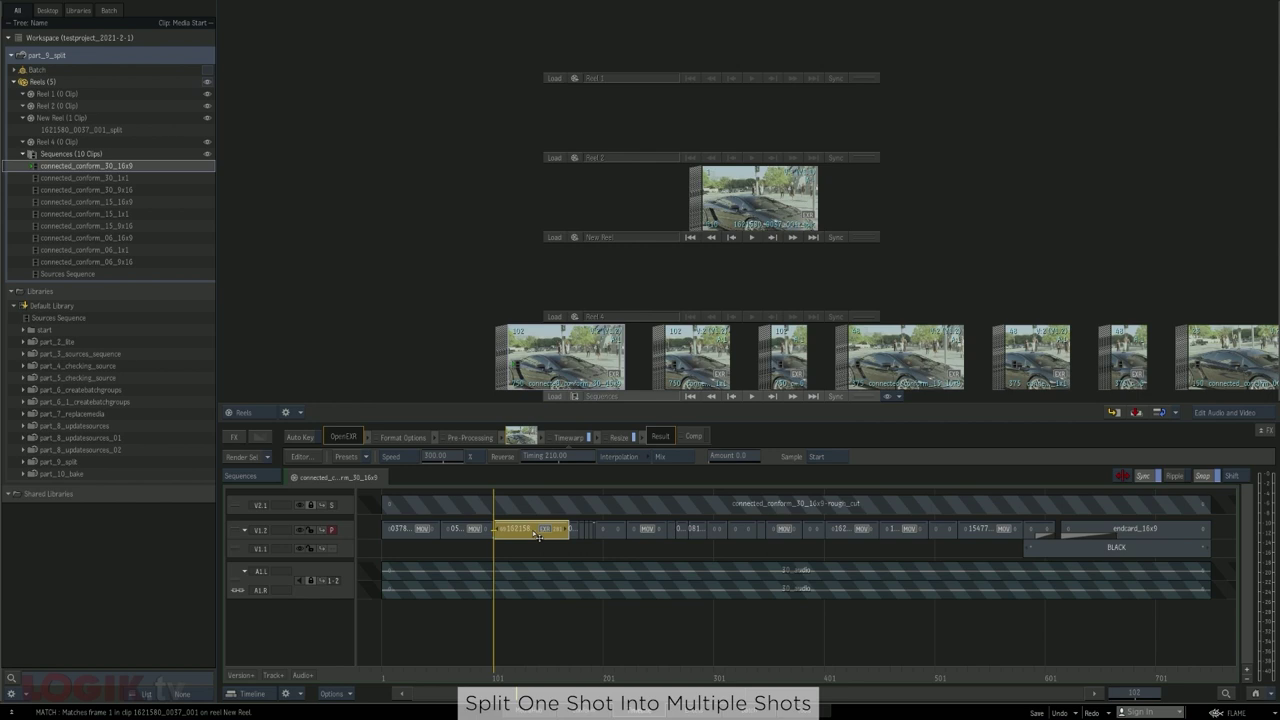
left_click(697, 358)
left_click(784, 359)
left_click(593, 363)
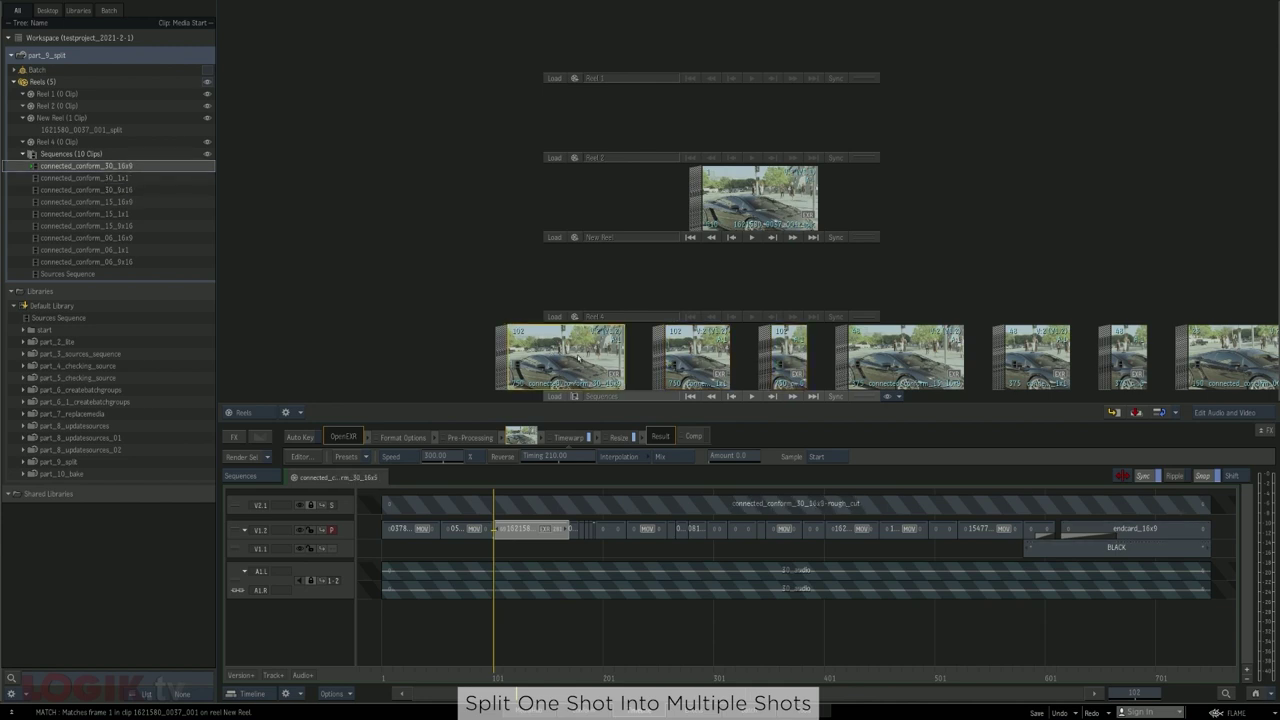
left_click_drag(525, 520, 609, 266)
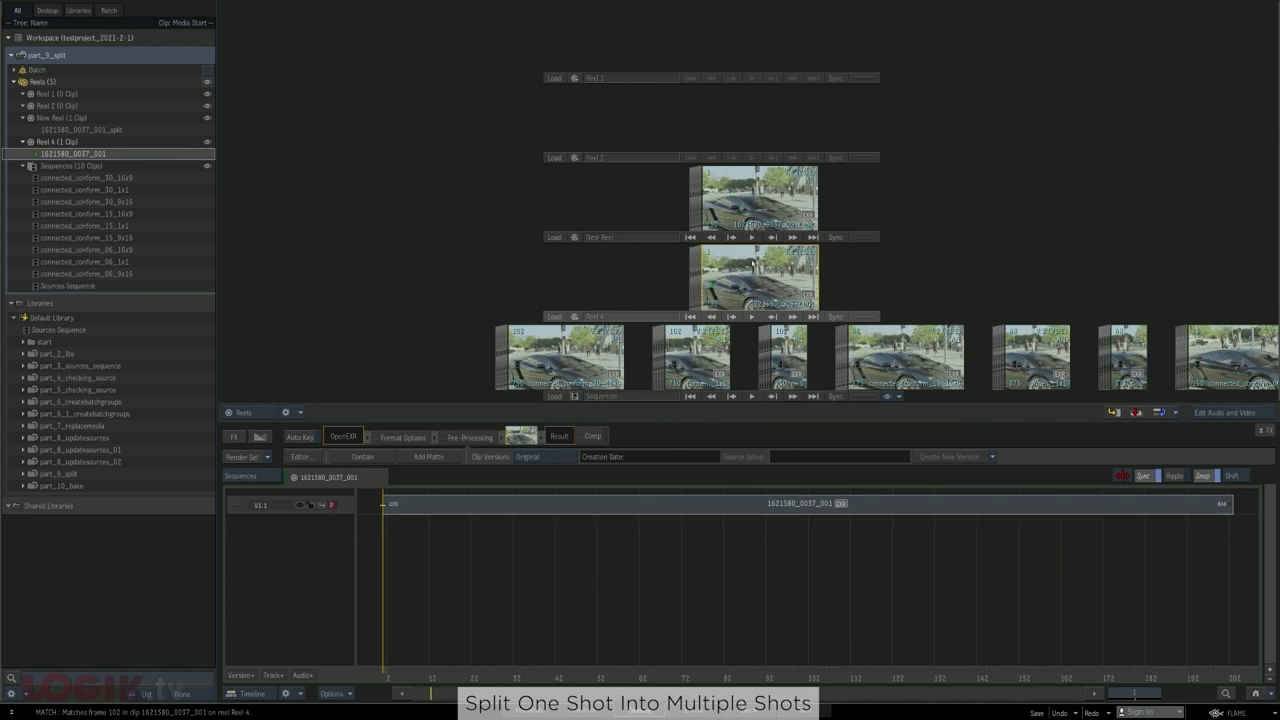
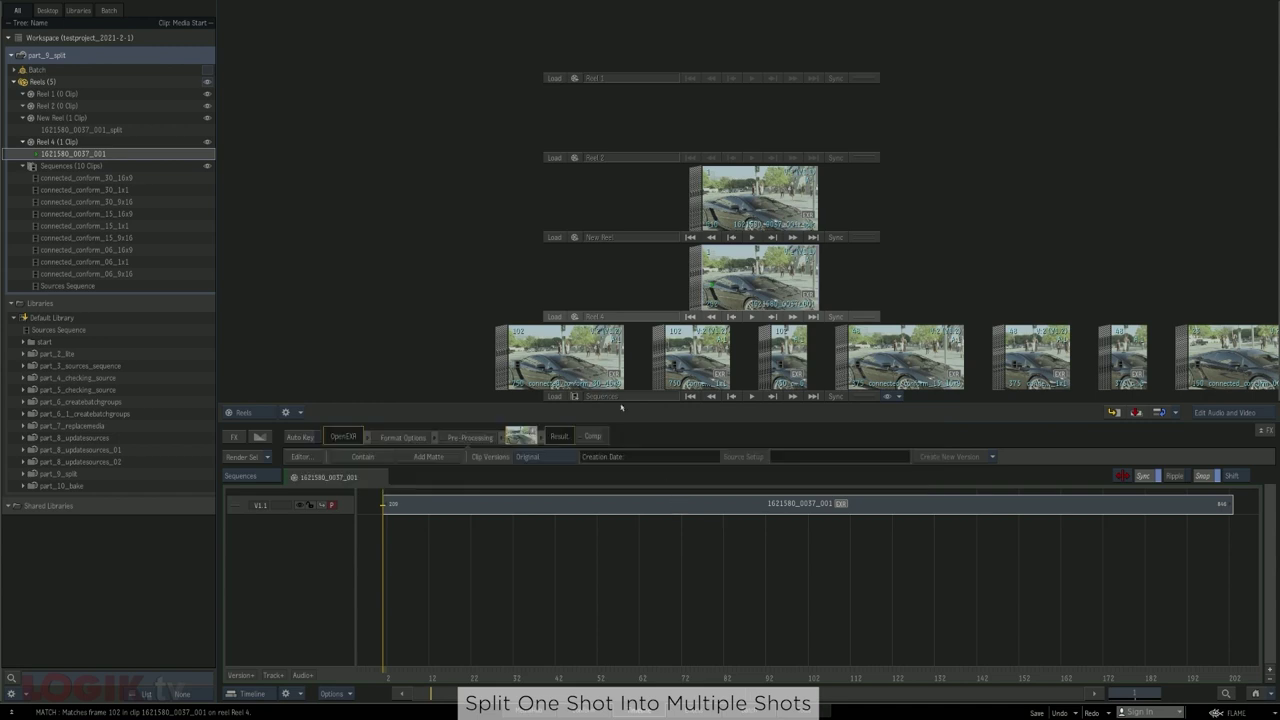
Rename the matched clip in Reel 4 as 1621580_0037_001_30
left_click(540, 529, "alt")
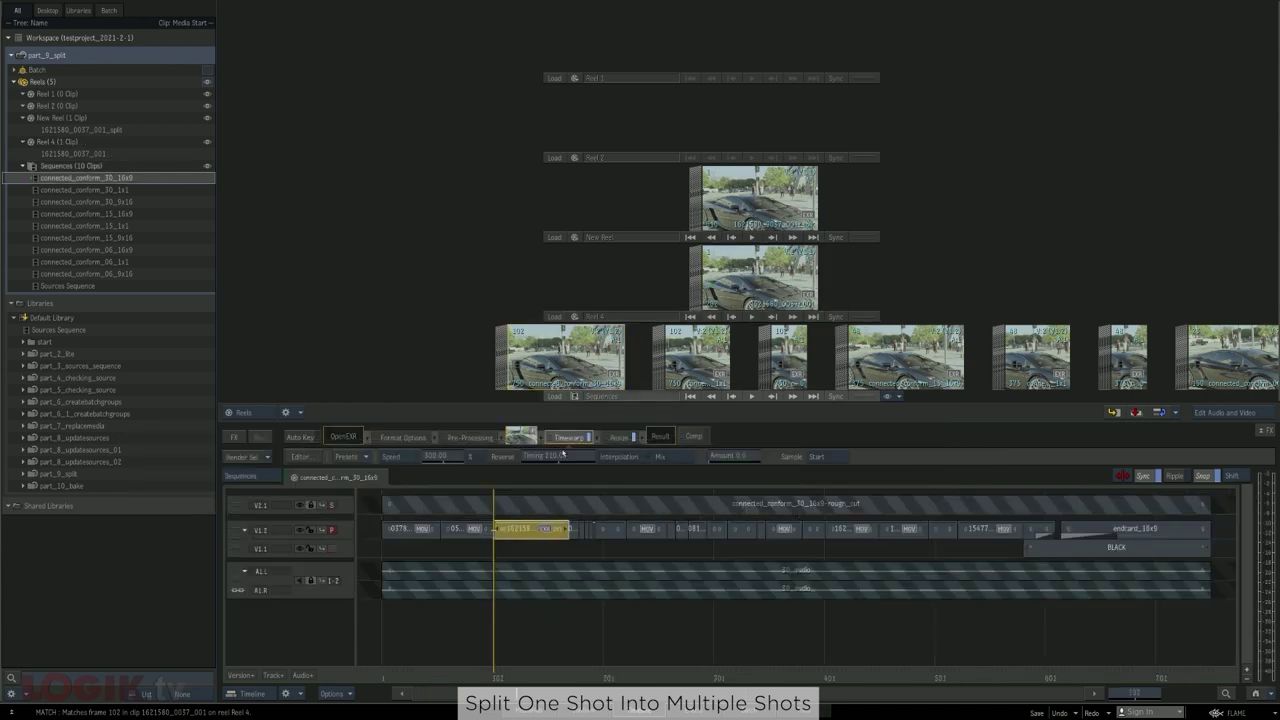
left_click(746, 275)
type("_30")
key("Return")
Edit 1621580_0037_001_30 onto track V1.2 of the 1621580_0037_001_split timeline, aligned with the start of the long clip
left_click(752, 199)
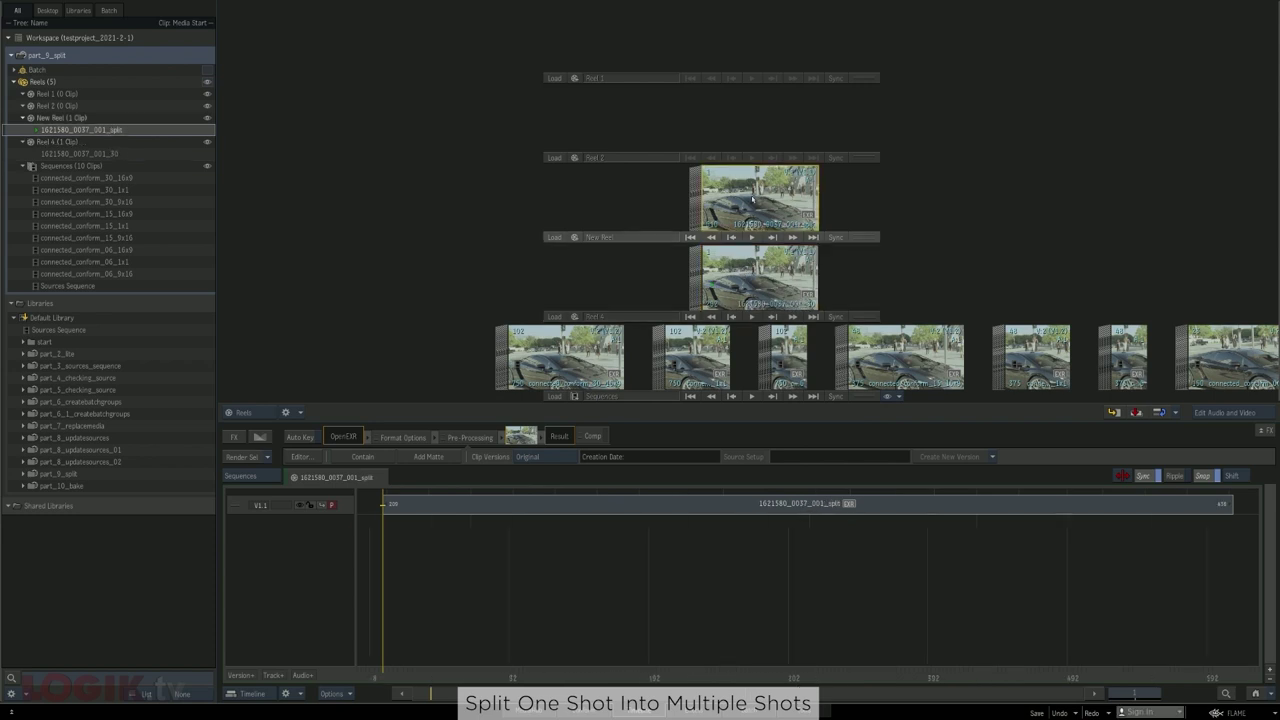
left_click_drag(752, 278, 458, 504)
left_click(474, 525)
left_click(494, 509)
left_click(489, 527)
key("Escape")
left_click_drag(496, 508, 425, 511)
left_click(435, 549)
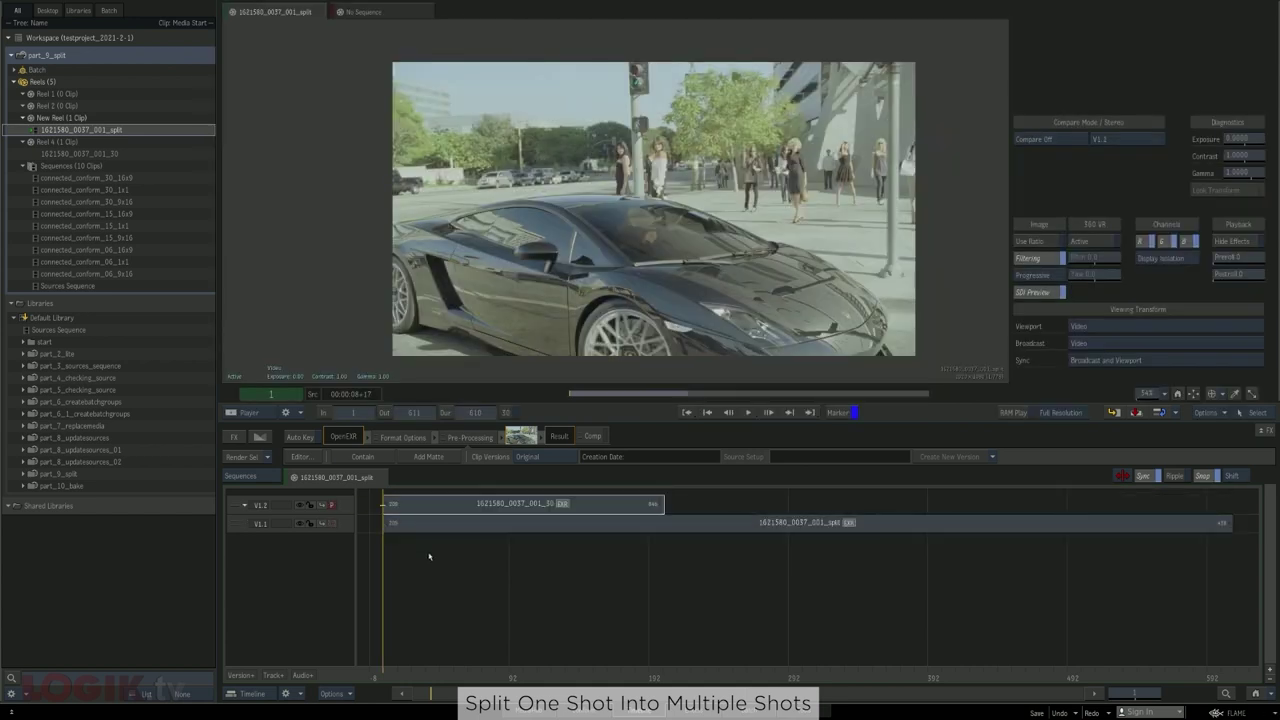
Match the shared segment from connected_conform_15_16x9 out to Reel 4 and name it 1621580_0037_001_15
key("F1")
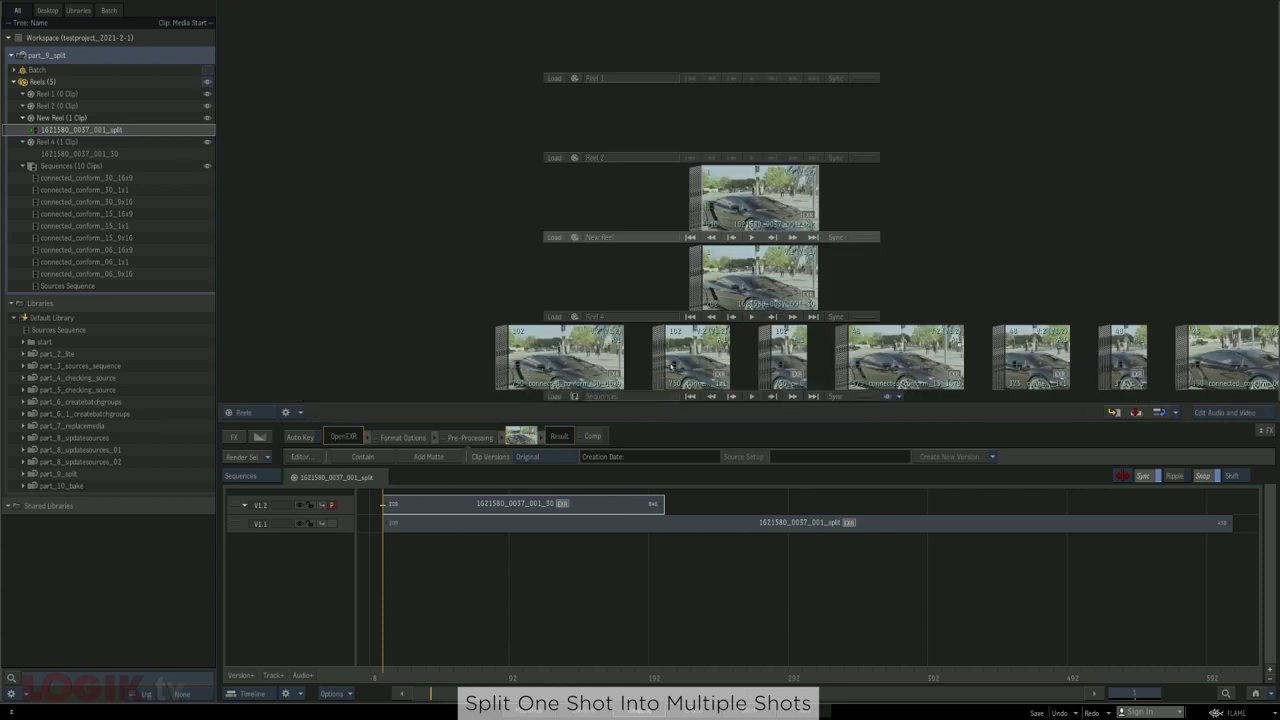
left_click(905, 355)
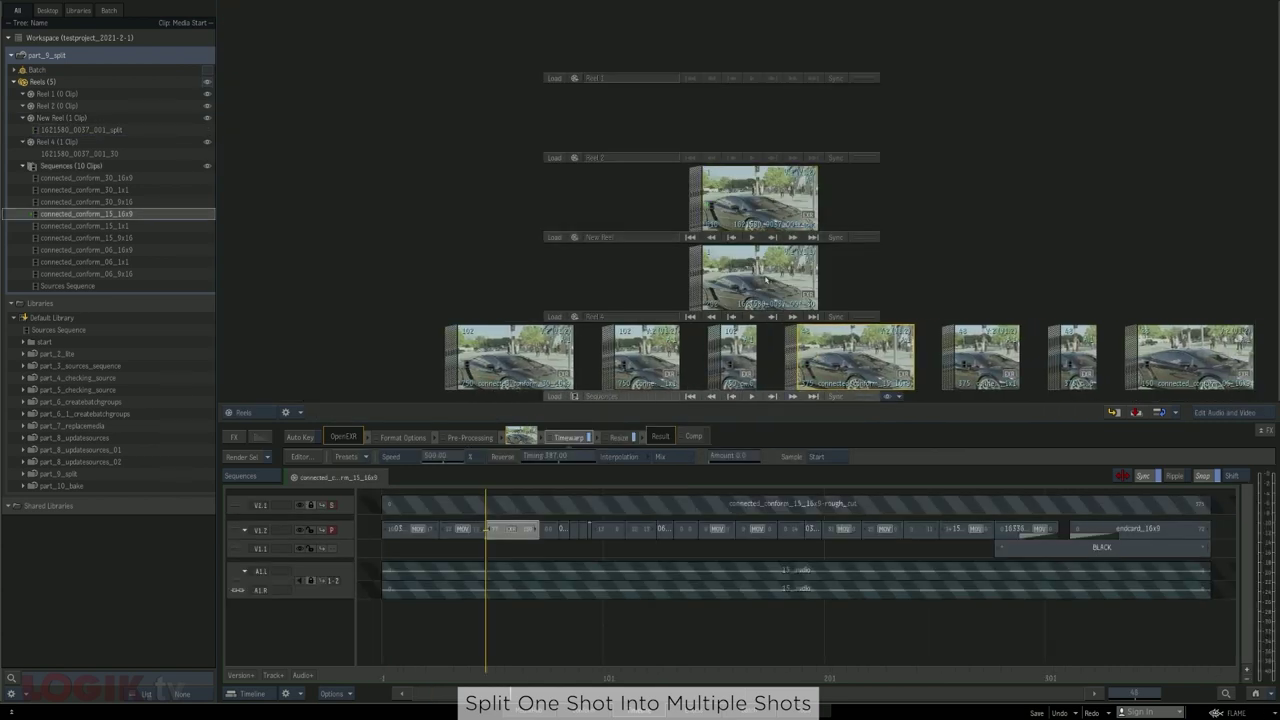
left_click_drag(510, 532, 719, 280)
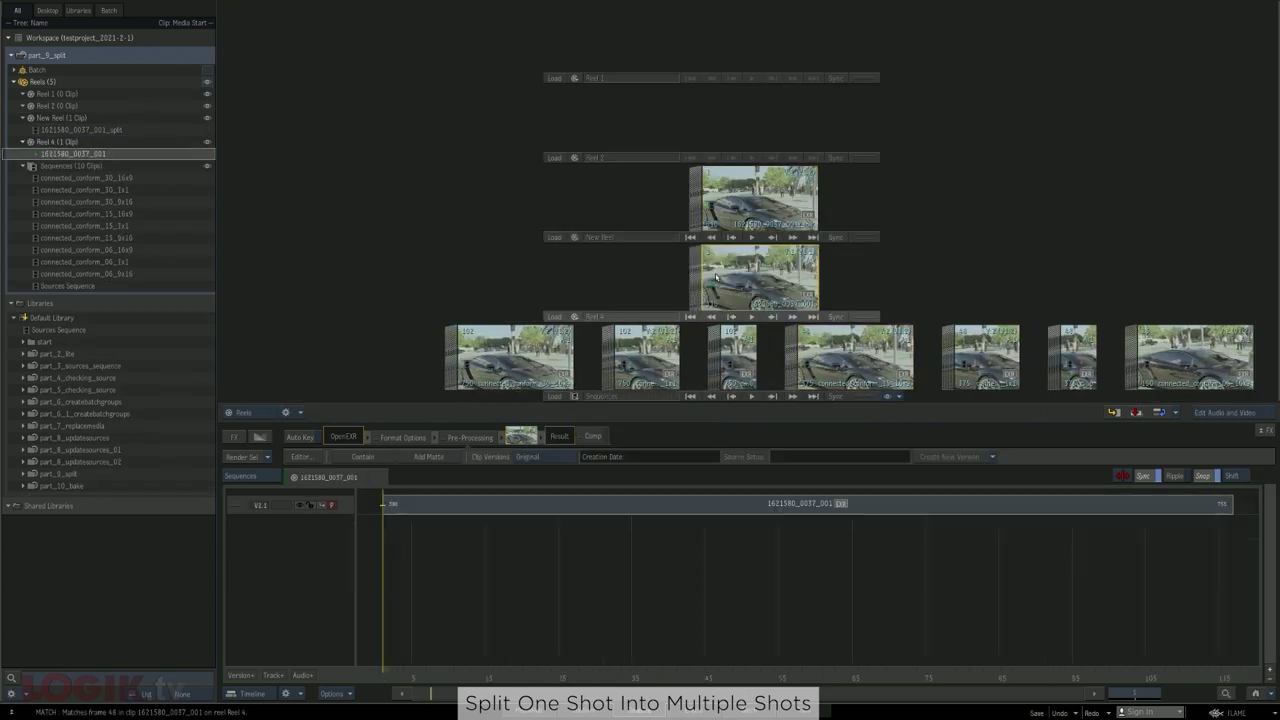
key("Right")
type("_15")
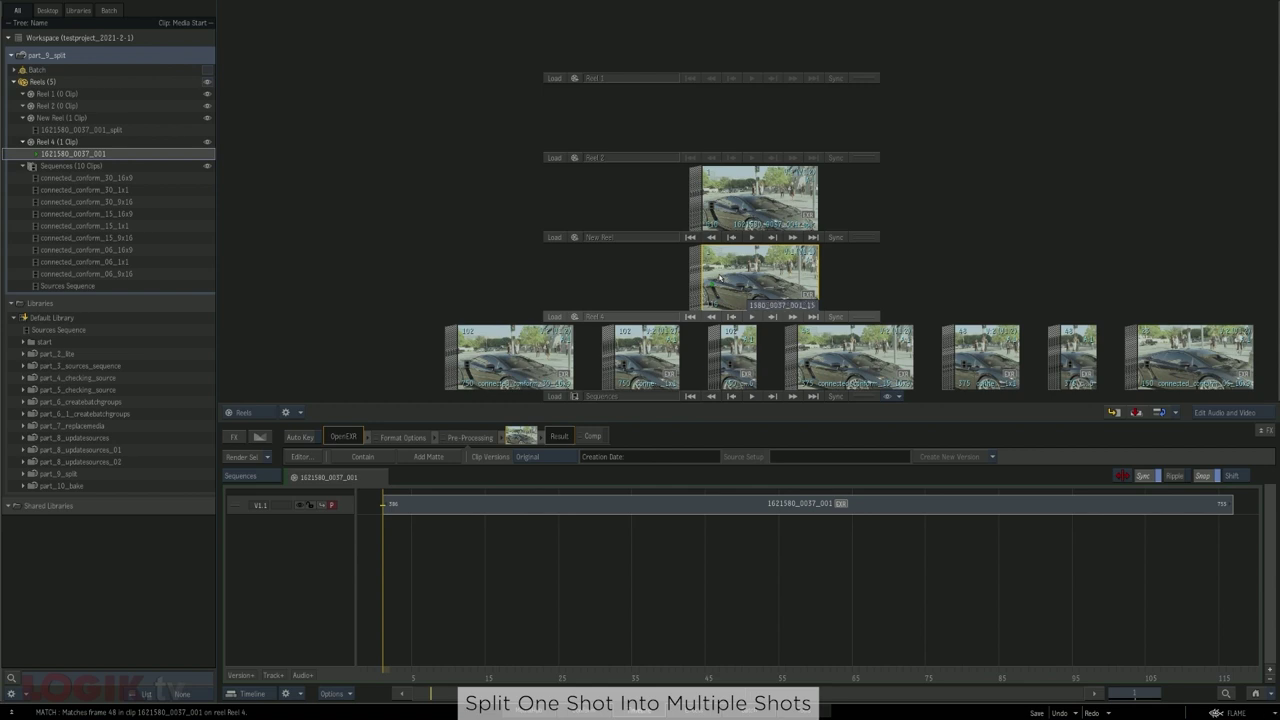
key("Return")
Edit 1621580_0037_001_15 onto track V1.2 of the split timeline, after the _30 segment, and go to its first frame
left_click(777, 217)
left_click_drag(752, 275, 717, 504)
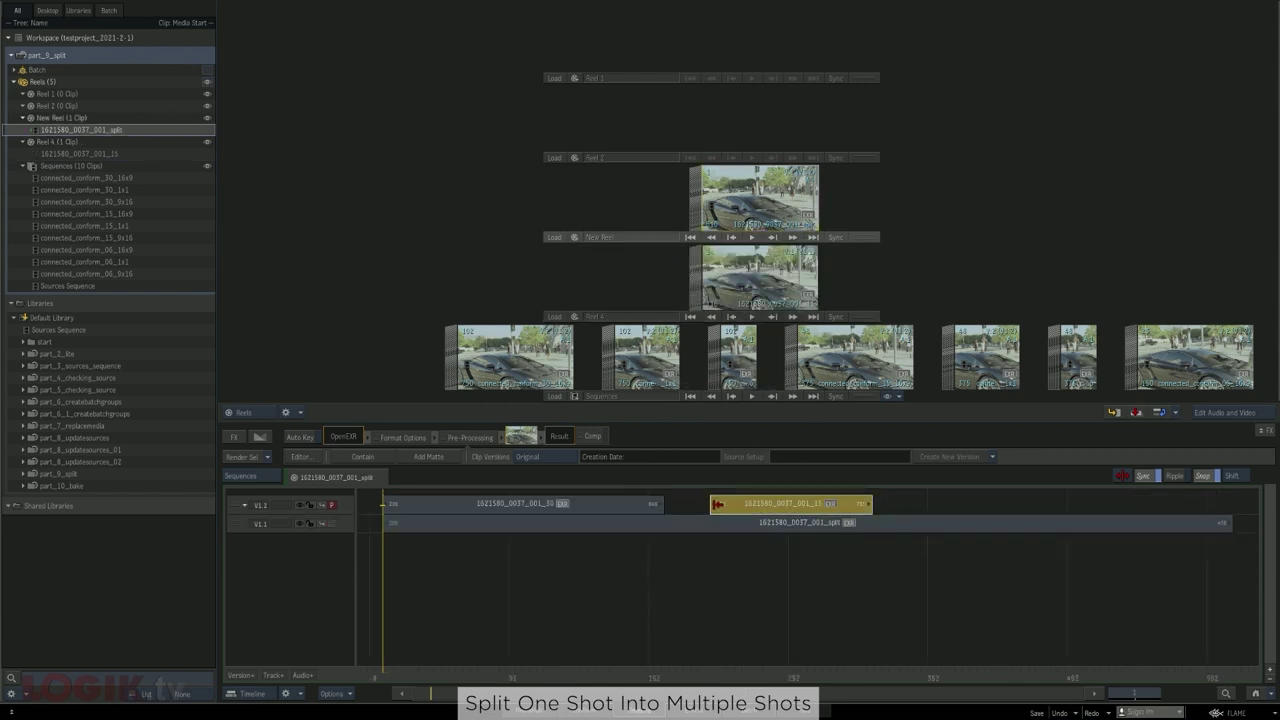
key("Escape")
key("Down")
key("Down")
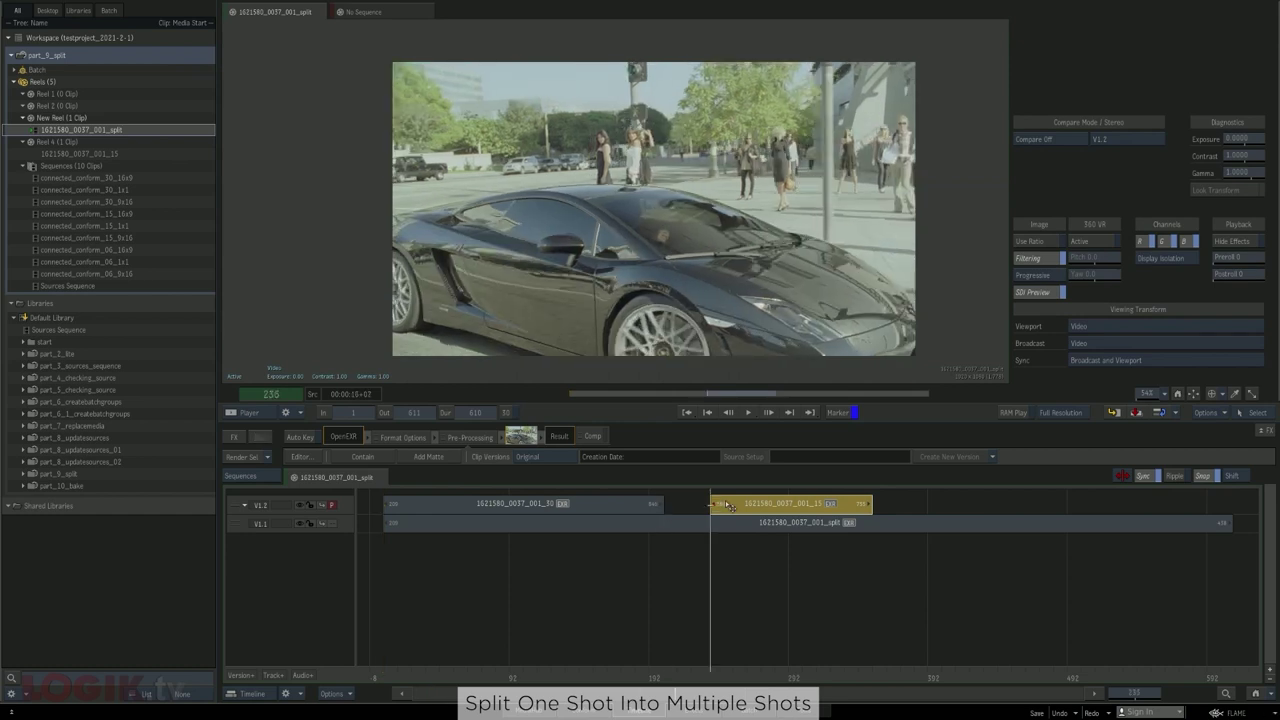
Add a V1.3 track and move the _15 segment onto it, starting at timecode 00:00:16+02, and check its alignment with the long clip
key("t")
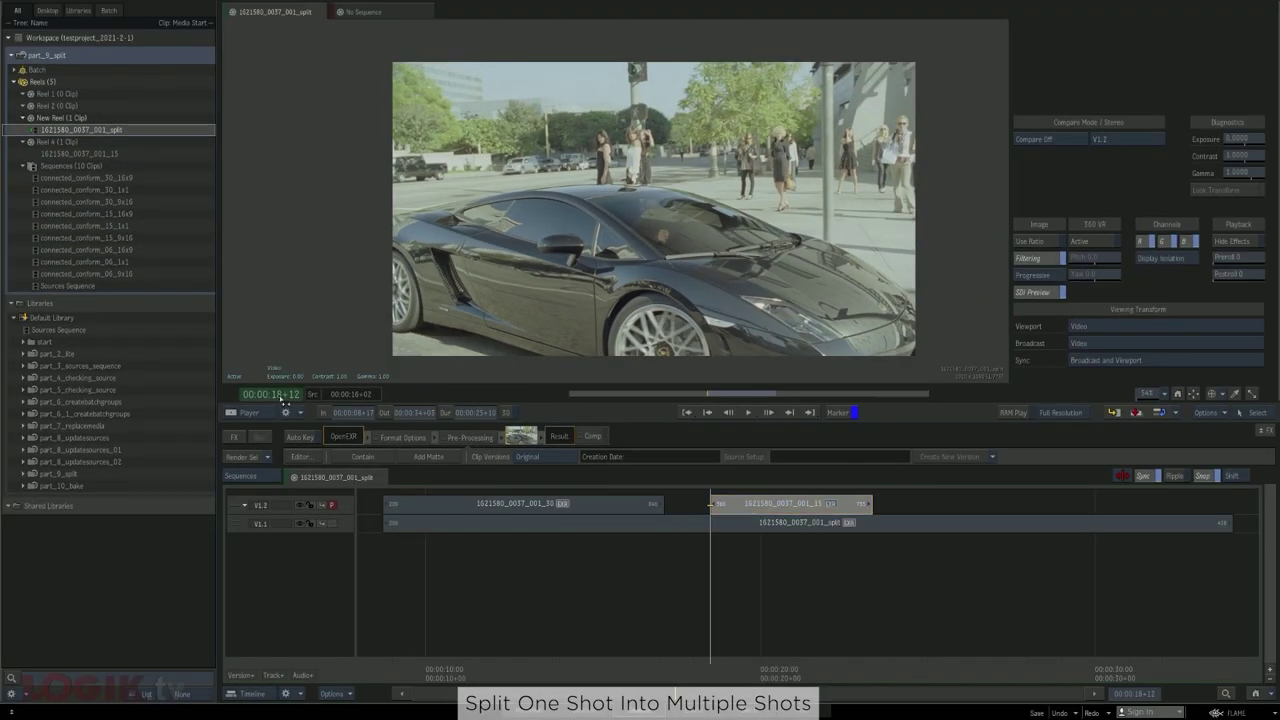
left_click(283, 397)
type("1501")
key("Return")
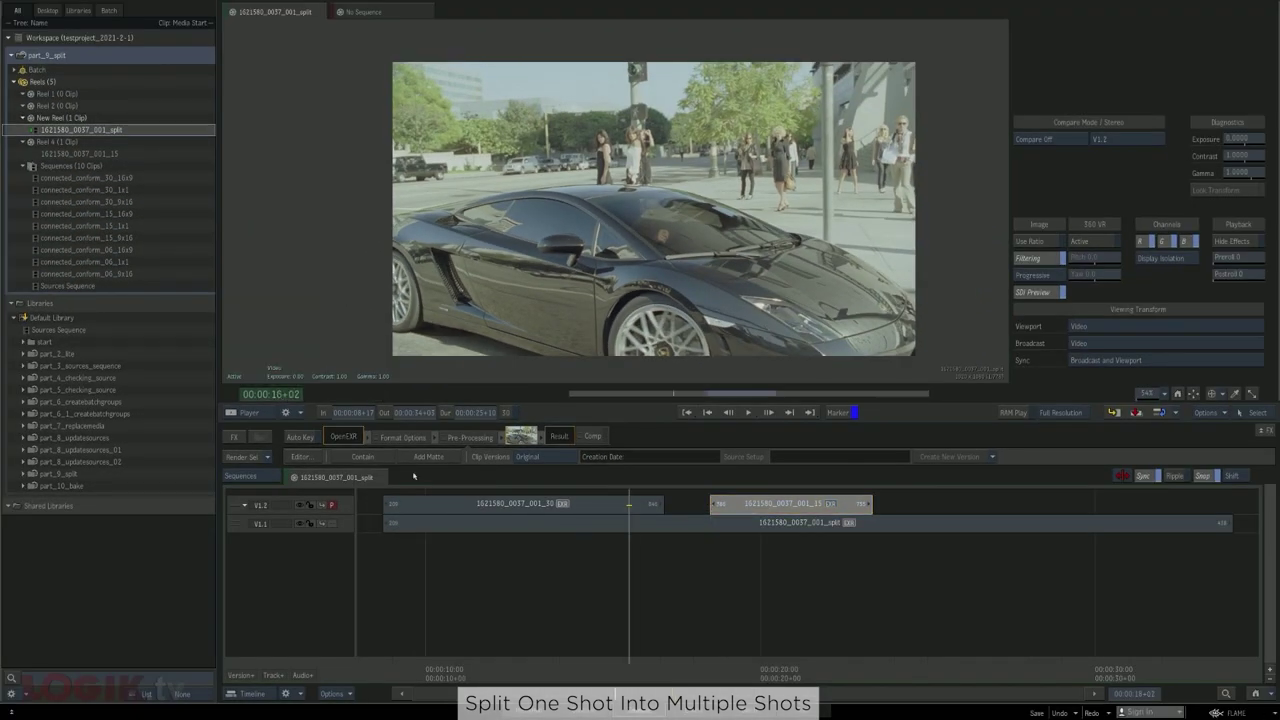
left_click(241, 675)
left_click_drag(735, 525, 660, 516)
left_click(674, 603)
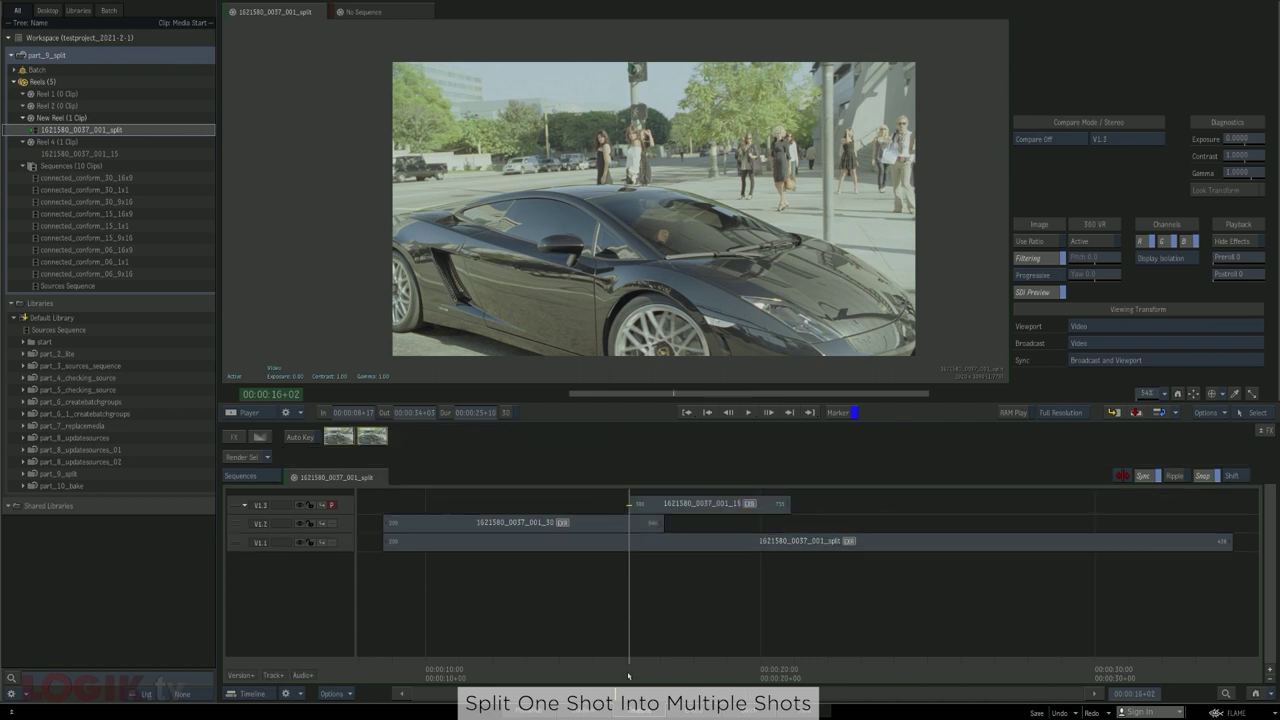
key("Page_Down")
key("Page_Up")
left_click_drag(628, 676, 761, 633)
Replace the _15 clip in Reel 4 with the shared segment matched from connected_conform_06_16x9, named 1621580_0037_001_06
key("Escape")
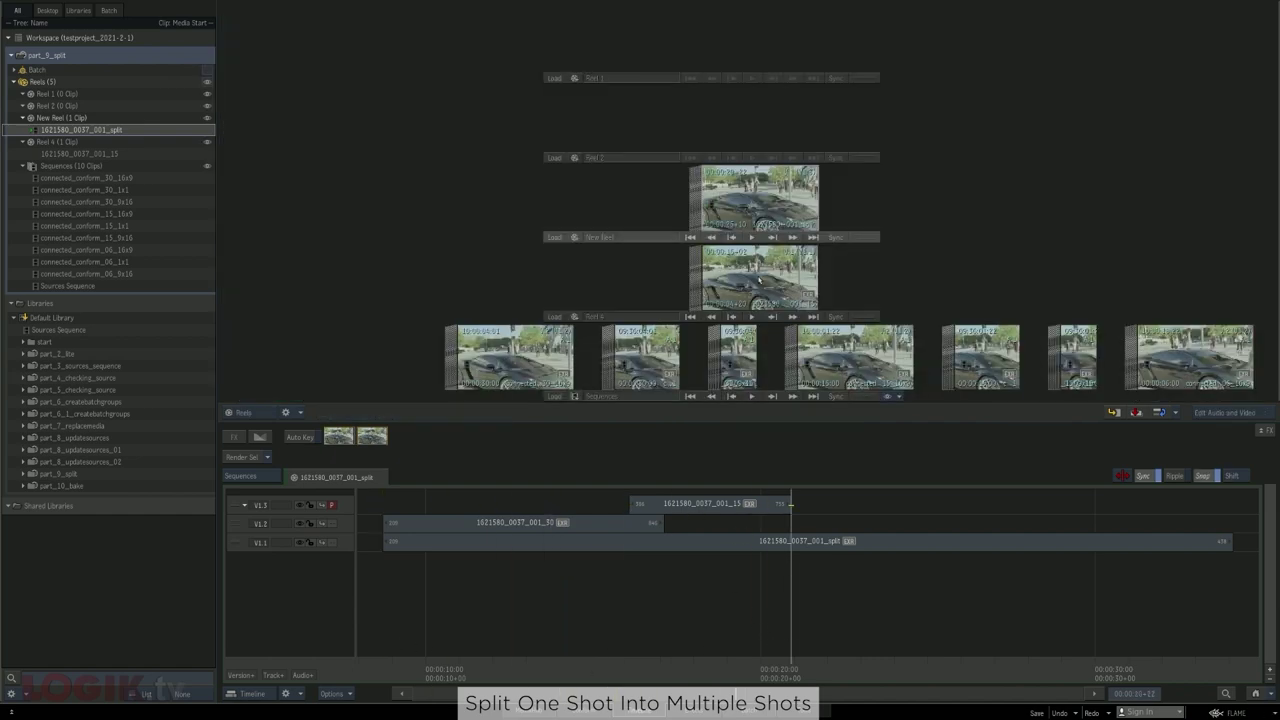
left_click_drag(759, 281, 1272, 714)
left_click_drag(938, 357, 594, 360)
left_click(824, 372)
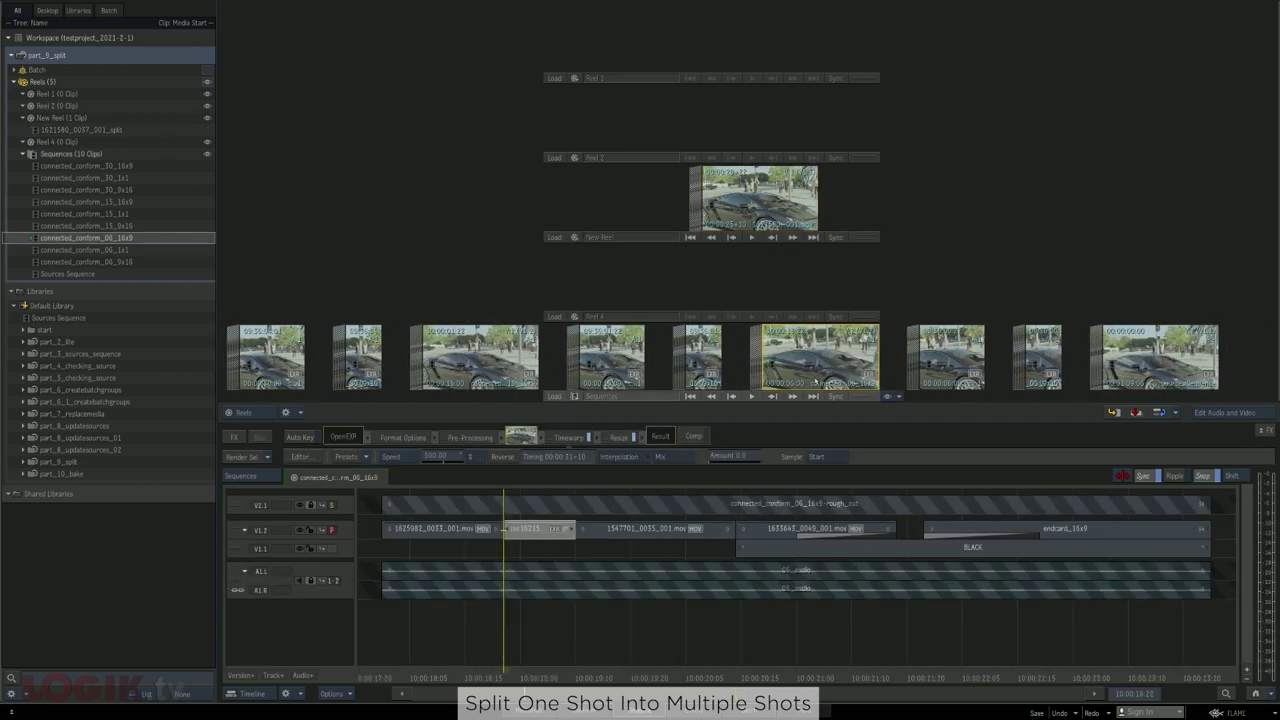
left_click(543, 531)
left_click_drag(543, 531, 745, 285)
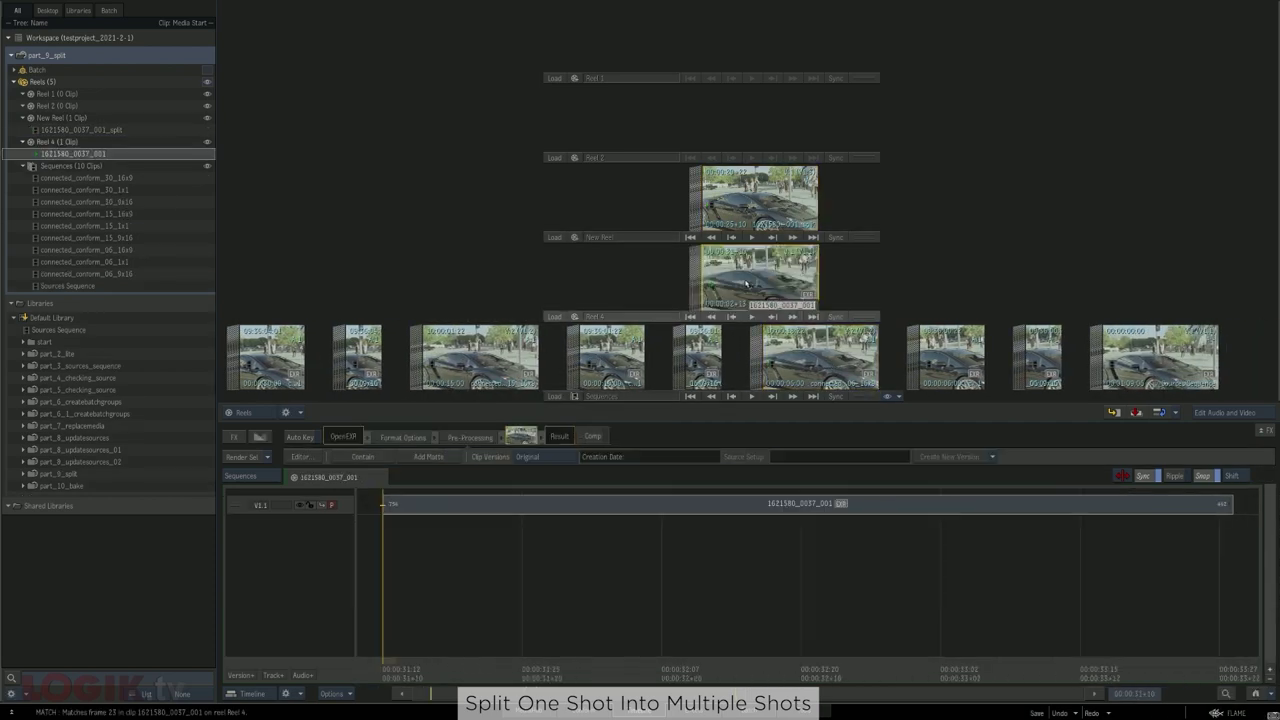
type("_06")
key("Return")
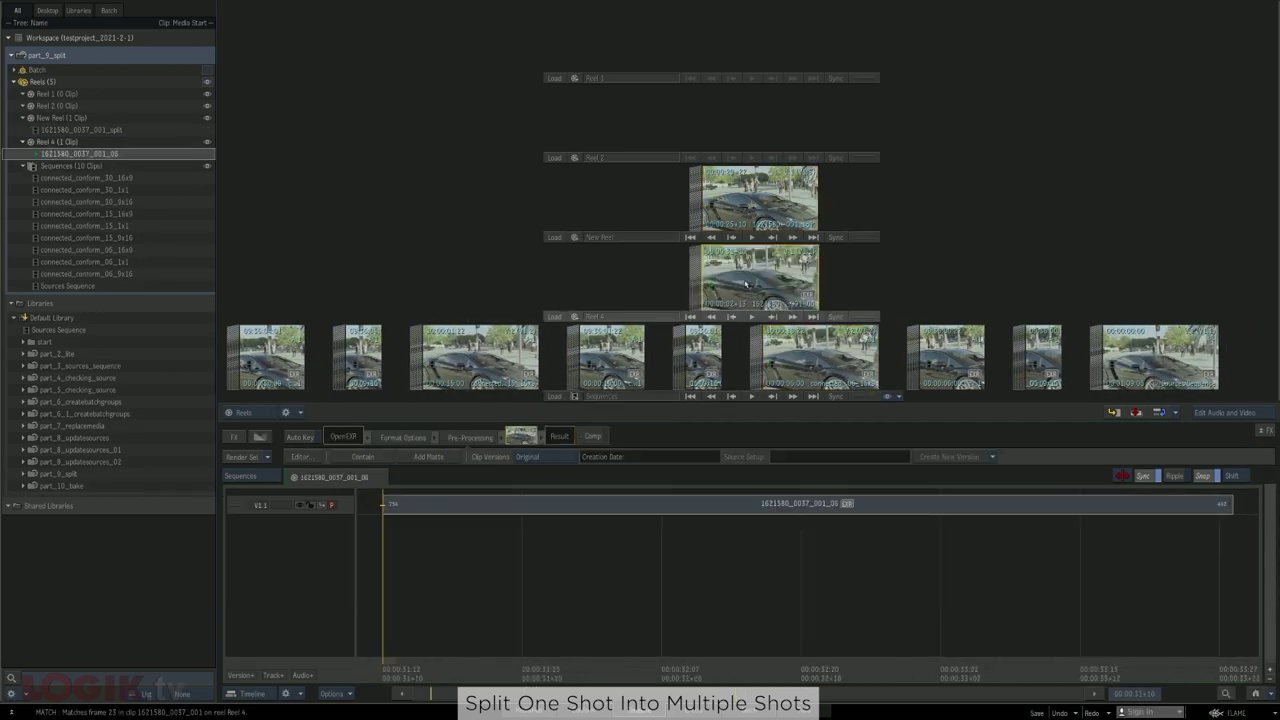
Edit 1621580_0037_001_06 onto track V1.2 of the split timeline and move it to start at timecode 00:00:31+10
double_click(726, 217)
left_click_drag(750, 263, 847, 522)
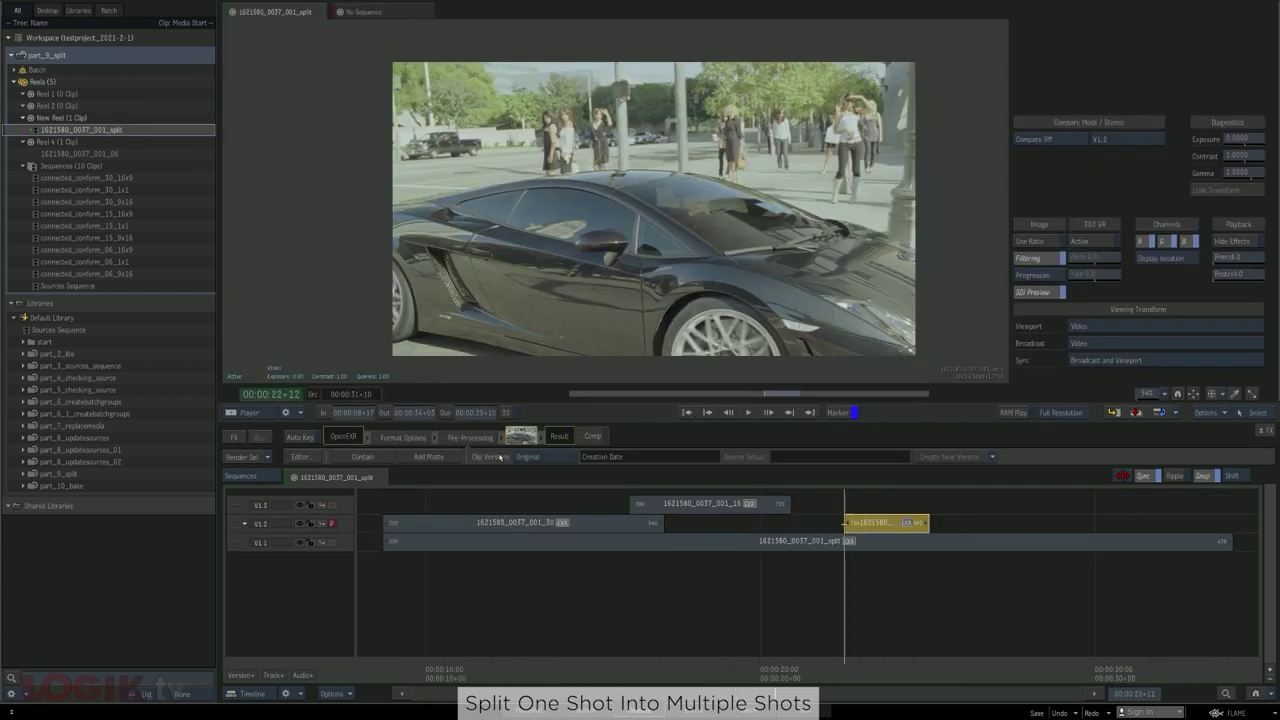
left_click(270, 393)
type("31")
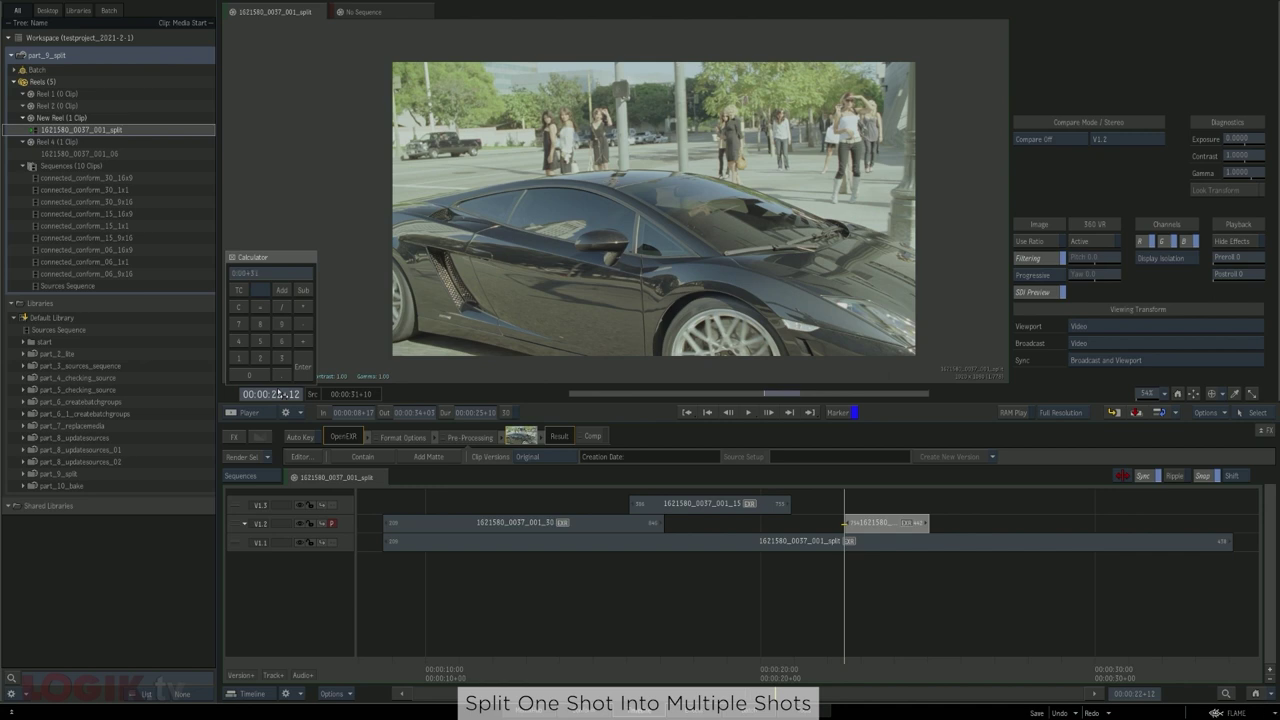
type("+10")
key("Return")
left_click_drag(884, 522, 1172, 530)
left_click(1125, 619)
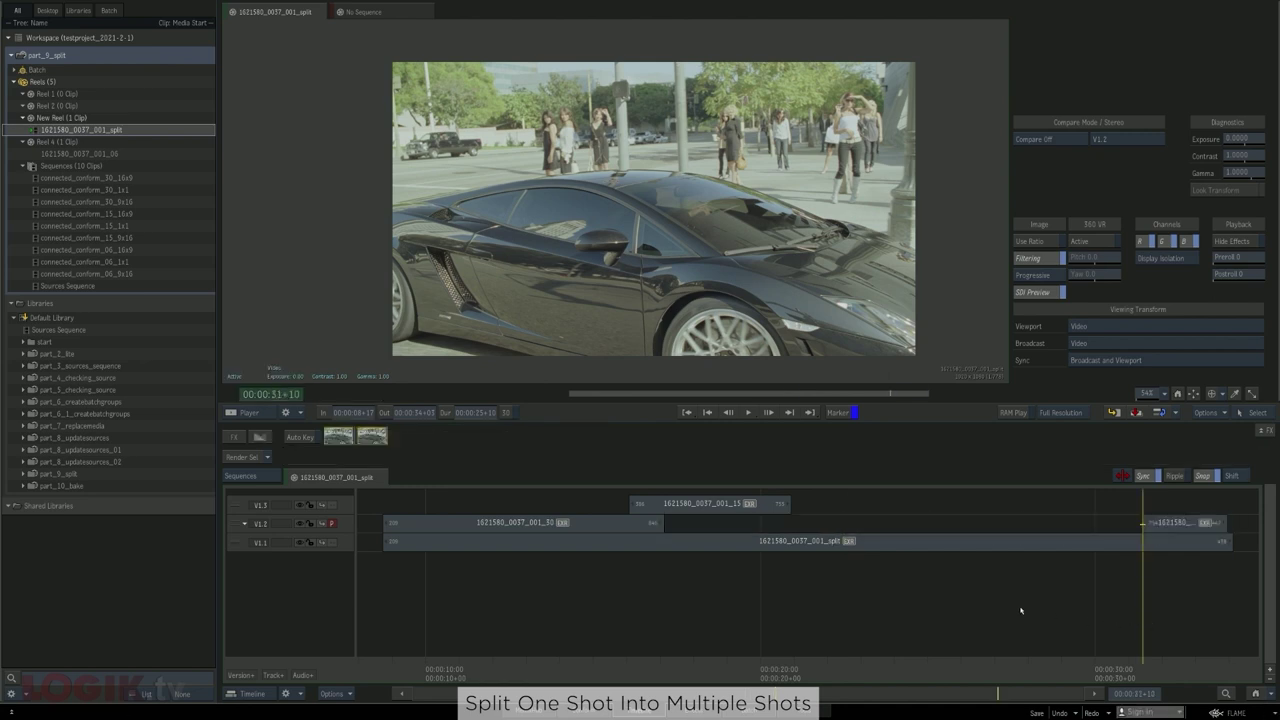
Review the long clip's segment information and scrub through the split timeline to compare the ranges of the three placed segments
key("Escape")
key("Page_Up")
left_click_drag(1115, 663, 1001, 664)
key("i")
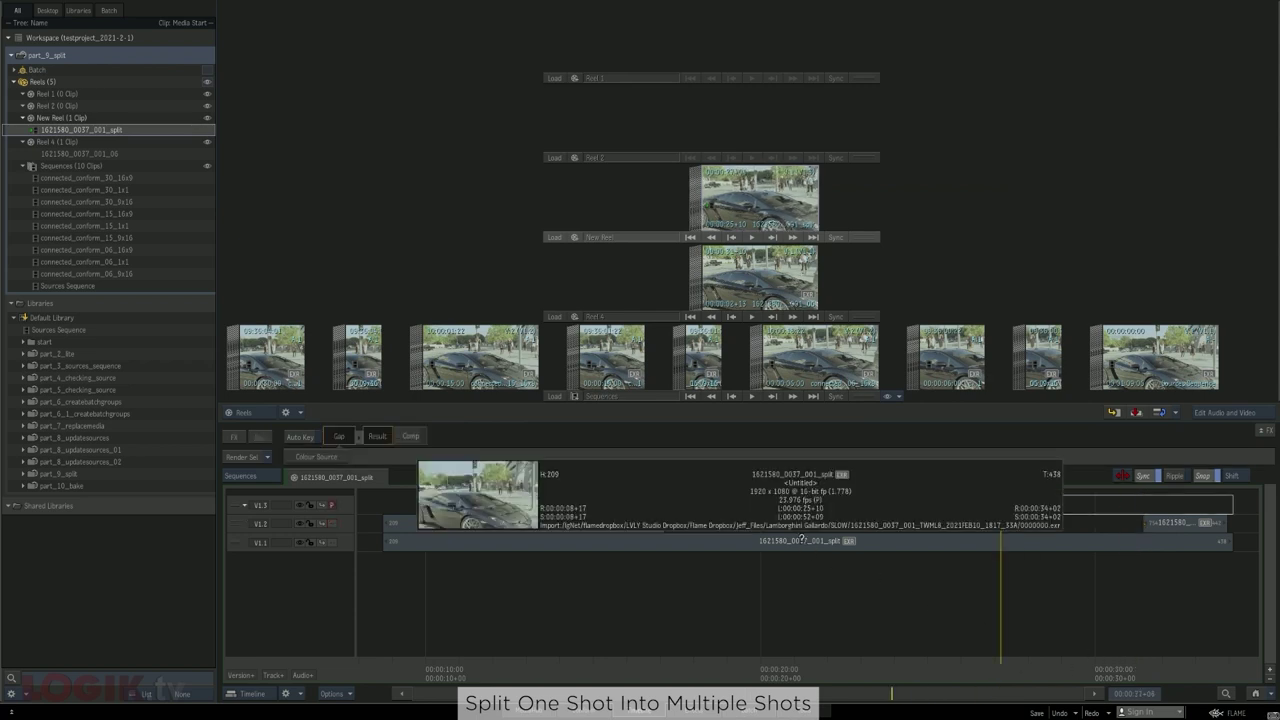
left_click_drag(425, 650, 1254, 648)
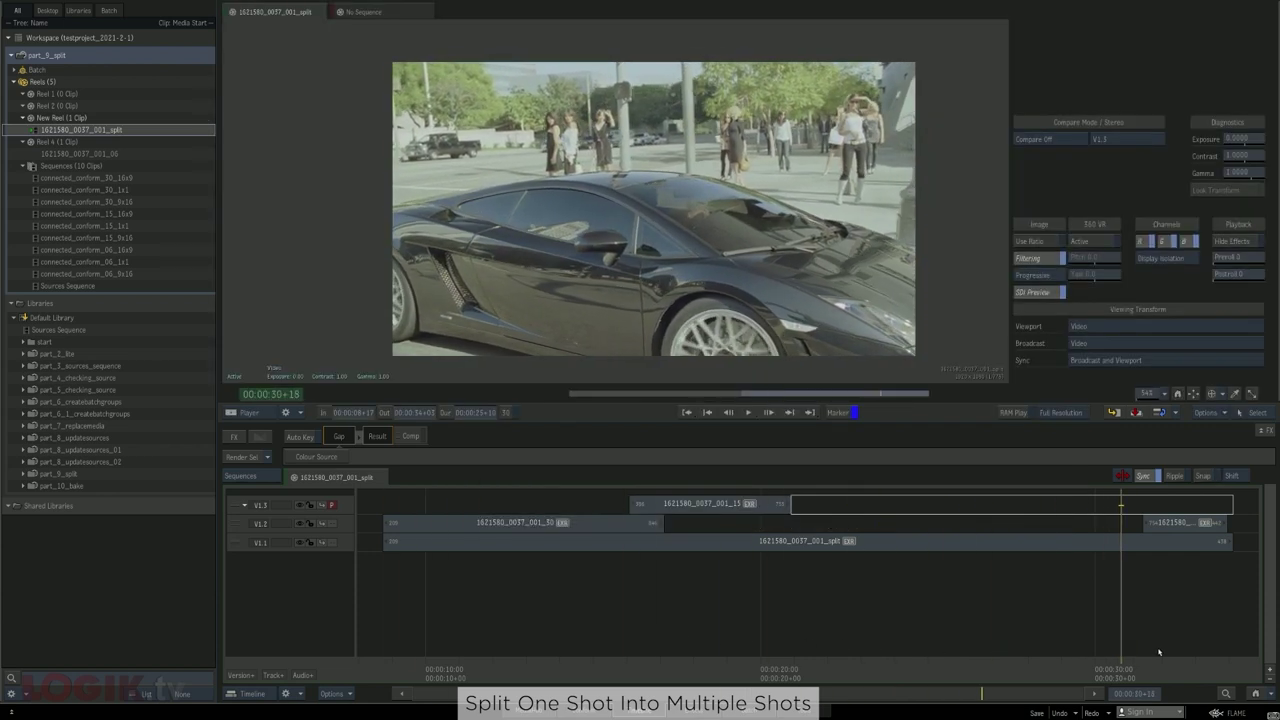
key("shift")
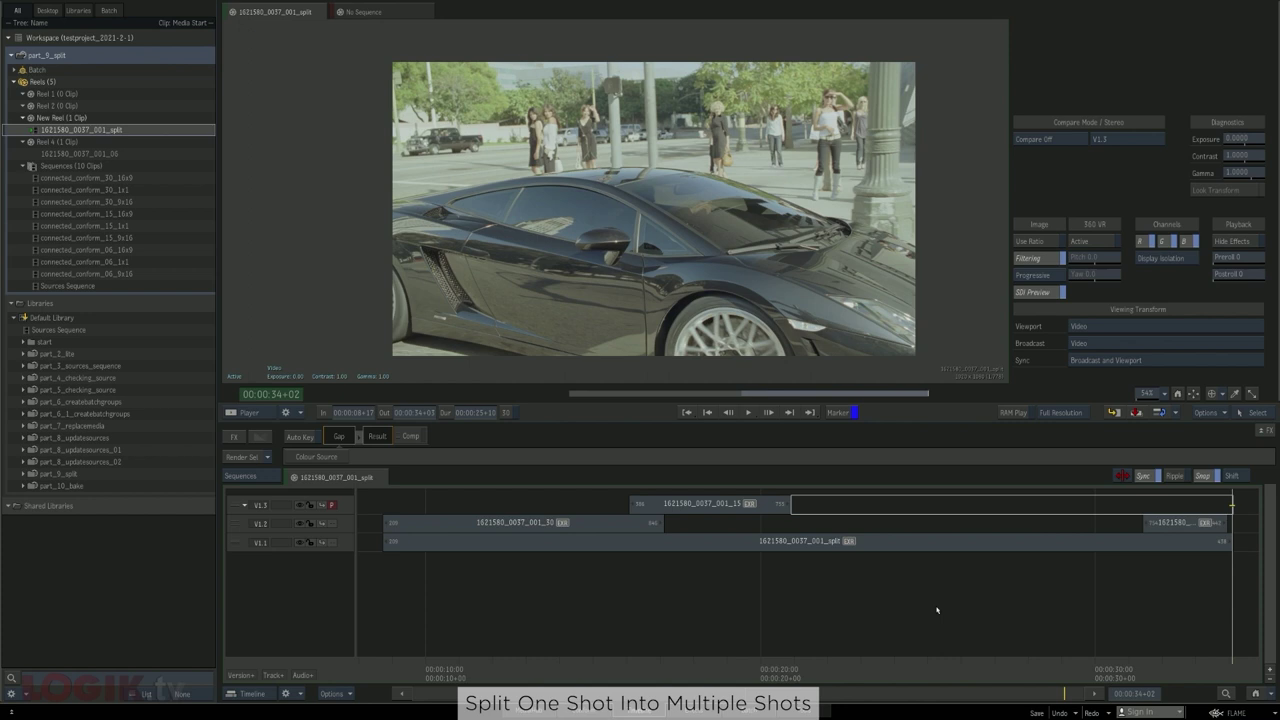
key("Home")
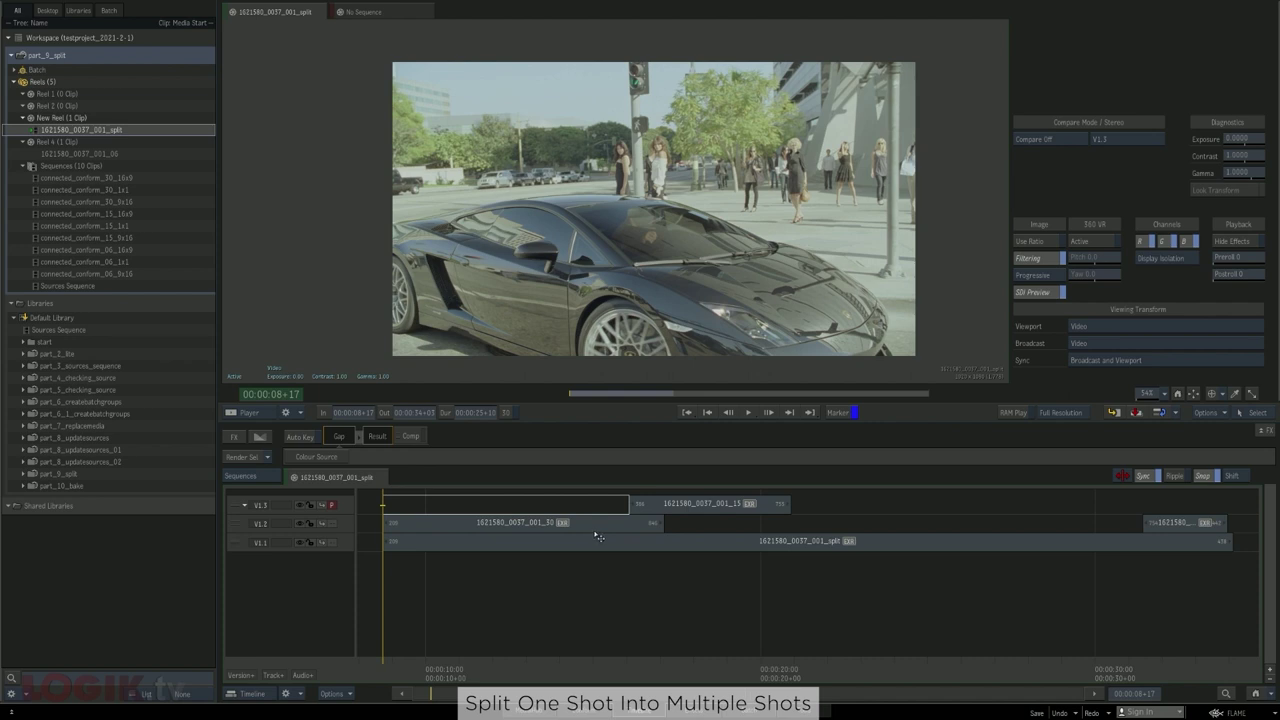
Check the long first shot in the Sources Sequence, and return to the 1621580_0037_001_split timeline
double_click(170, 286)
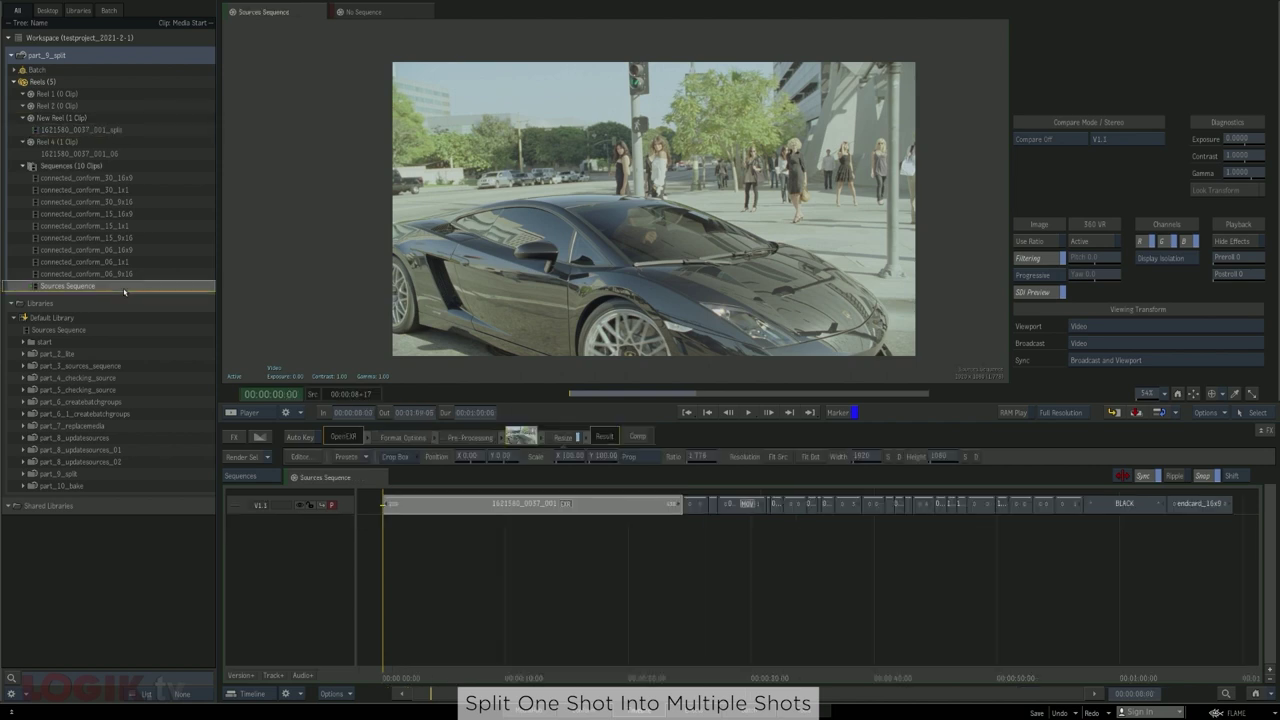
left_click(454, 550)
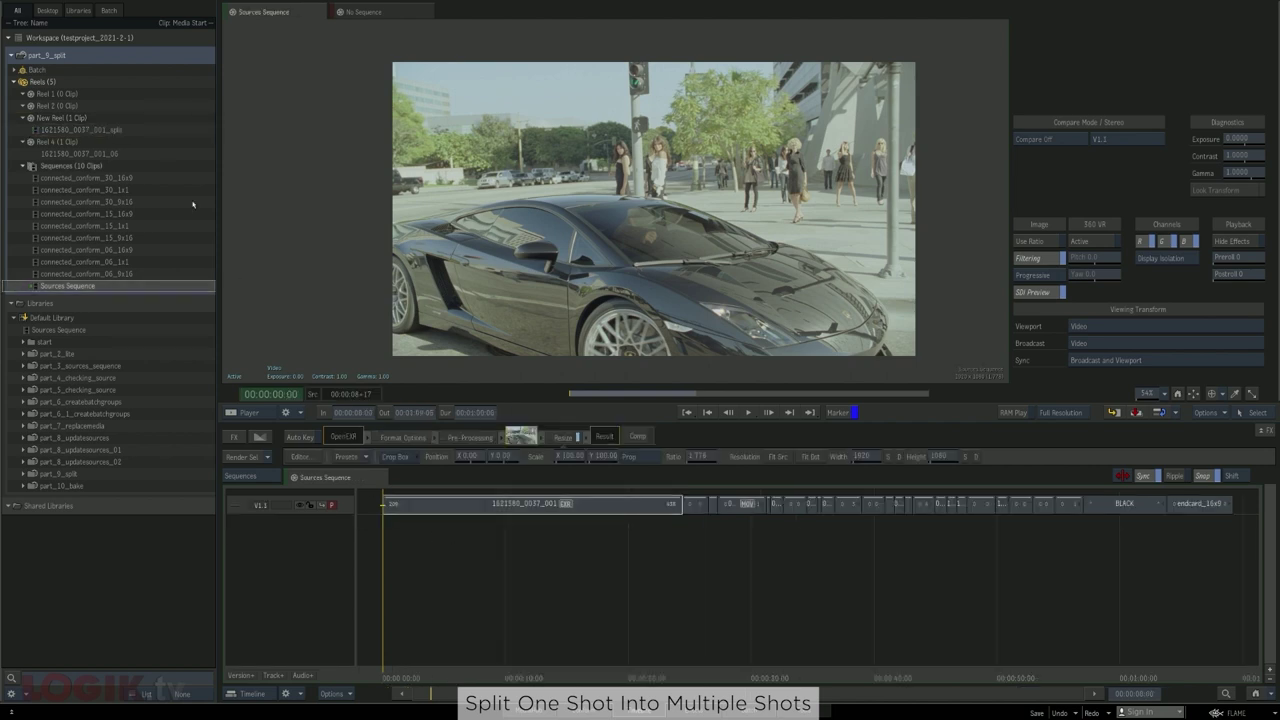
double_click(98, 131)
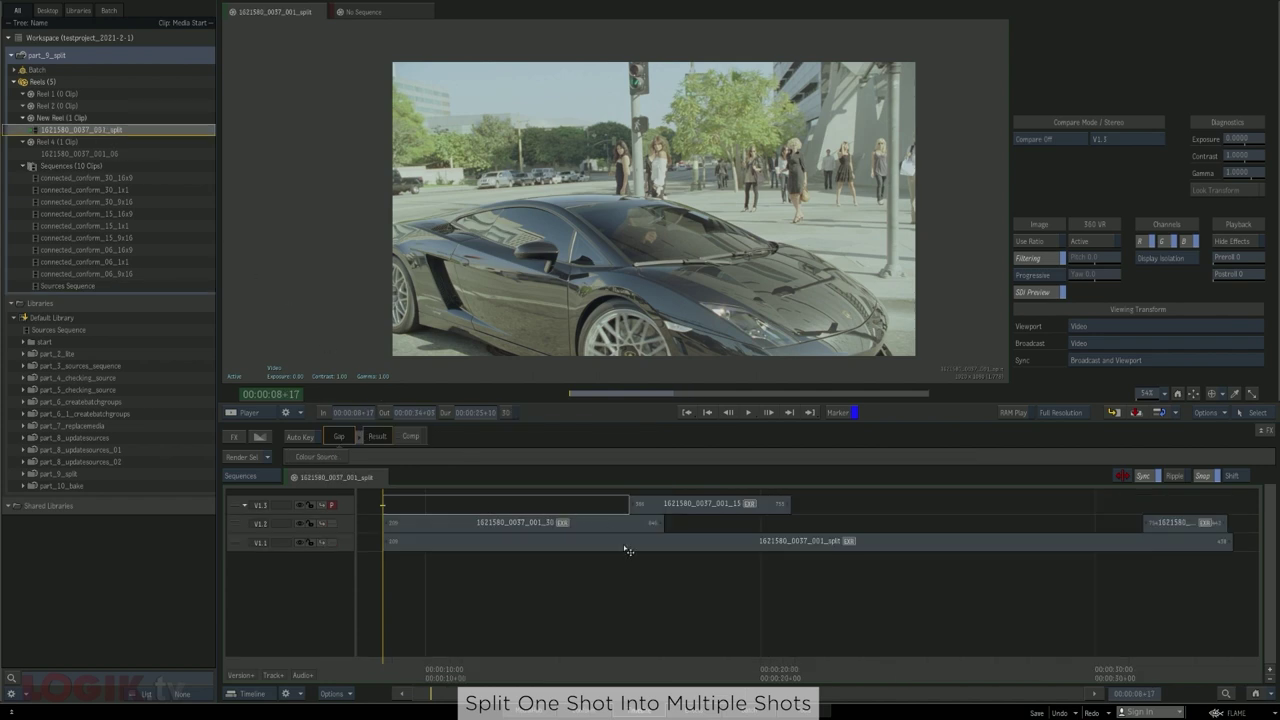
left_click(649, 591)
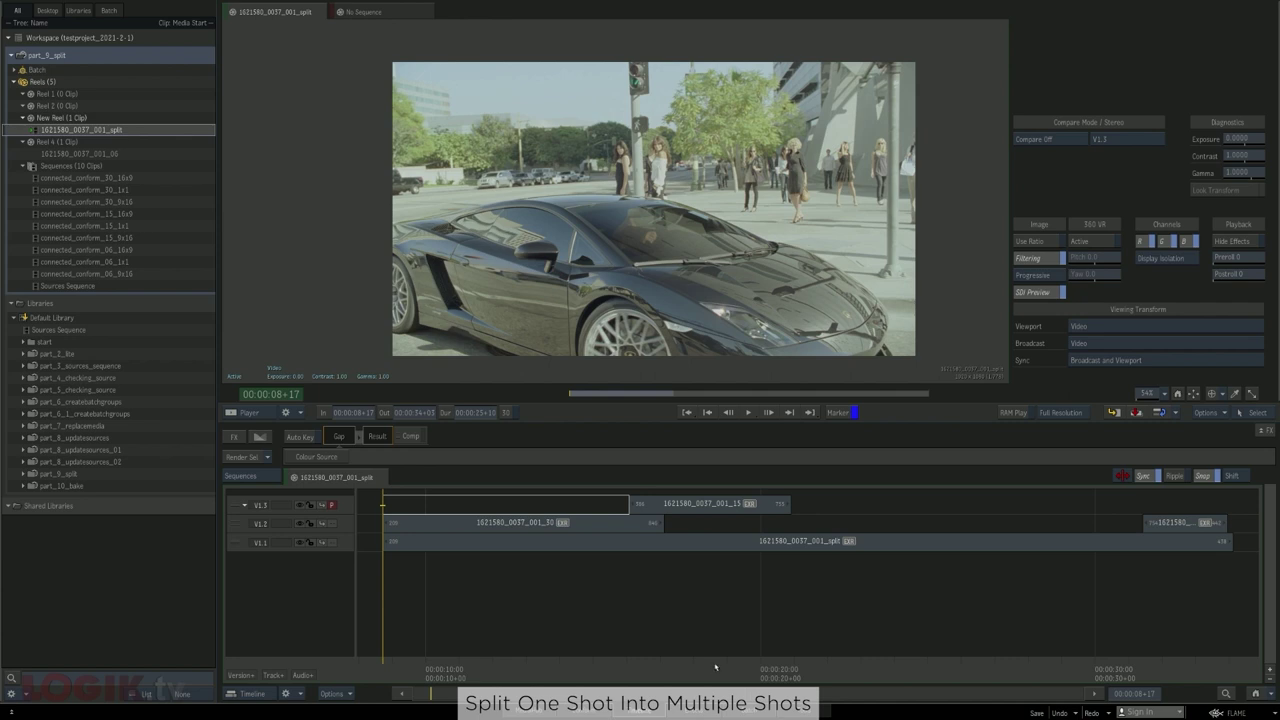
right_click(644, 541)
mouse_move(700, 677)
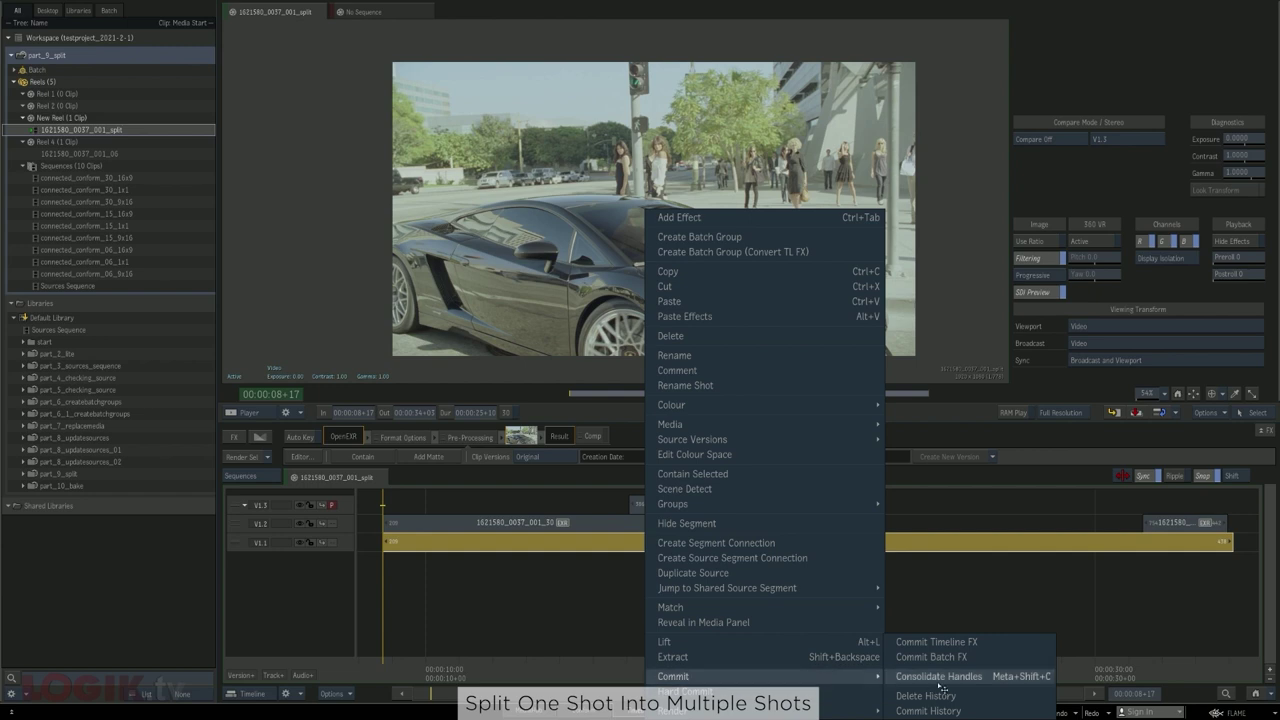
left_click(958, 573)
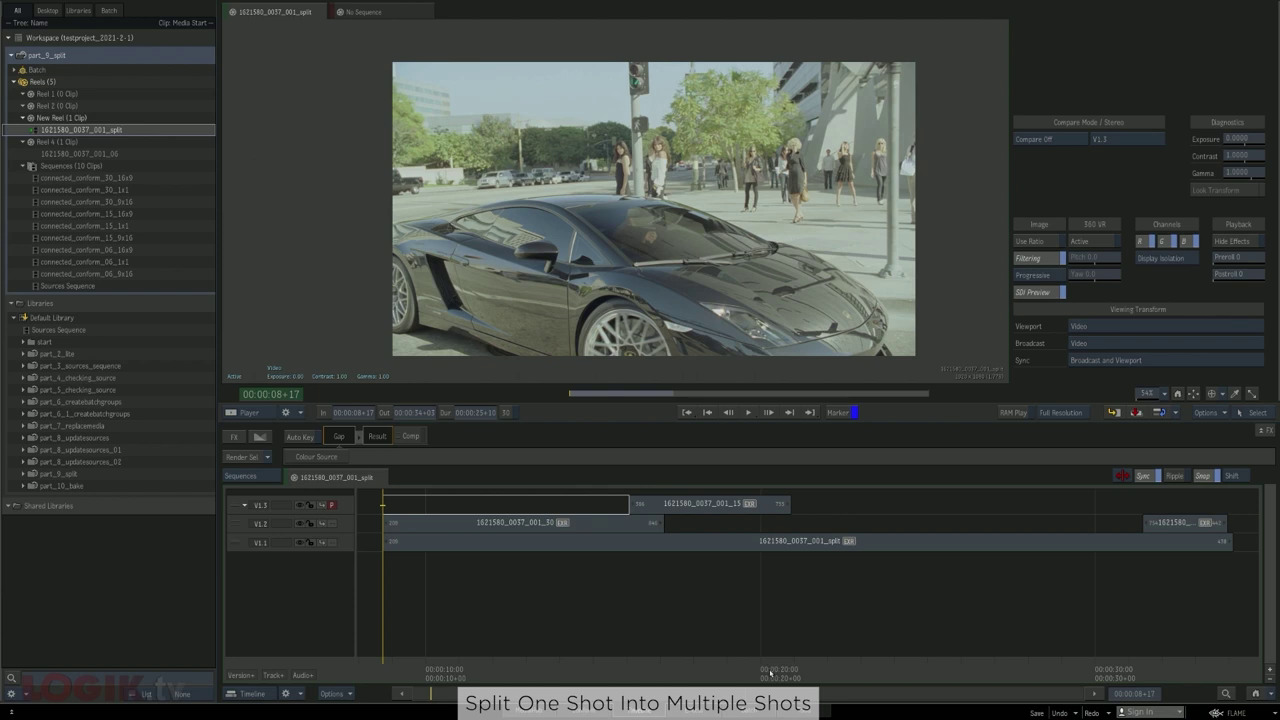
Cut the long V1.1 segment at the end of the _15 segment, at timecode 00:00:20+22
left_click_drag(770, 675, 790, 675)
key("Page_Down")
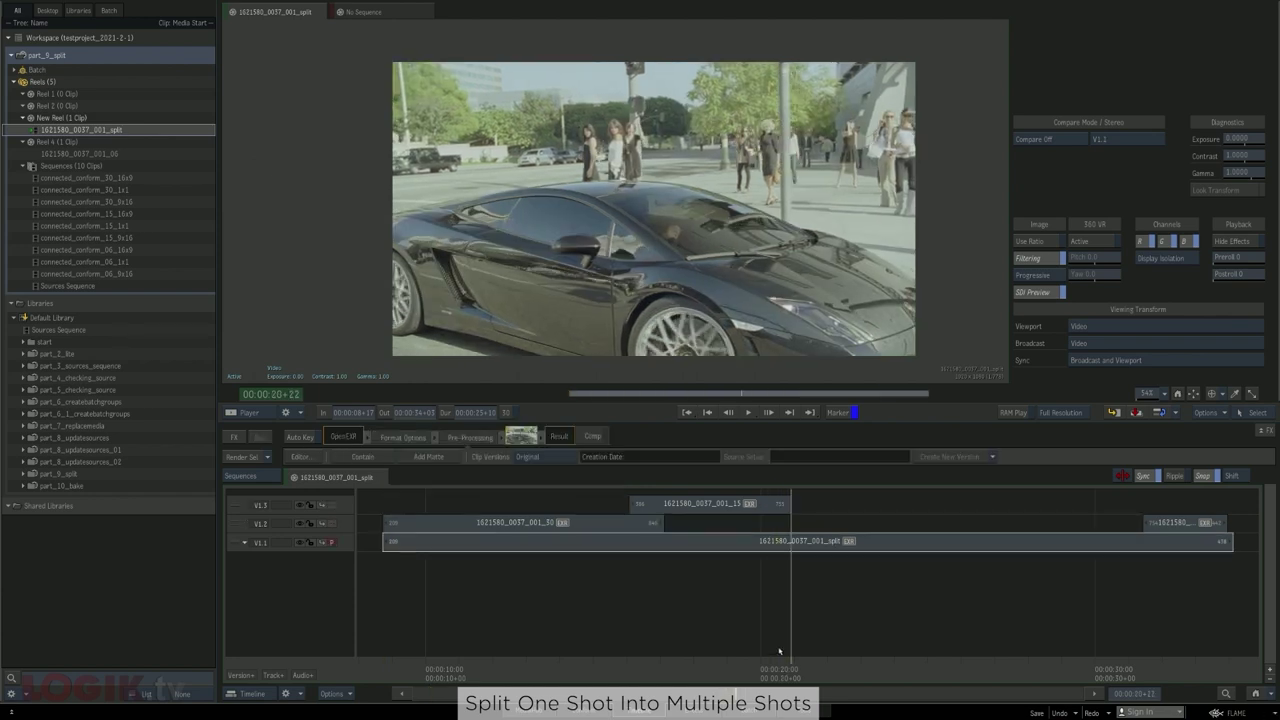
key("ctrl+a")
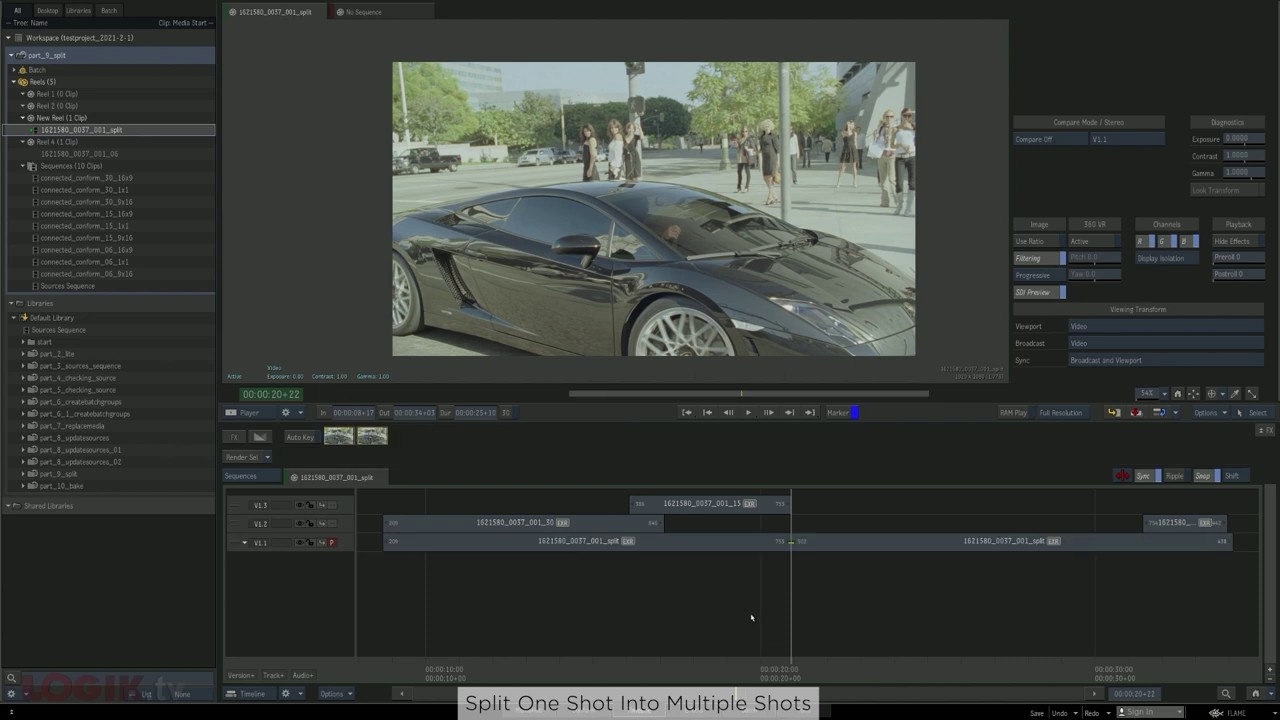
Consolidate the handles of the first cut segment on V1.1 to 10 frames
left_click(710, 546)
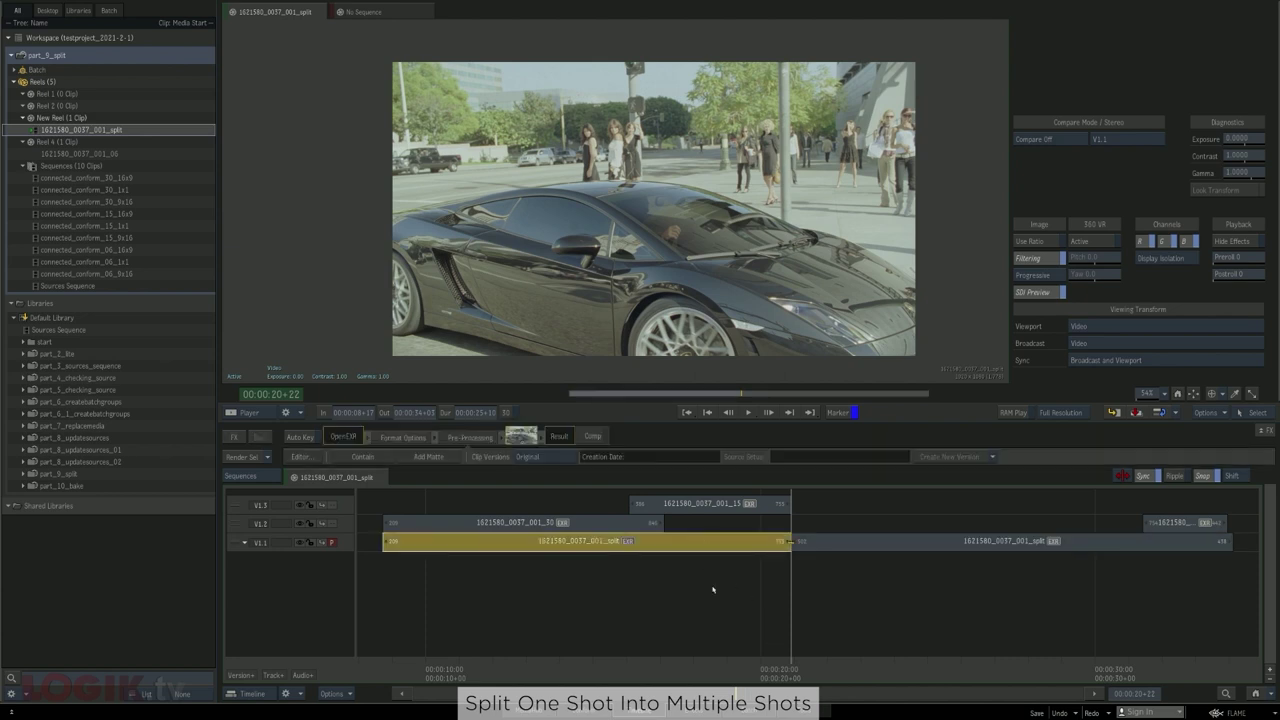
right_click(700, 548)
mouse_move(890, 681)
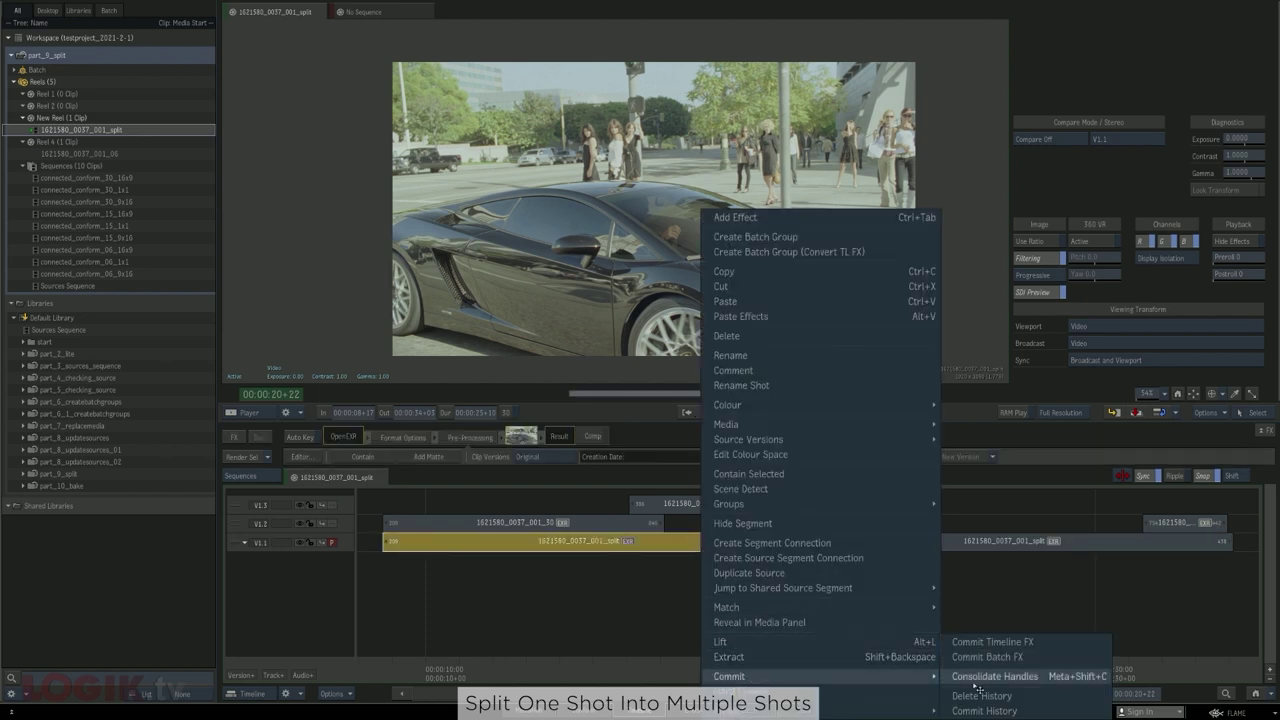
left_click(974, 680)
type("10")
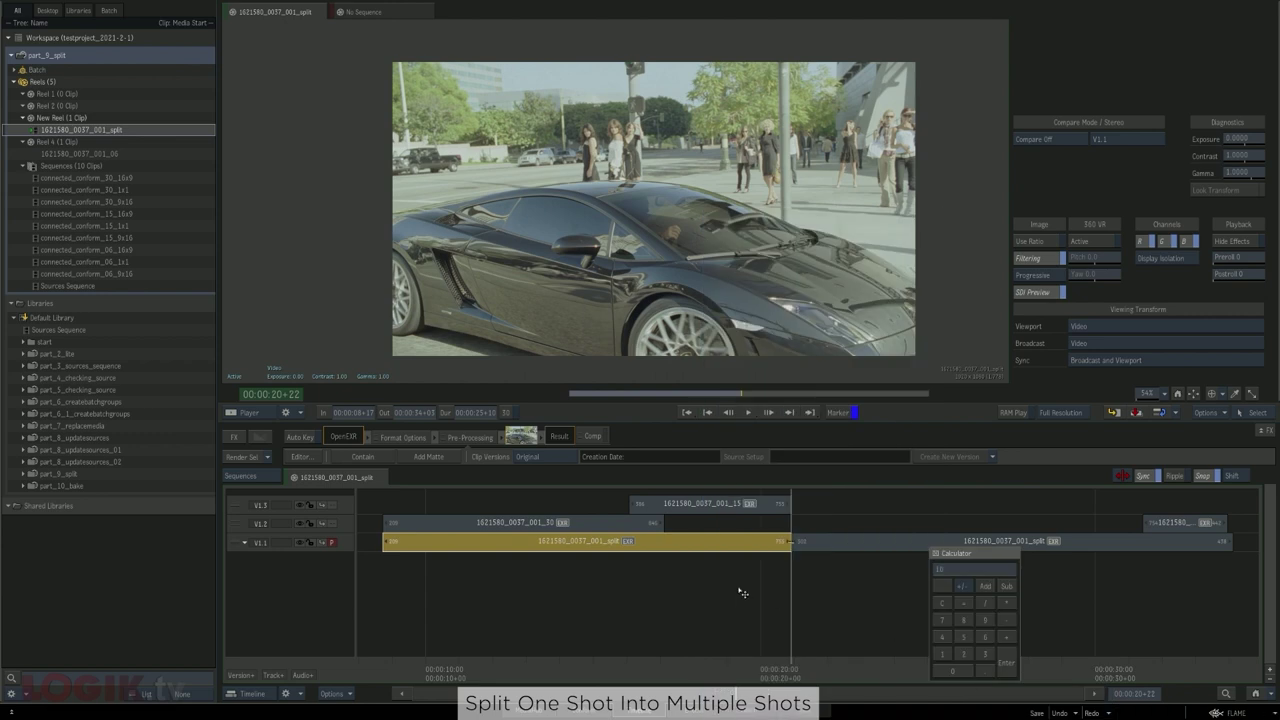
key("Return")
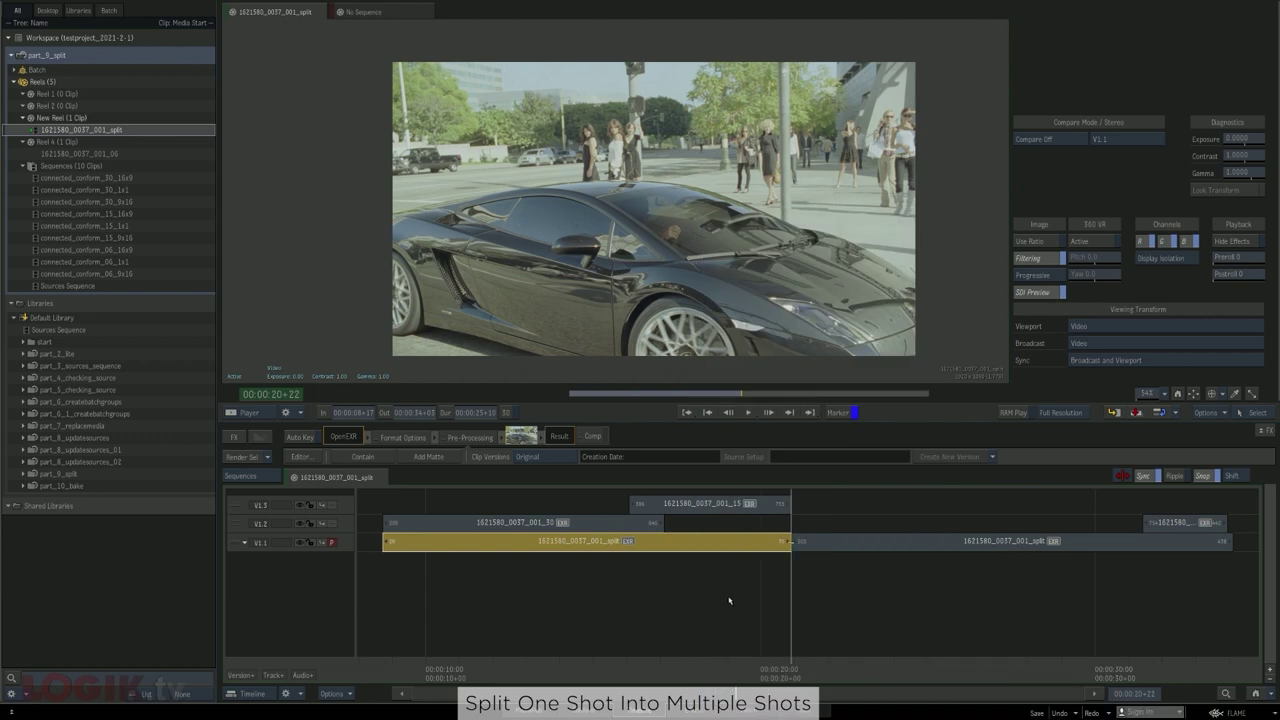
left_click(729, 601)
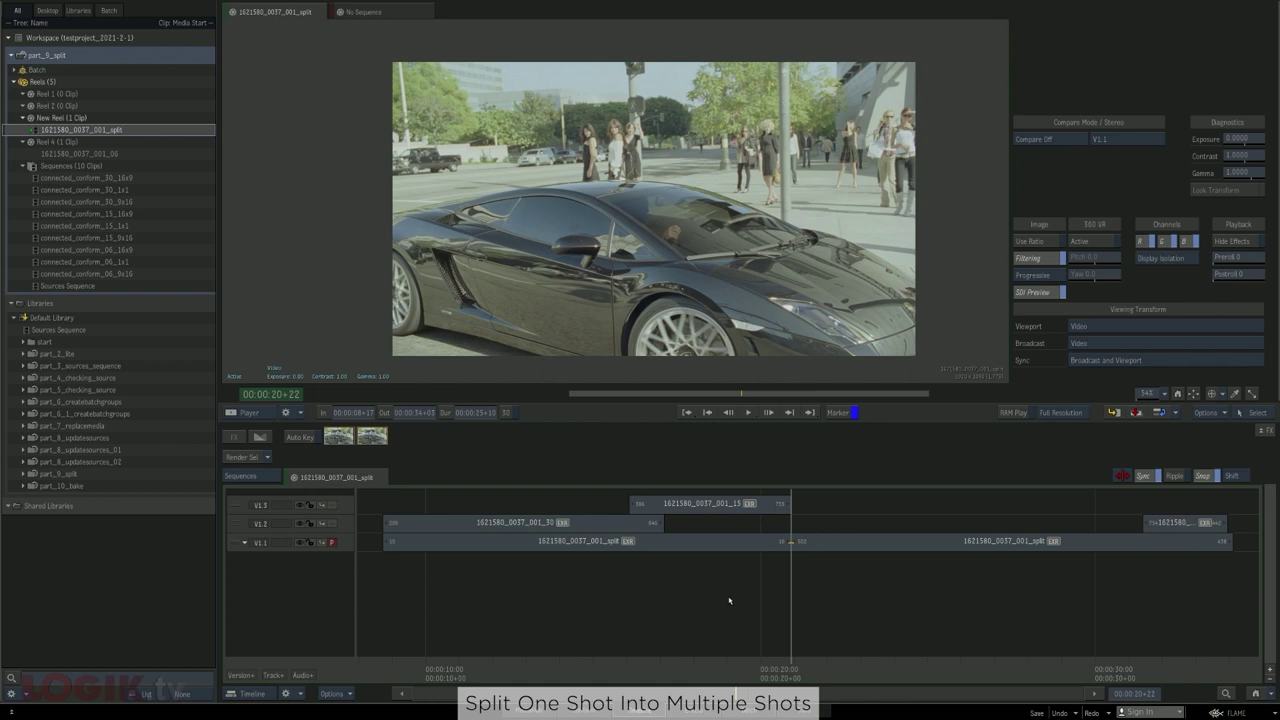
Cut the V1.1 segment at both ends of the _06 segment, starting at timecode 00:00:31+10
left_click(1141, 663)
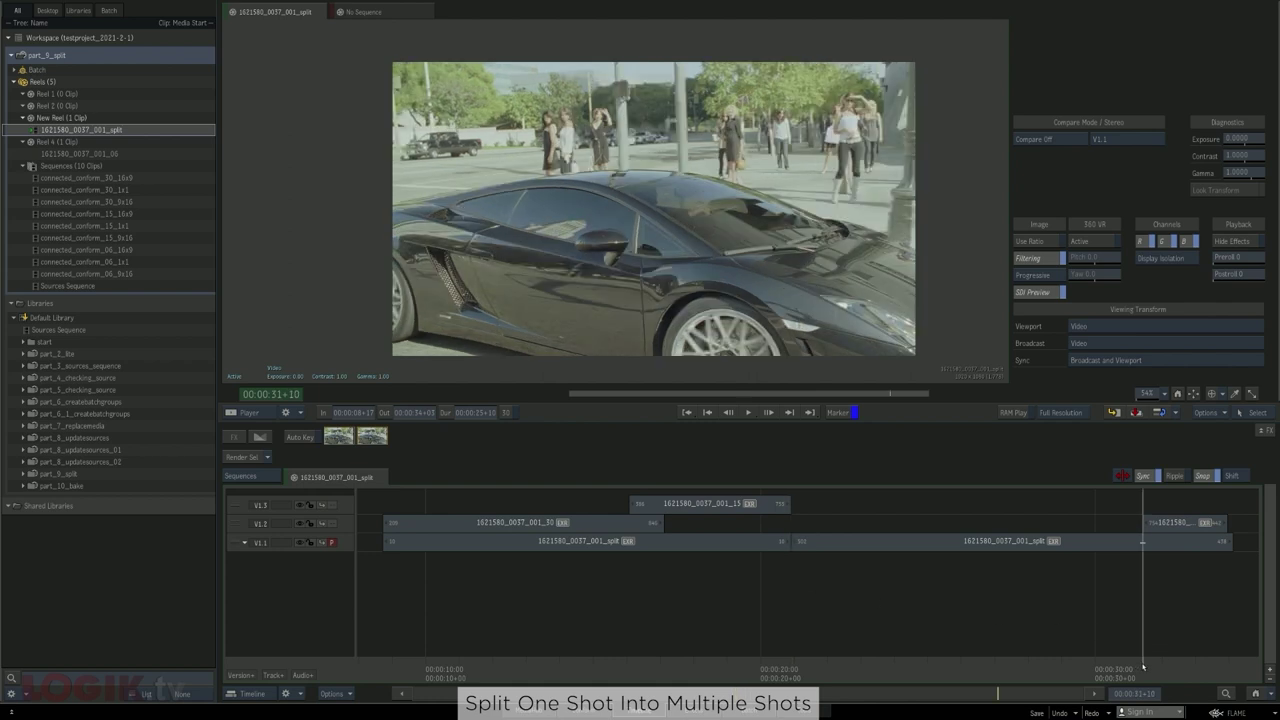
key("ctrl+v")
key("Down")
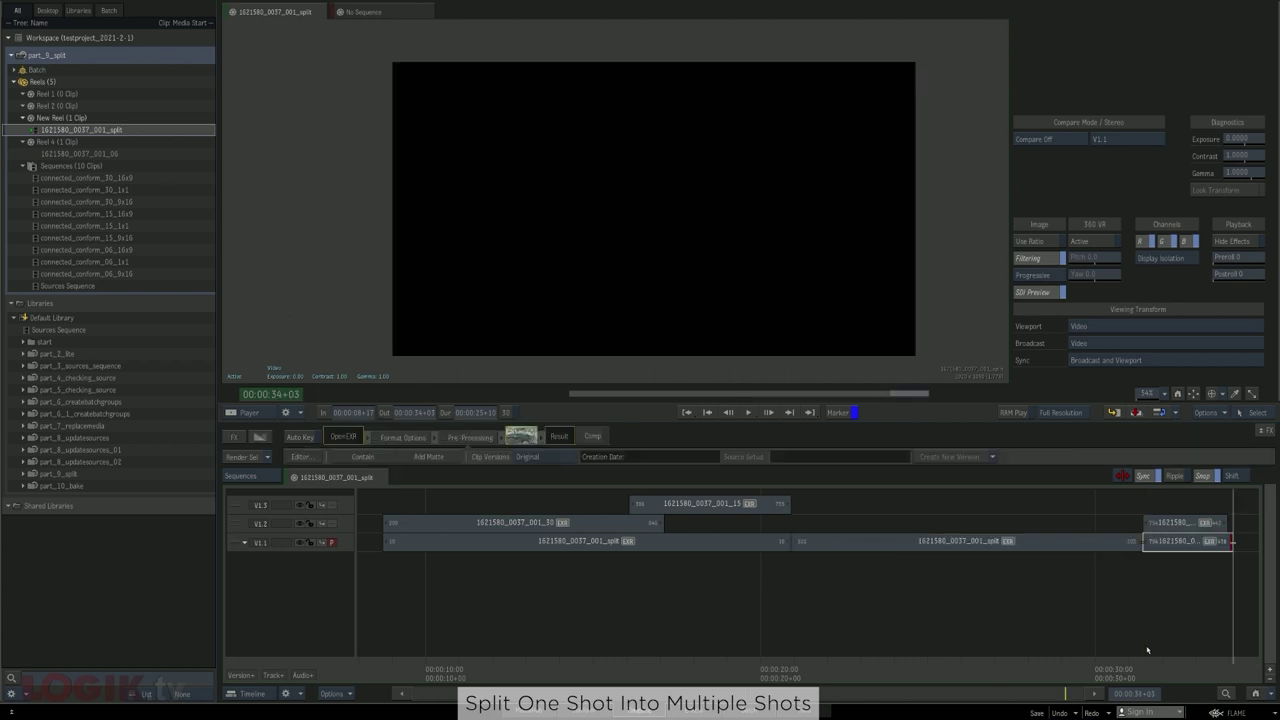
key("Up")
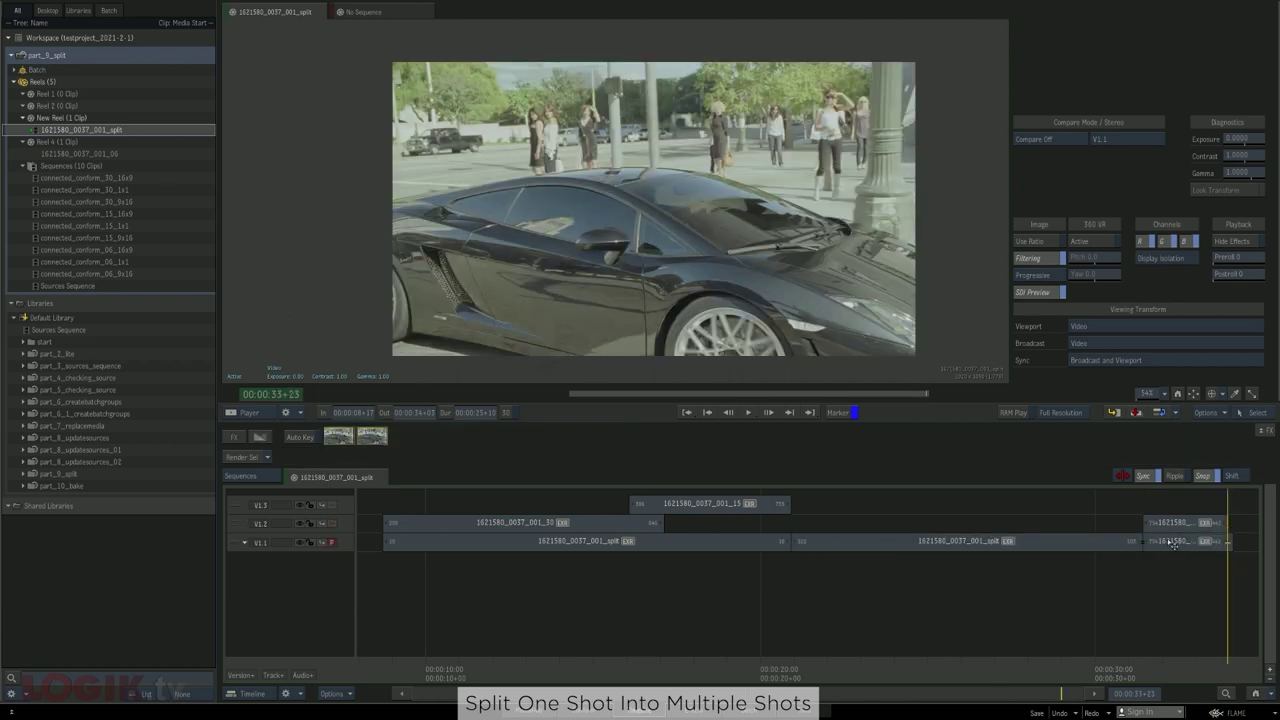
Consolidate the handles of the V1.1 segment beneath the _06 segment
right_click(1172, 541)
mouse_move(1050, 676)
left_click(892, 677)
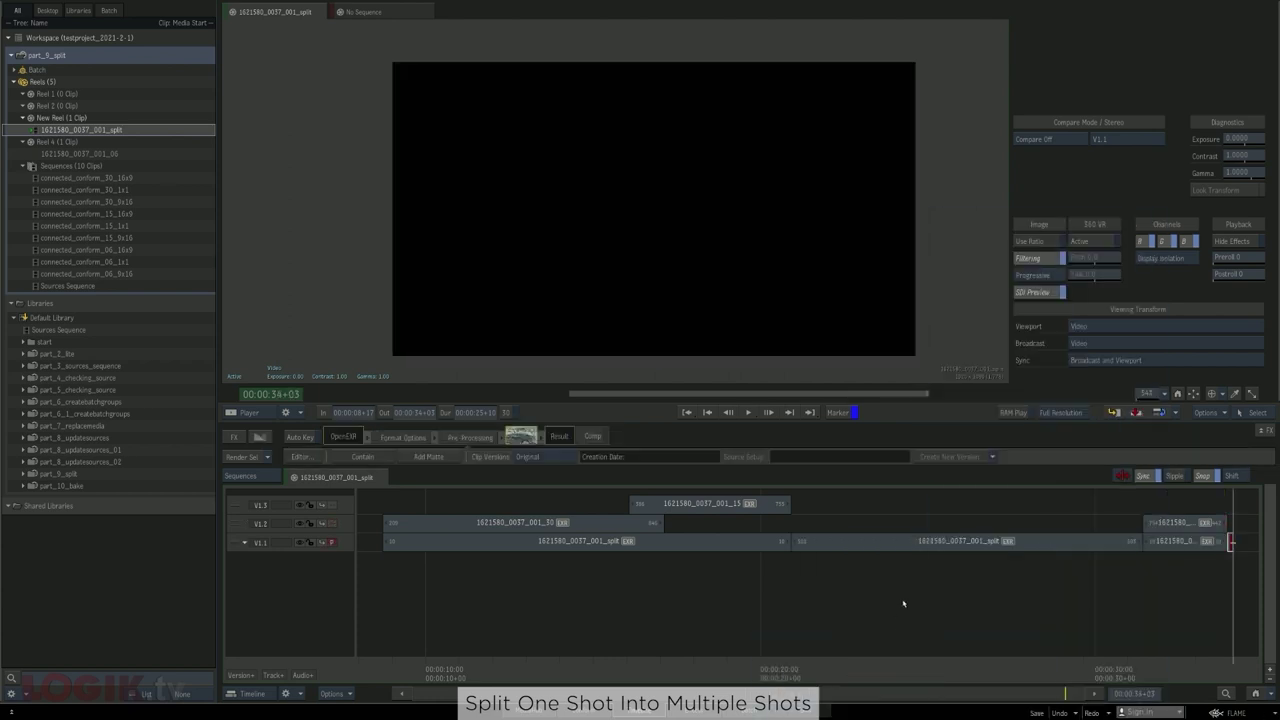
Match the first V1.1 segment out to Reel 4 and name the clip 1621580_0037_001_split_30_15
left_click(663, 542)
key("Escape")
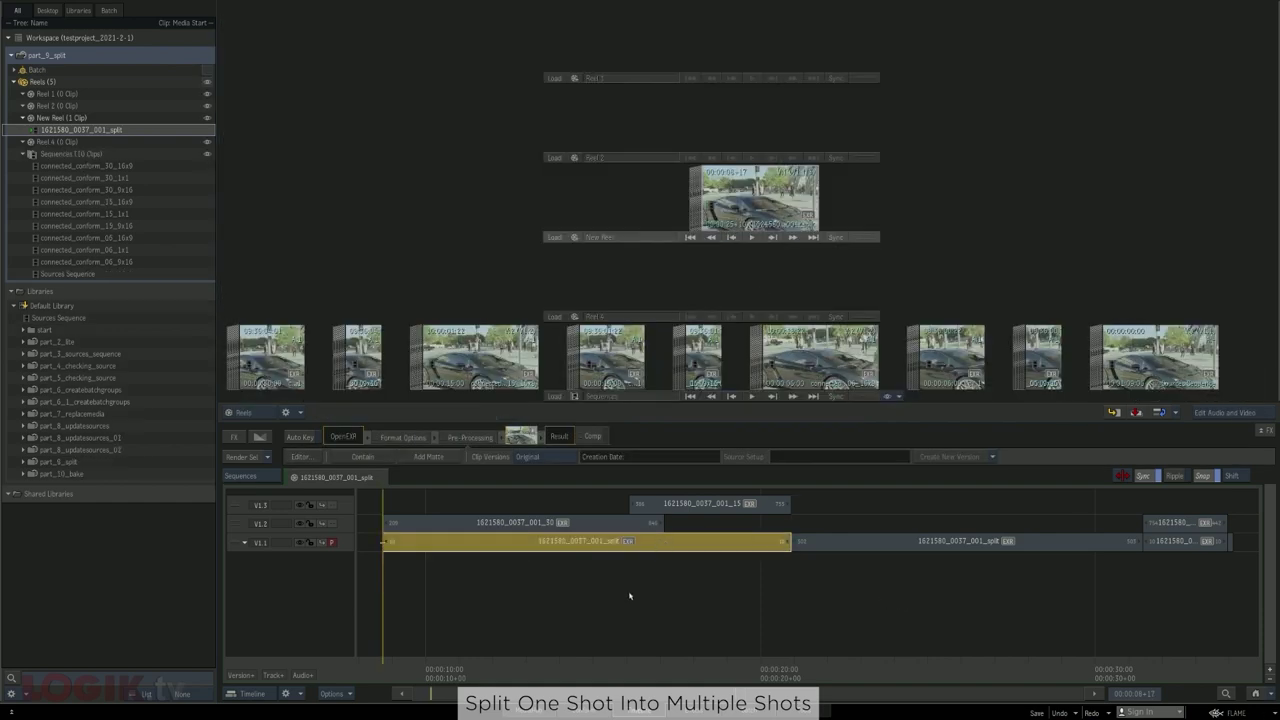
left_click_drag(619, 541, 649, 273)
left_click(648, 272)
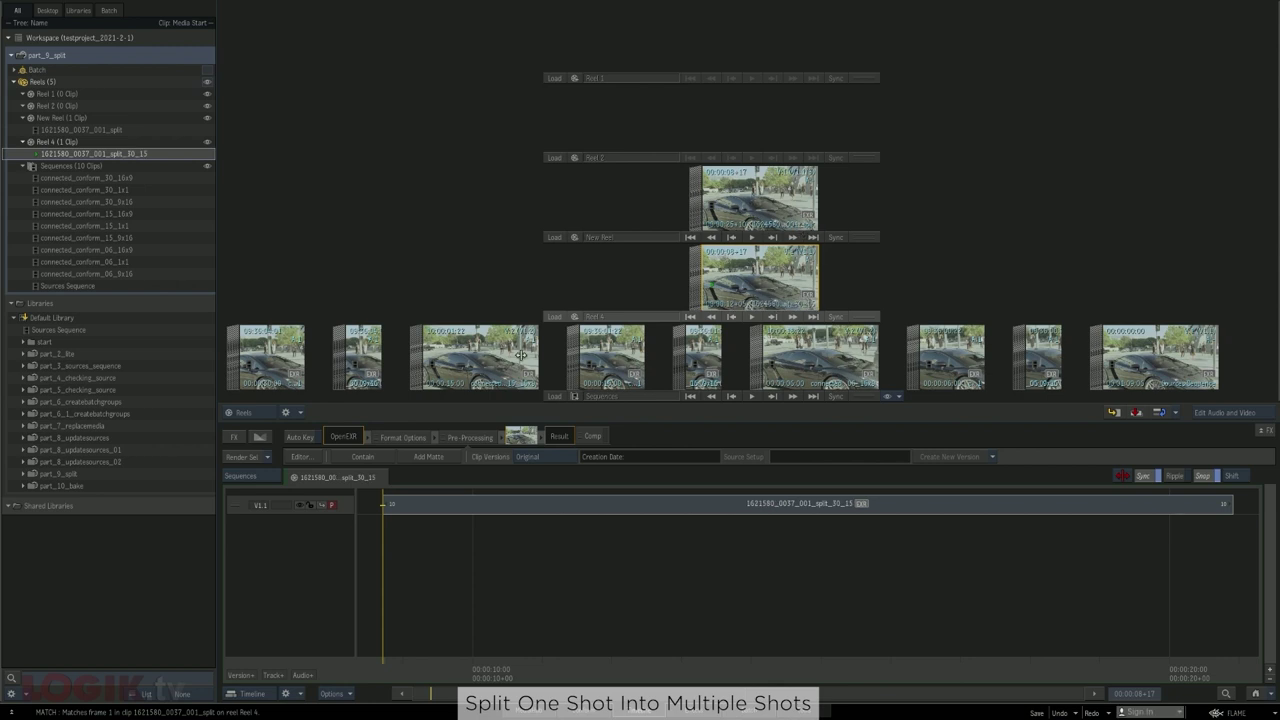
Create a source segment connection for the shared car shot in connected_conform_30_16x9, affecting the Sequences reel only
scroll(502, 350, "up", 3)
left_click(473, 361)
left_click(534, 529)
right_click(536, 529)
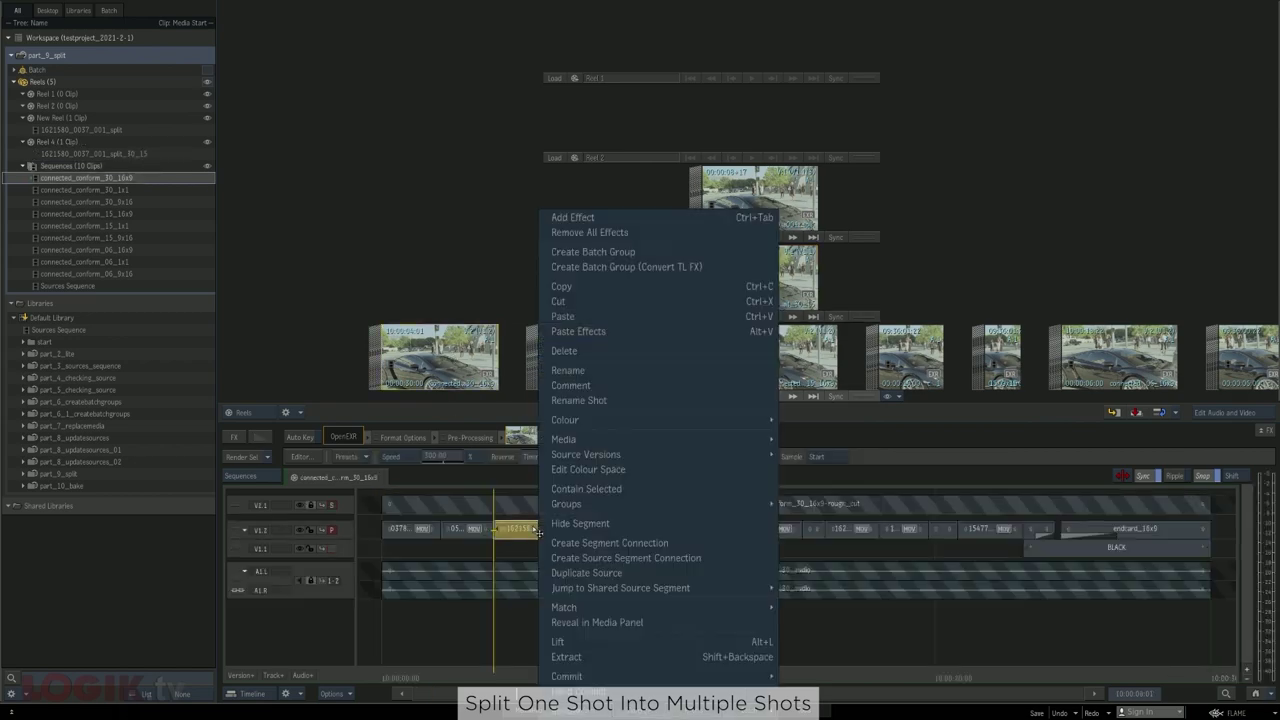
left_click(588, 560)
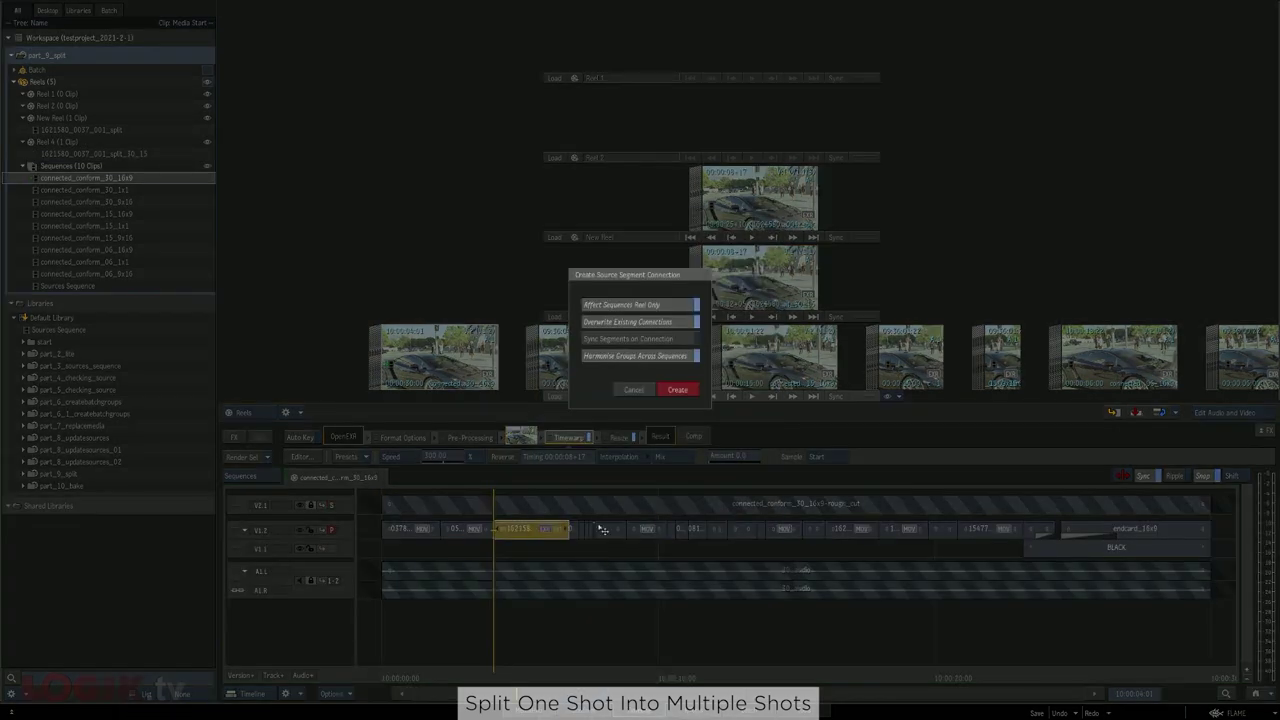
left_click(678, 390)
Move the 1621580_0037_001_split_30_15 clip to Reel 2 and the six 30 and 15 sequences to Reel 4
left_click(426, 354)
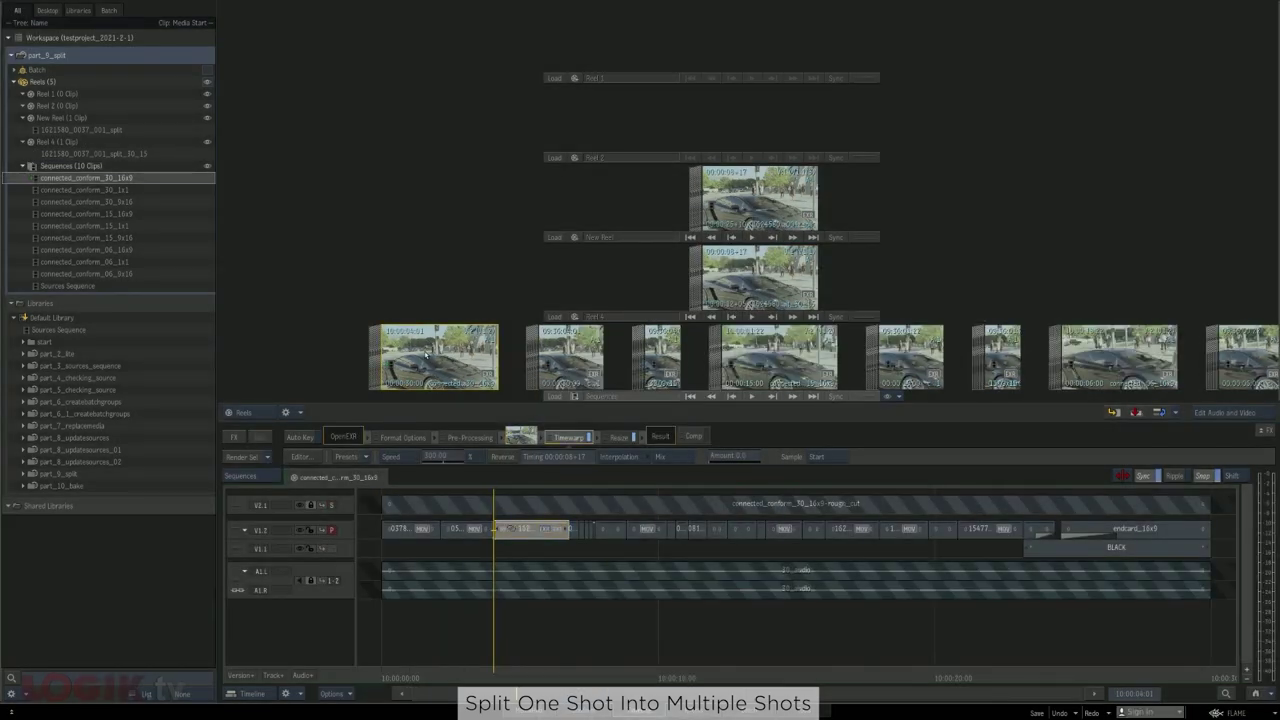
left_click(108, 239, "shift")
left_click_drag(751, 269, 755, 120)
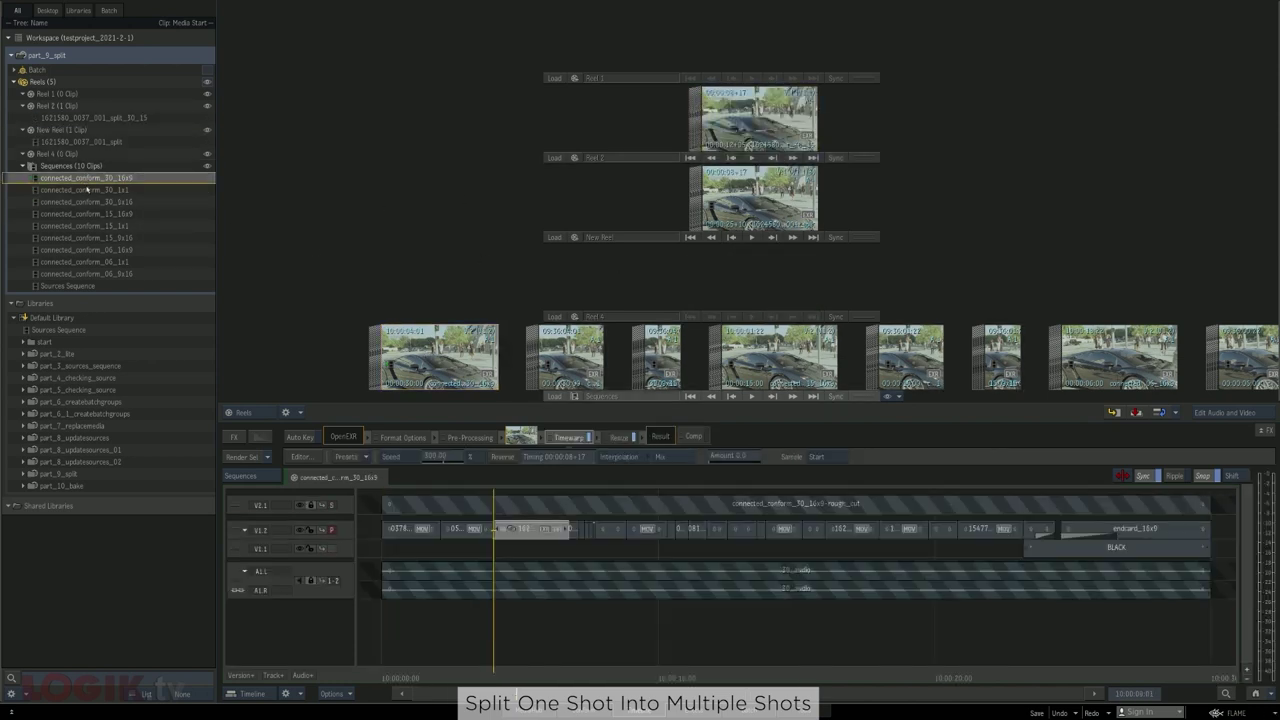
left_click(96, 238, "shift")
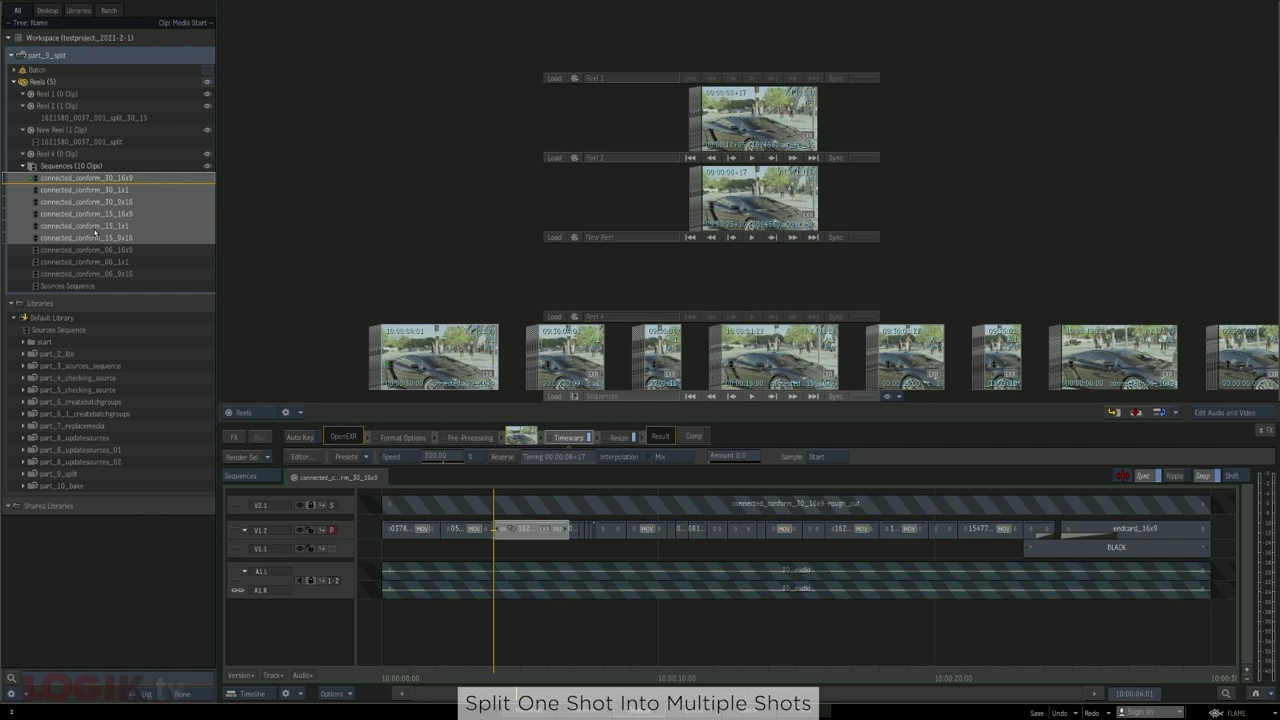
left_click_drag(96, 232, 605, 282)
Duplicate the connected car shot segment with scope Current Reel and connection Replace On Current Segments
left_click(490, 283)
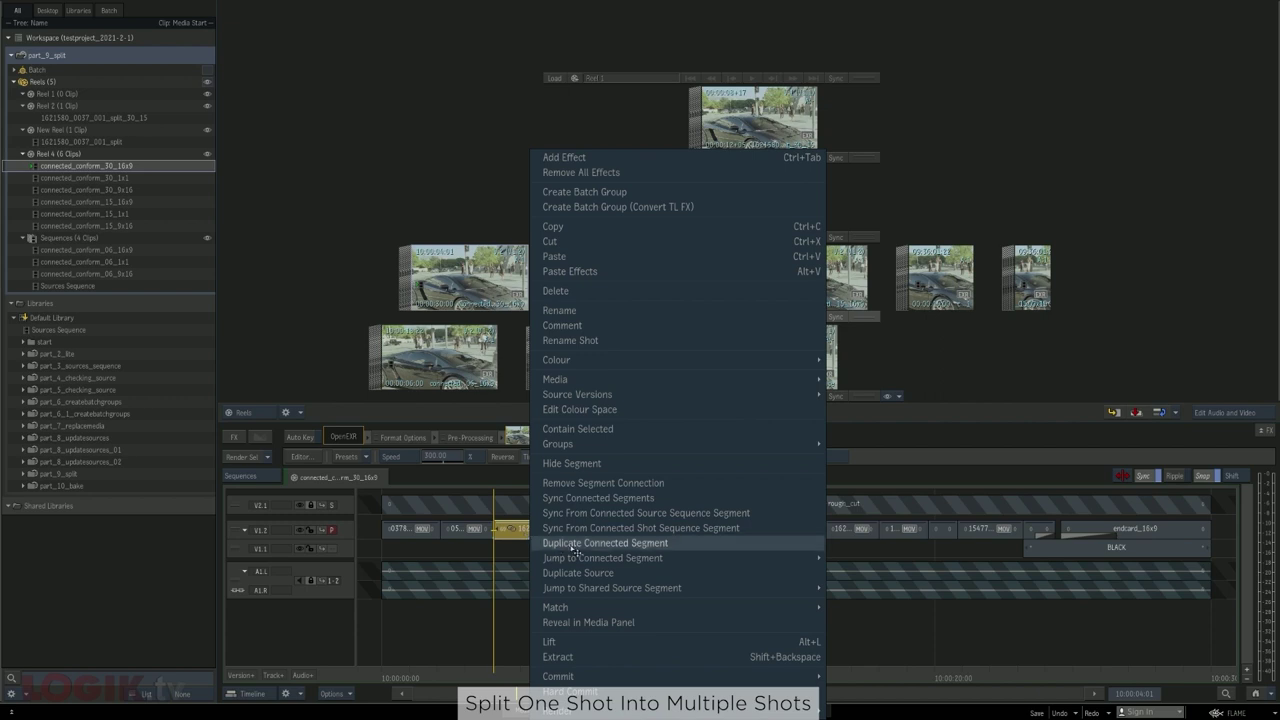
left_click(576, 545)
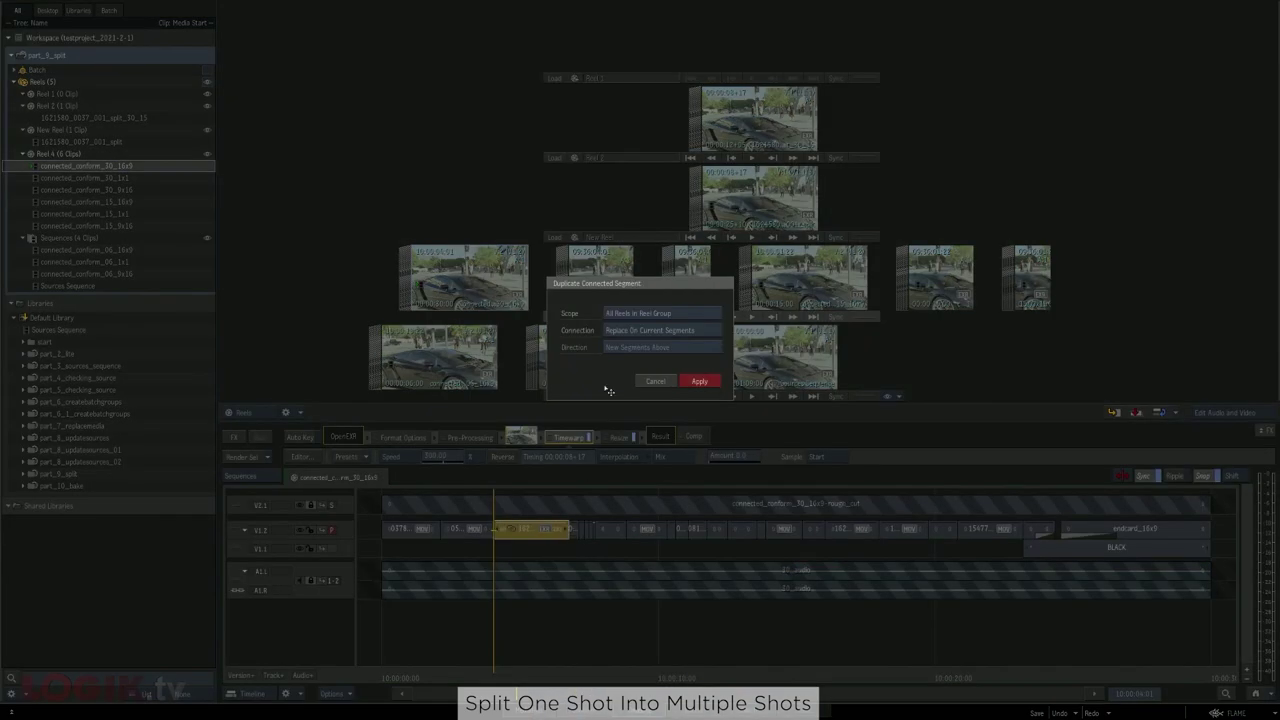
left_click(650, 316)
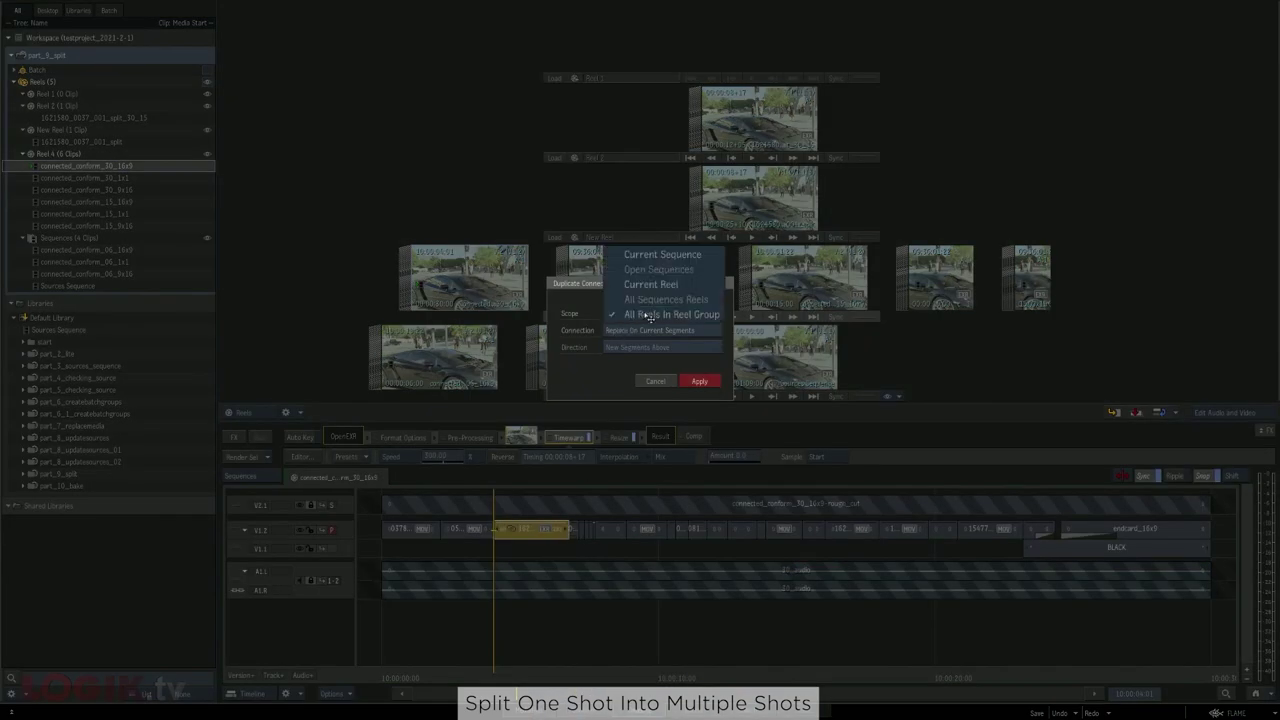
left_click(711, 289)
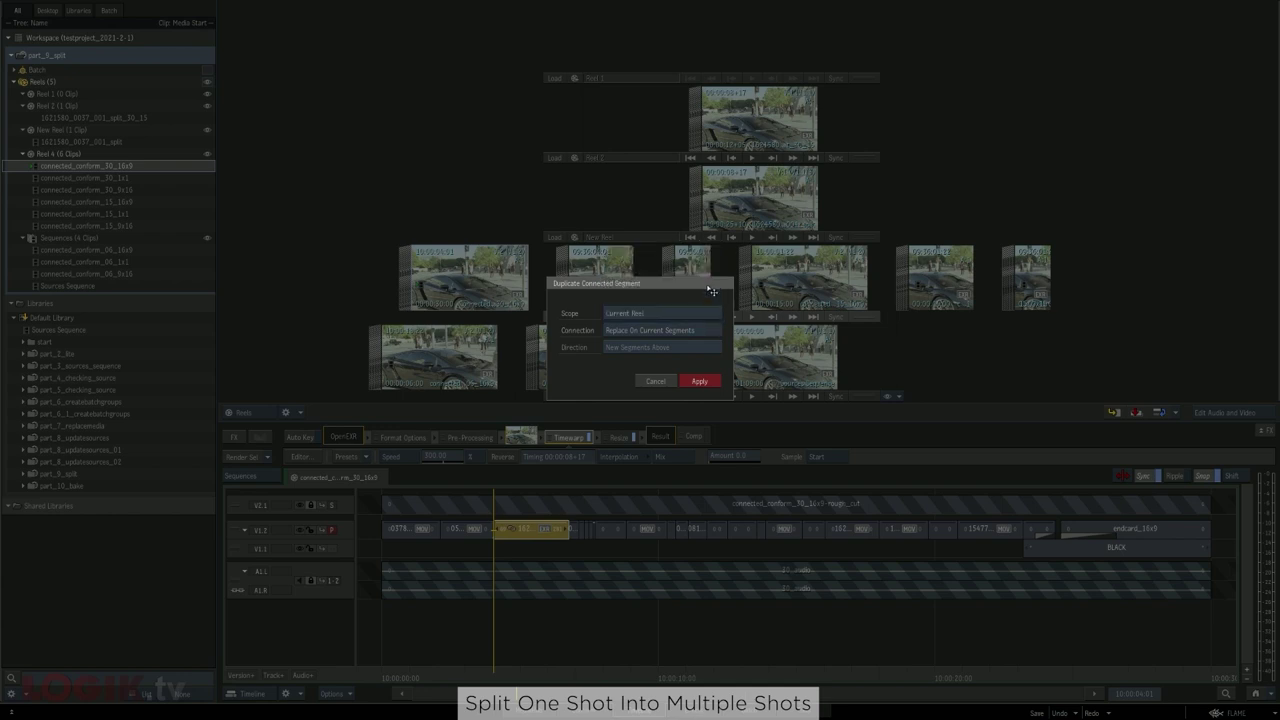
left_click(694, 339)
left_click(694, 340)
left_click(699, 382)
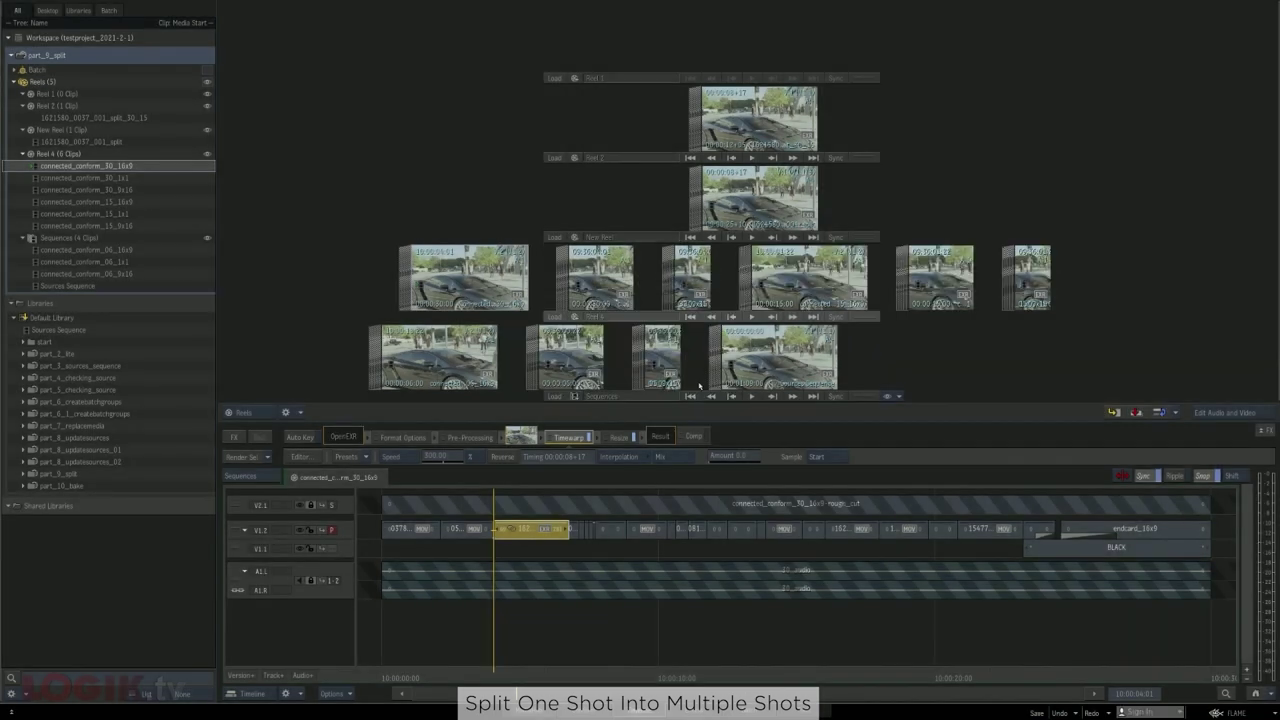
Check which sequences hold segments connected to the car shot in connected_conform_30_16x9
right_click(539, 538)
mouse_move(559, 558)
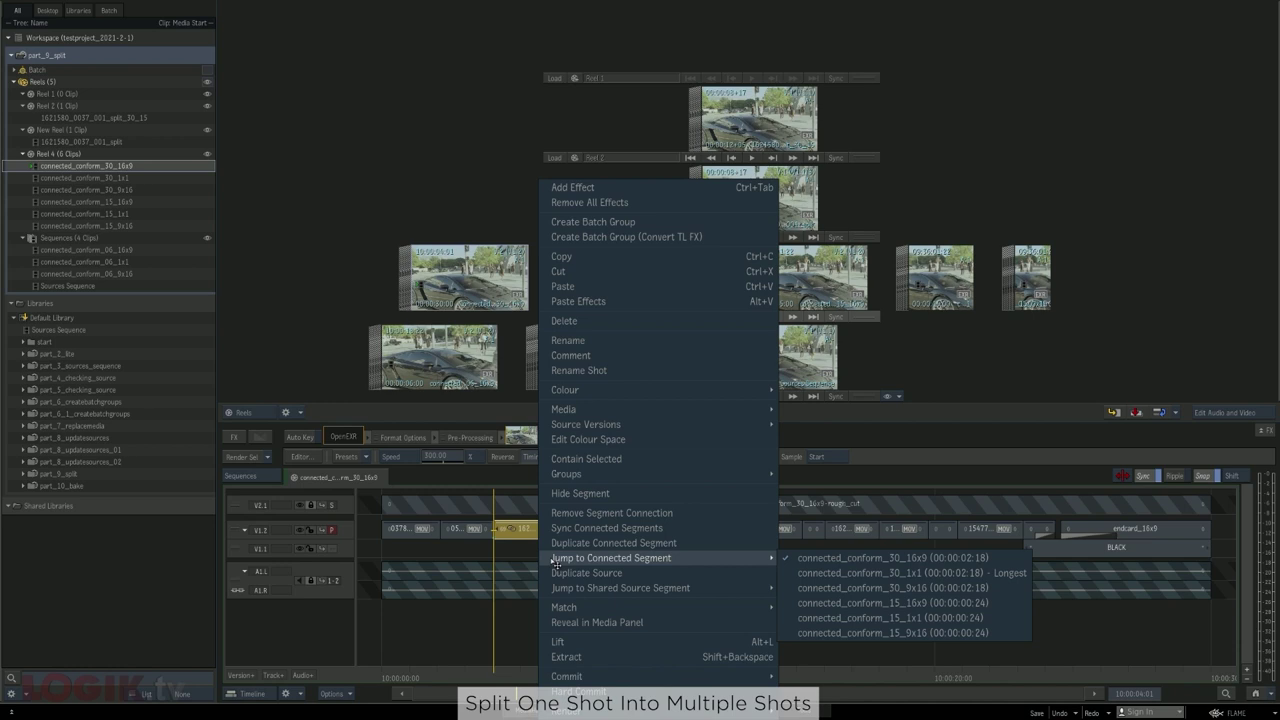
left_click(509, 561)
Make connected_conform_30_16x9 the edit destination and replace its car shot with 1621580_0037_001_split_30_15, accepting the frame rate mismatch
right_click(346, 485)
left_click(357, 515)
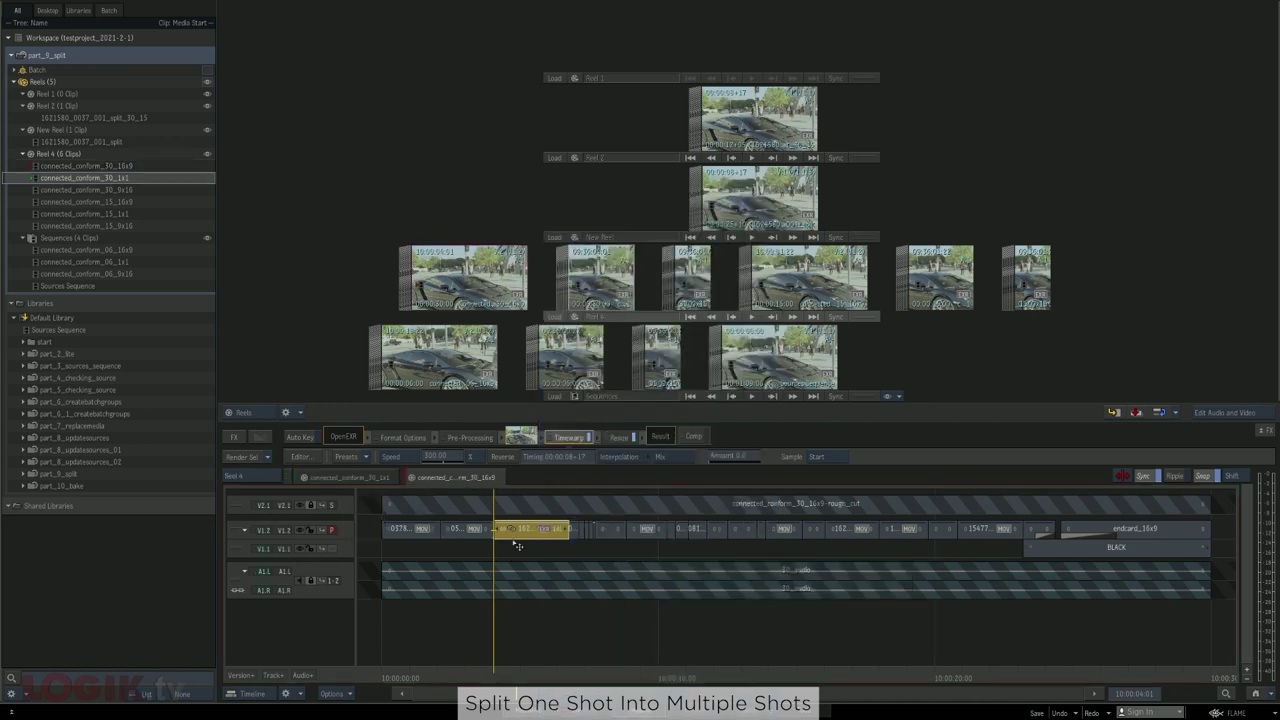
left_click(757, 150)
left_click_drag(754, 236, 547, 537)
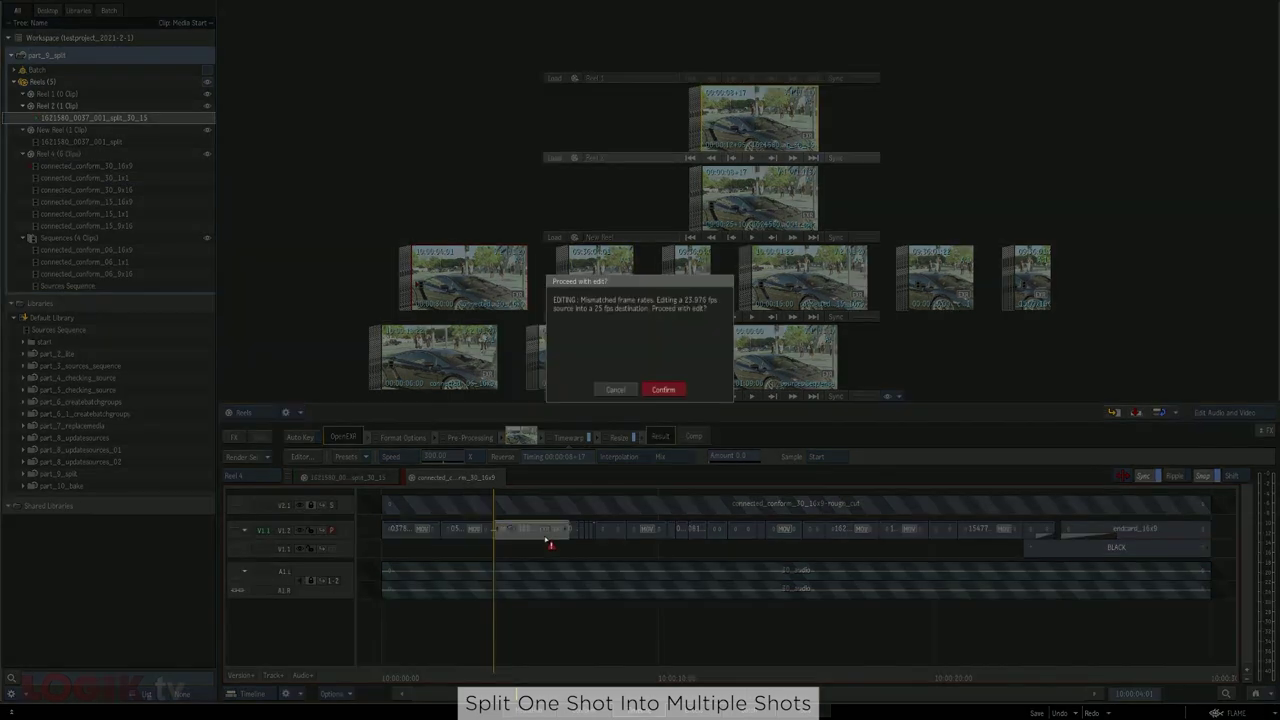
left_click(666, 391)
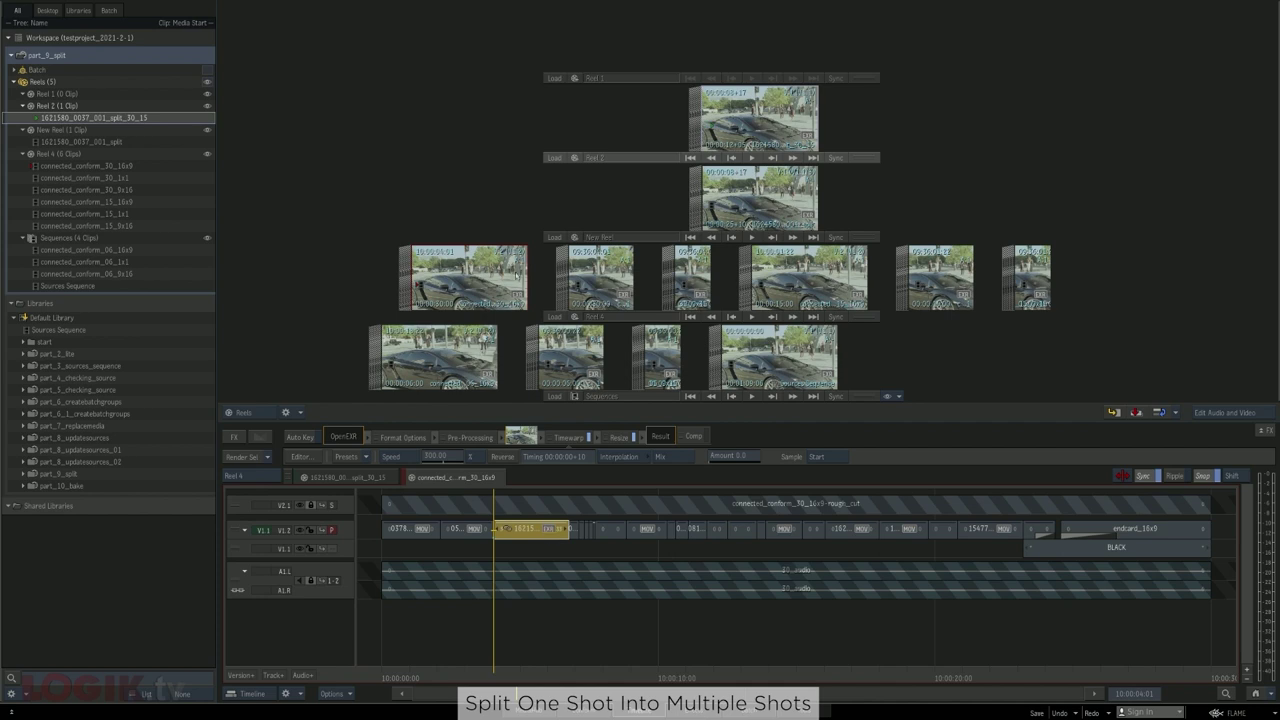
Move the six 30 and 15 sequences from Reel 4 back to the Sequences reel
left_click(480, 281)
left_click(1023, 292, "shift")
left_click_drag(1023, 292, 352, 357)
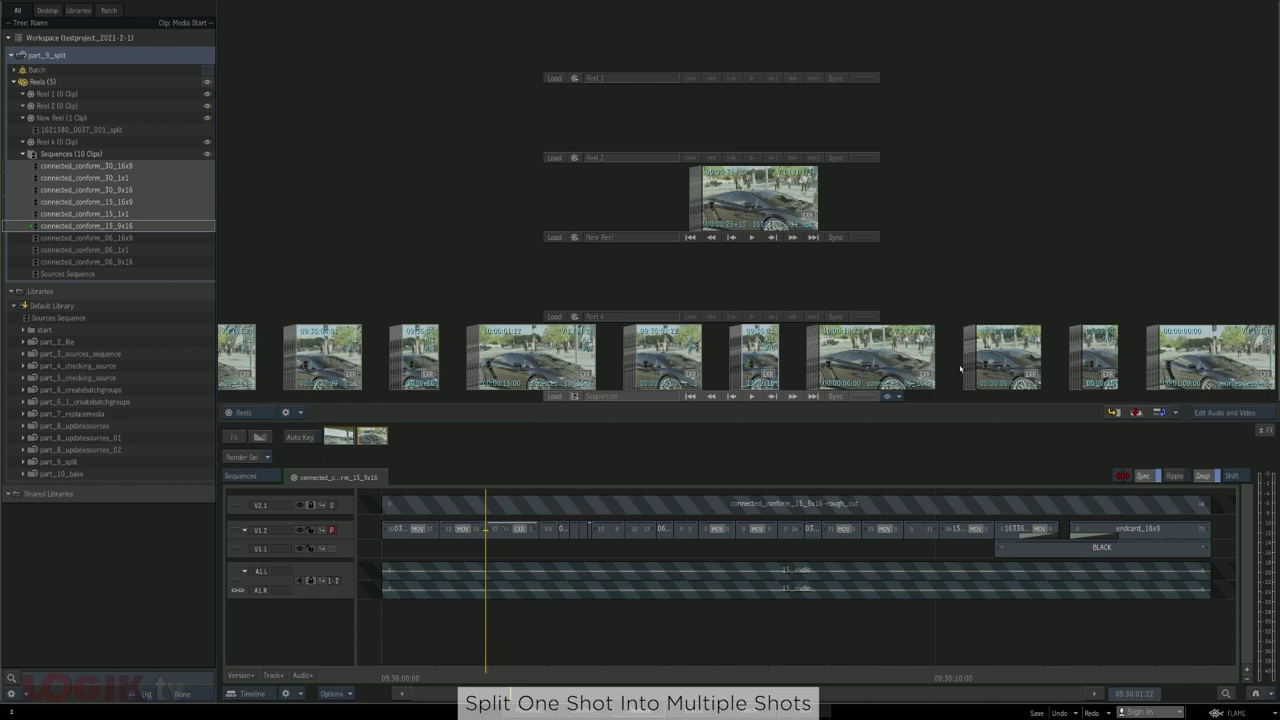
Match the segment beneath _06 in the split timeline out to Reel 2 and name it 1621580_0037_001_split_06
double_click(792, 205)
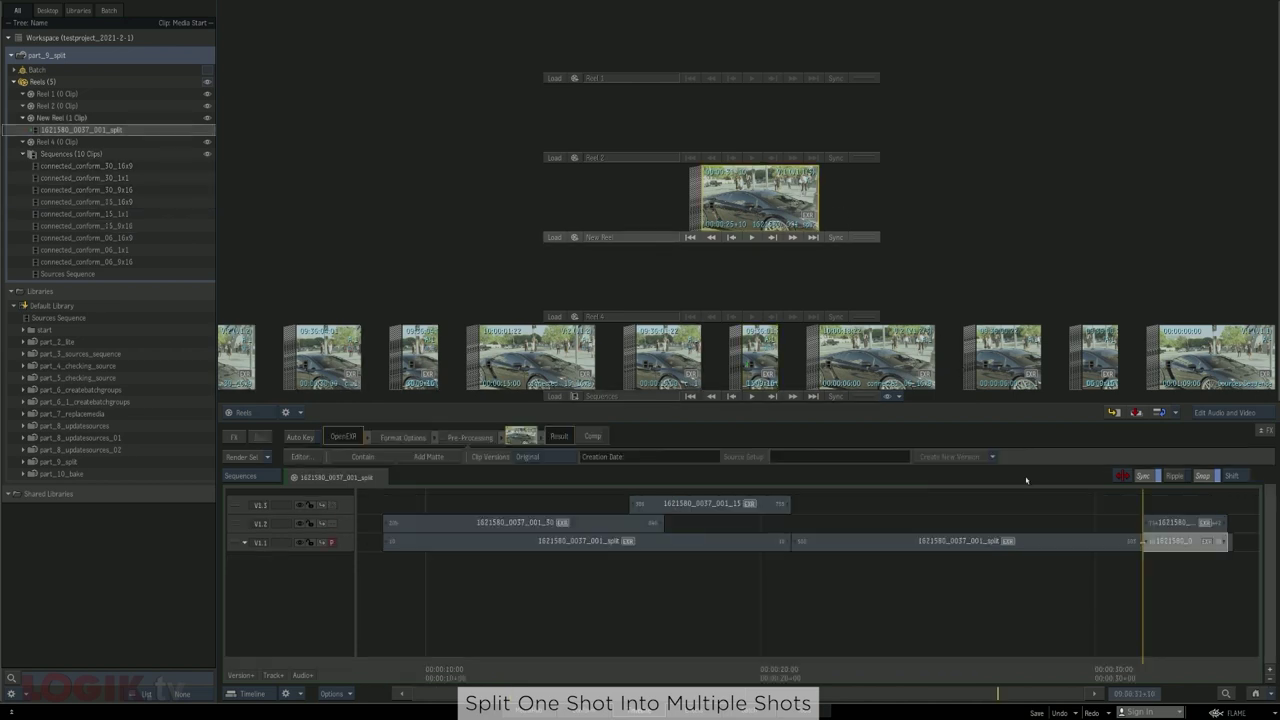
left_click_drag(1166, 541, 739, 119)
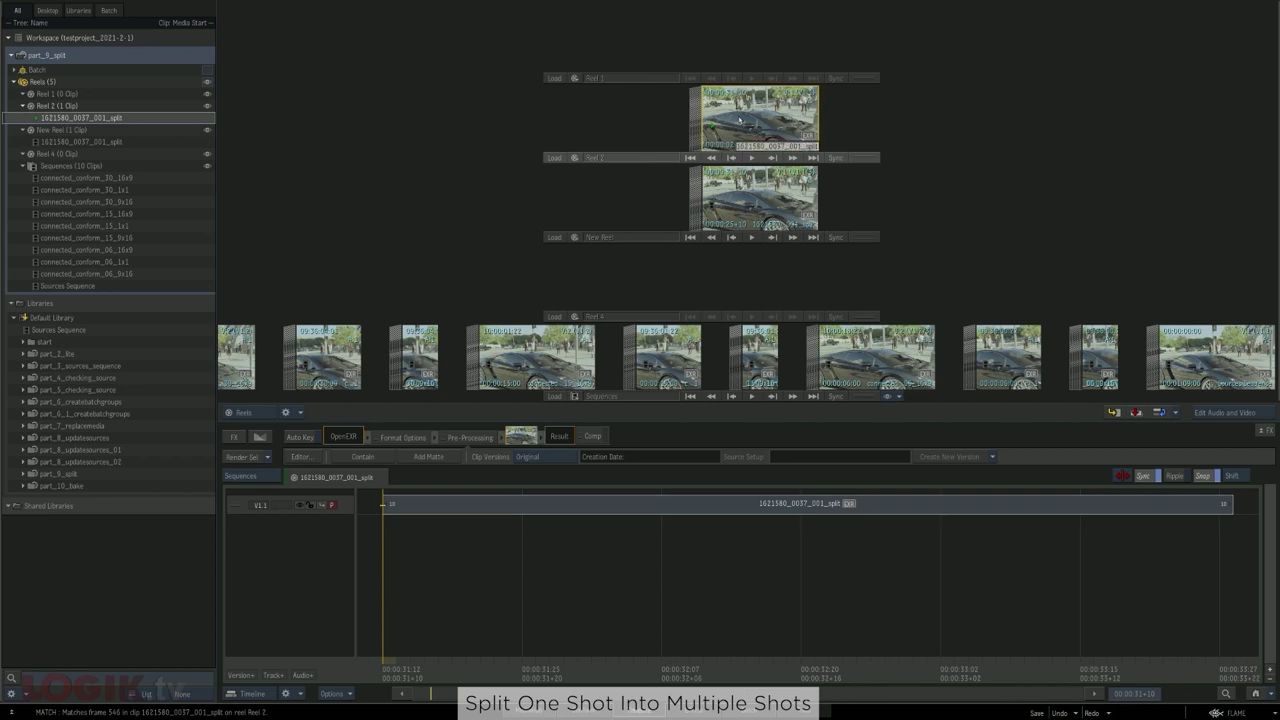
type("_06")
key("Return")
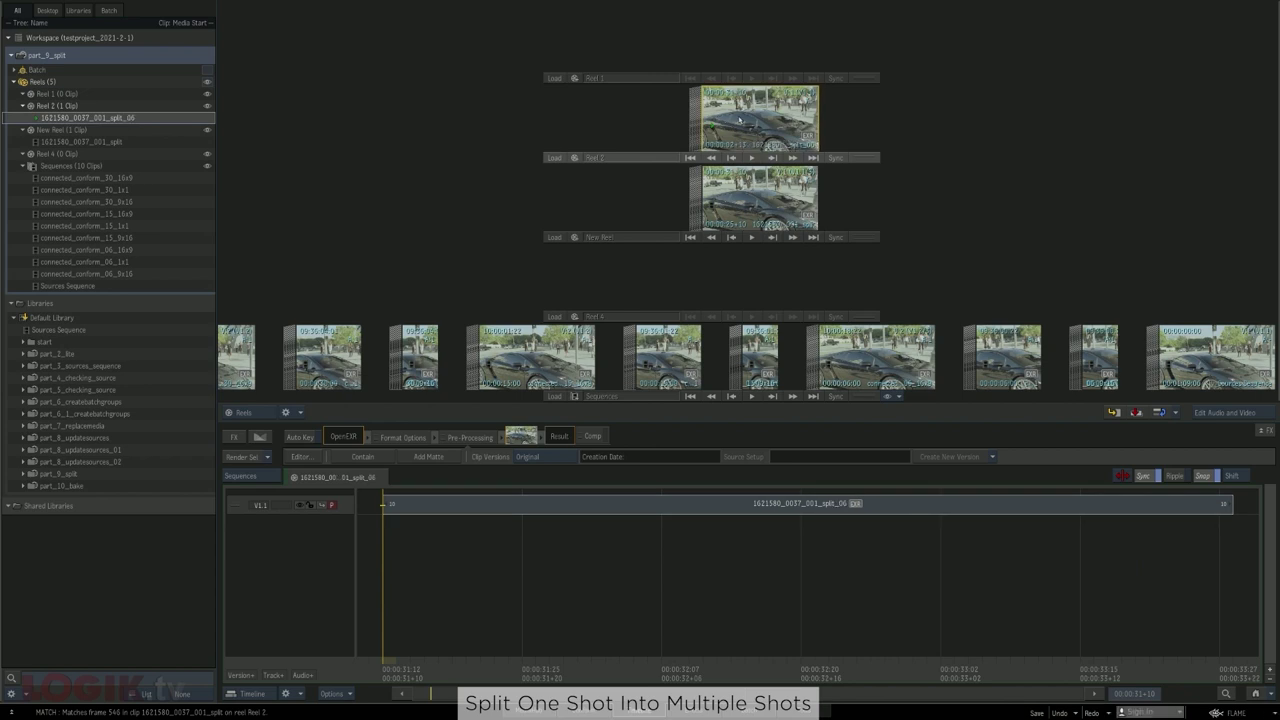
Open connected_conform_06_16x9 as the edit destination
left_click(904, 363)
right_click(892, 361)
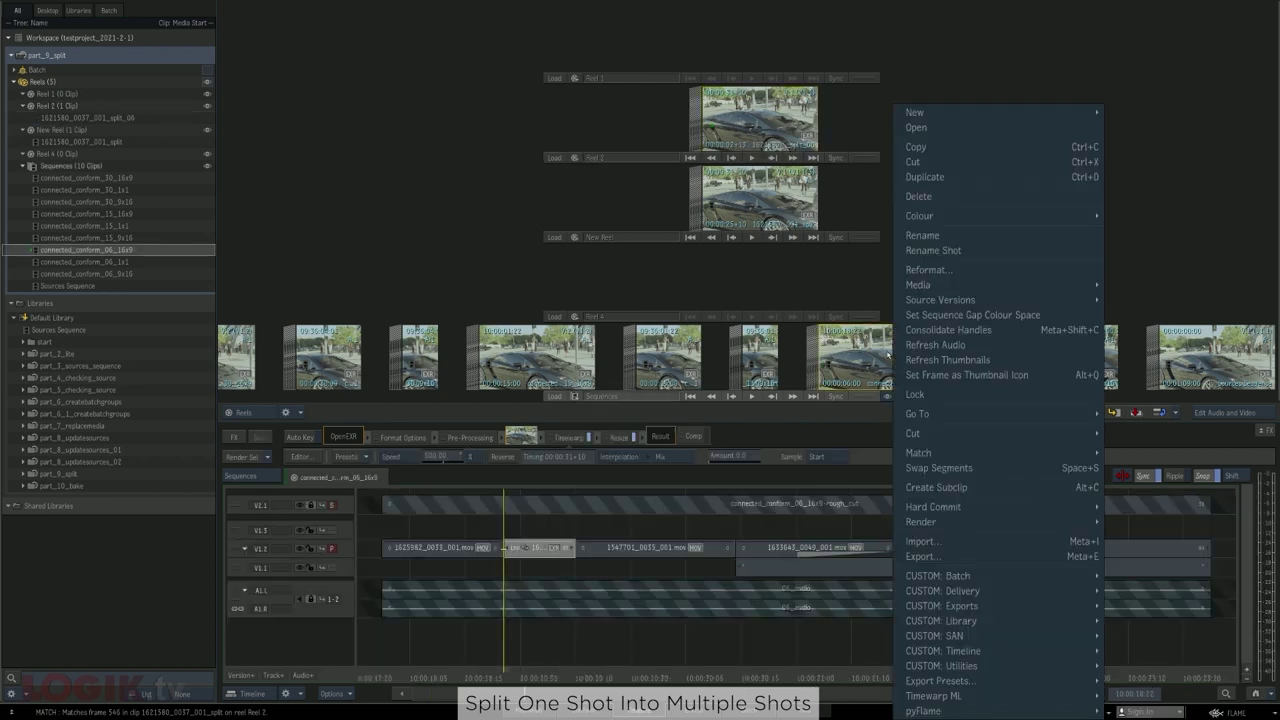
left_click(918, 128)
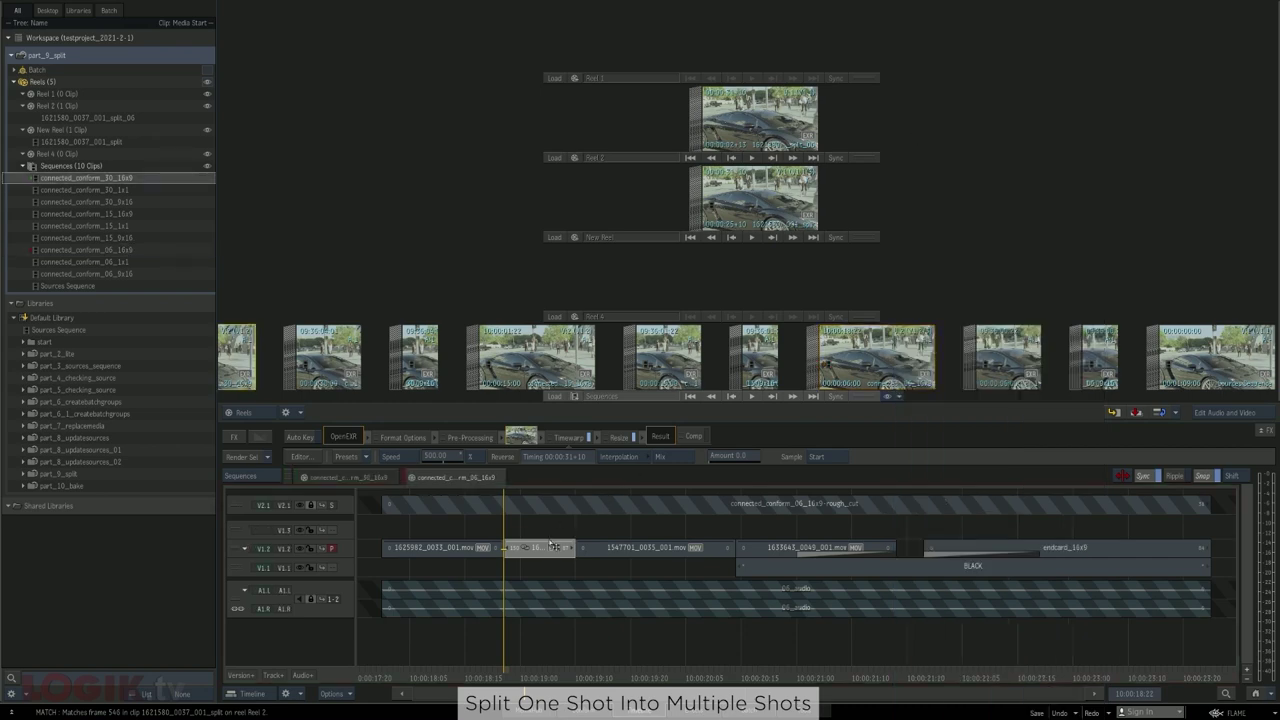
Replace the car shot in connected_conform_06_16x9 with 1621580_0037_001_split_06 and delete the leftover source clip from Reel 2
left_click_drag(743, 102, 527, 548)
key("Return")
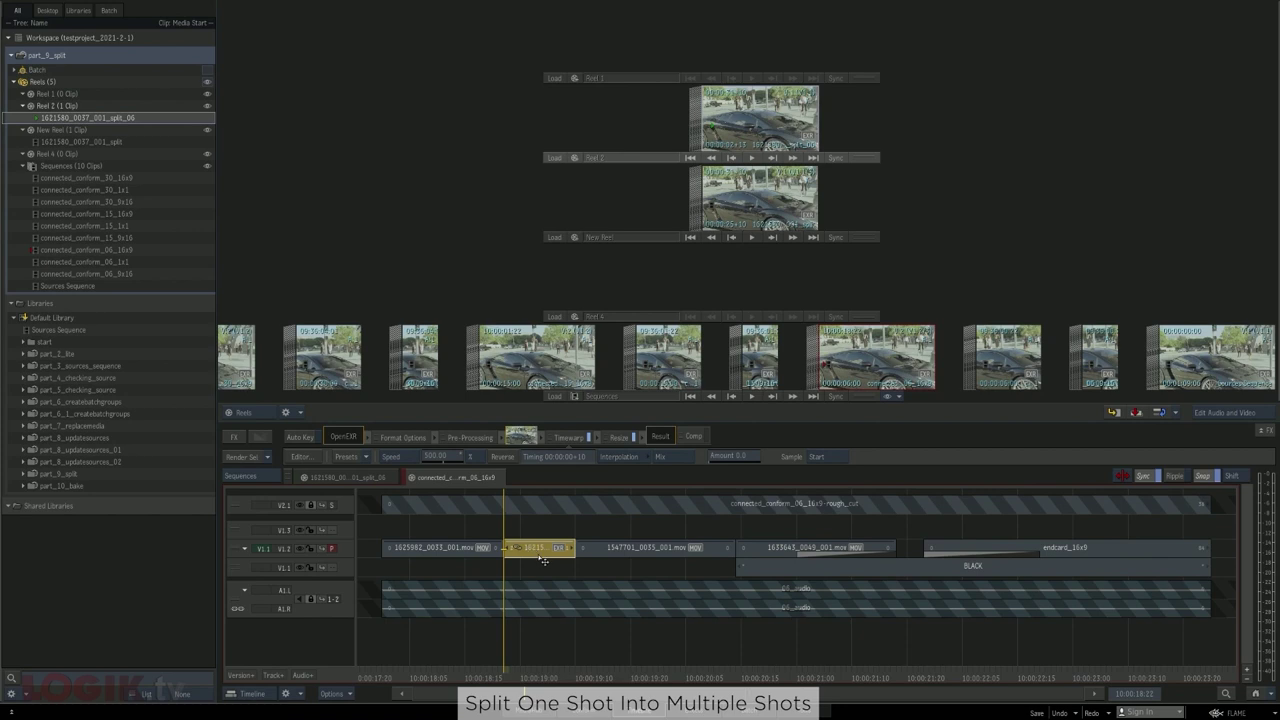
key("Delete")
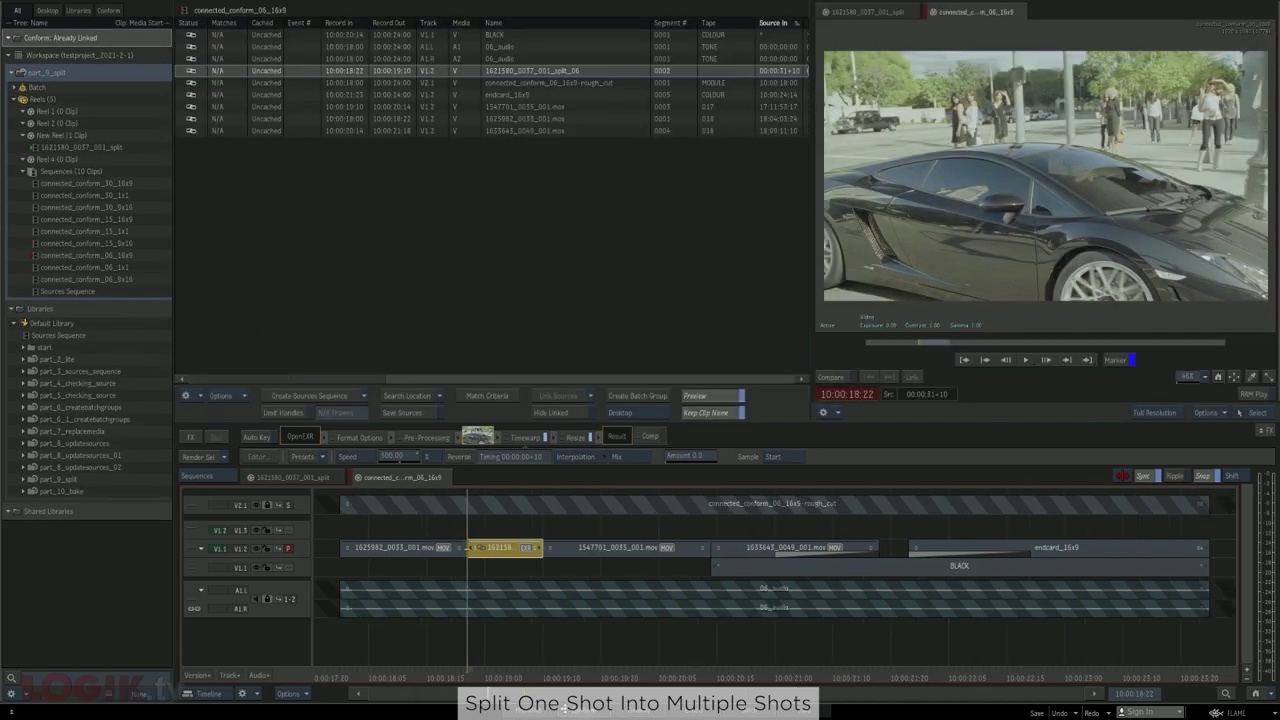
Create a new Sources Sequence from the connected sequences, overwriting the existing one, and step through its segments
left_click(310, 395)
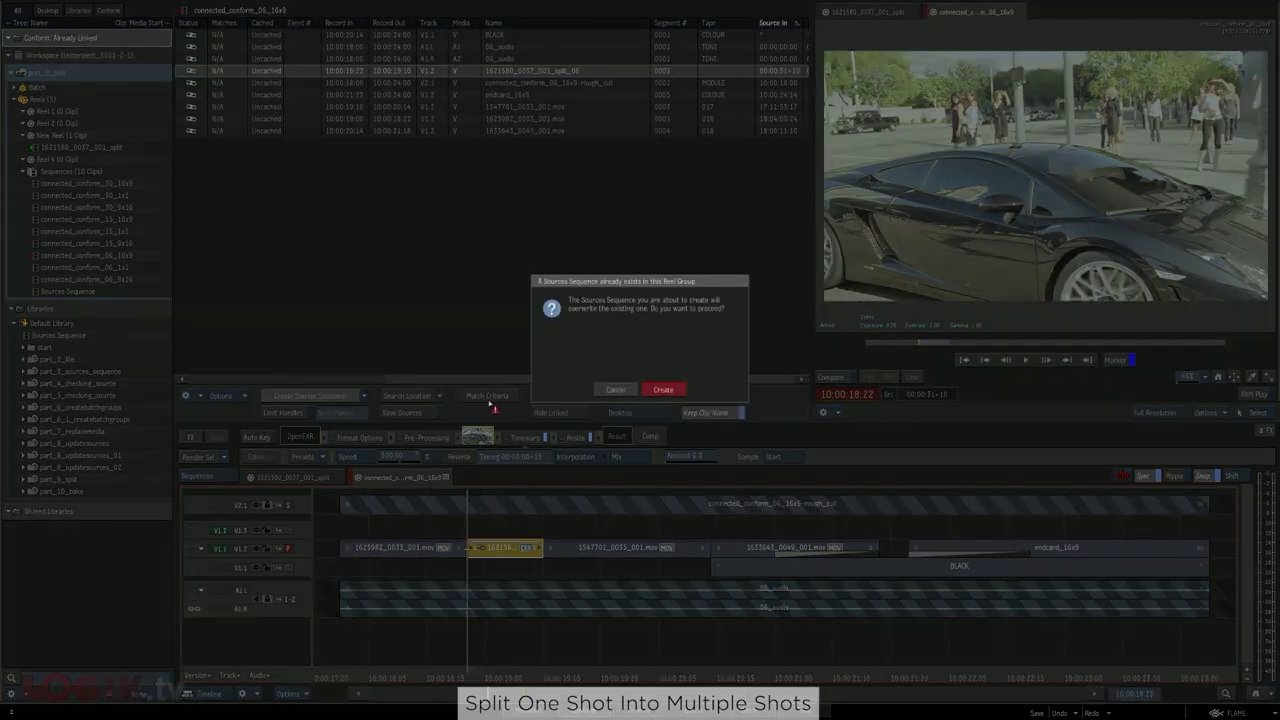
left_click(673, 390)
key("Down")
key("Up")
Look over the connected sequences in part_10_bake, open the Sources Sequence and scrub through its 1621580_0037_001 segment
mouse_move(493, 505)
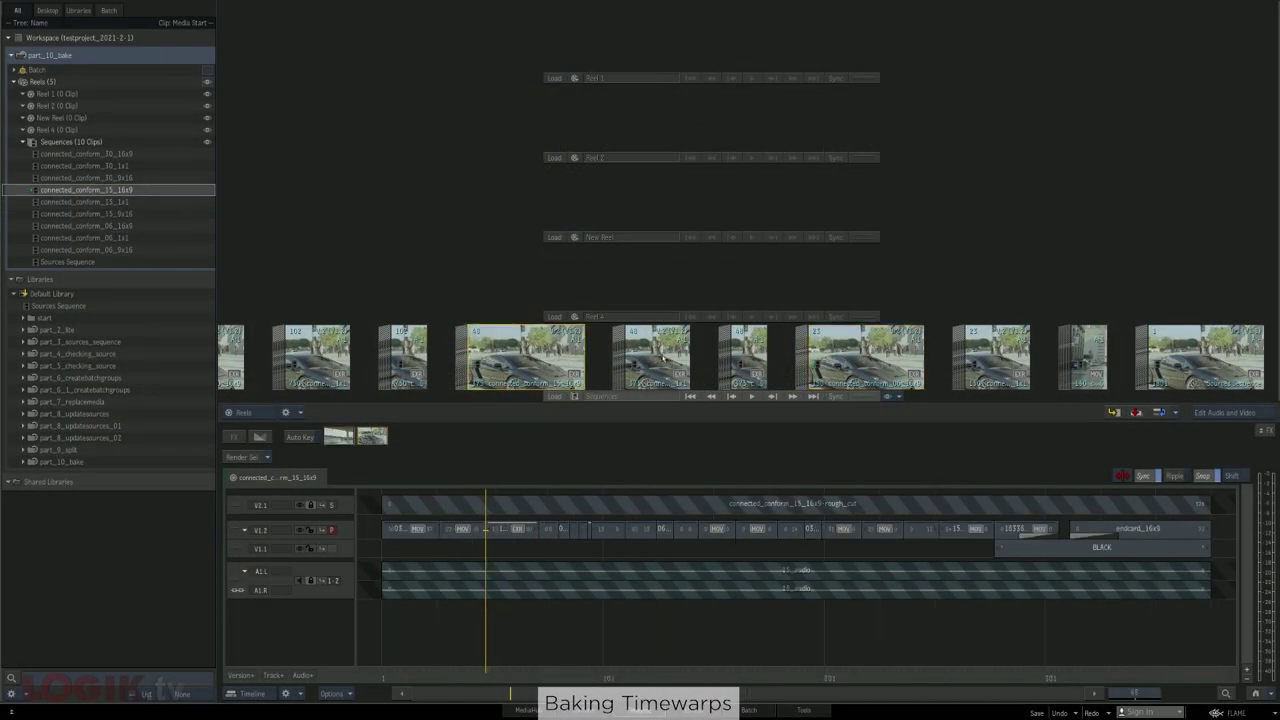
left_click_drag(592, 352, 848, 356)
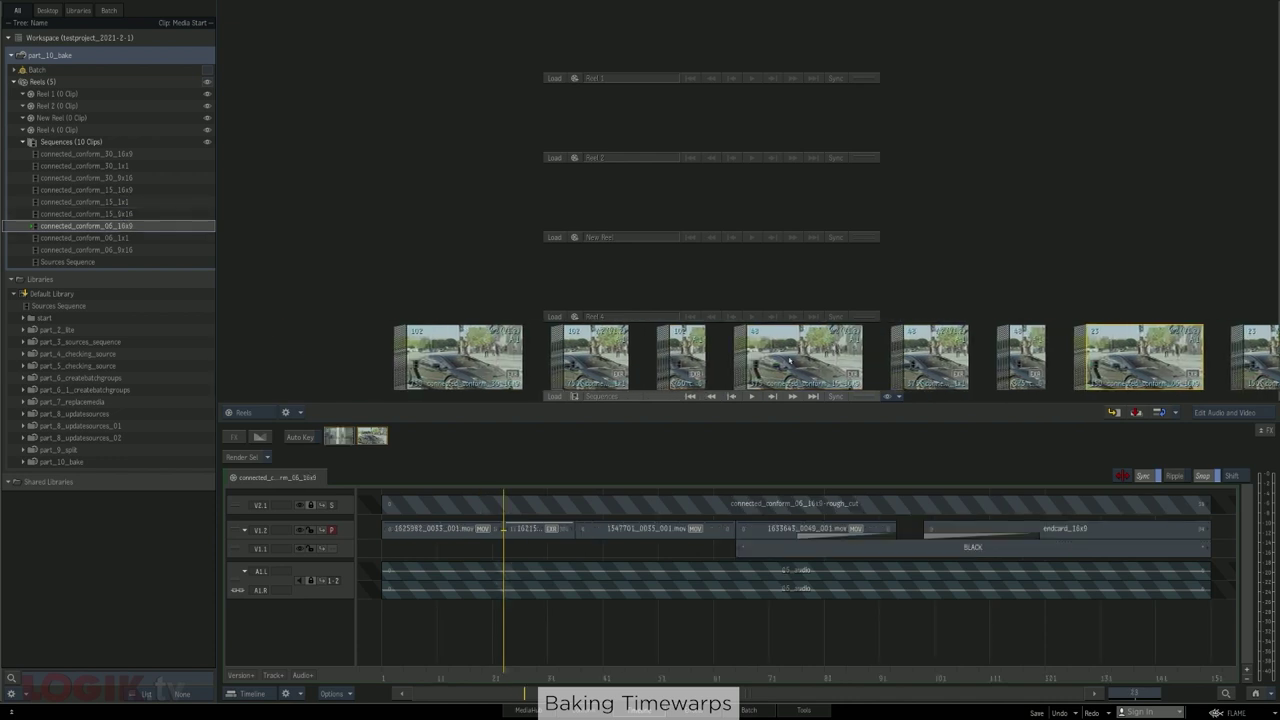
left_click(504, 348)
left_click_drag(985, 358, 567, 356)
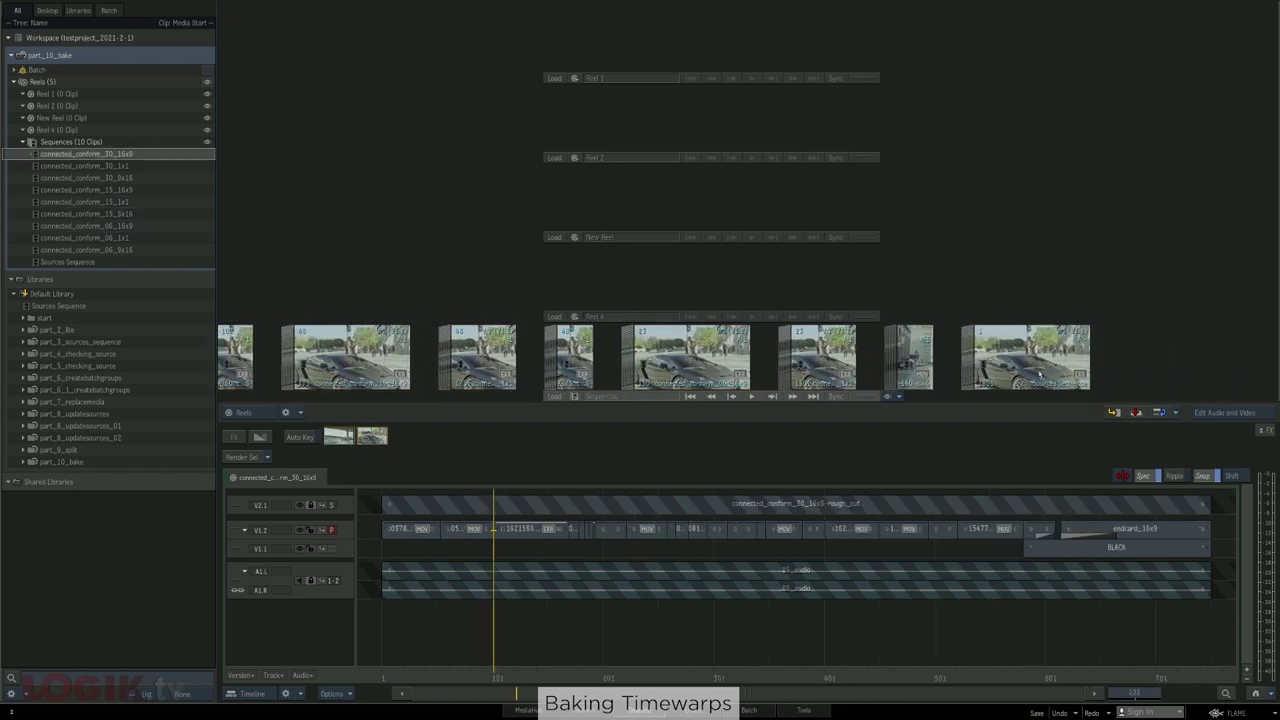
left_click(1040, 373)
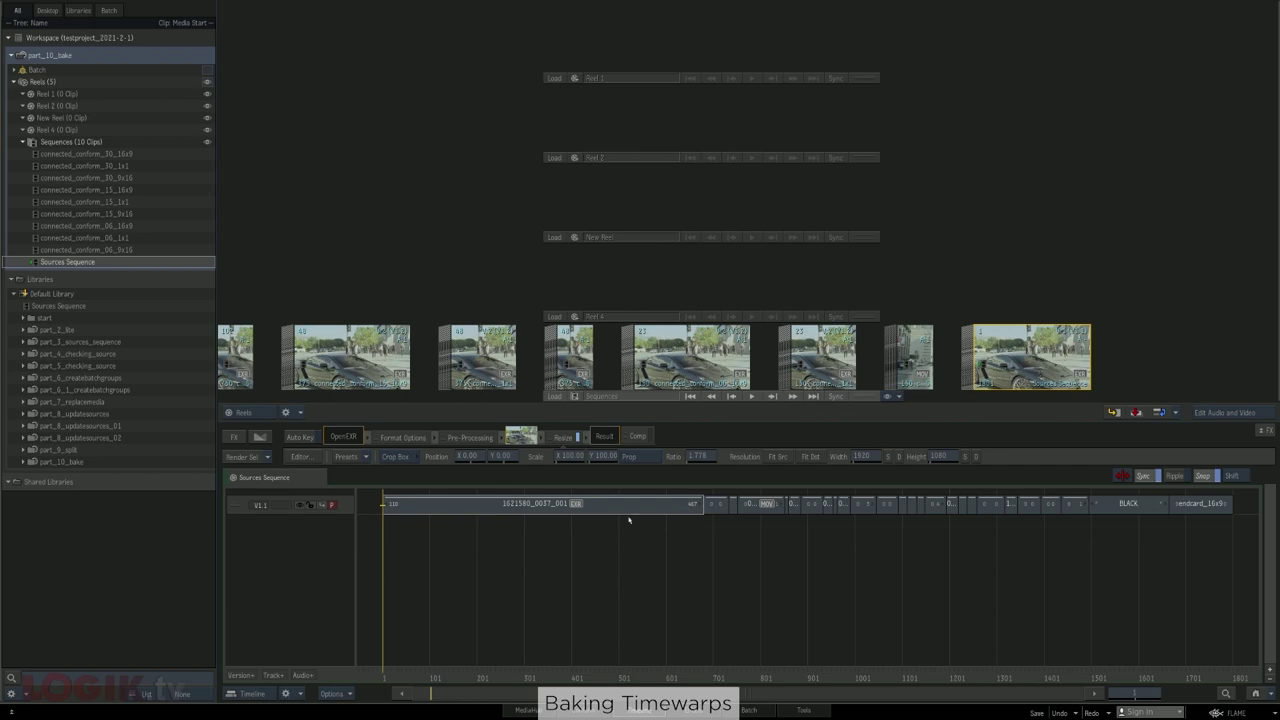
mouse_move(423, 714)
left_click_drag(455, 677, 571, 603)
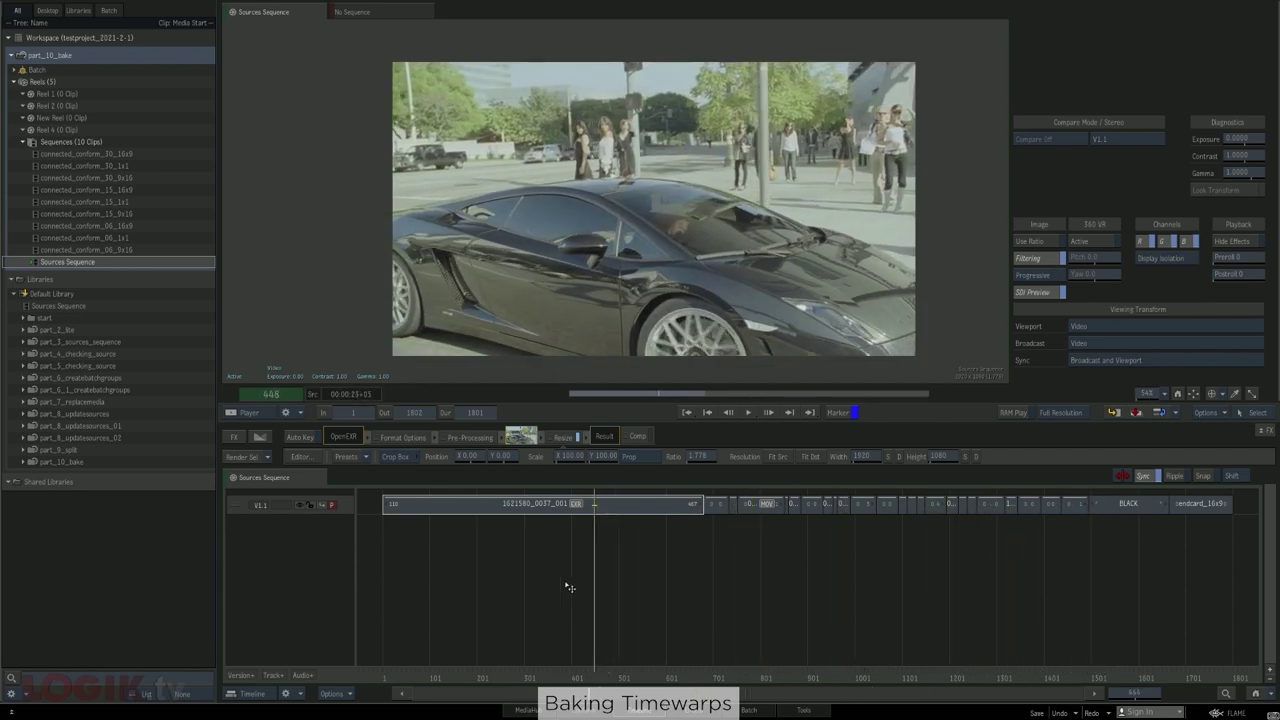
Jump from the 1621580_0037_001 source segment to its shared use in connected_conform_30_16x9 and show its Timewarp settings
key("Home")
left_click(554, 512)
right_click(555, 510)
mouse_move(576, 590)
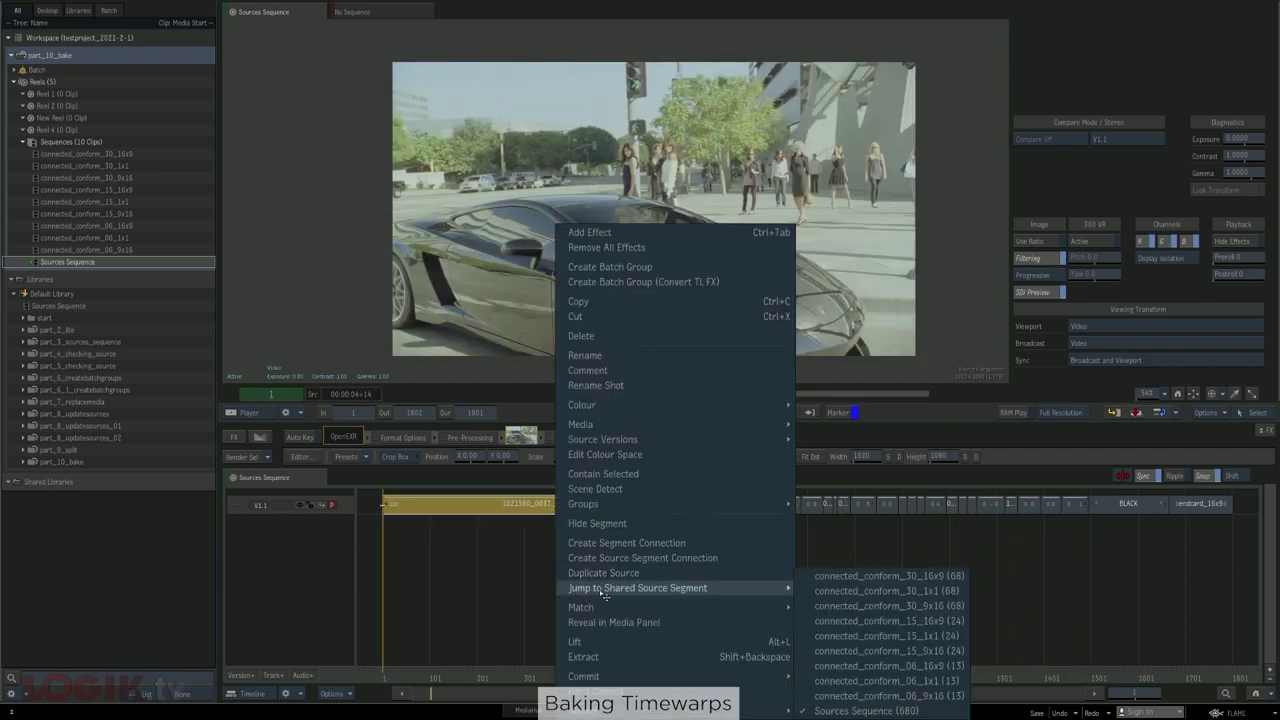
left_click(816, 584)
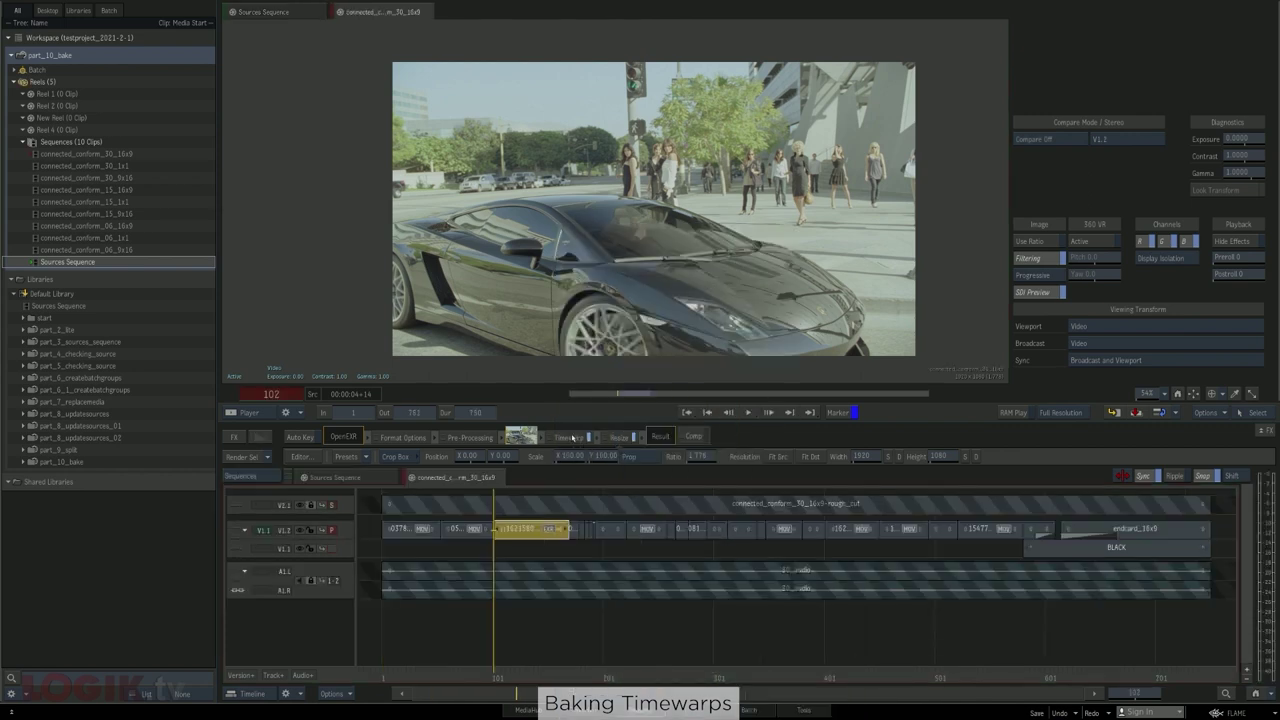
left_click(574, 438)
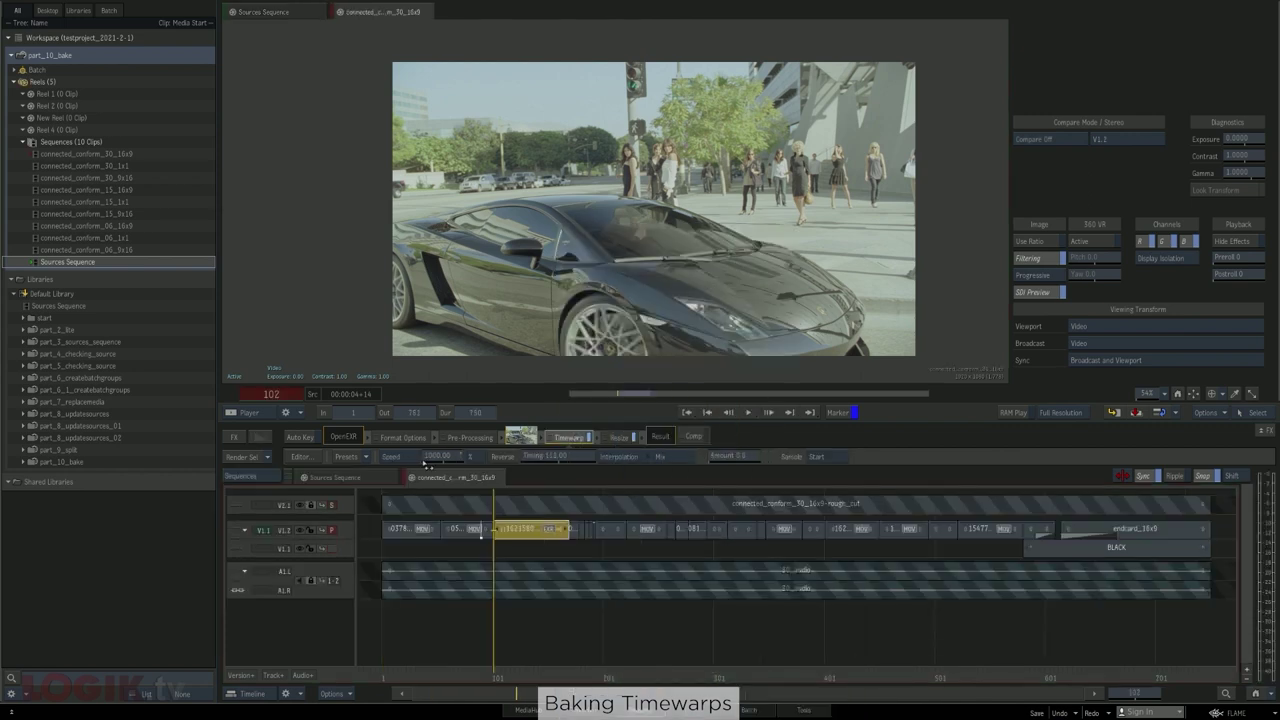
Jump to the shared segment in connected_conform_30_1x1, go back to connected_conform_30_16x9 and close both, keeping only the Sources Sequence open
right_click(530, 532)
mouse_move(603, 592)
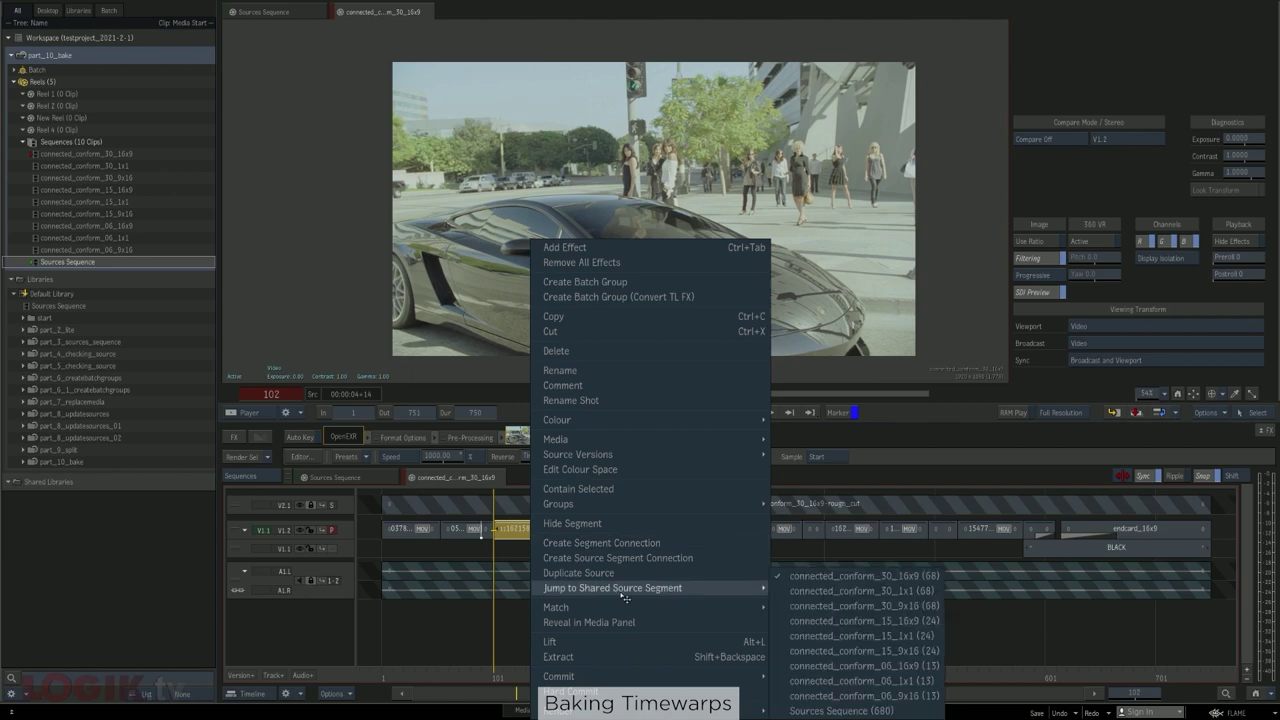
left_click(824, 592)
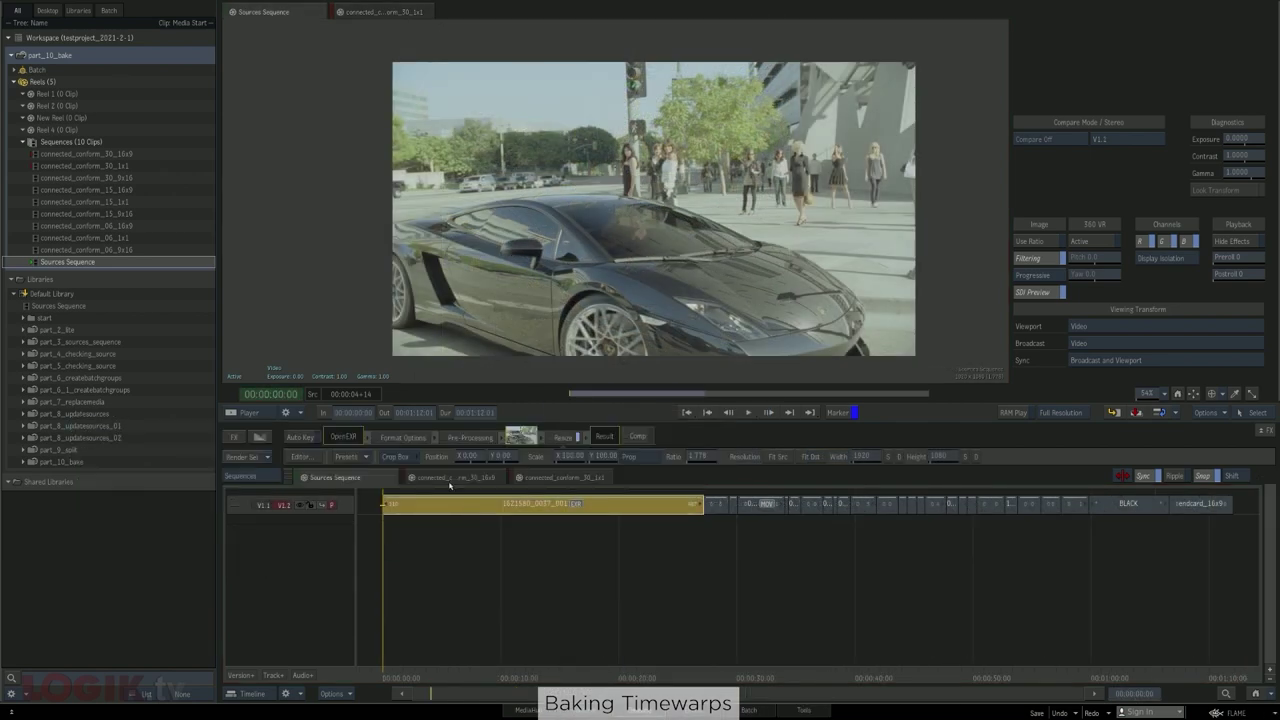
left_click(455, 478)
mouse_move(530, 534)
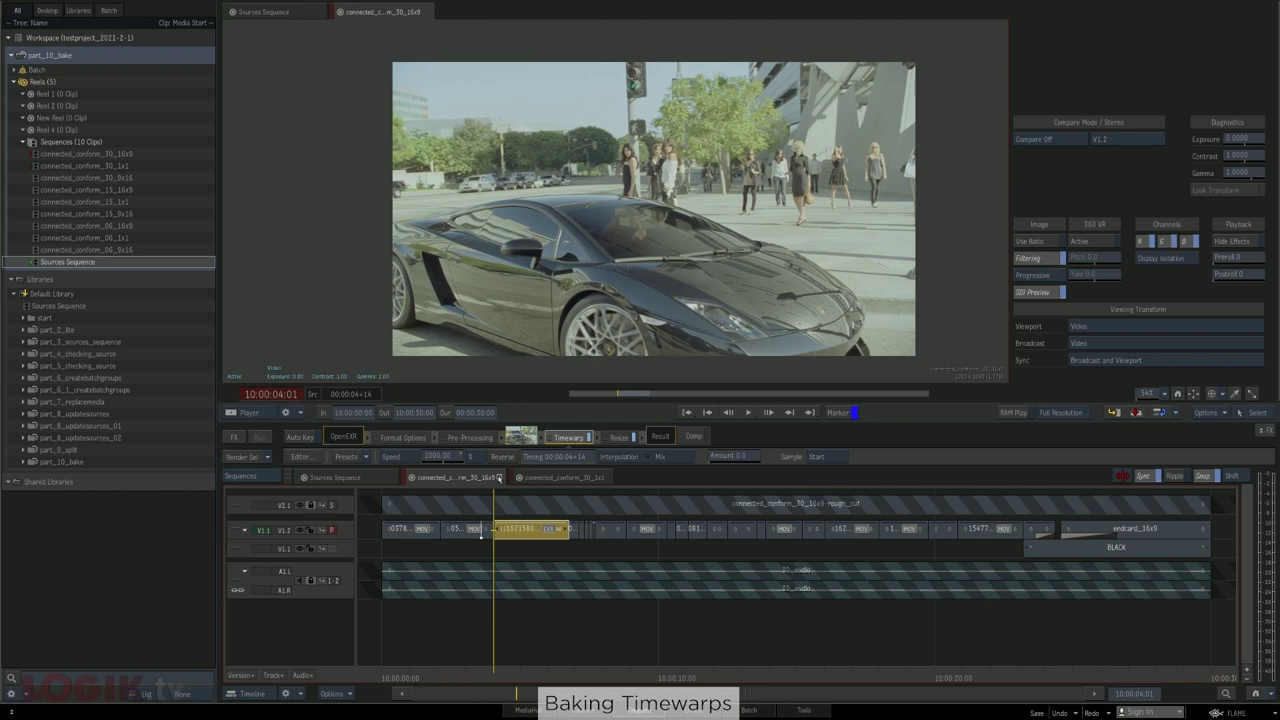
left_click(499, 478)
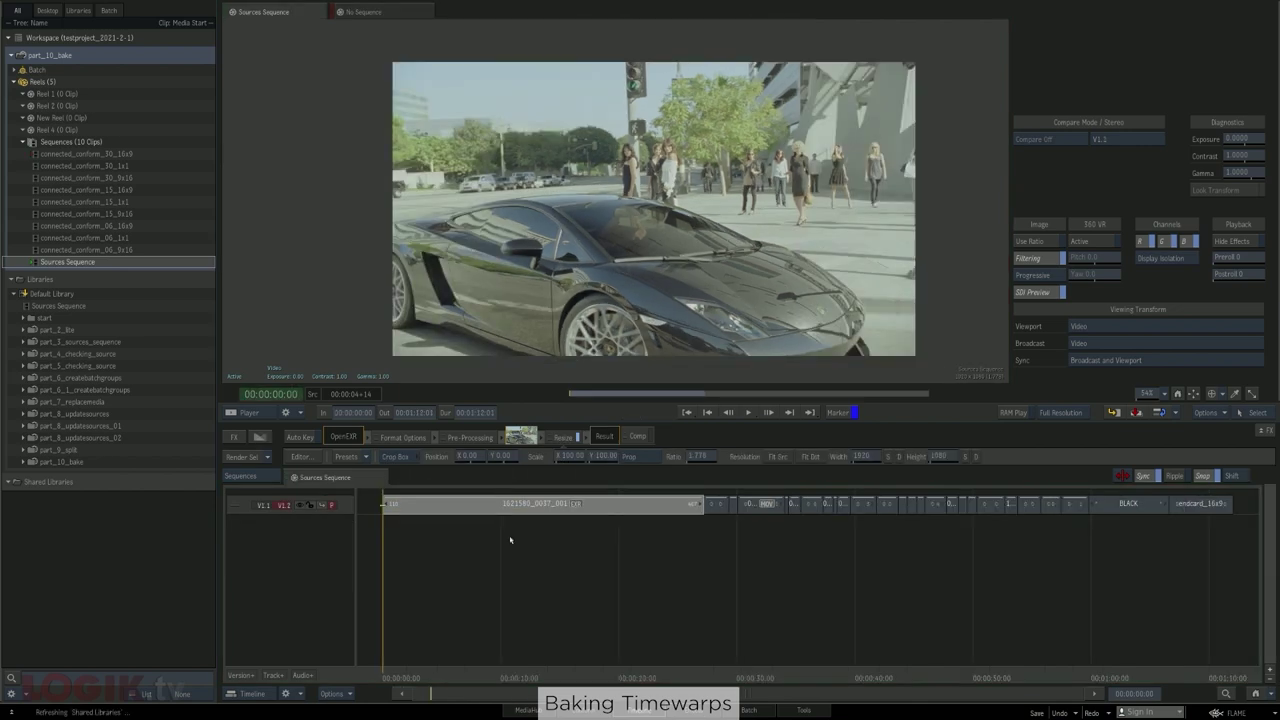
Follow the 1621580_0037_001 source segment to its shared uses in connected_conform_15_16x9 and connected_conform_06_16x9 to compare their timewarps
left_click(507, 506)
right_click(499, 509)
mouse_move(560, 588)
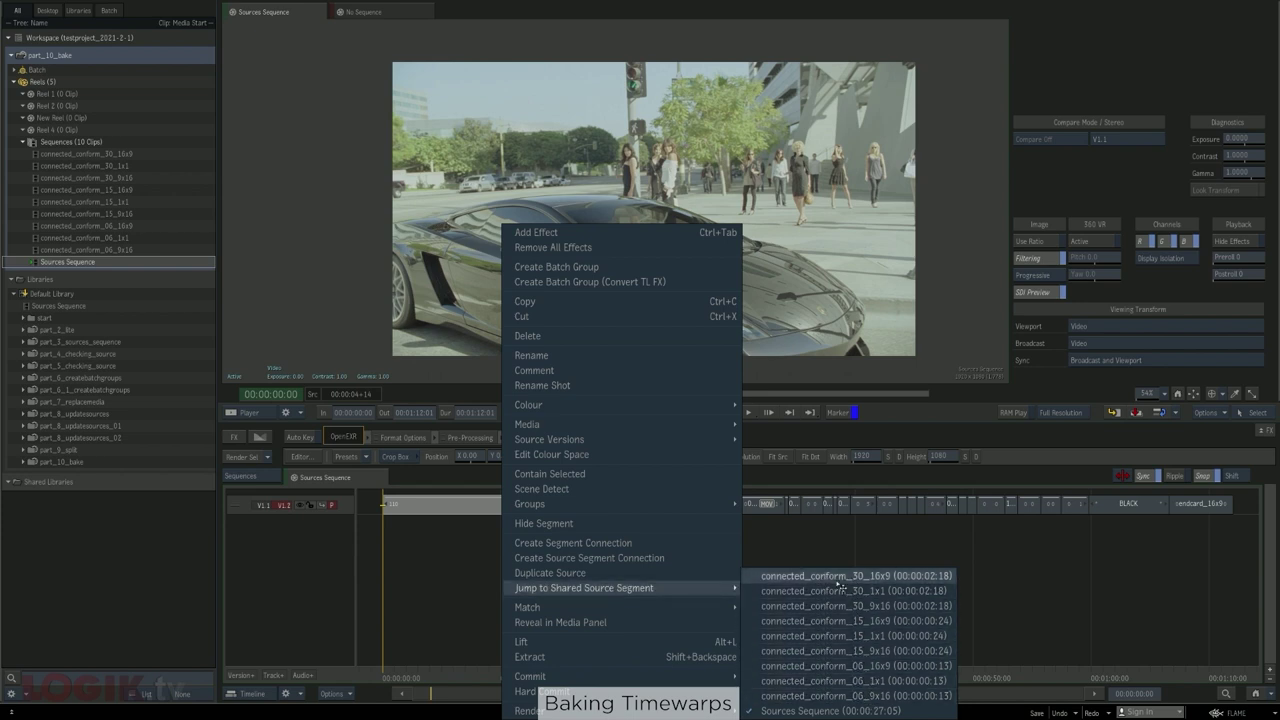
left_click(843, 621)
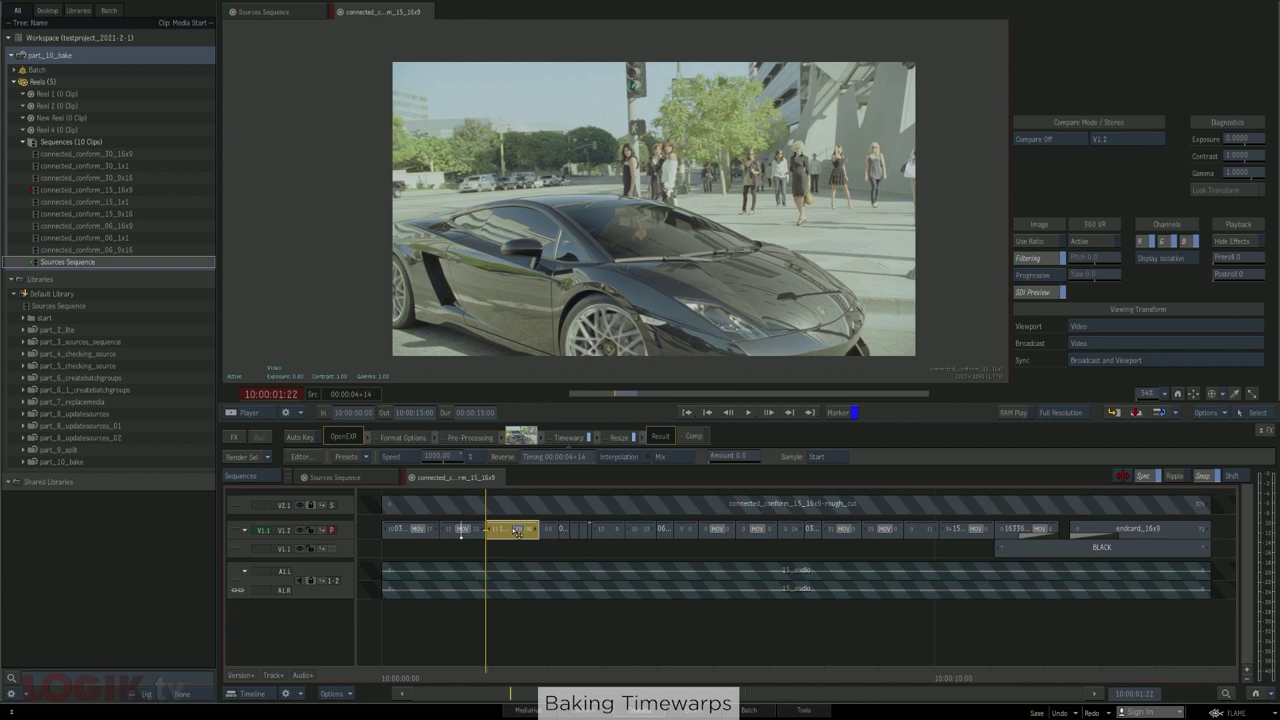
right_click(517, 532)
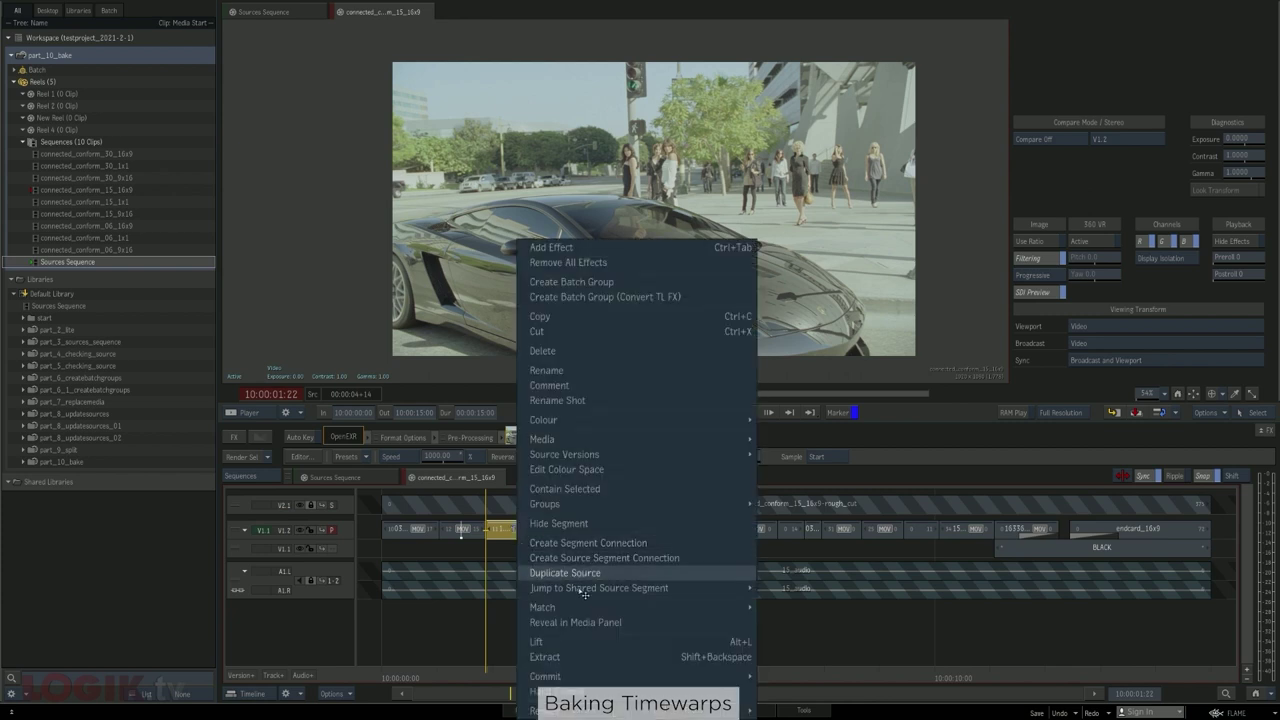
mouse_move(586, 590)
left_click(860, 665)
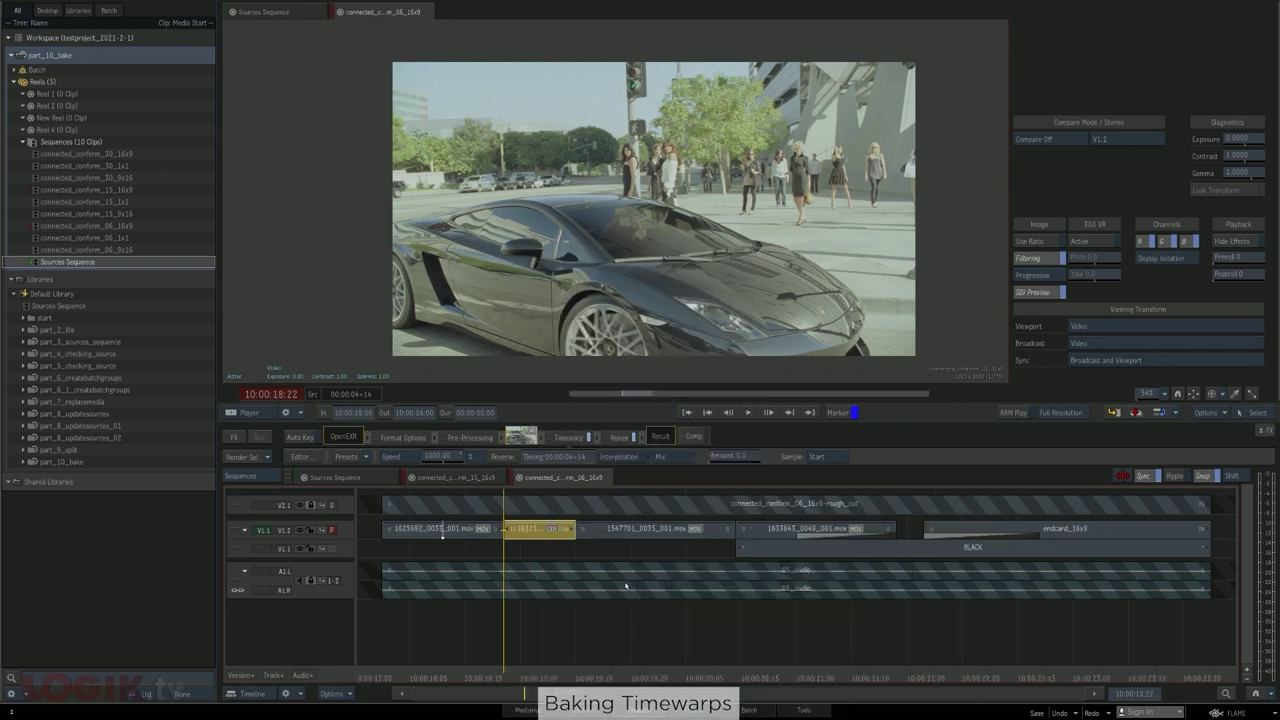
Jump from the car segment in connected_conform_06_16x9 to its shared source segment in connected_conform_30_16x9
right_click(543, 530)
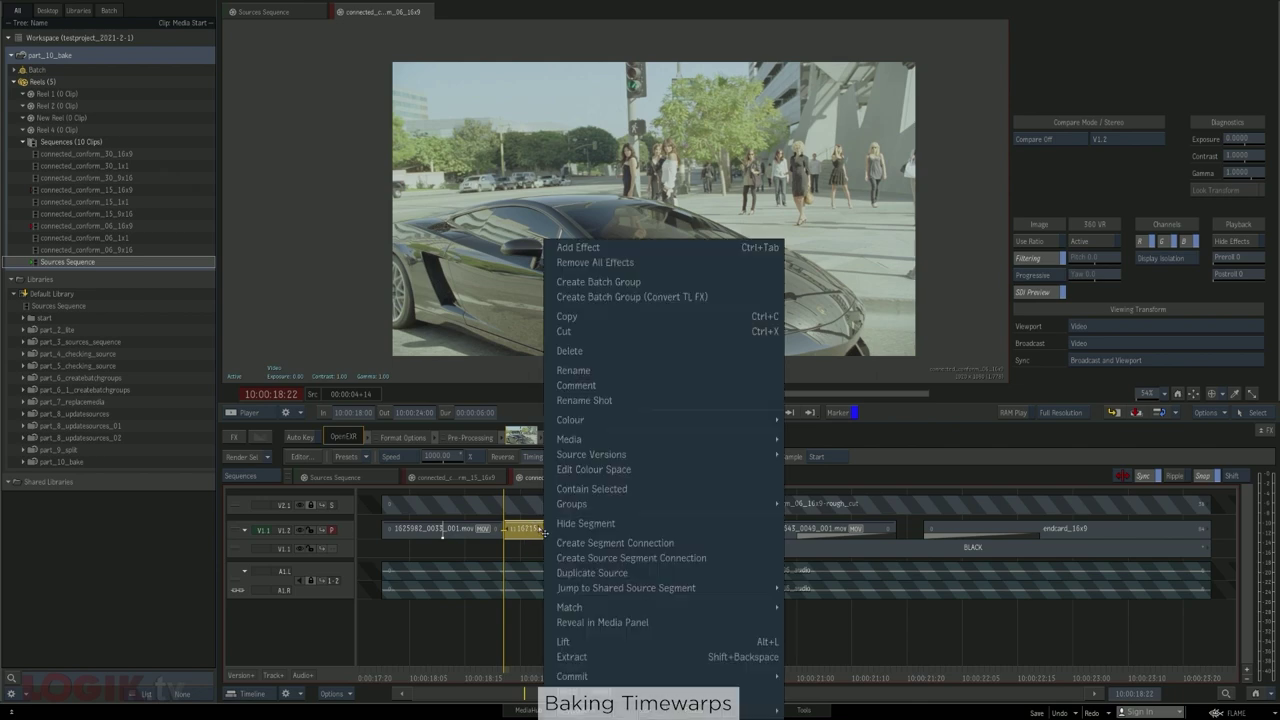
mouse_move(640, 590)
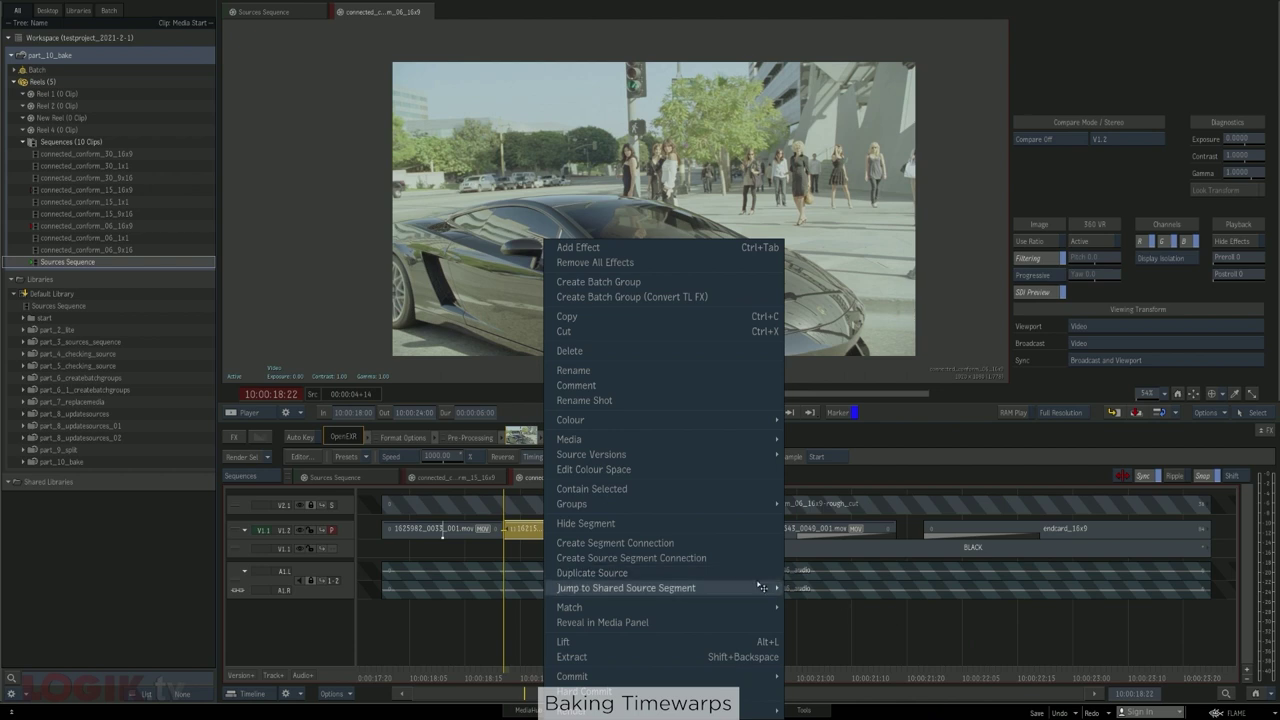
mouse_move(762, 587)
left_click(872, 580)
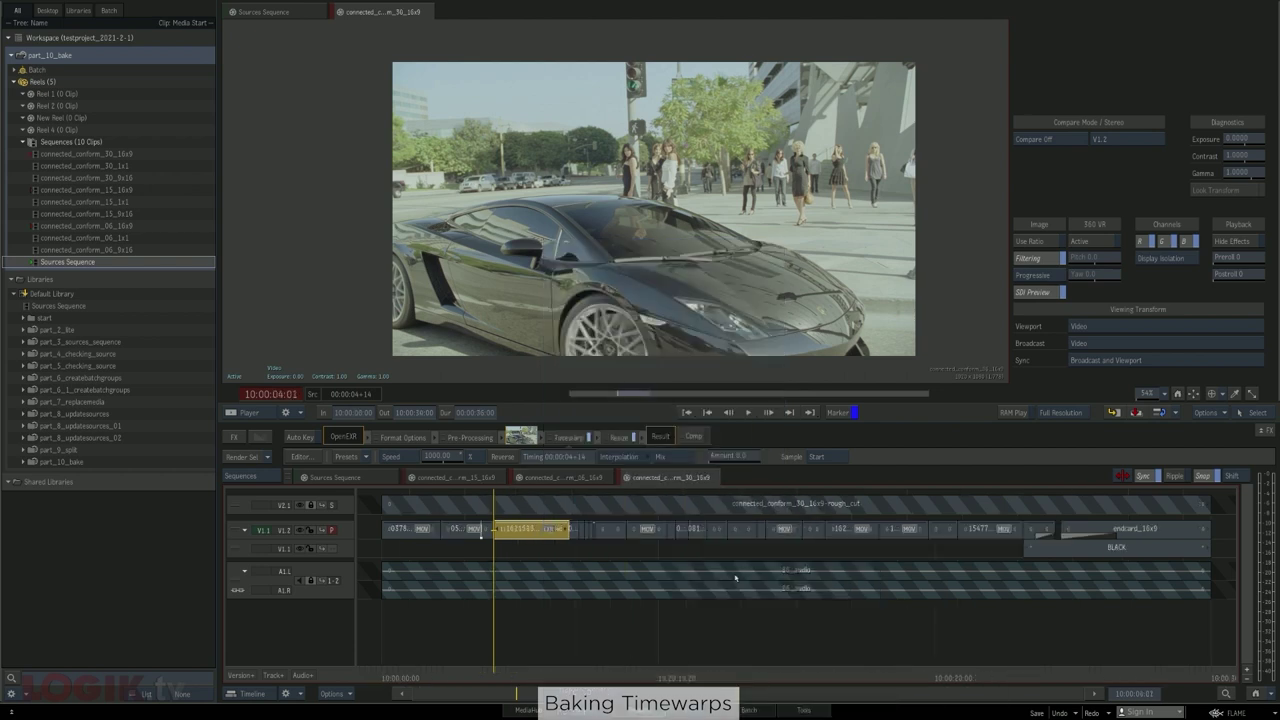
Copy the 1621580_0037_001 segment from connected_conform_30_16x9 to Reel 4, open the copy and close the other open sequences
left_click(527, 534)
key("alt+2")
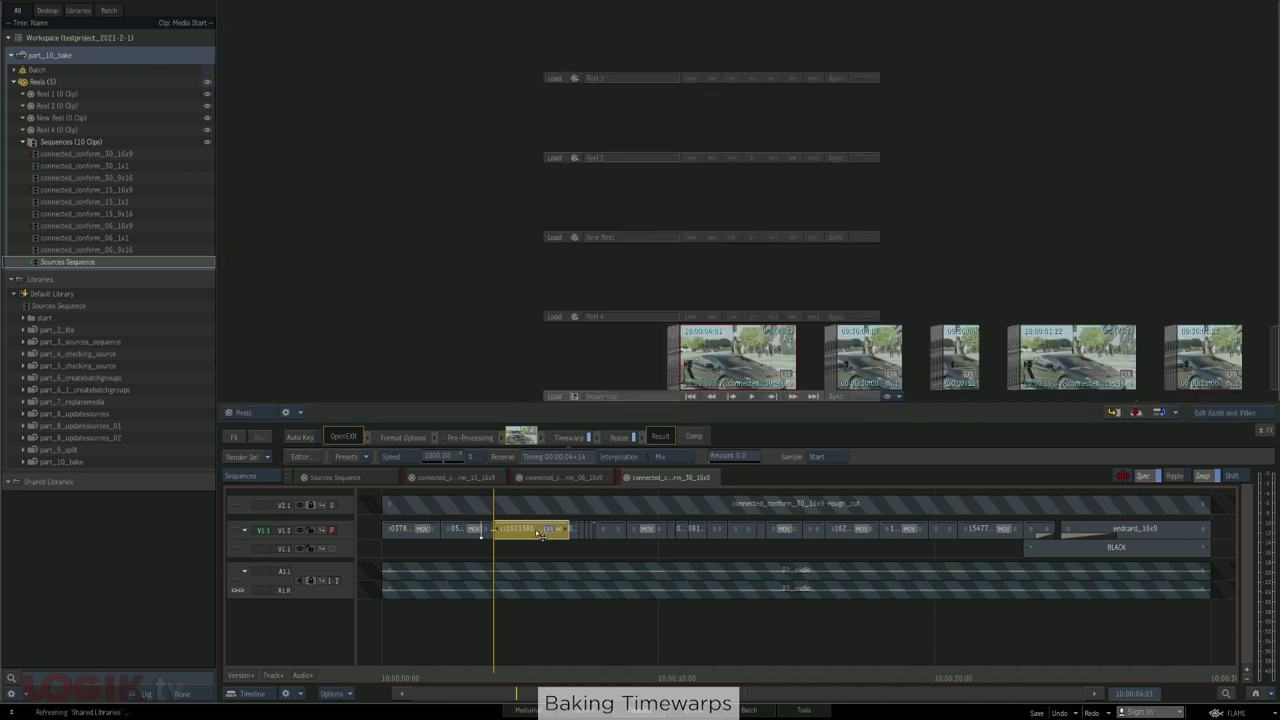
left_click_drag(540, 535, 609, 288)
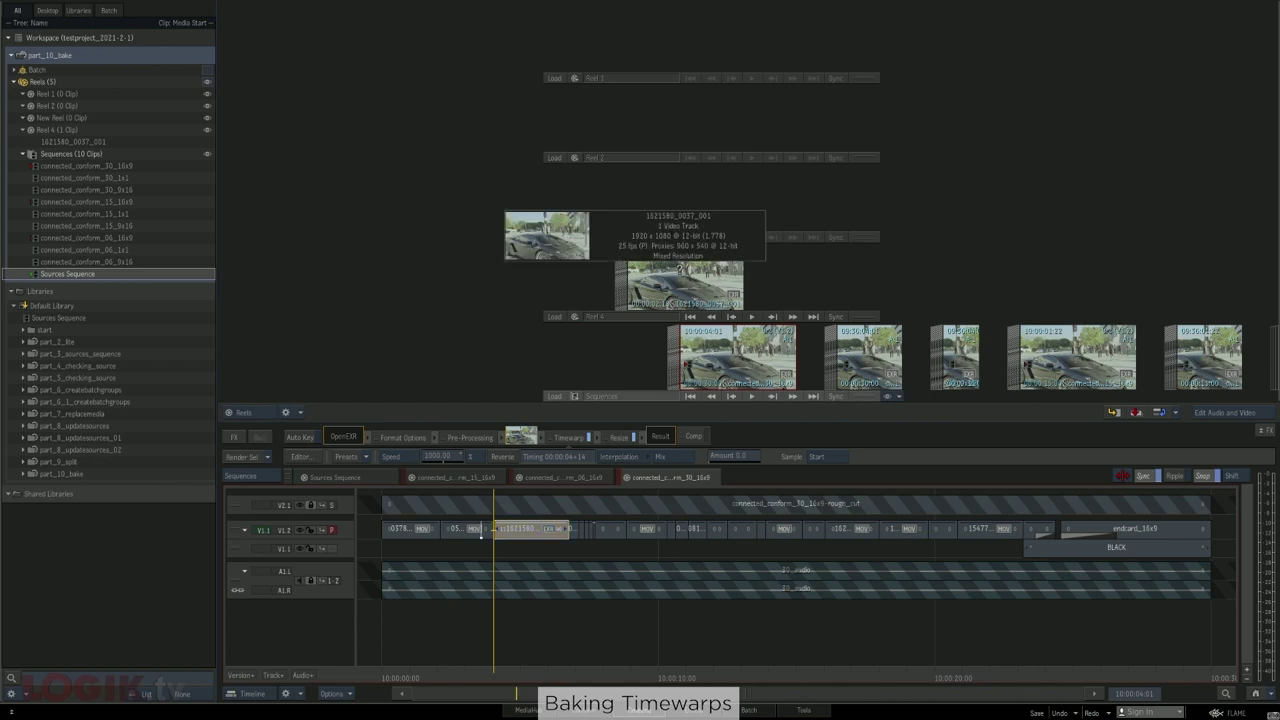
left_click(626, 275)
left_click(499, 477)
left_click(498, 477)
left_click(498, 477)
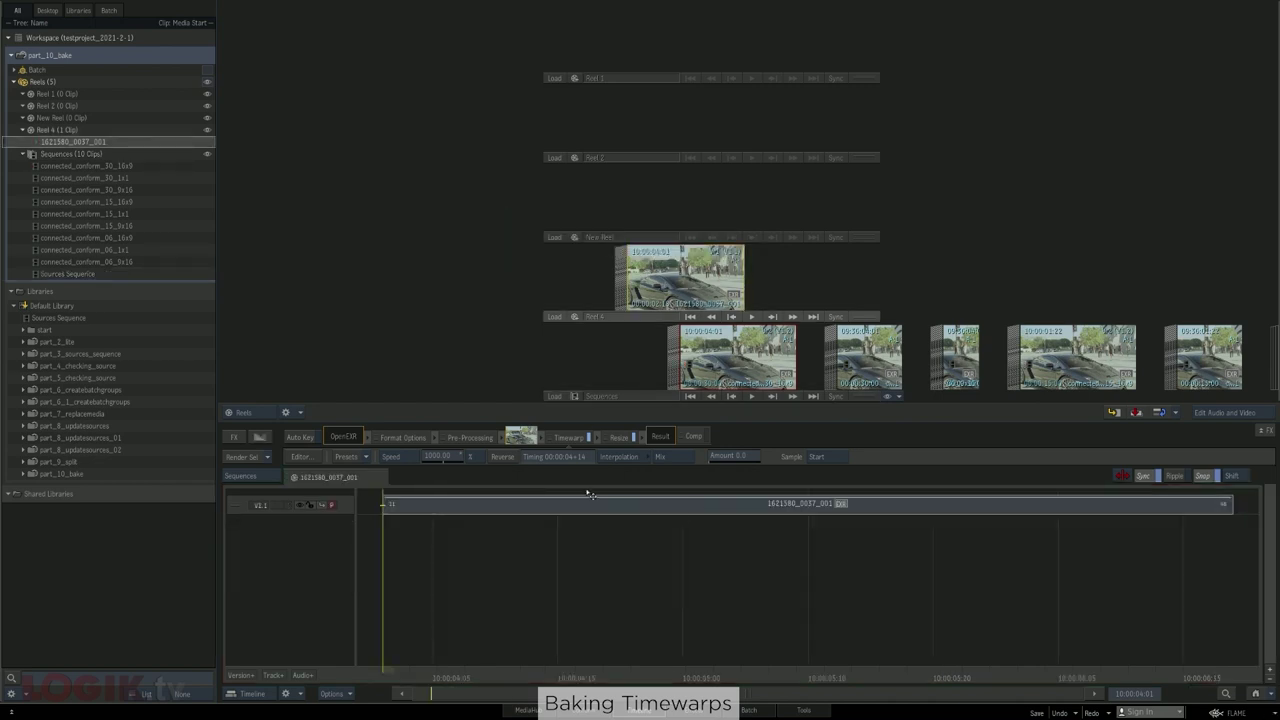
Check the Resize and Timewarp effects carried by the copied 1621580_0037_001 clip
left_click(618, 438)
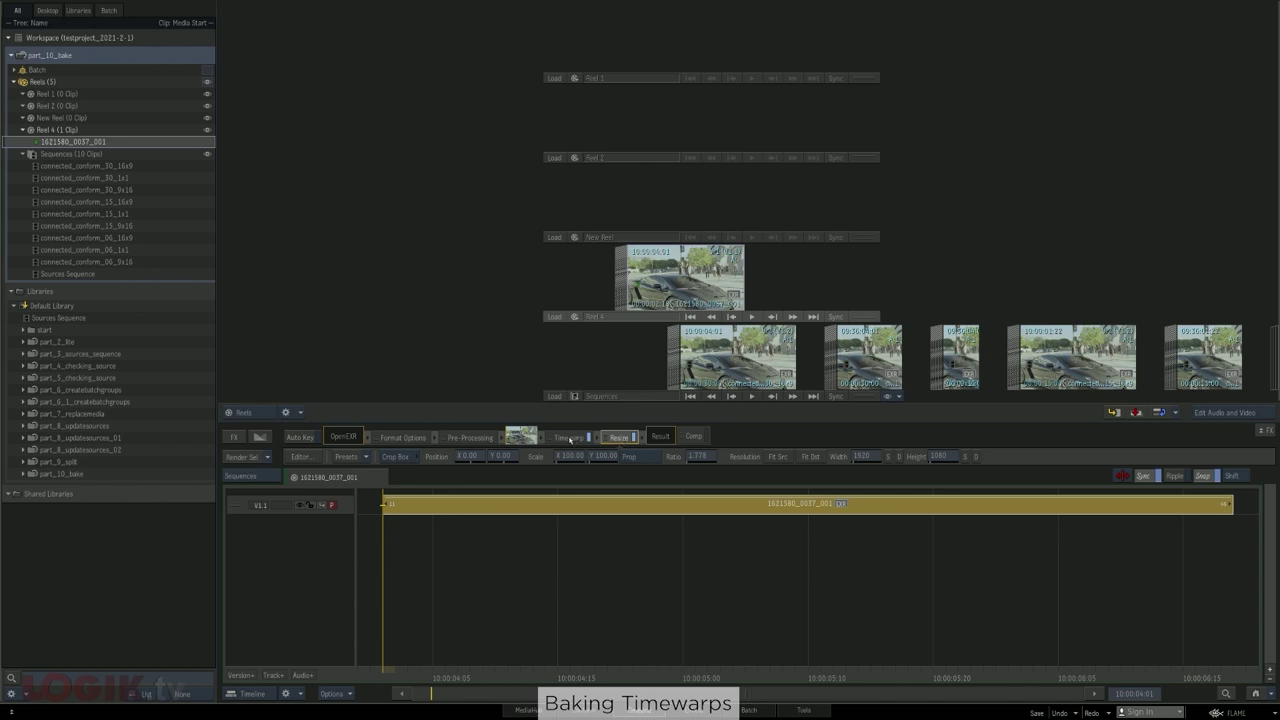
left_click(570, 439)
left_click(616, 440)
Reopen connected_conform_30_16x9 and delete the copied 1621580_0037_001 clip from Reel 4
double_click(720, 357)
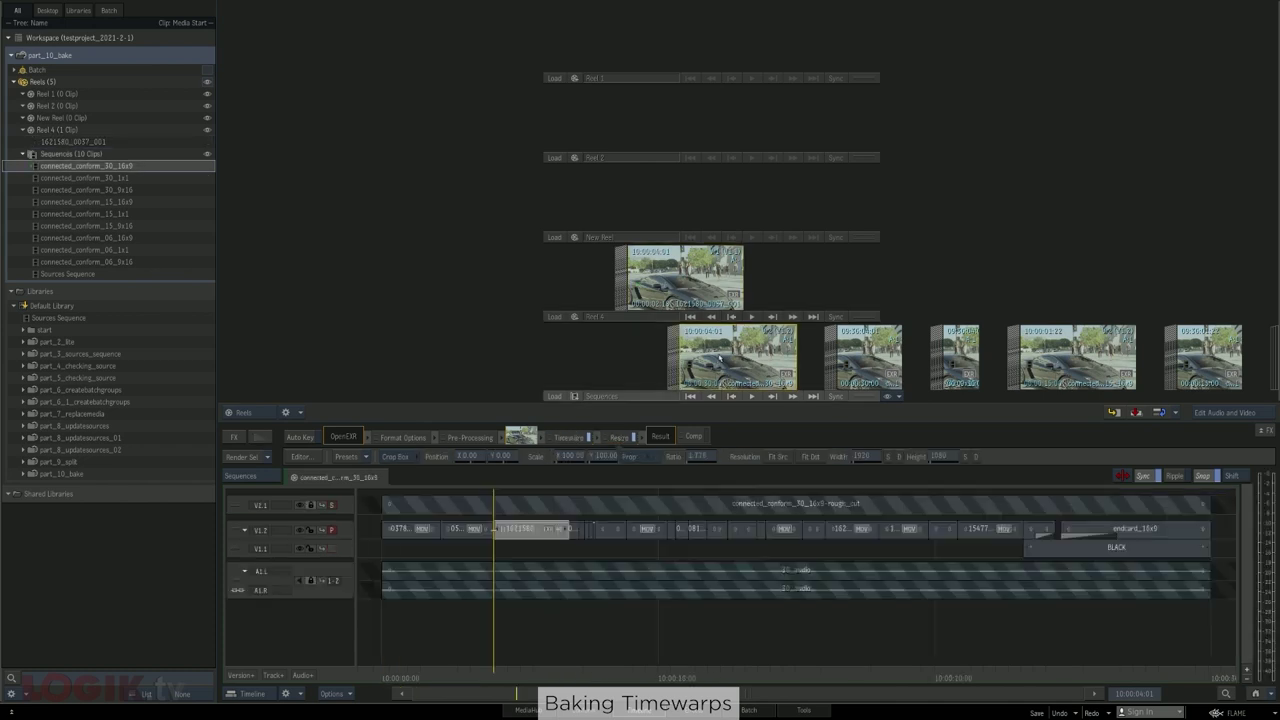
mouse_move(718, 355)
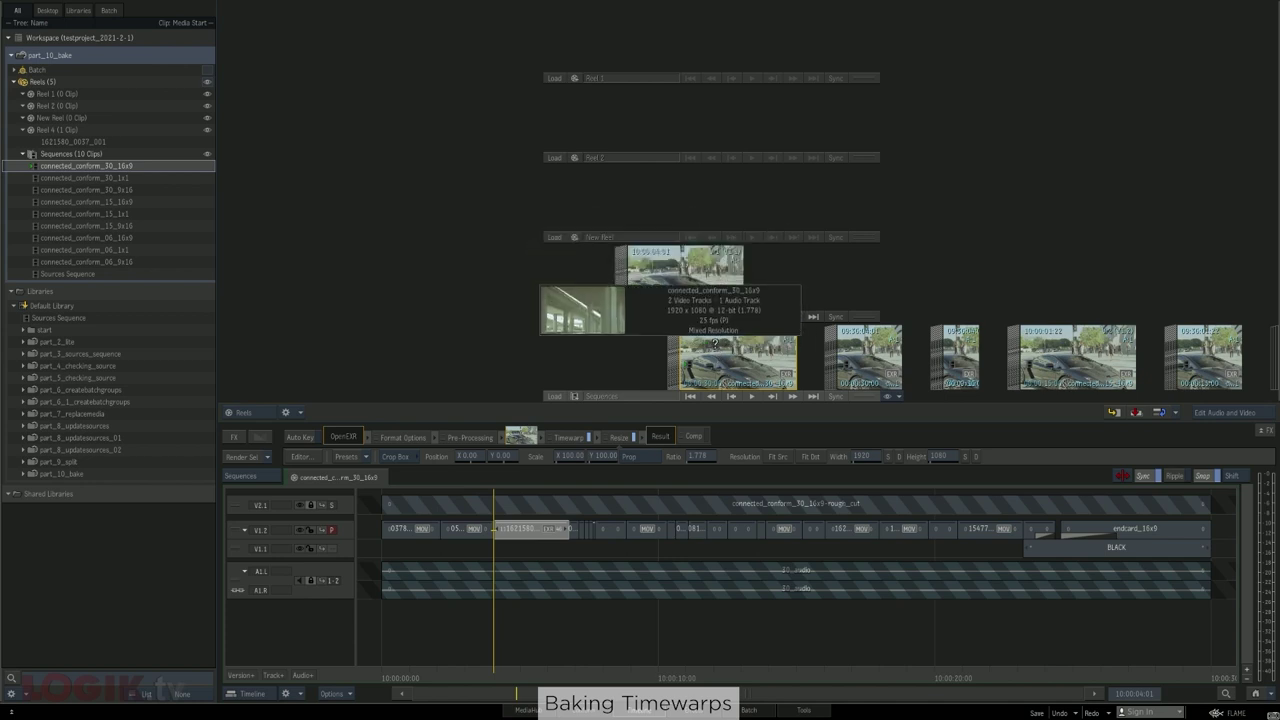
mouse_move(699, 288)
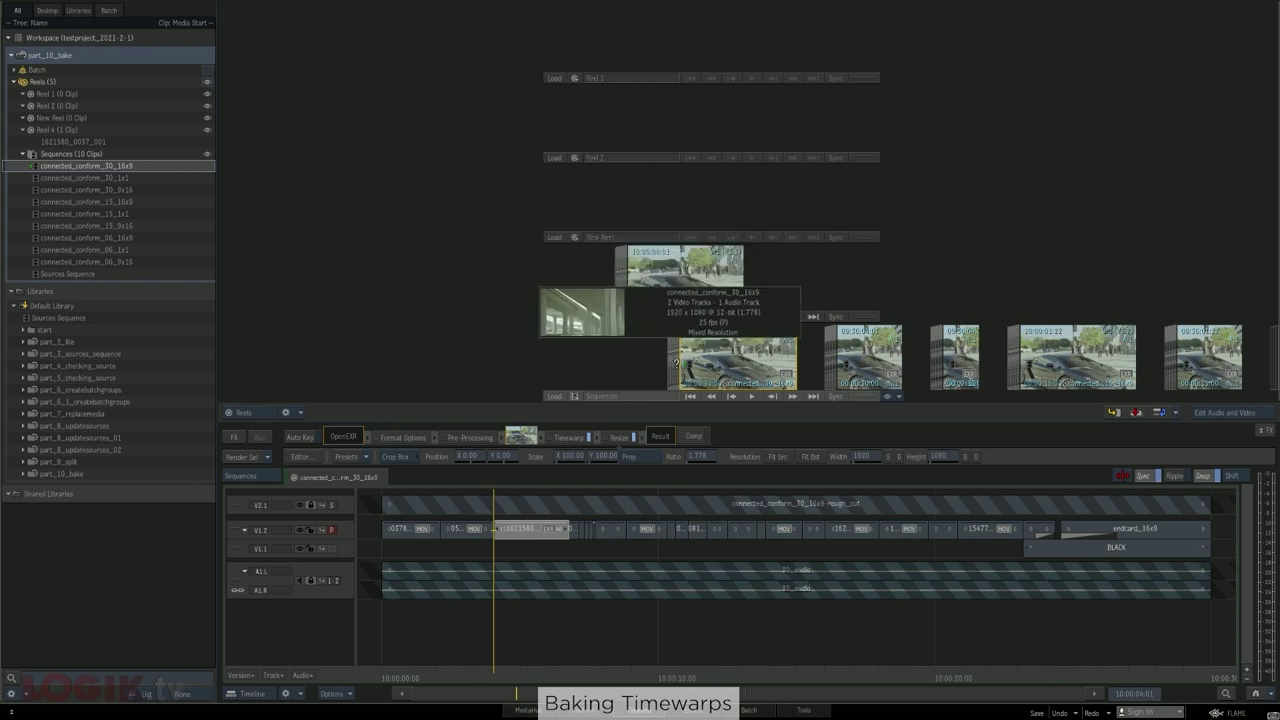
mouse_move(525, 530)
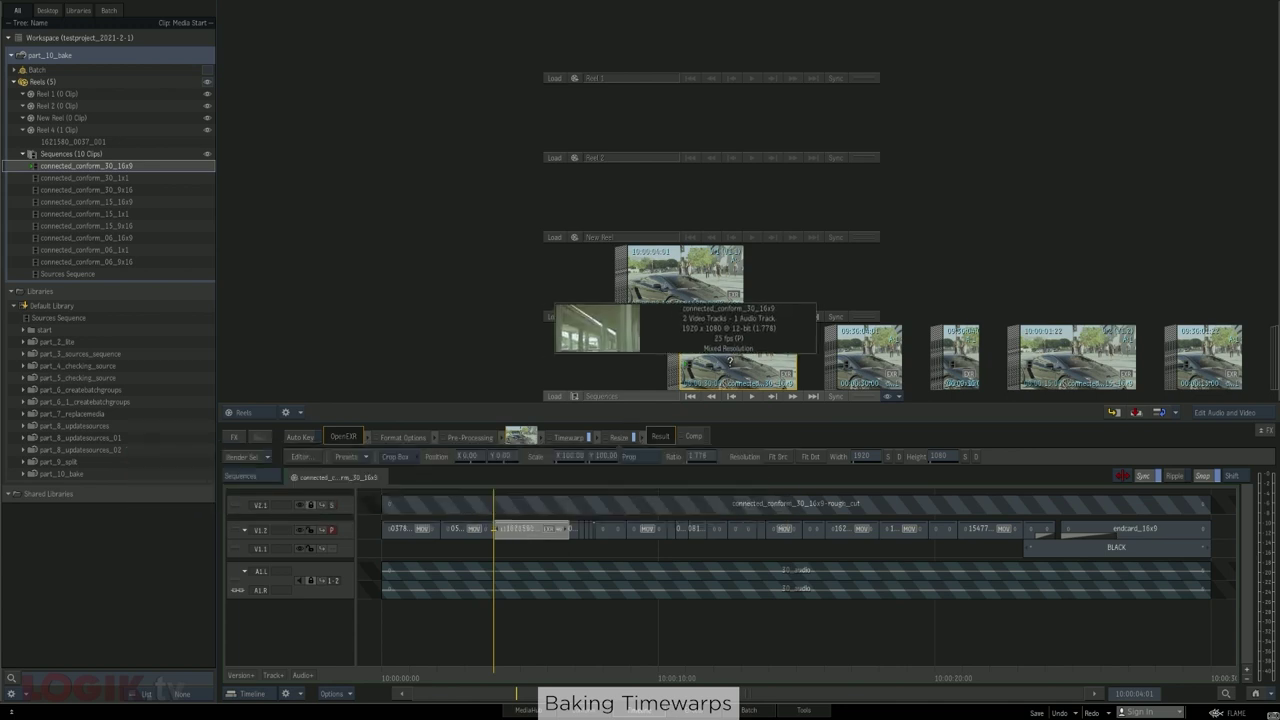
left_click_drag(680, 280, 594, 714)
Match the 1621580_0037_001 segment of connected_conform_30_16x9 out to Reel 4 with handles preserved and timeline FX excluded
right_click(531, 533)
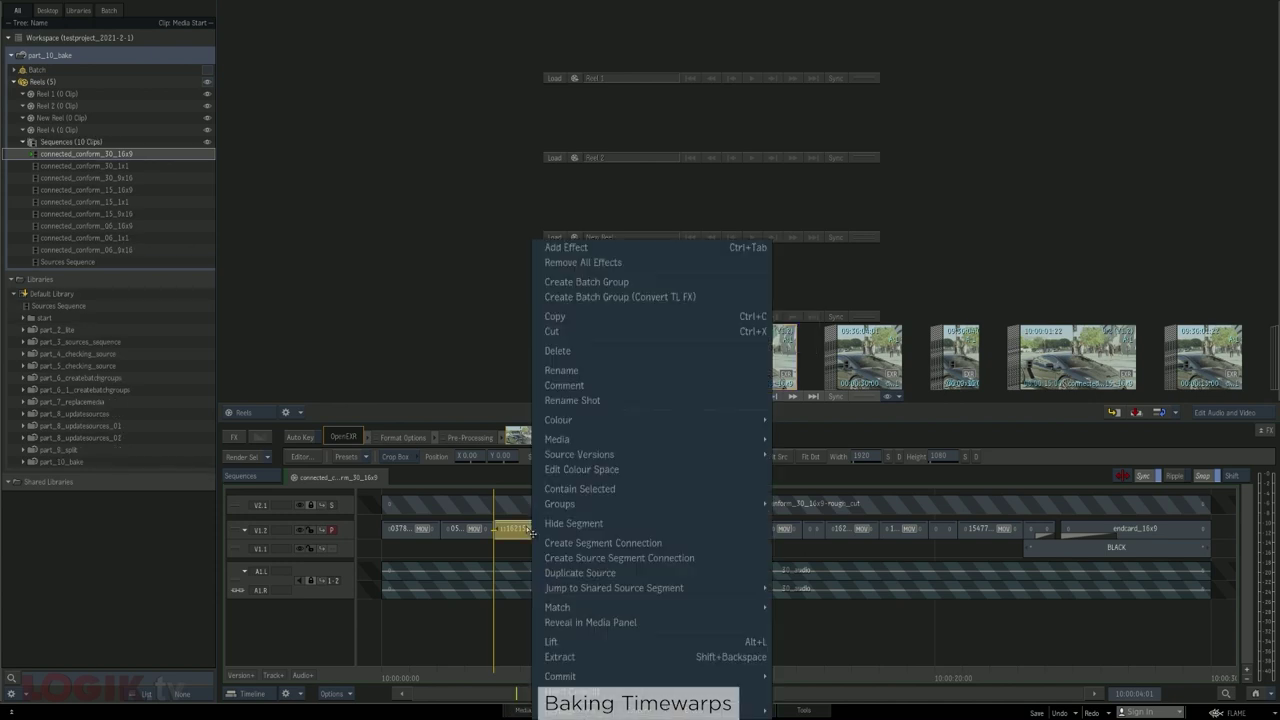
mouse_move(548, 607)
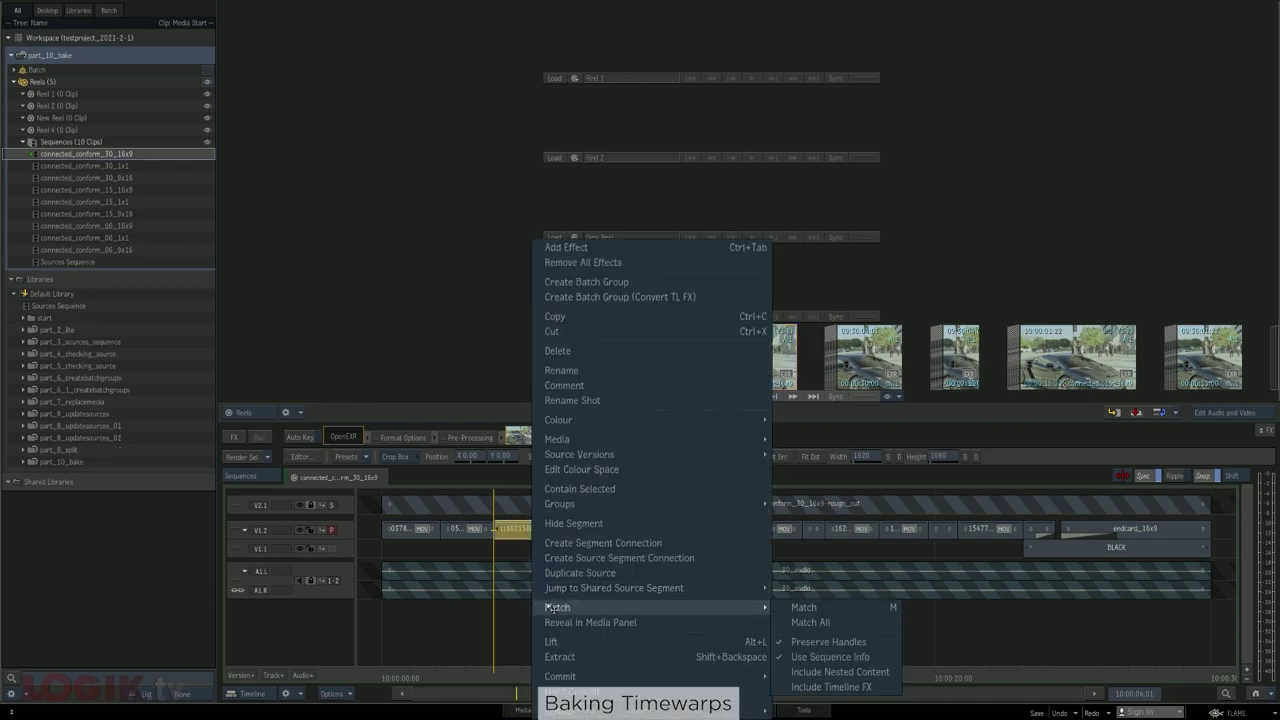
key("m")
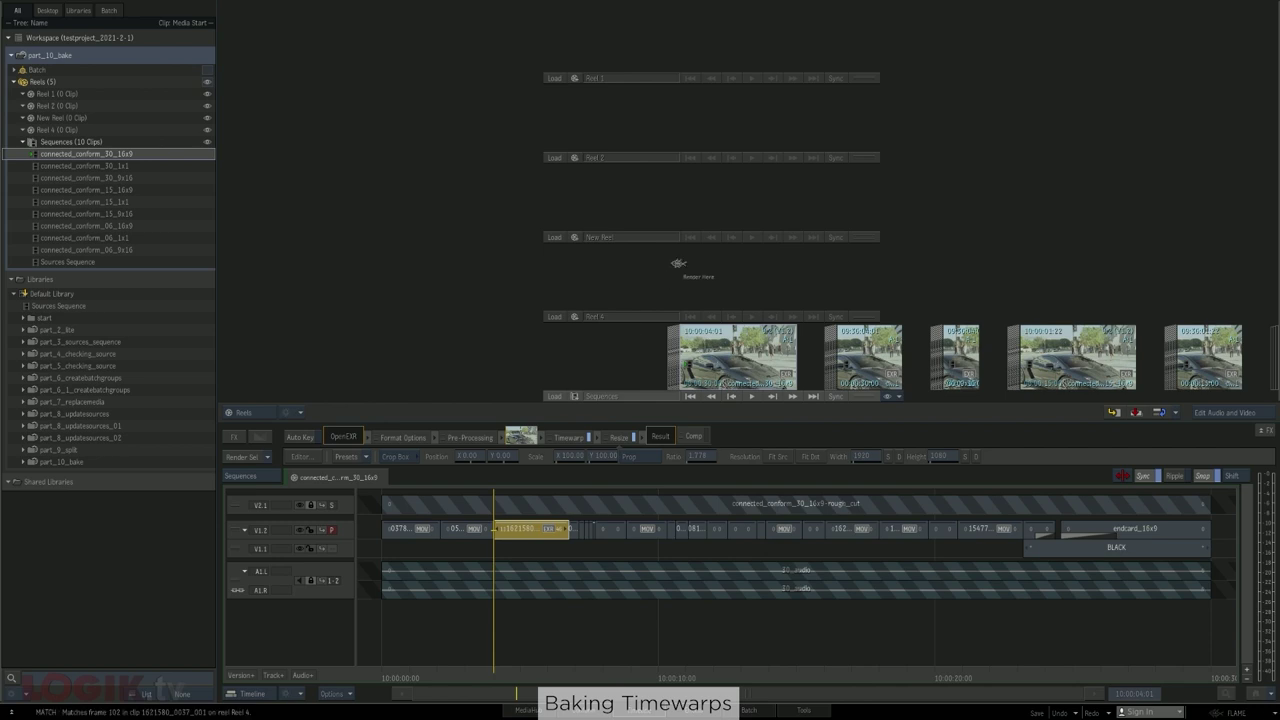
left_click(679, 265)
Open the Timewarp editor for the 1621580_0037_001 segment in connected_conform_30_16x9
left_click(738, 350)
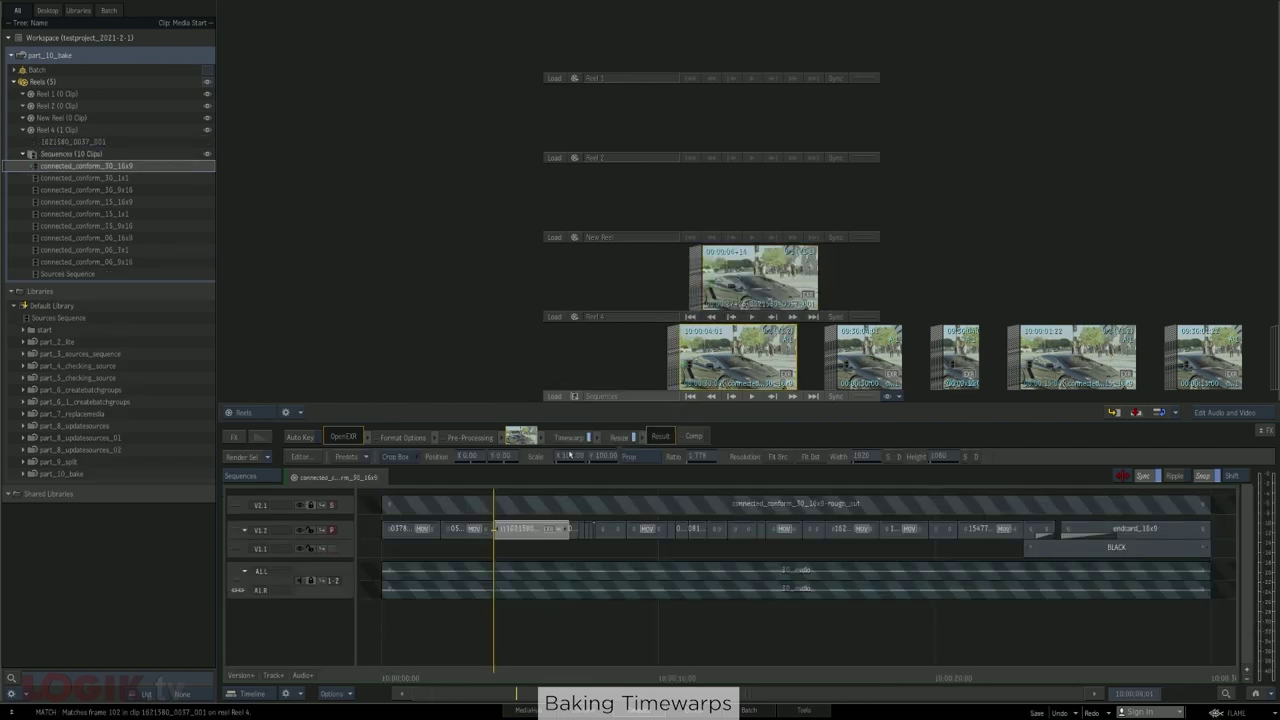
left_click(566, 438)
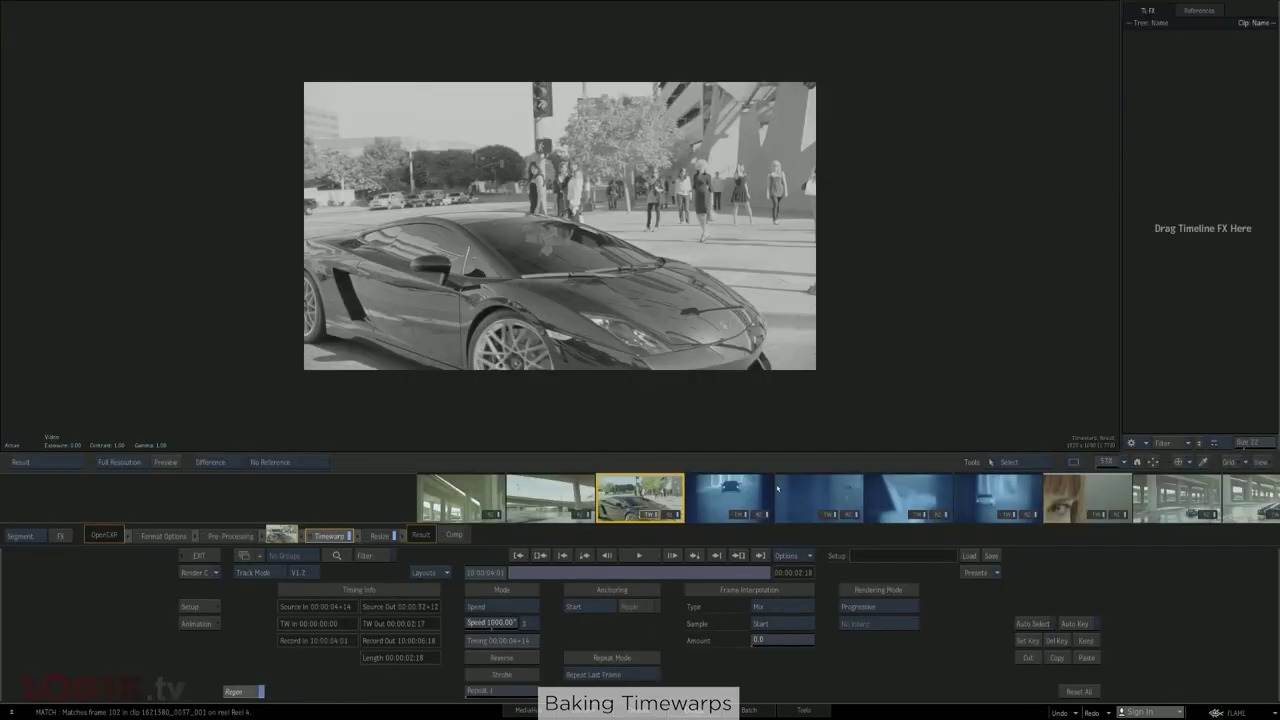
Save the segment's Timewarp setup as a, overwriting the existing file, and leave the Timewarp editor
left_click(991, 556)
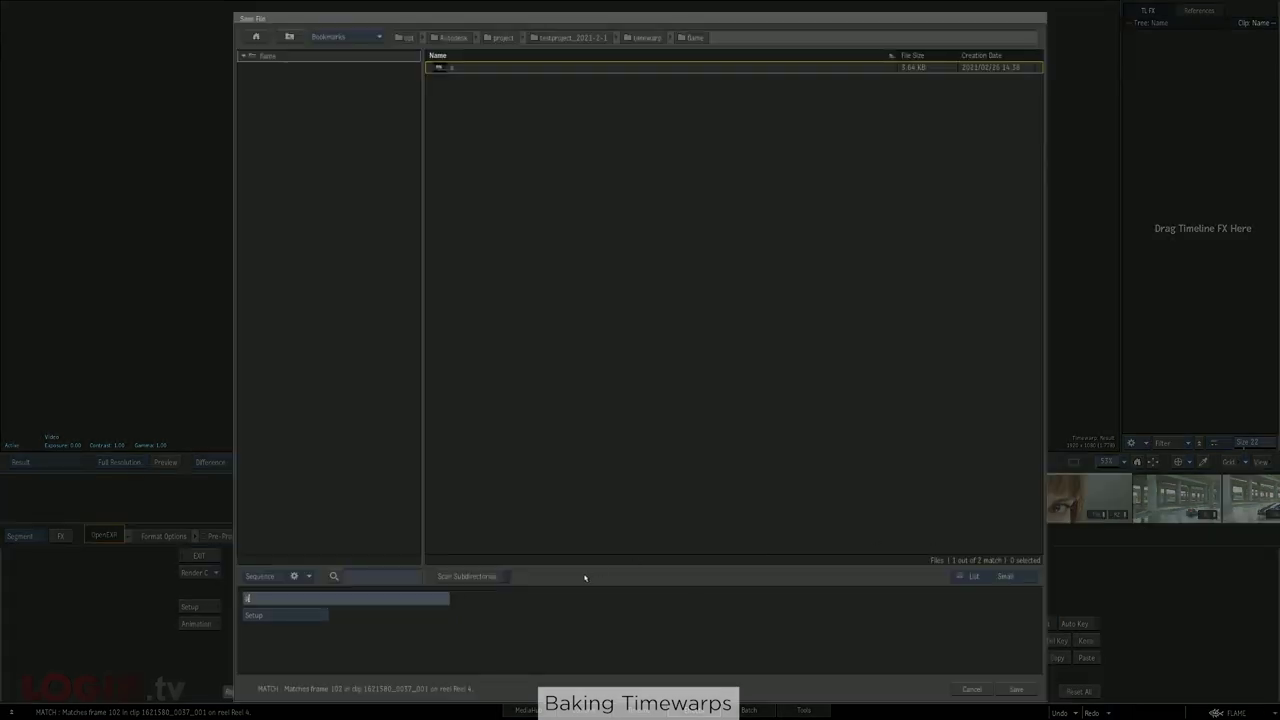
key("Return")
left_click(1016, 689)
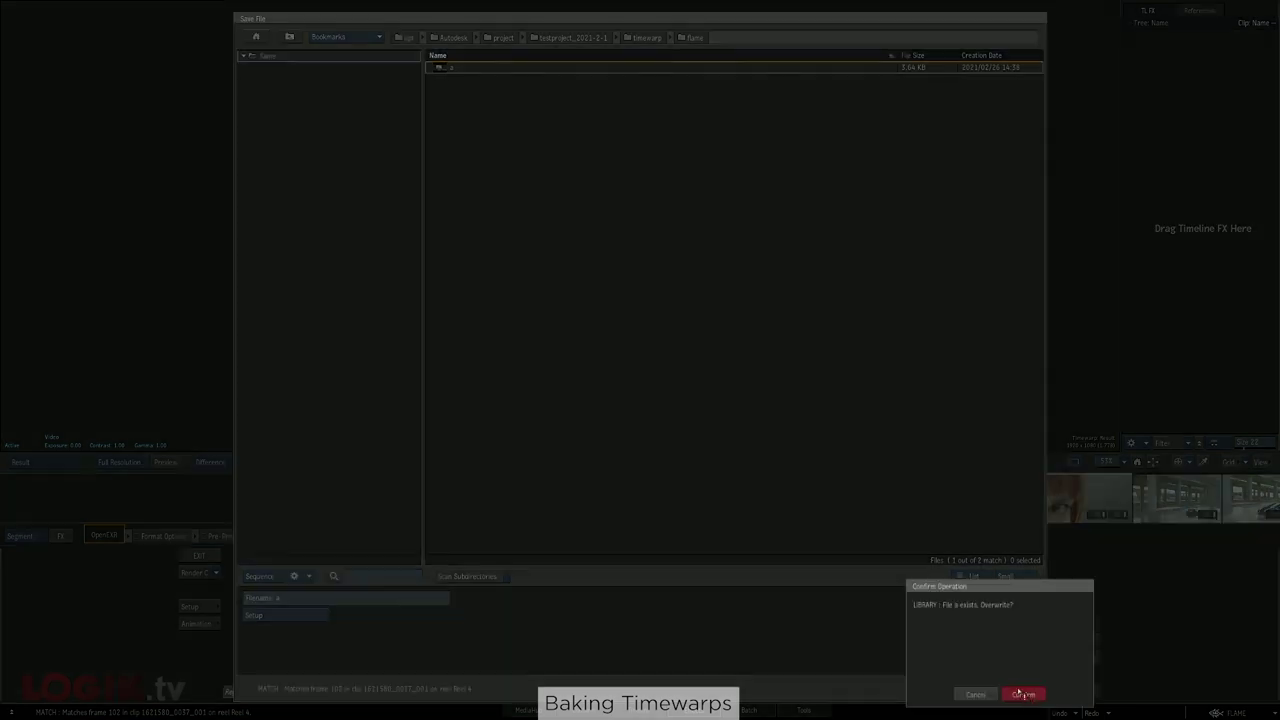
left_click(1018, 689)
left_click(199, 555)
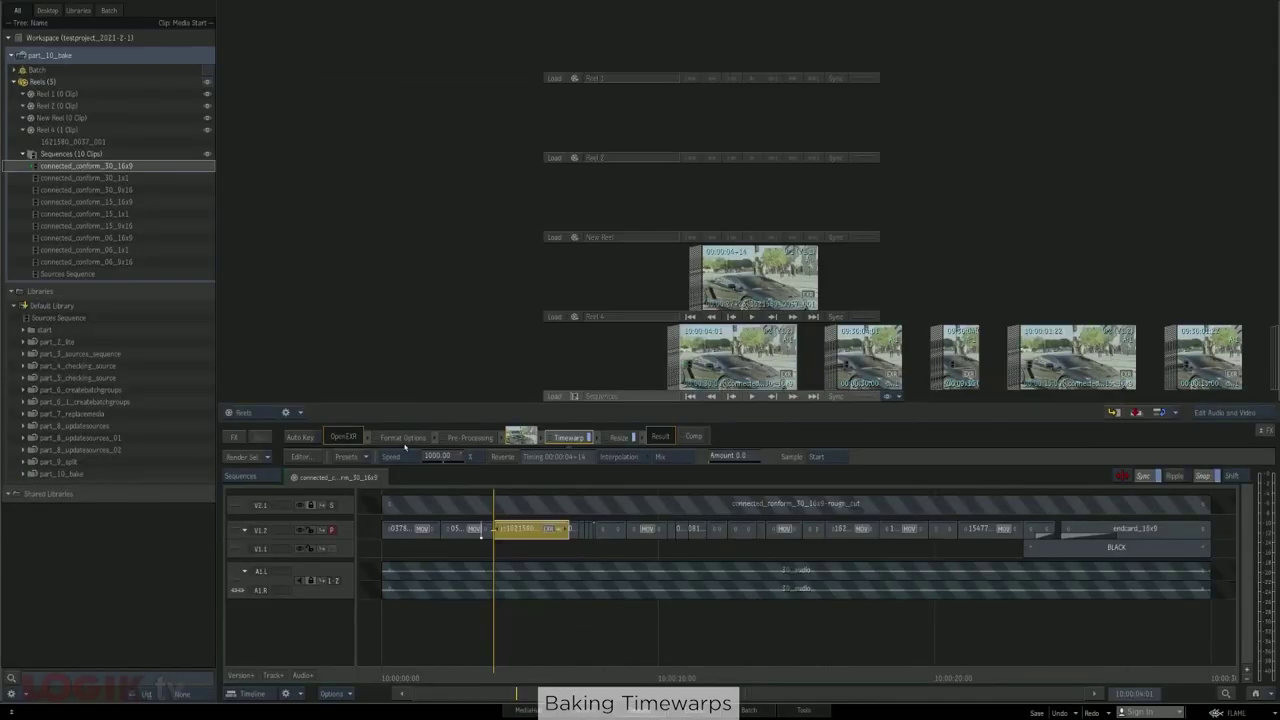
Add a Timewarp effect to the matched 1621580_0037_001 clip in Reel 4 and load the saved setup a into it
left_click(235, 438)
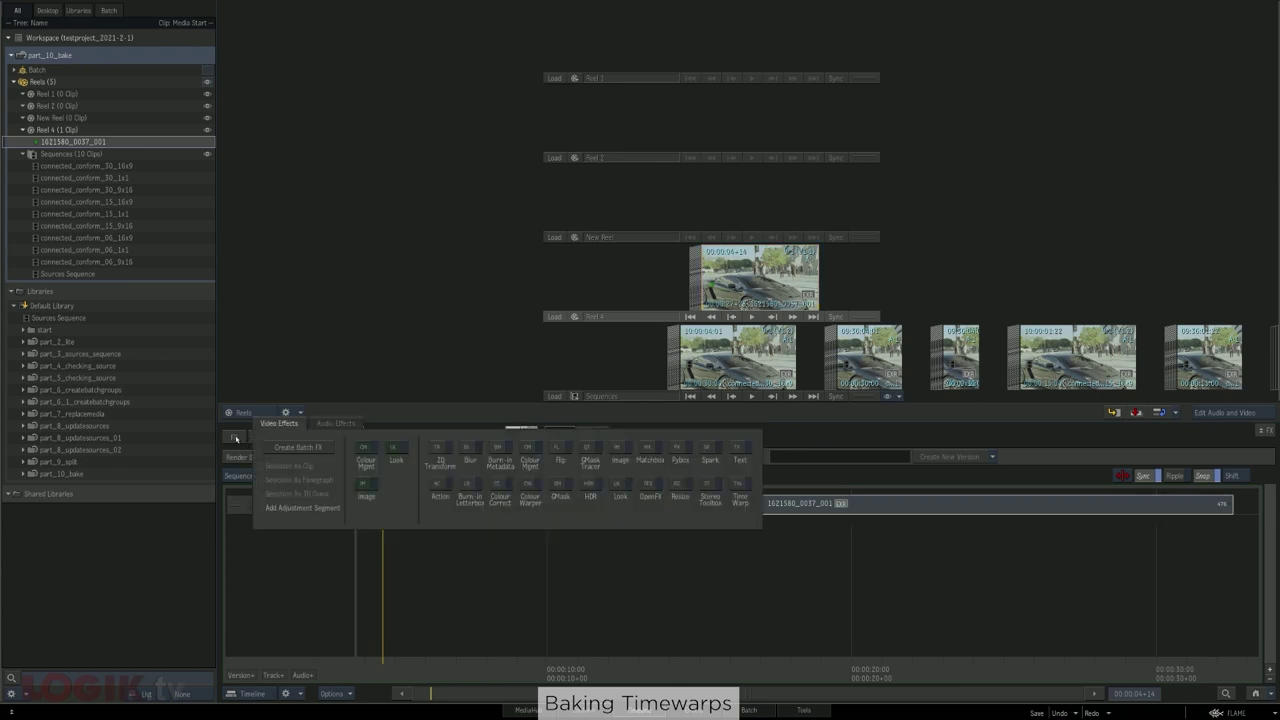
left_click(728, 488)
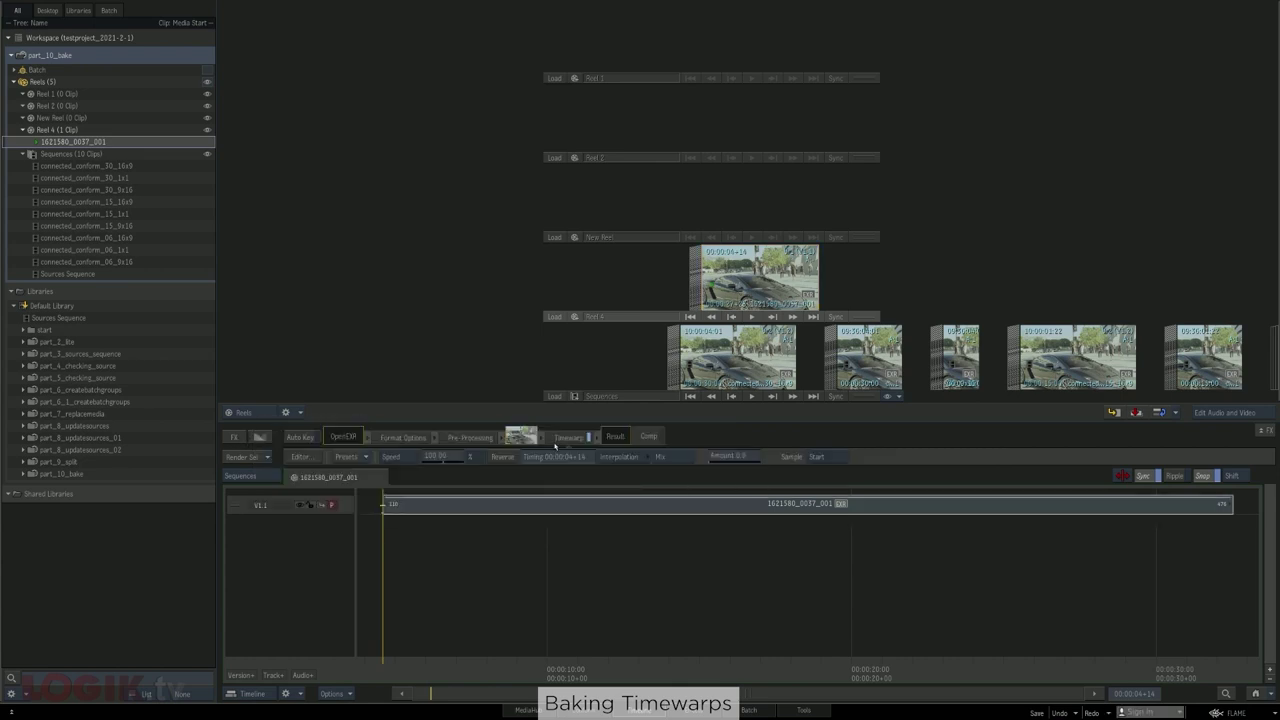
double_click(559, 437)
left_click(967, 556)
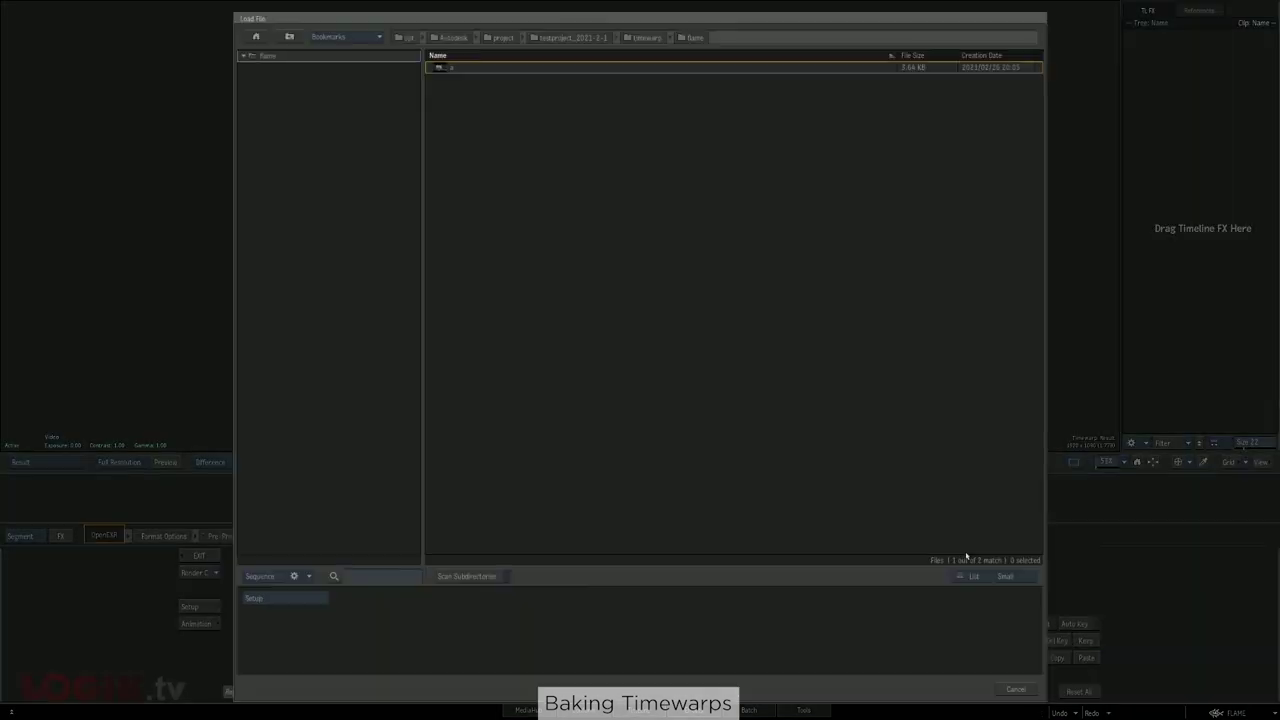
double_click(451, 68)
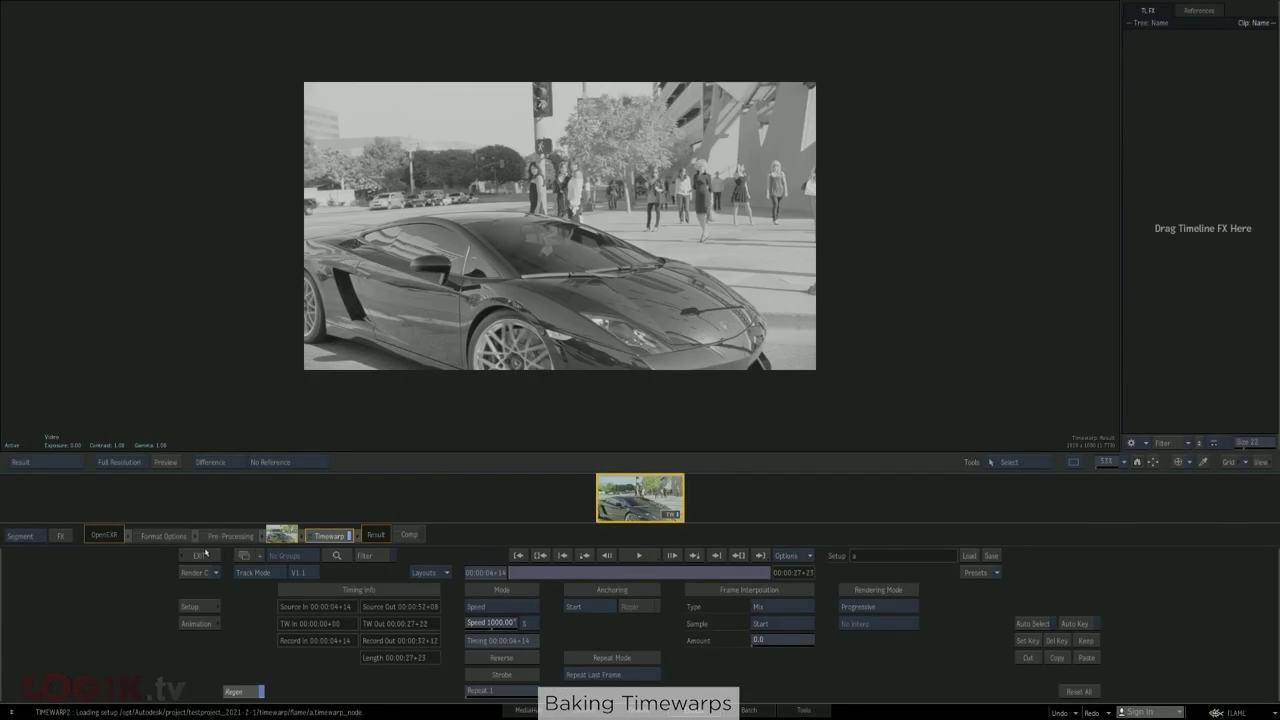
left_click(201, 555)
left_click(563, 568)
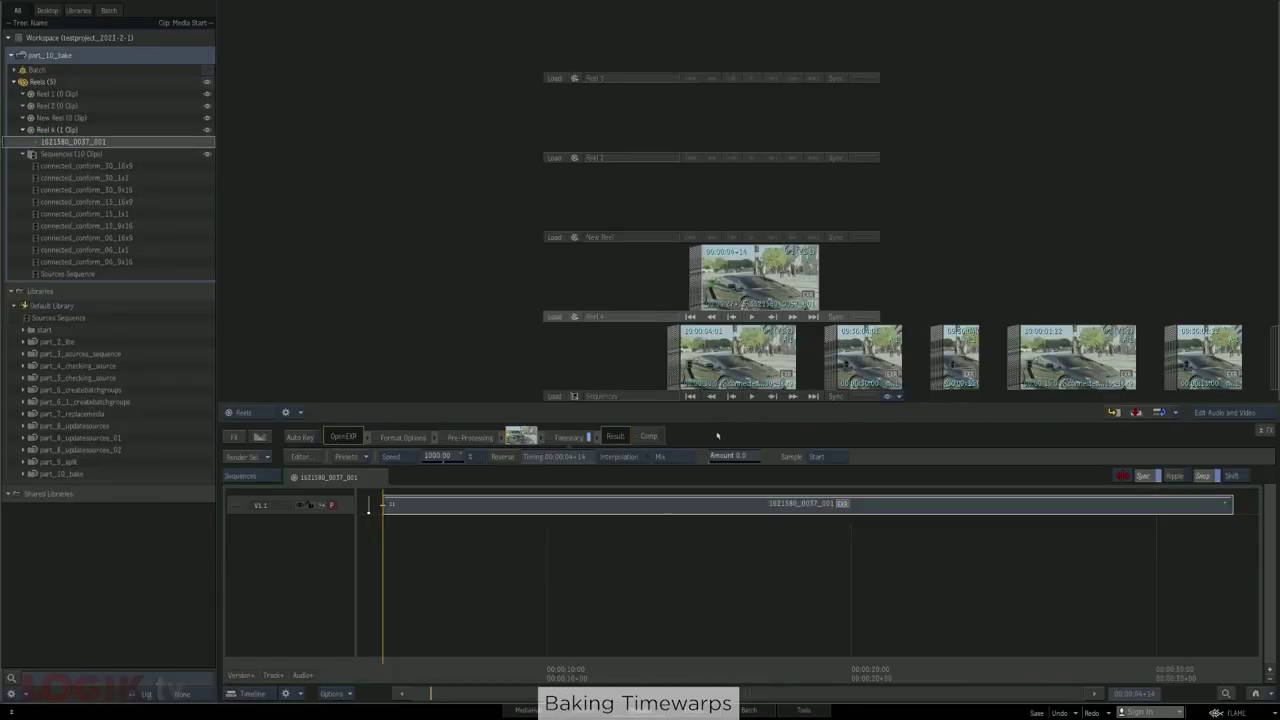
Select the 1621580_0037_001 segment in connected_conform_30_16x9 to check its duration and switch the timecode display to frames
left_click(732, 352)
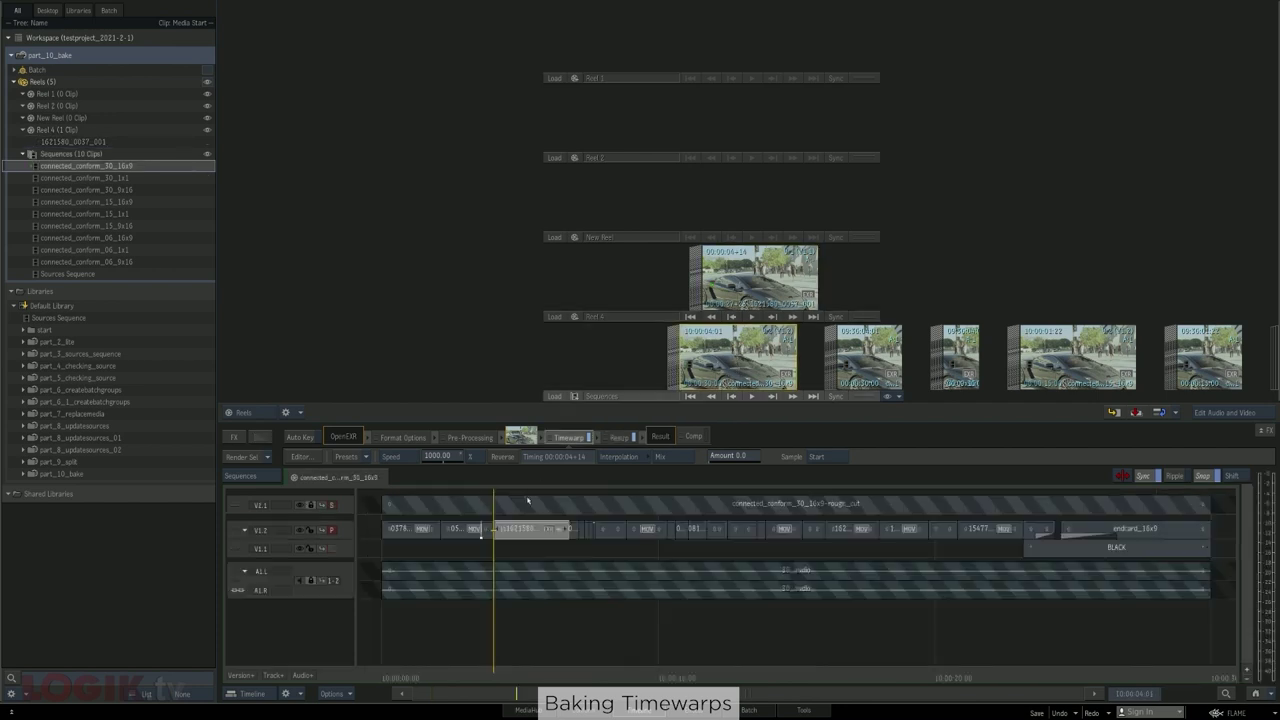
left_click(530, 531)
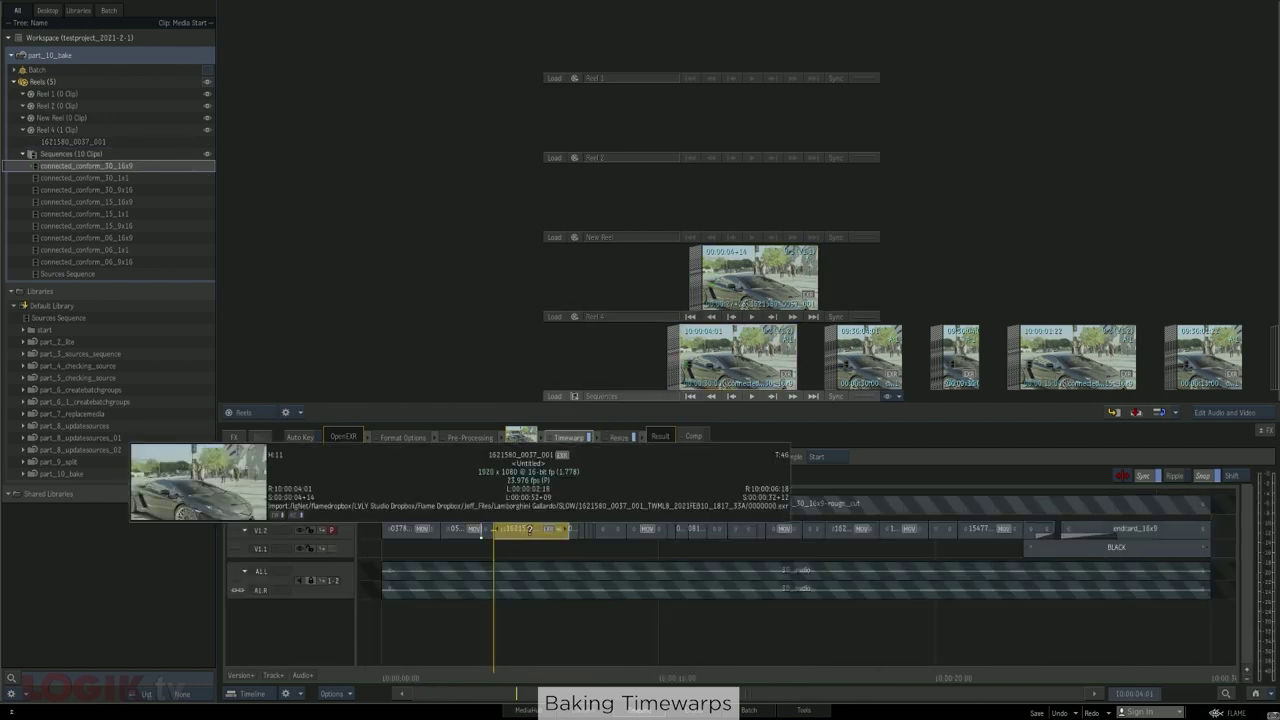
key("t")
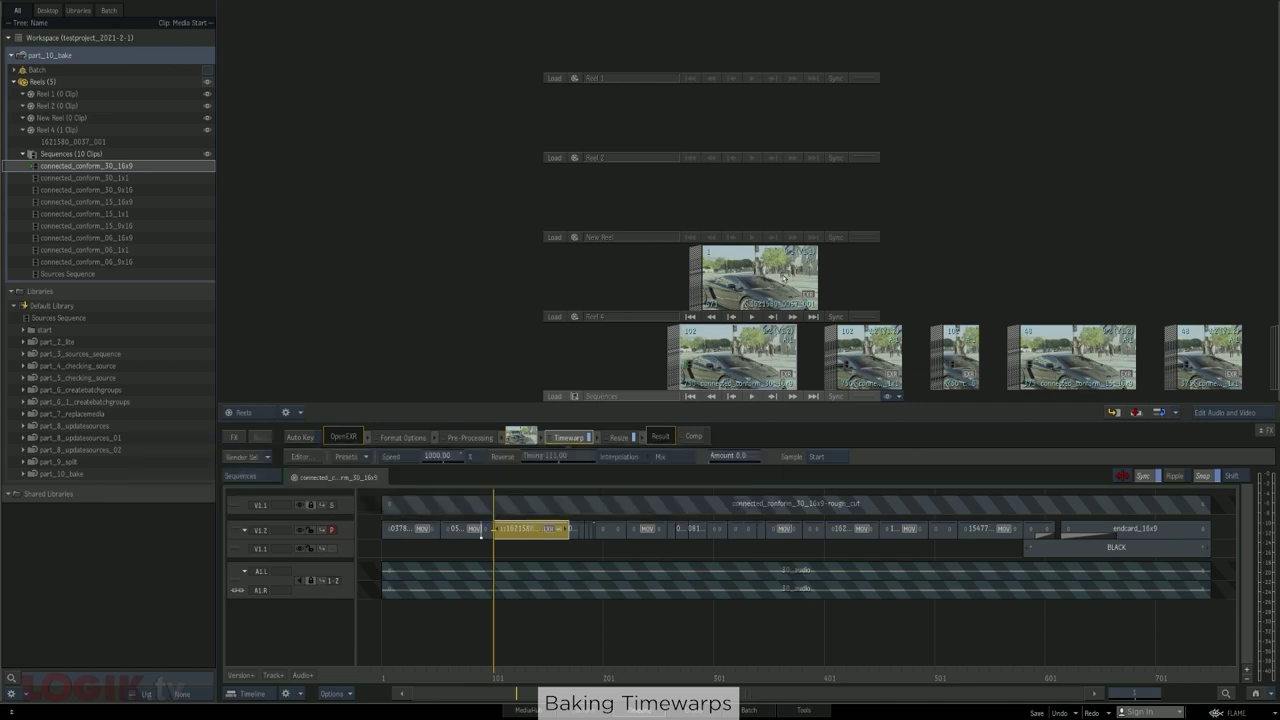
Trim the end of the timewarped Reel 4 clip to roughly the duration of the segment in connected_conform_30_16x9
left_click(786, 278)
left_click_drag(1205, 506, 442, 511)
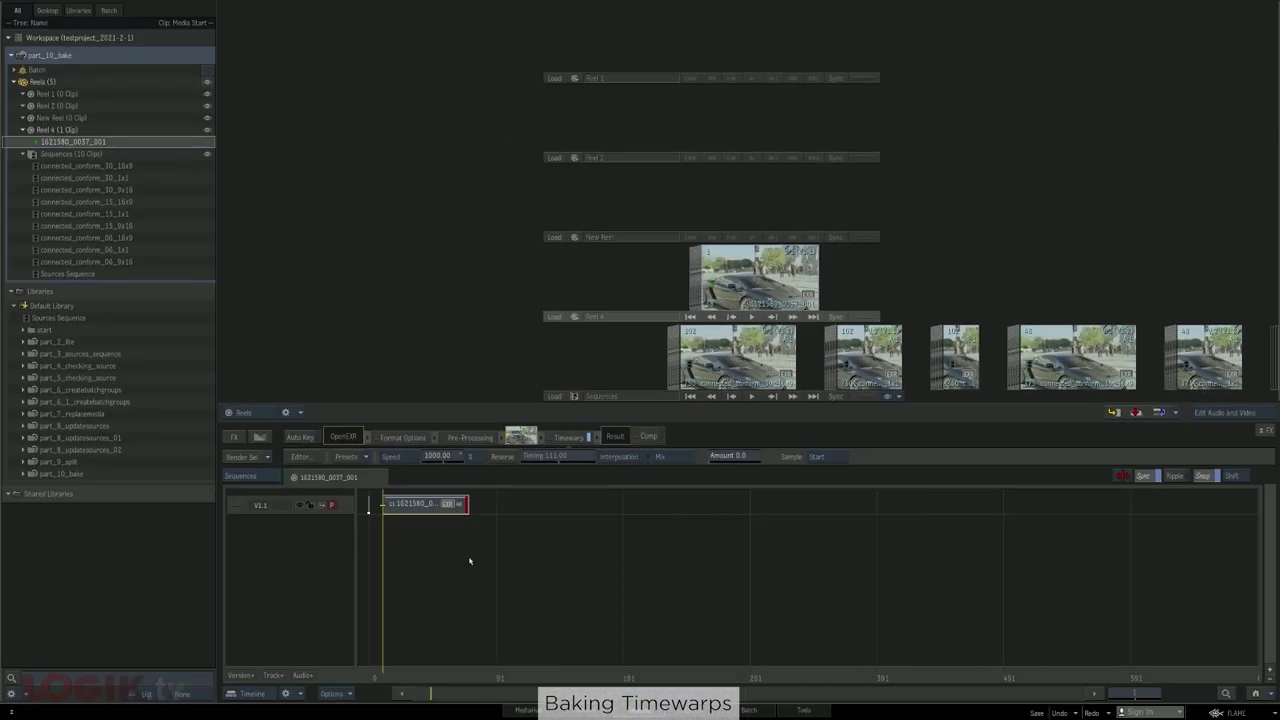
key("Home")
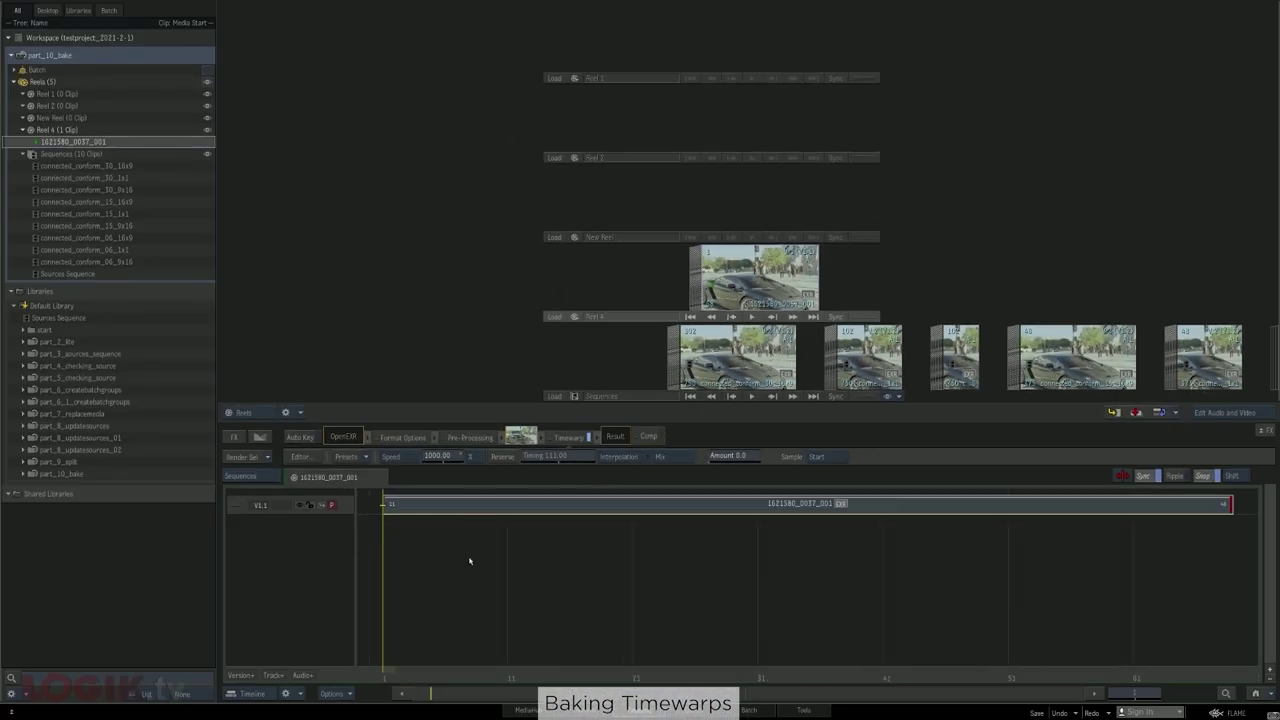
Add a video track to connected_conform_30_16x9 and place the timewarped Reel 4 clip on it directly above the original 1621580_0037_001 segment
left_click(729, 351)
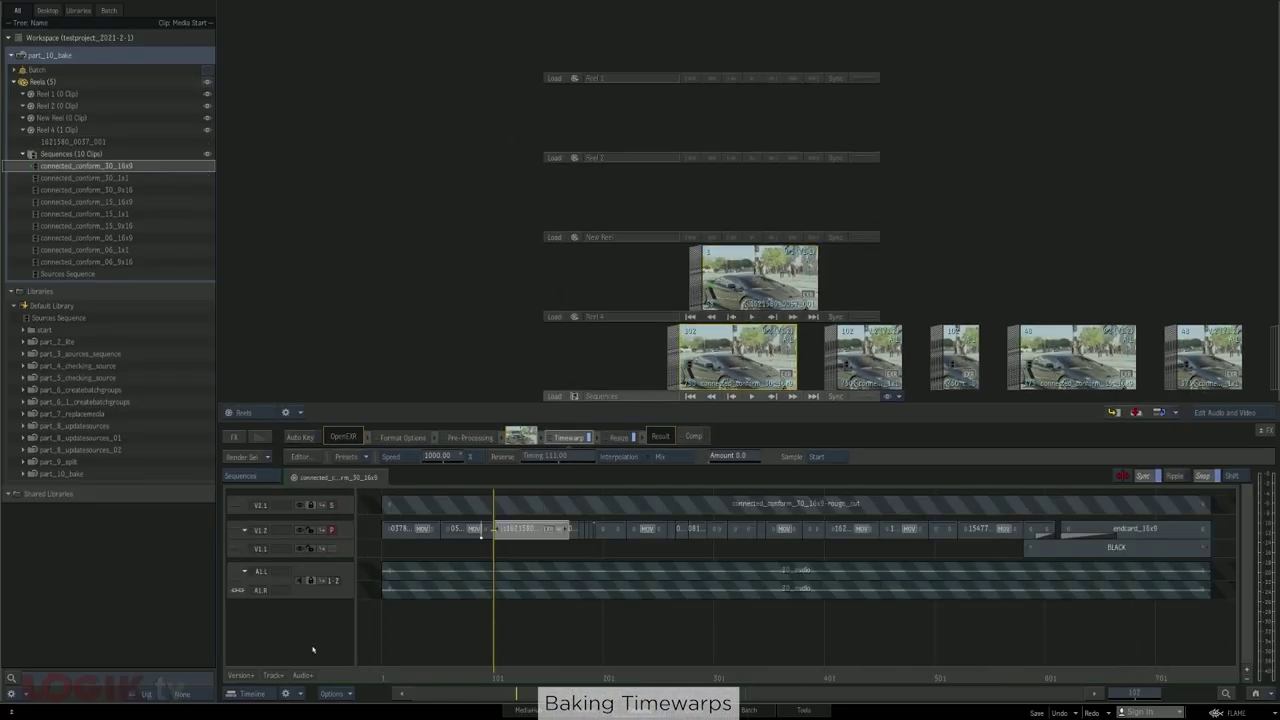
left_click(271, 674)
left_click(622, 652)
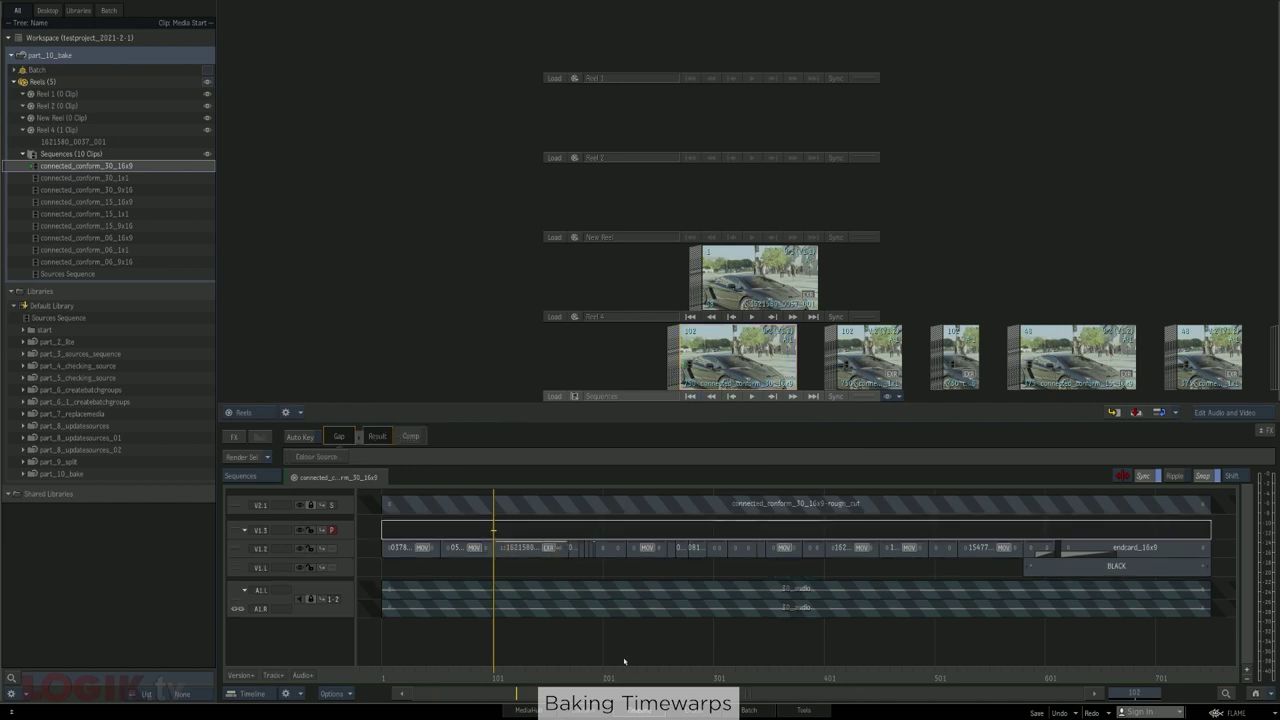
left_click_drag(737, 261, 506, 540)
key("Return")
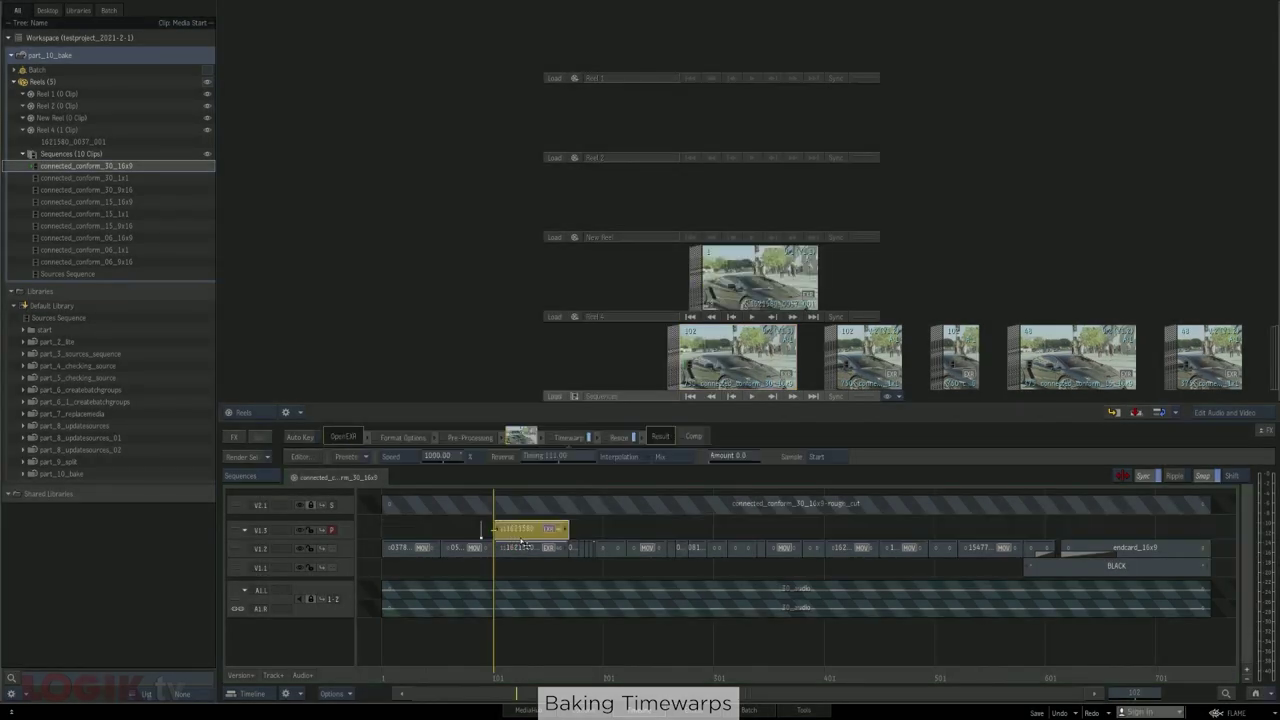
Compare the test clip with the original segment below at several frames in the player, and delete the test clip
key("Escape")
key("Page_Down")
key("Page_Up")
key("Down")
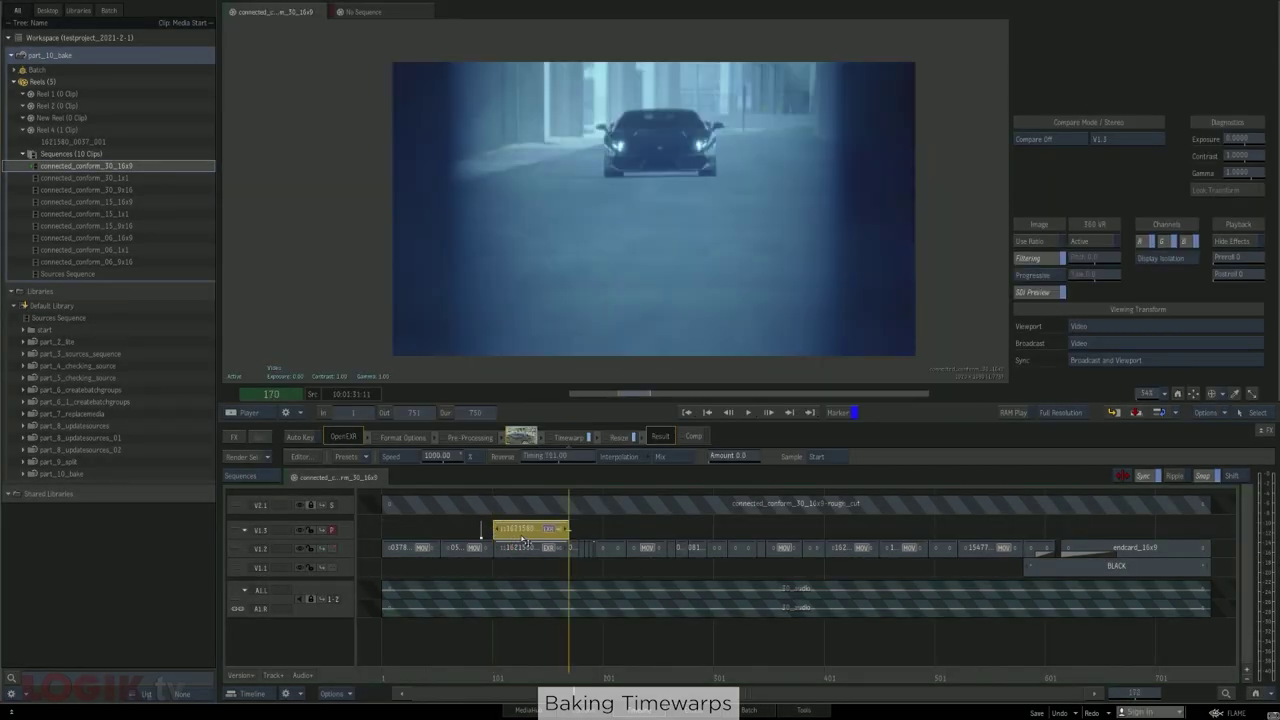
key("Left")
key("Page_Down")
key("Page_Up")
left_click(529, 673)
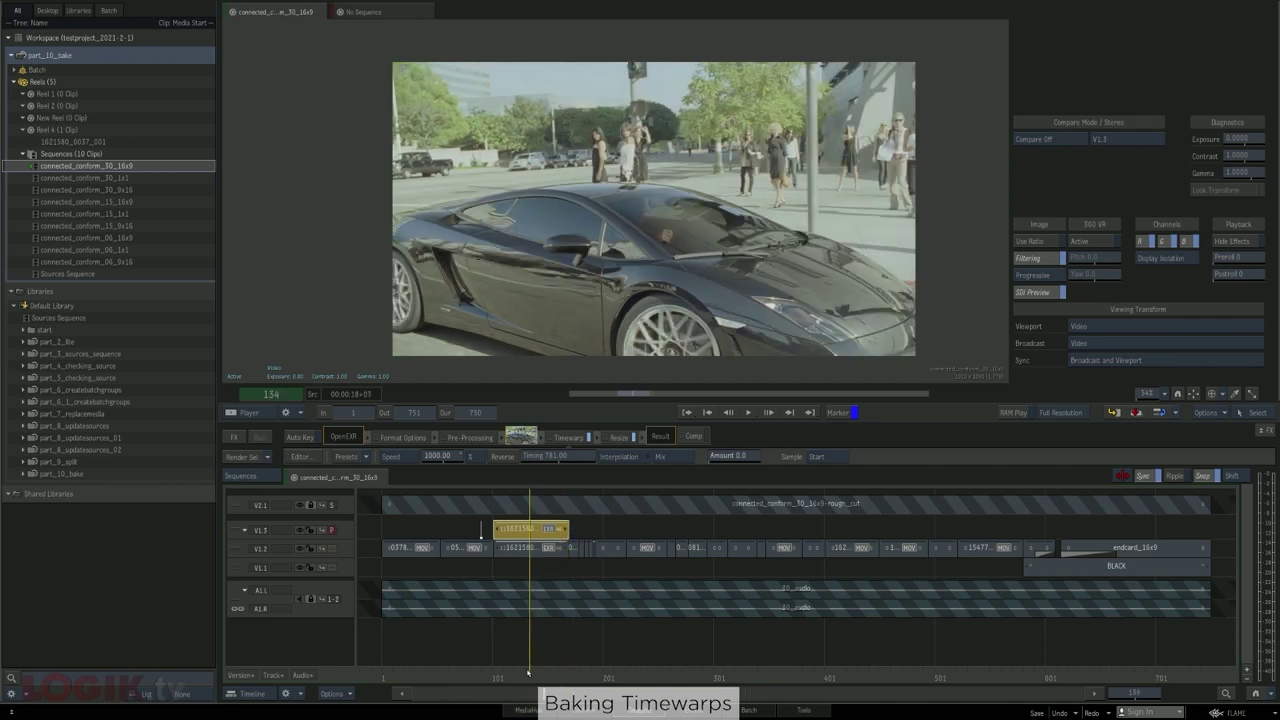
key("Up")
key("Escape")
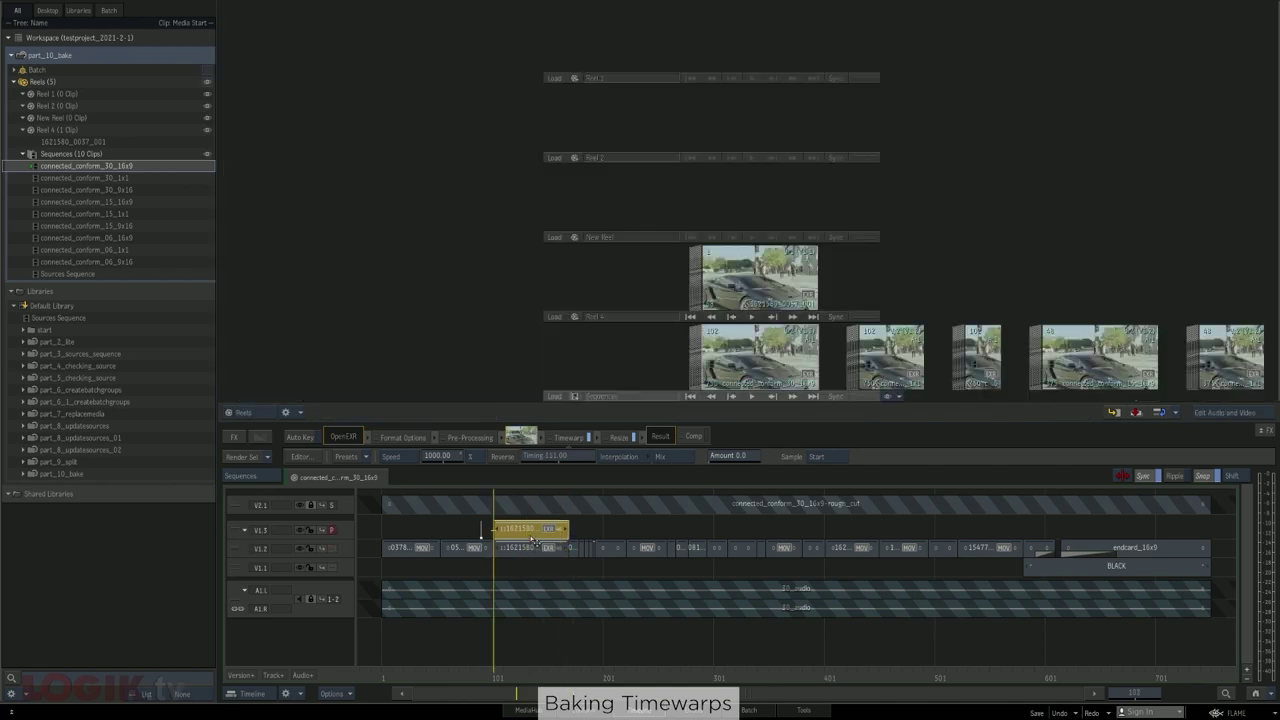
key("Delete")
Commit the Timeline FX of the 1621580_0037_001 clip in Reel 4 to bake its timewarp
left_click(759, 277)
right_click(540, 505)
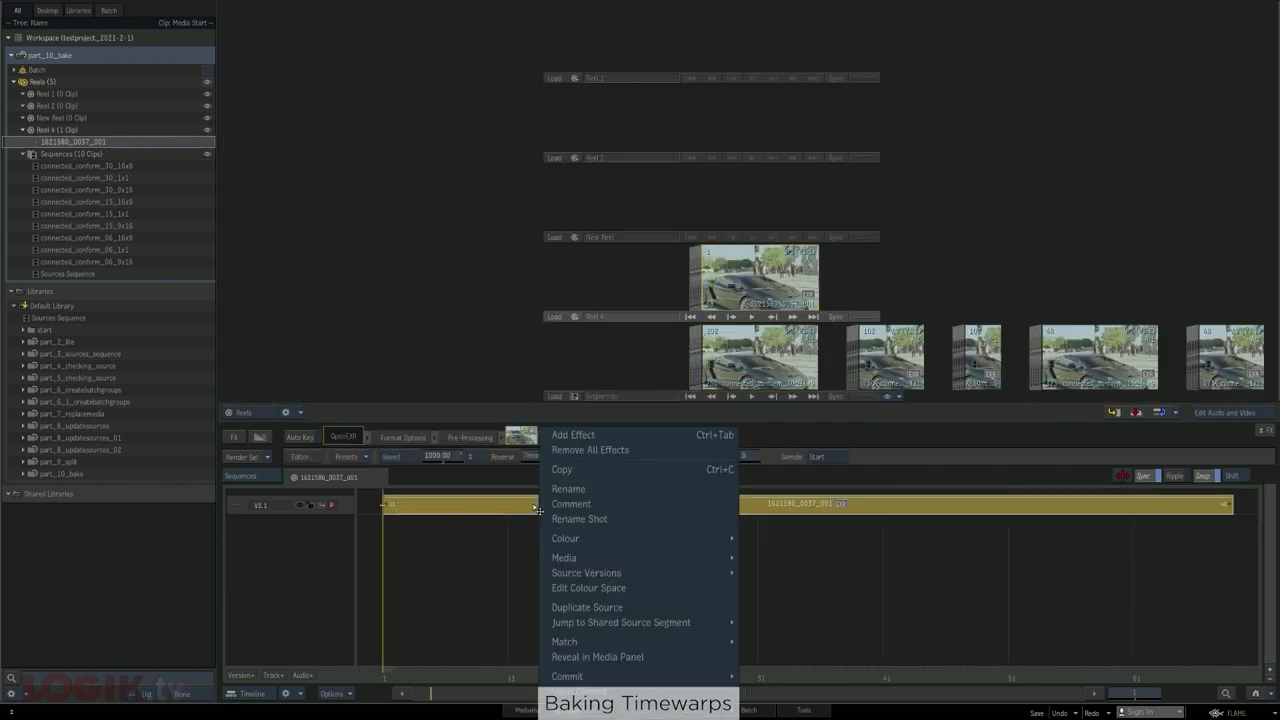
mouse_move(585, 677)
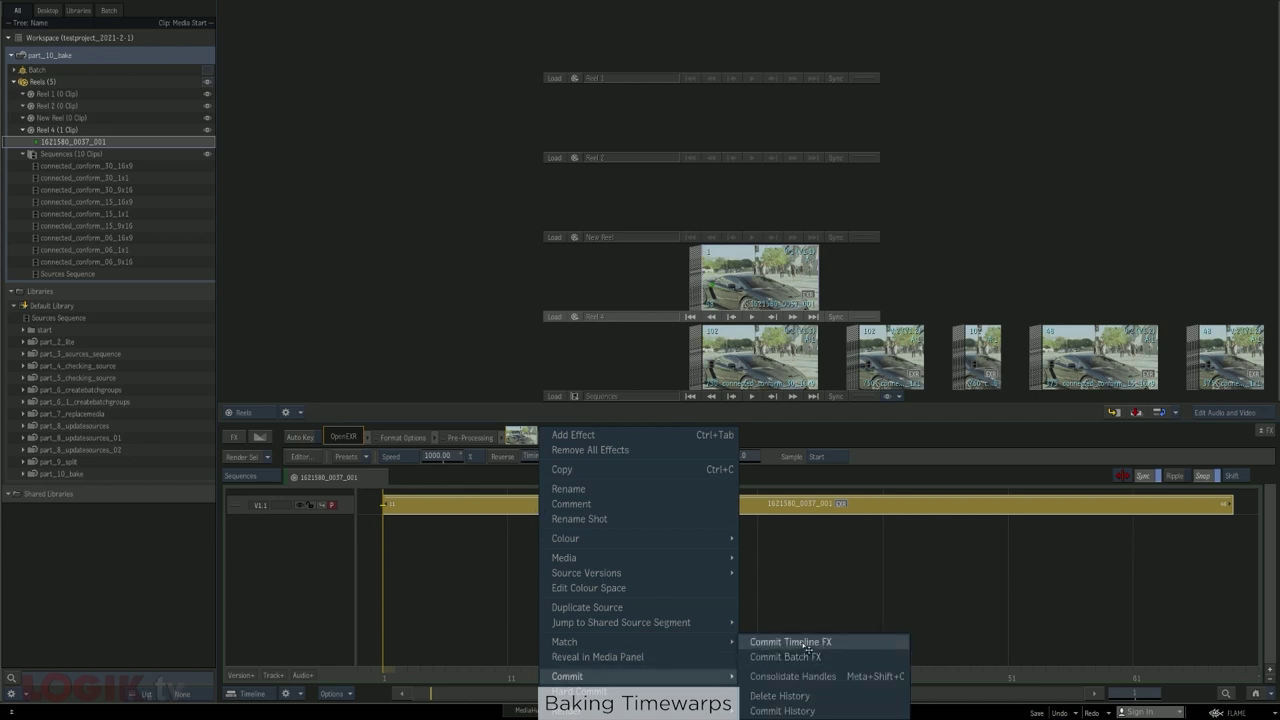
left_click(803, 645)
left_click(661, 389)
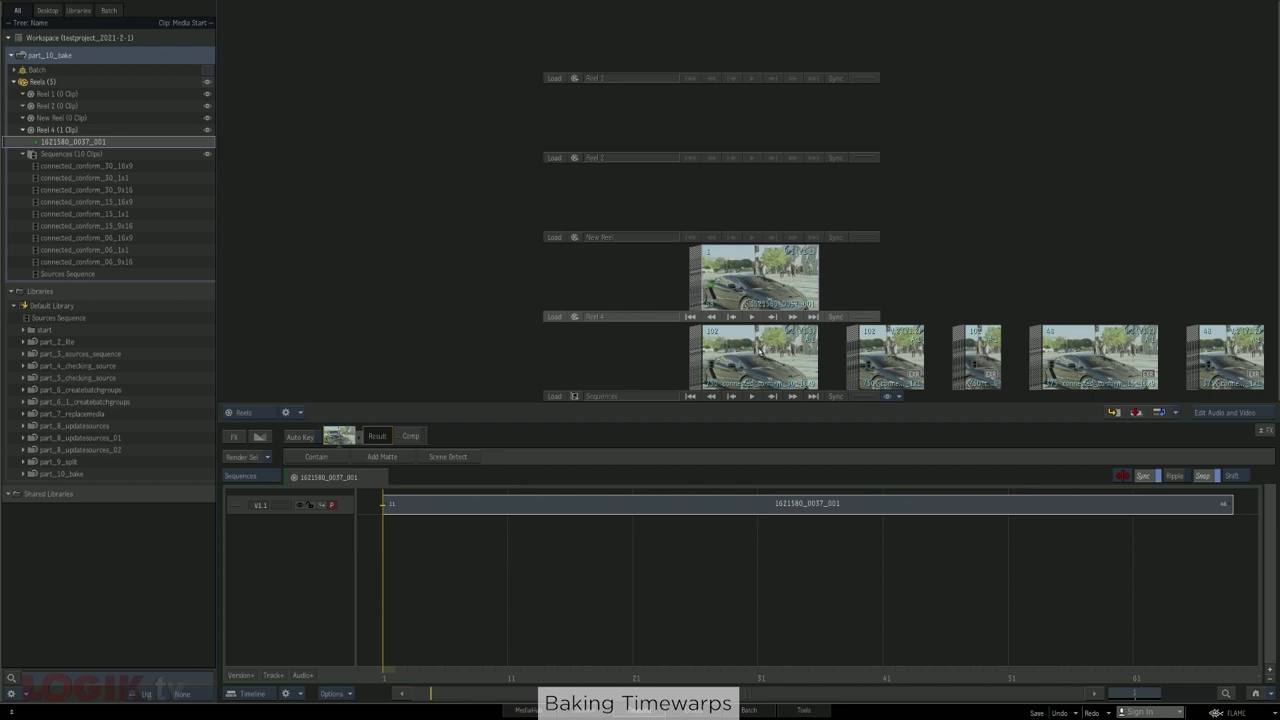
Create a source segment connection for the 1621580_0037_001 segment in connected_conform_30_16x9, limited to the Sequences reel and overwriting existing connections
double_click(760, 352)
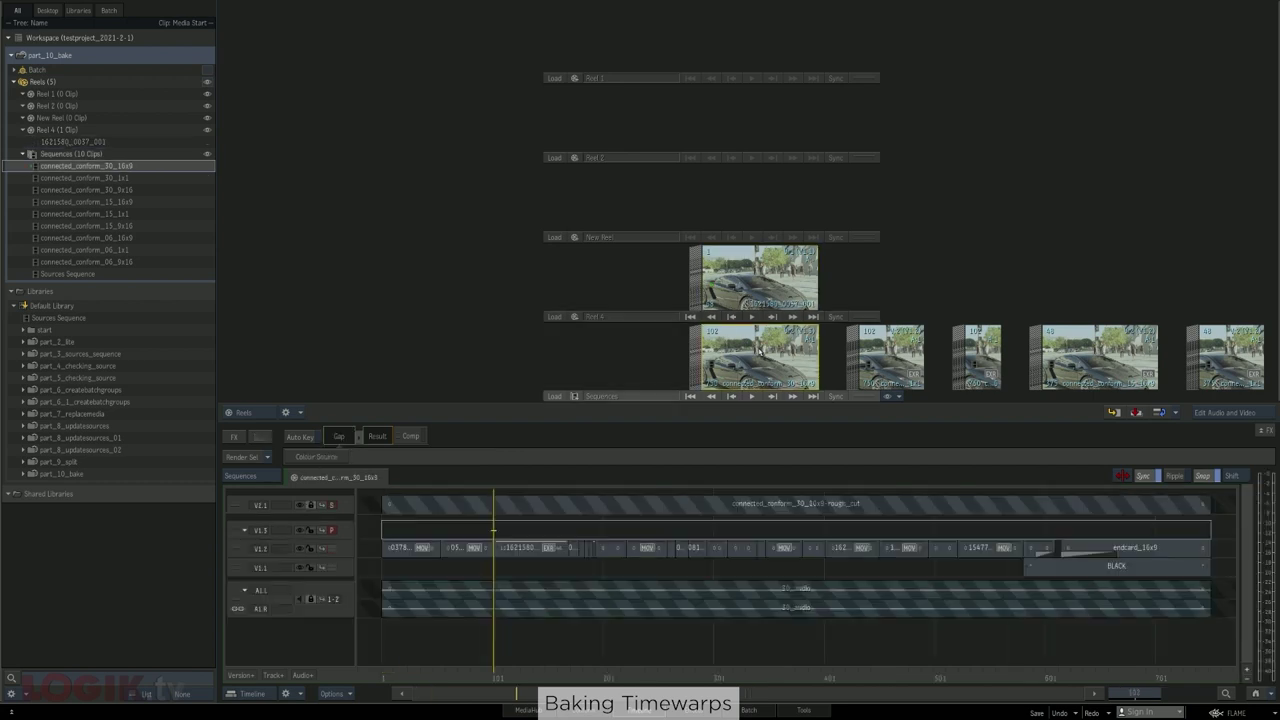
right_click(540, 551)
left_click(574, 555)
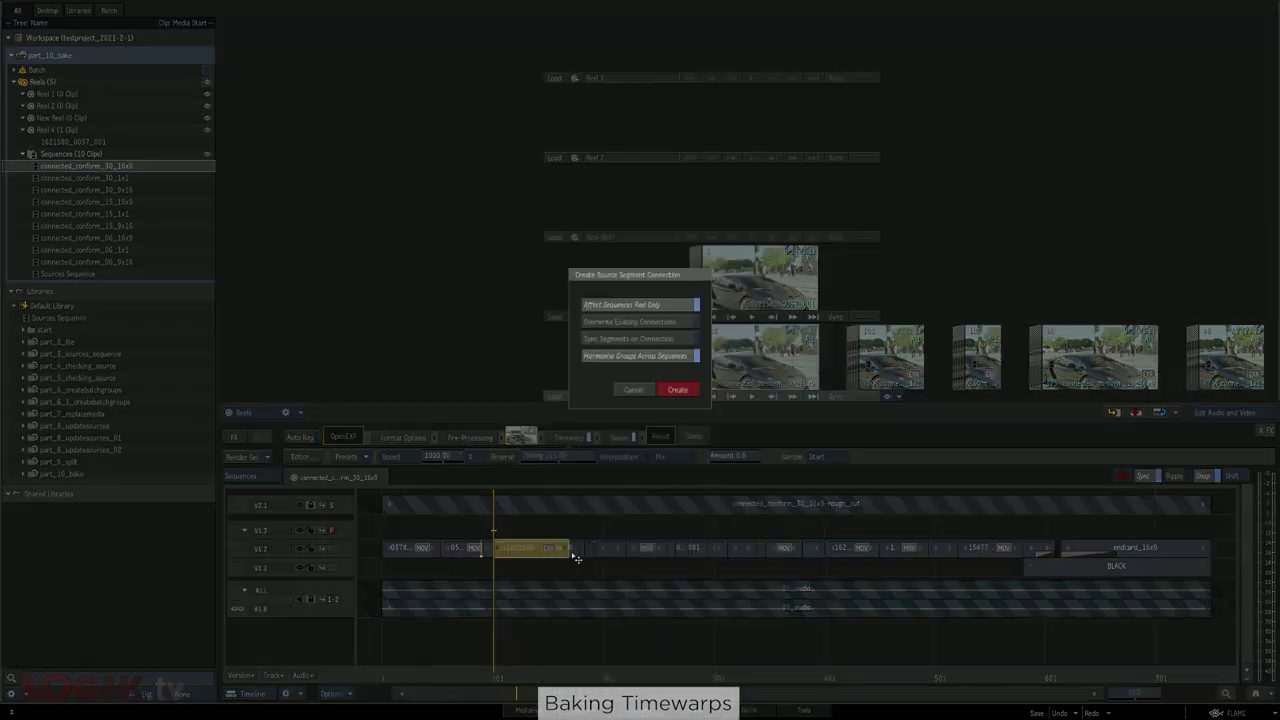
left_click(596, 322)
left_click(676, 390)
Duplicate the connected 1621580_0037_001 segments with Connection on Duplicate Segments and Direction on New Segments Below
right_click(541, 551)
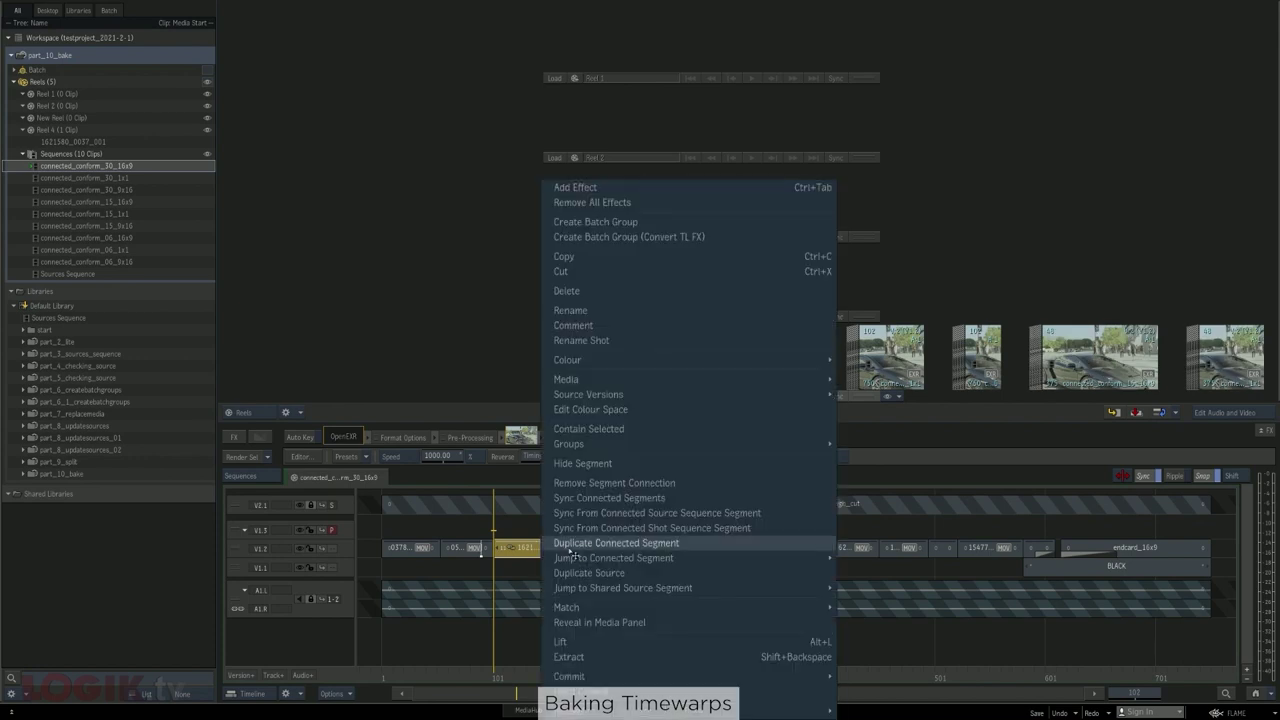
left_click(582, 545)
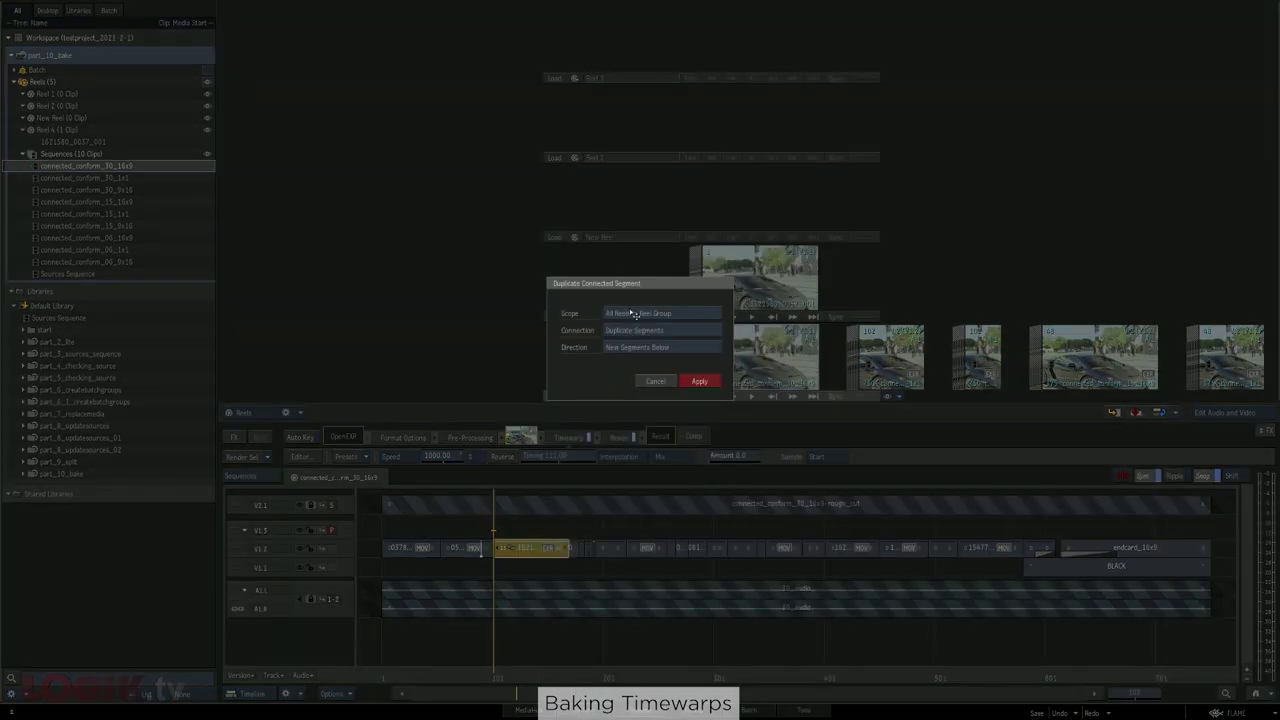
left_click(633, 314)
left_click(656, 295)
left_click(701, 383)
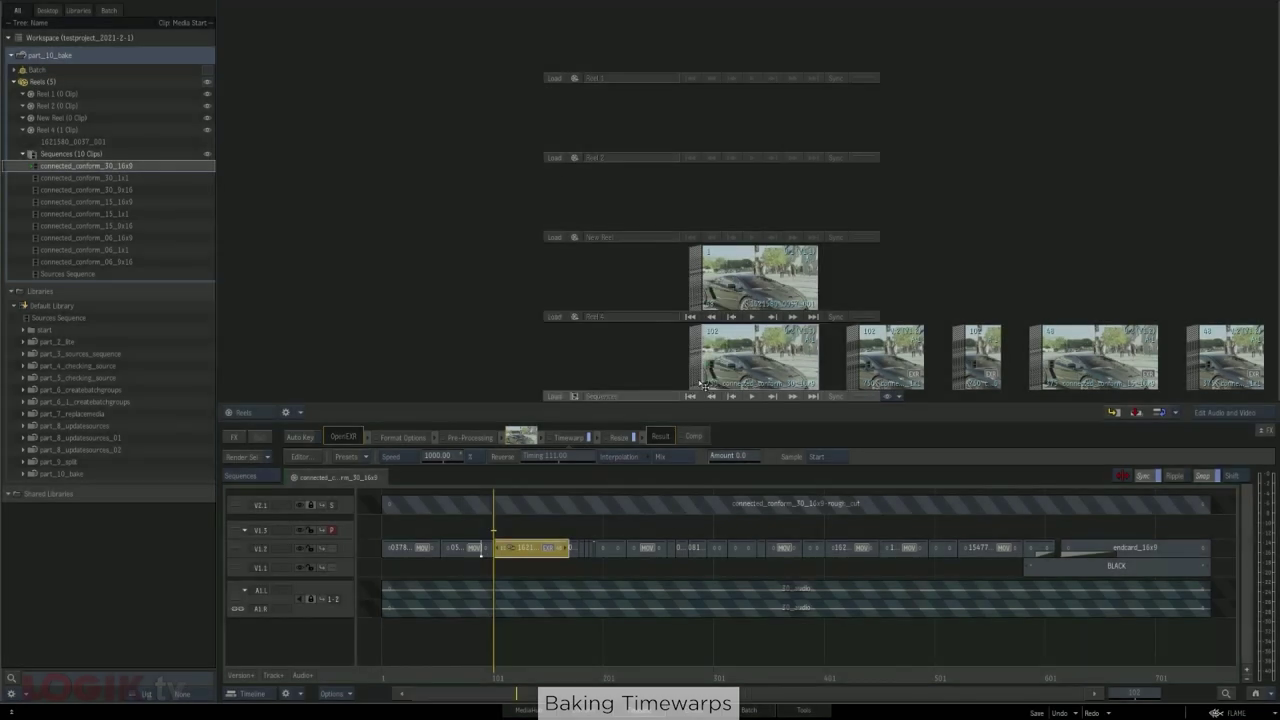
Set connected_conform_30_16x9 as the edit destination and replace its upper 1621580_0037_001 segment with the baked Reel 4 clip, accepting the frame rate mismatch
right_click(372, 480)
left_click(408, 513)
left_click(513, 552)
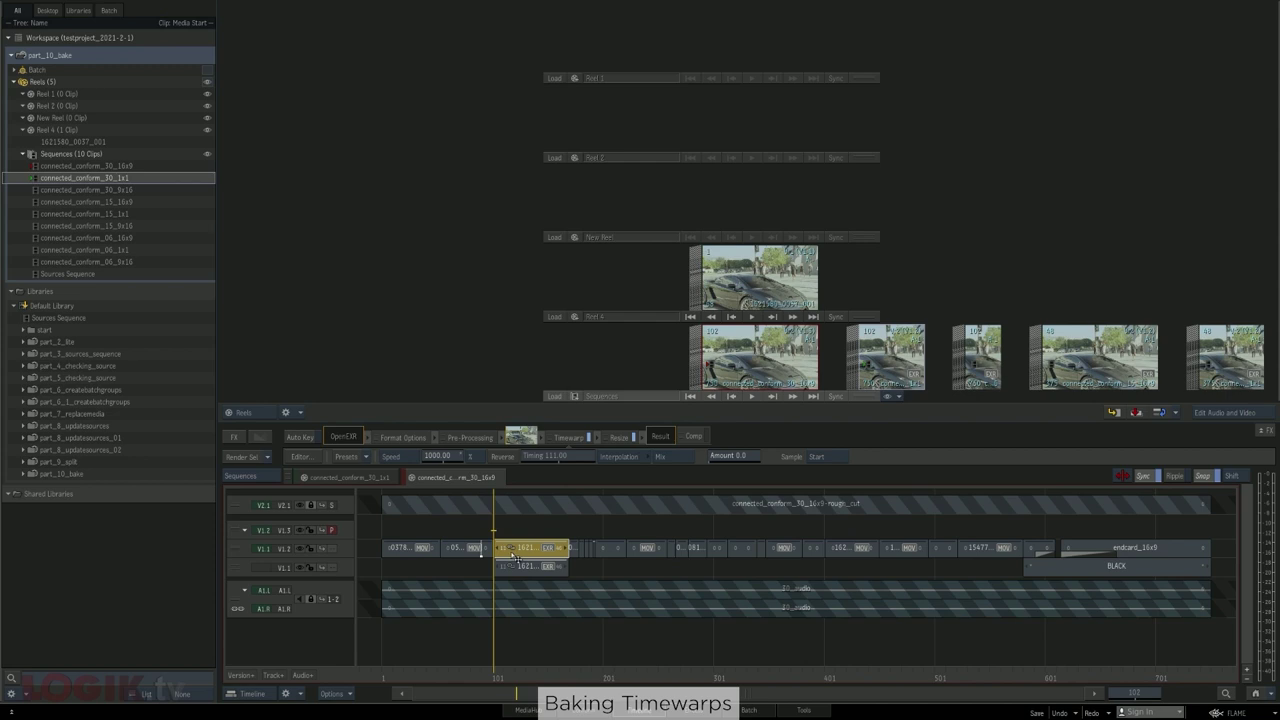
left_click(533, 548)
key("F11")
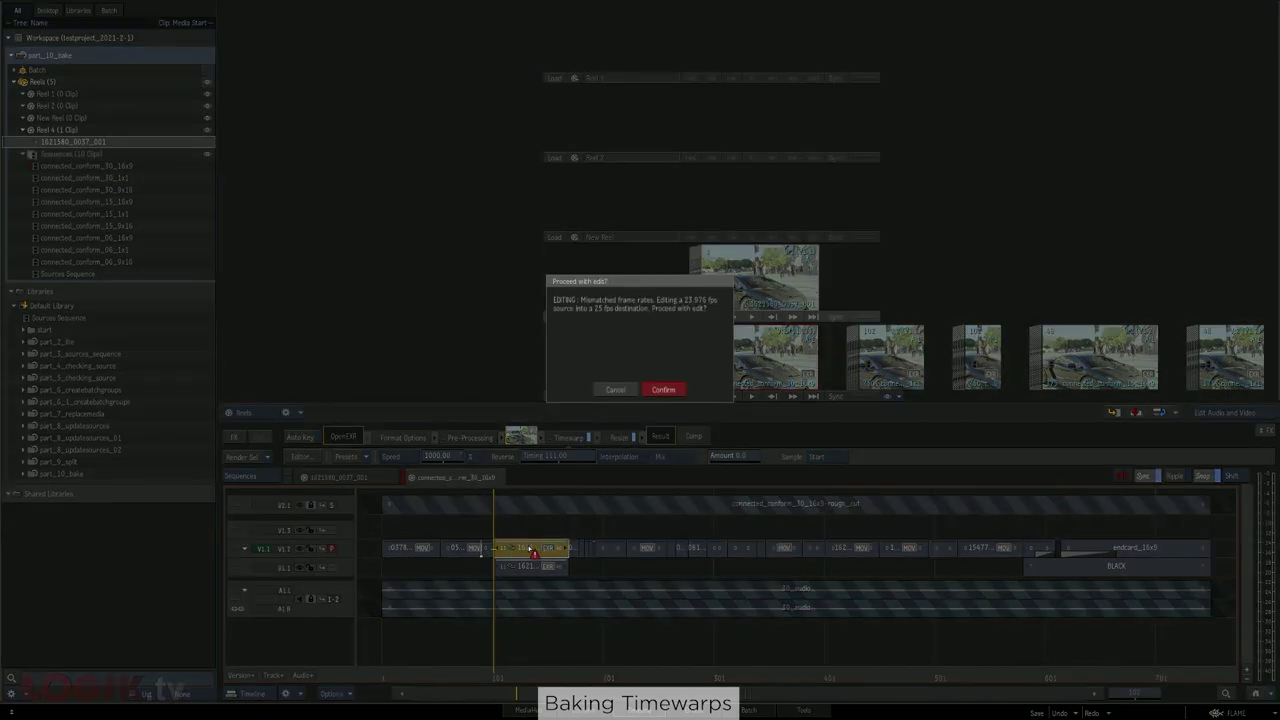
key("Return")
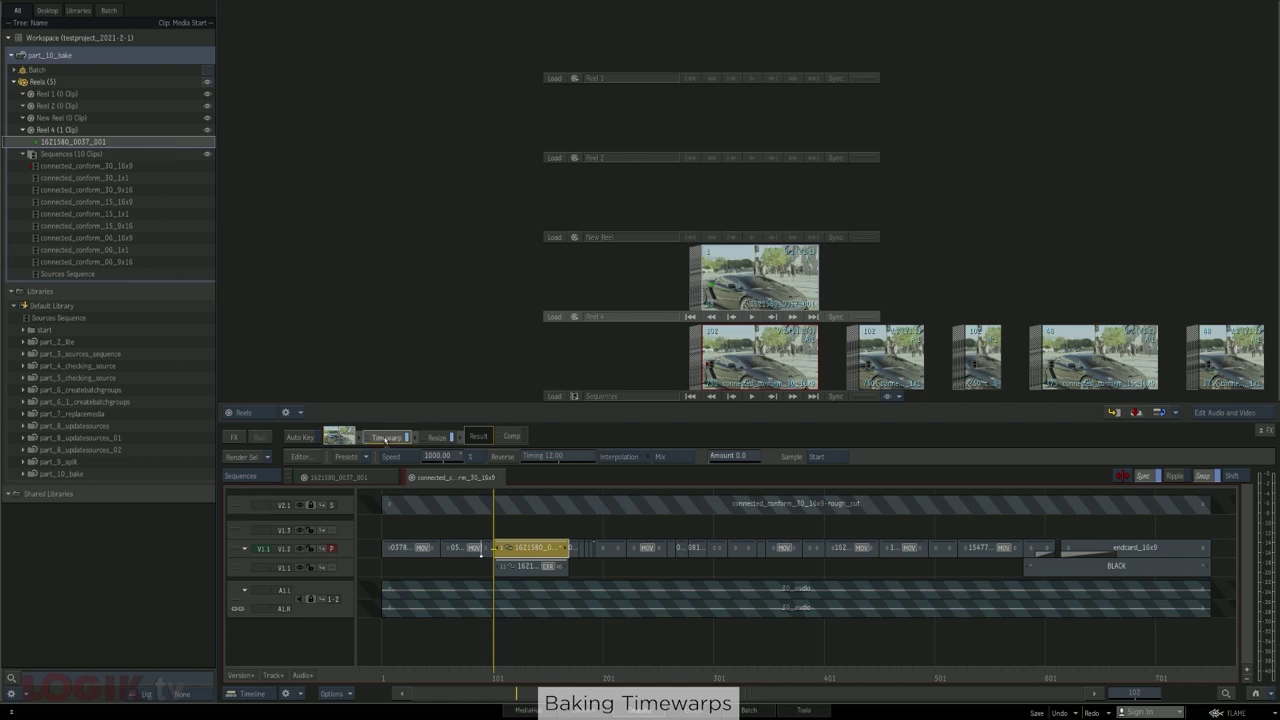
Reopen connected_conform_30_16x9 and delete the Timewarp effect from the replaced 1621580_0037_001 segment, keeping its Resize
left_click(499, 479)
left_click(778, 355)
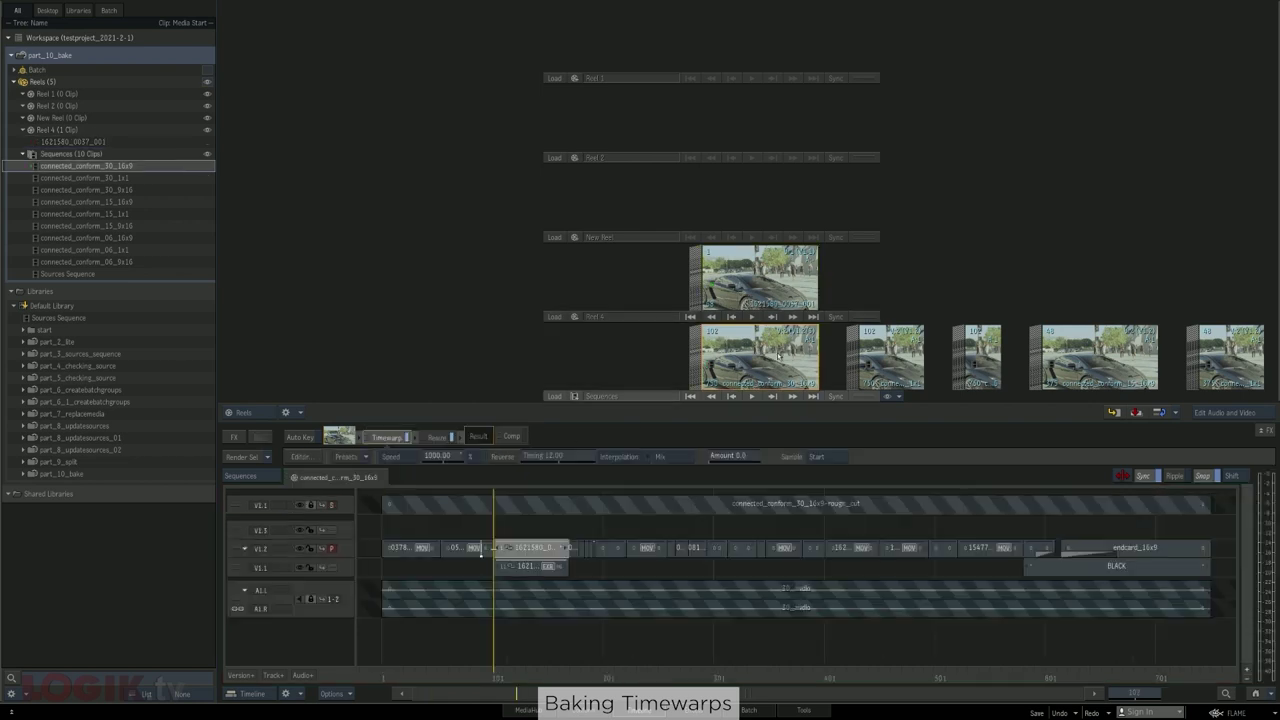
left_click(530, 547)
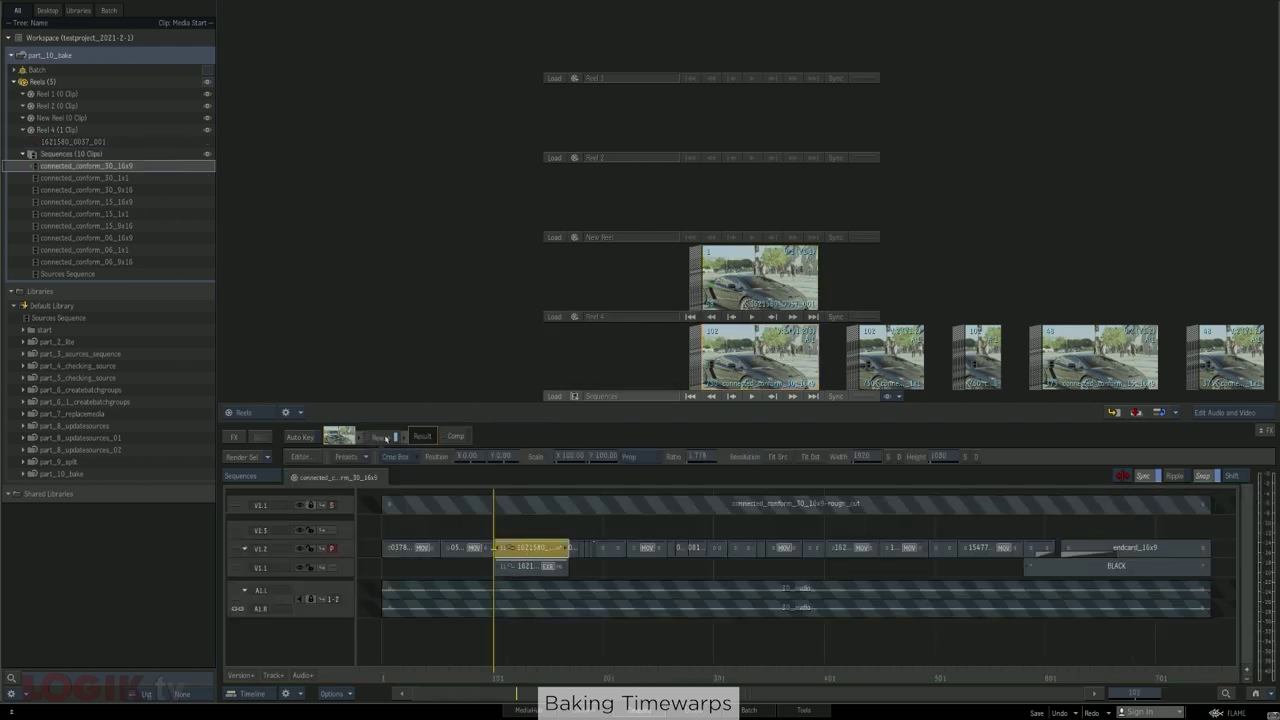
Check the replaced segment and its effects in connected_conform_30_1x1 and connected_conform_30_9x16, and return to connected_conform_30_16x9
left_click(888, 364)
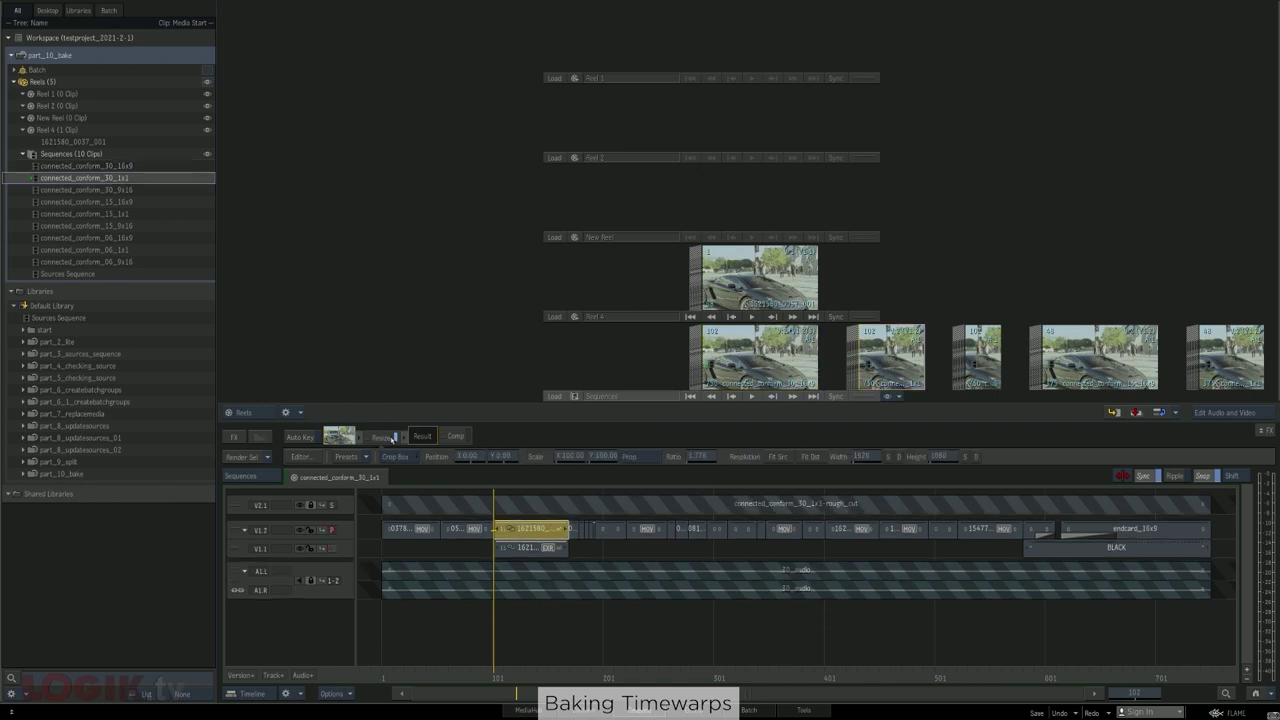
left_click(979, 354)
left_click(530, 529)
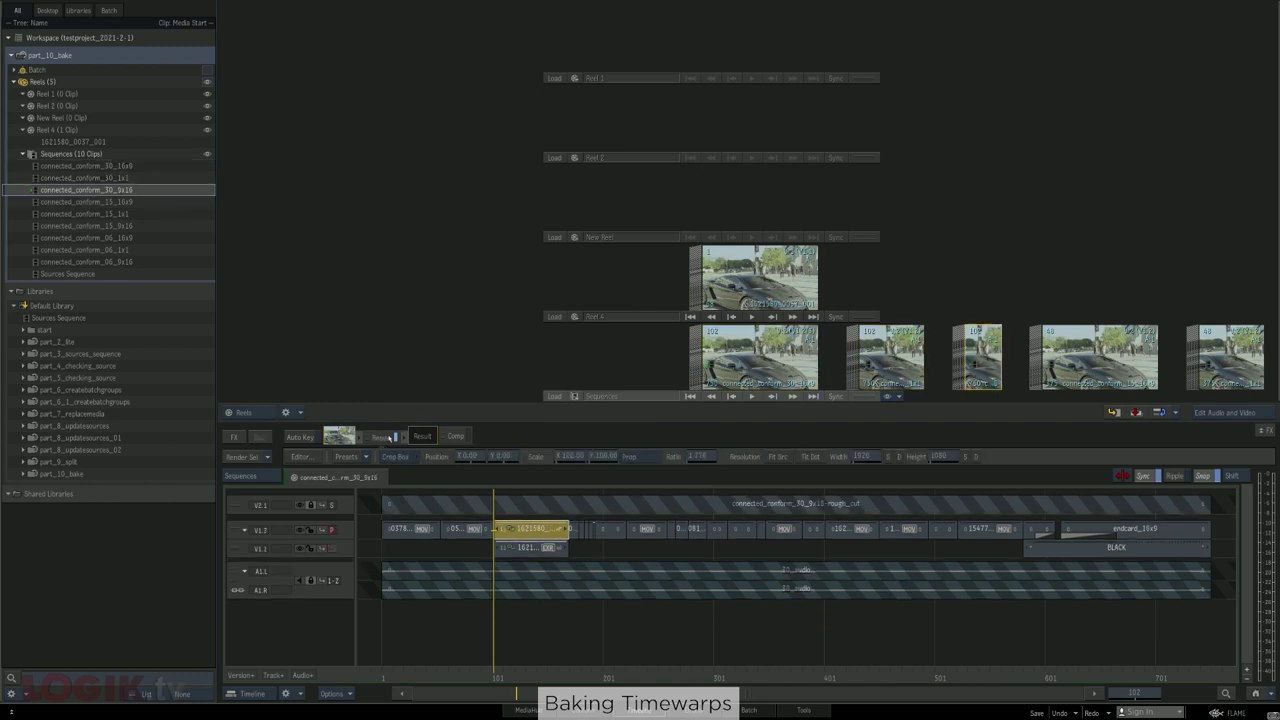
left_click(788, 357)
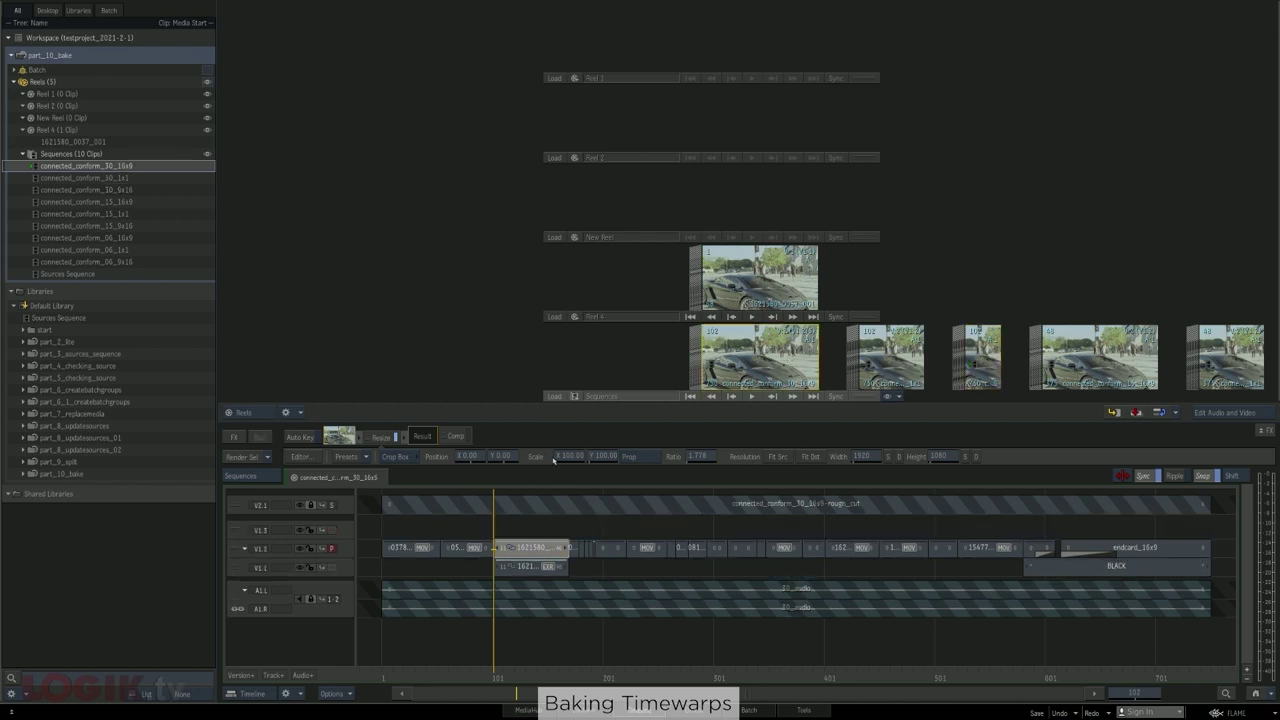
Sync the connected segments from the upper 1621580_0037_001 segment of connected_conform_30_16x9, and check the update through connected_conform_15_16x9
right_click(520, 550)
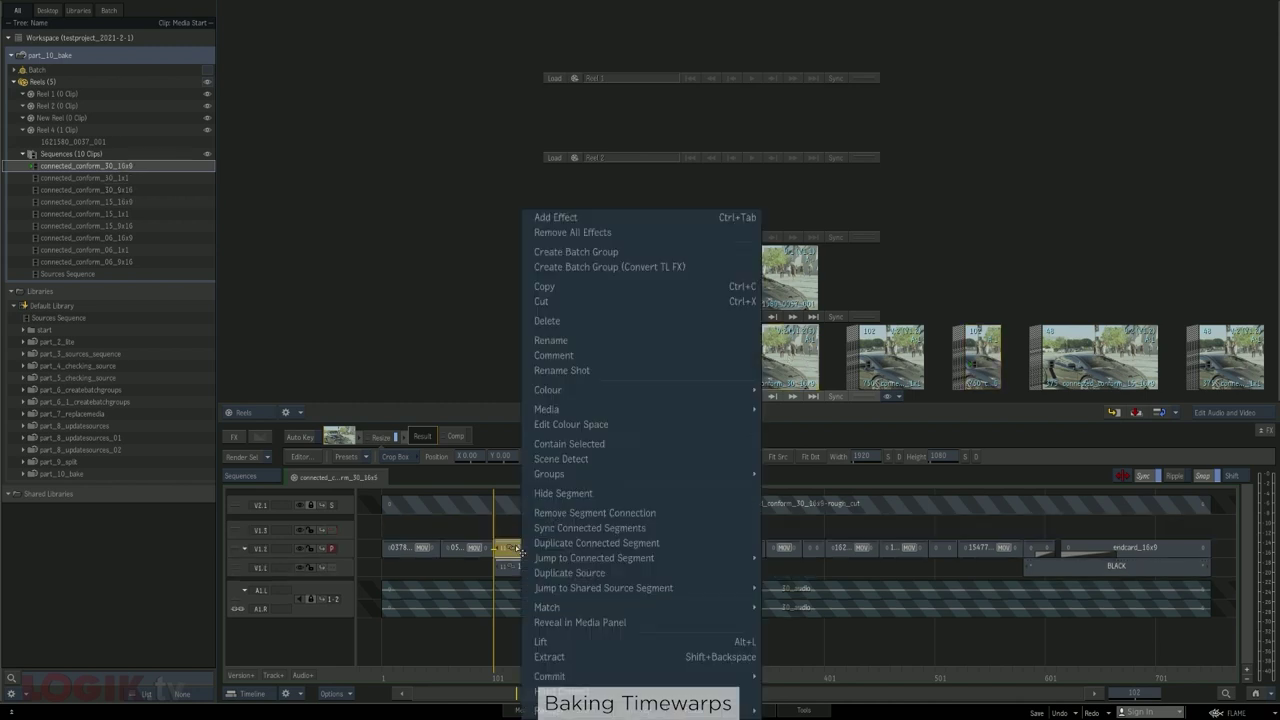
left_click(563, 527)
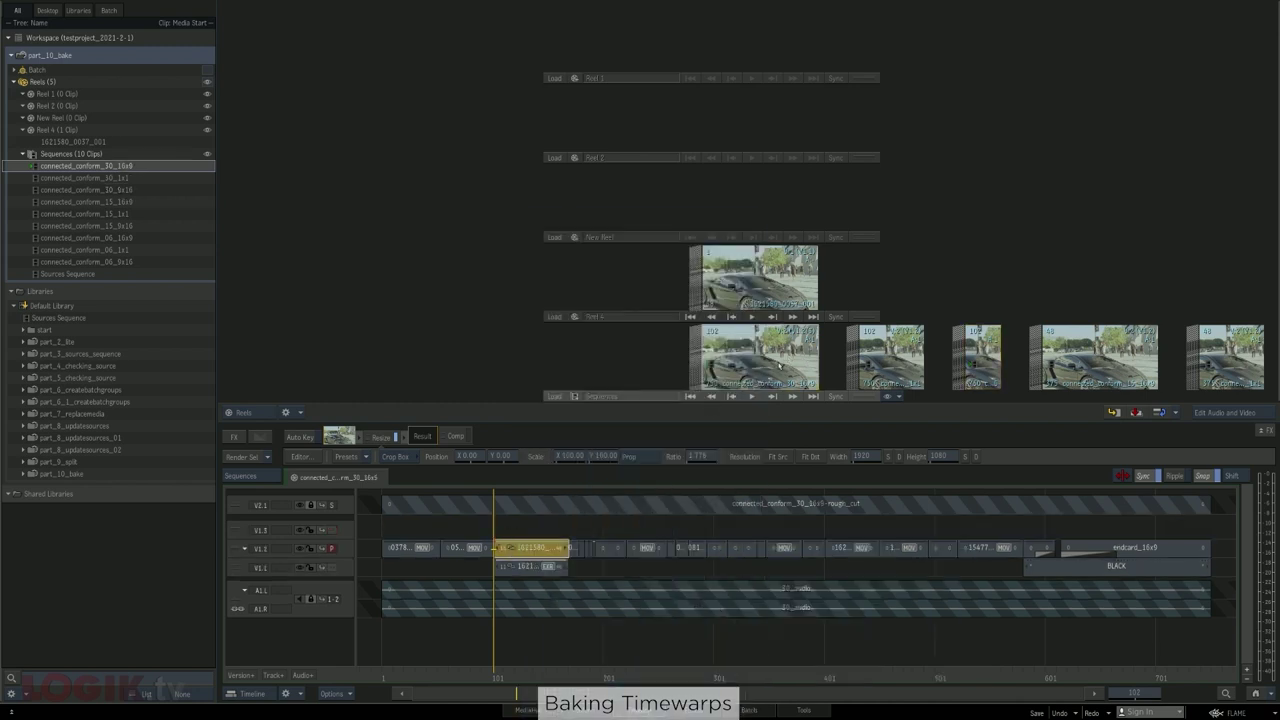
left_click_drag(787, 356, 676, 355)
left_click(778, 356)
left_click(872, 356)
left_click(980, 356)
left_click(511, 529)
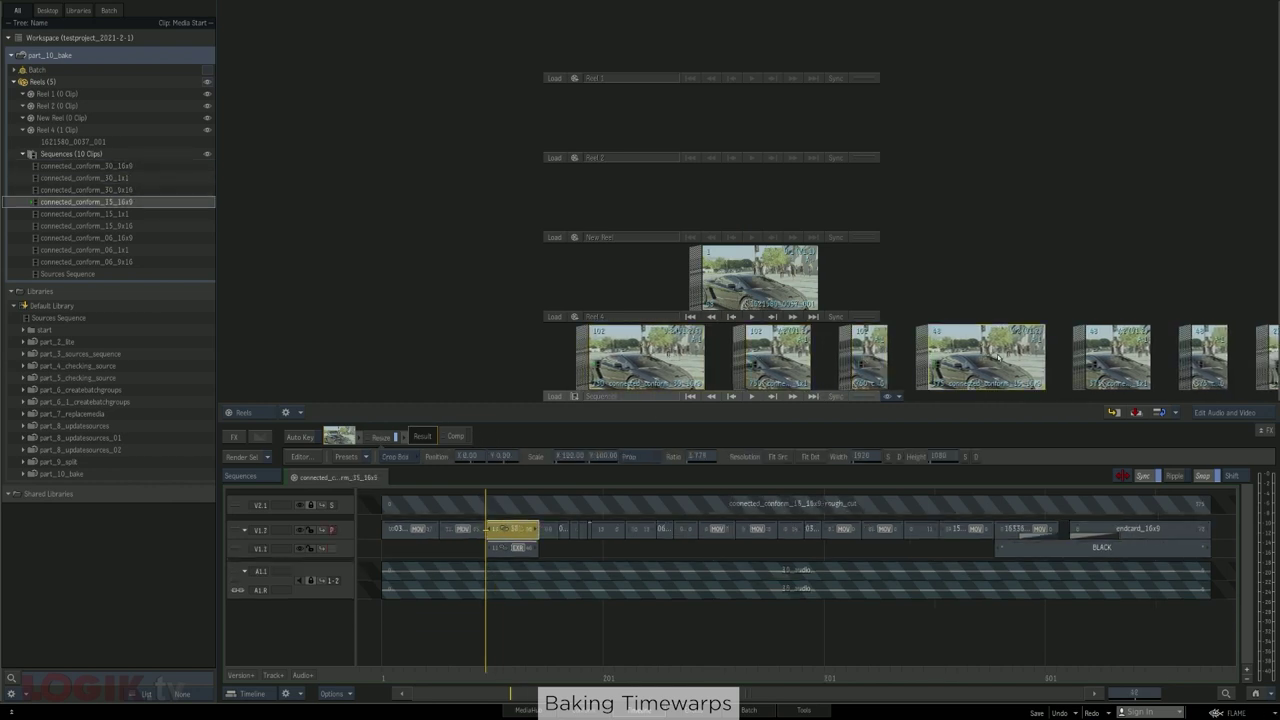
Check the synced 1621580_0037_001 segment and its effects in the remaining connected_conform_15 and connected_conform_06 sequences
left_click_drag(809, 342, 790, 342)
key("Right")
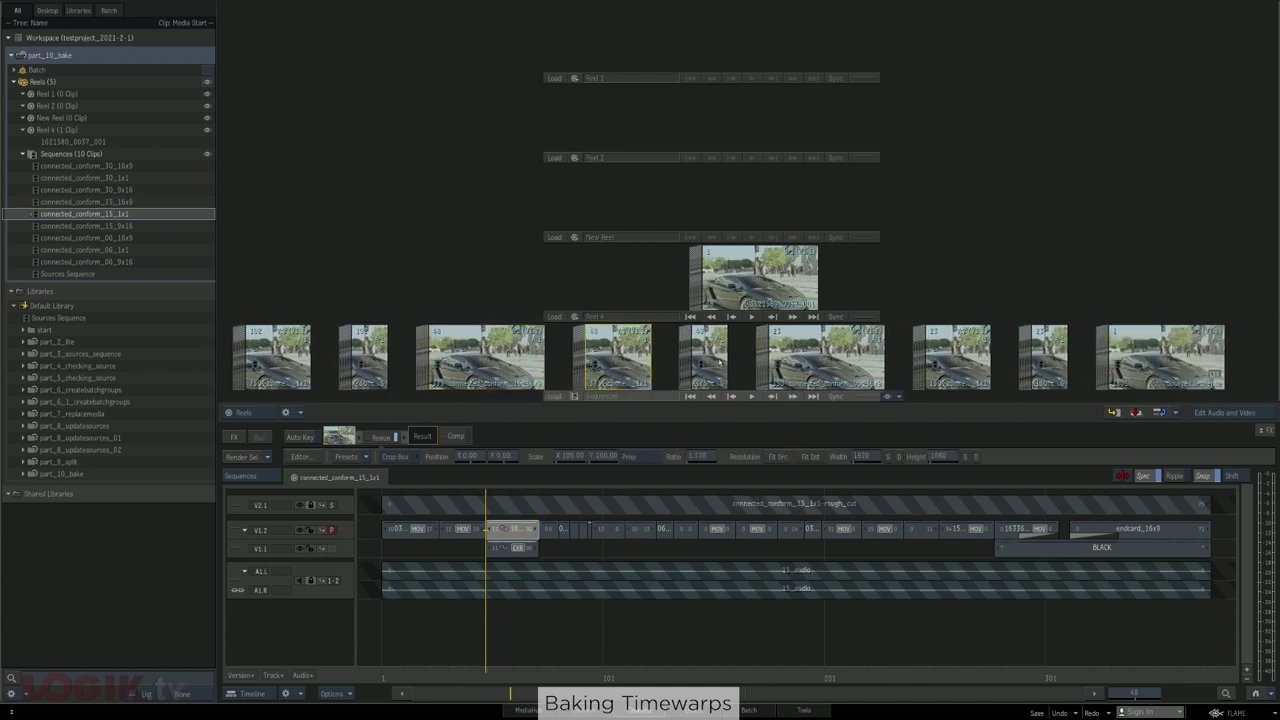
key("Right")
key("Right")
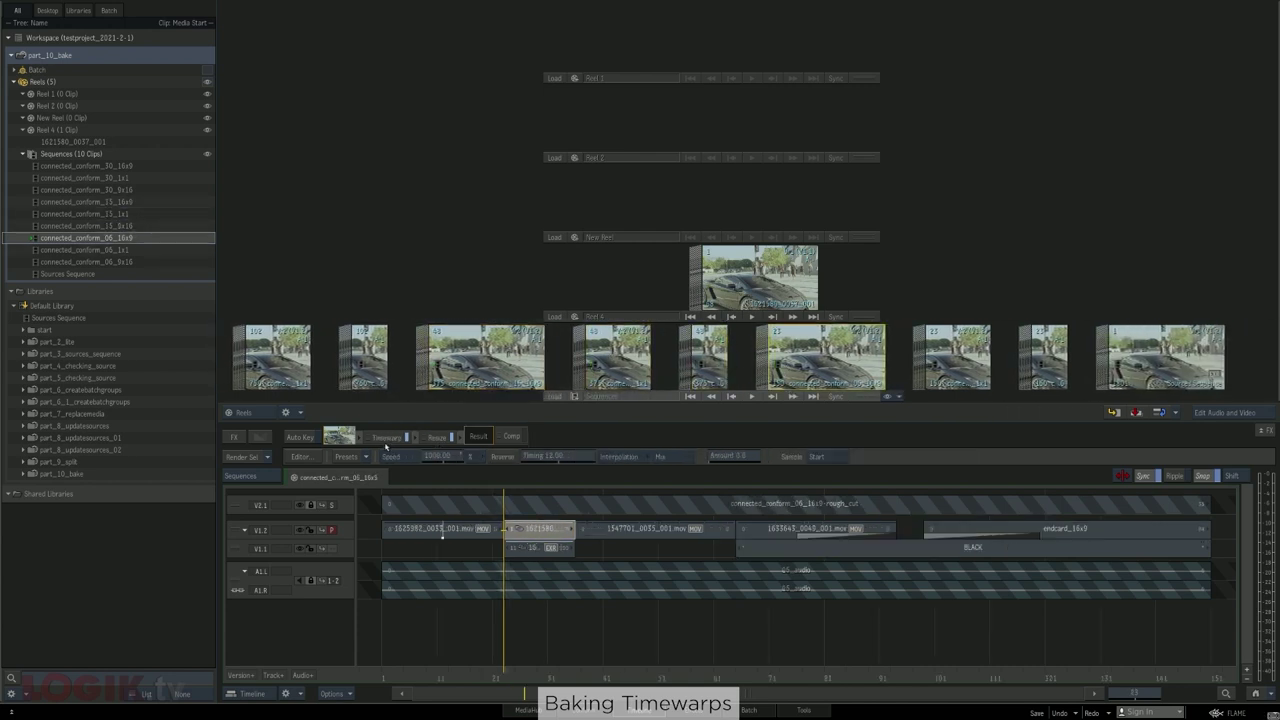
key("Right")
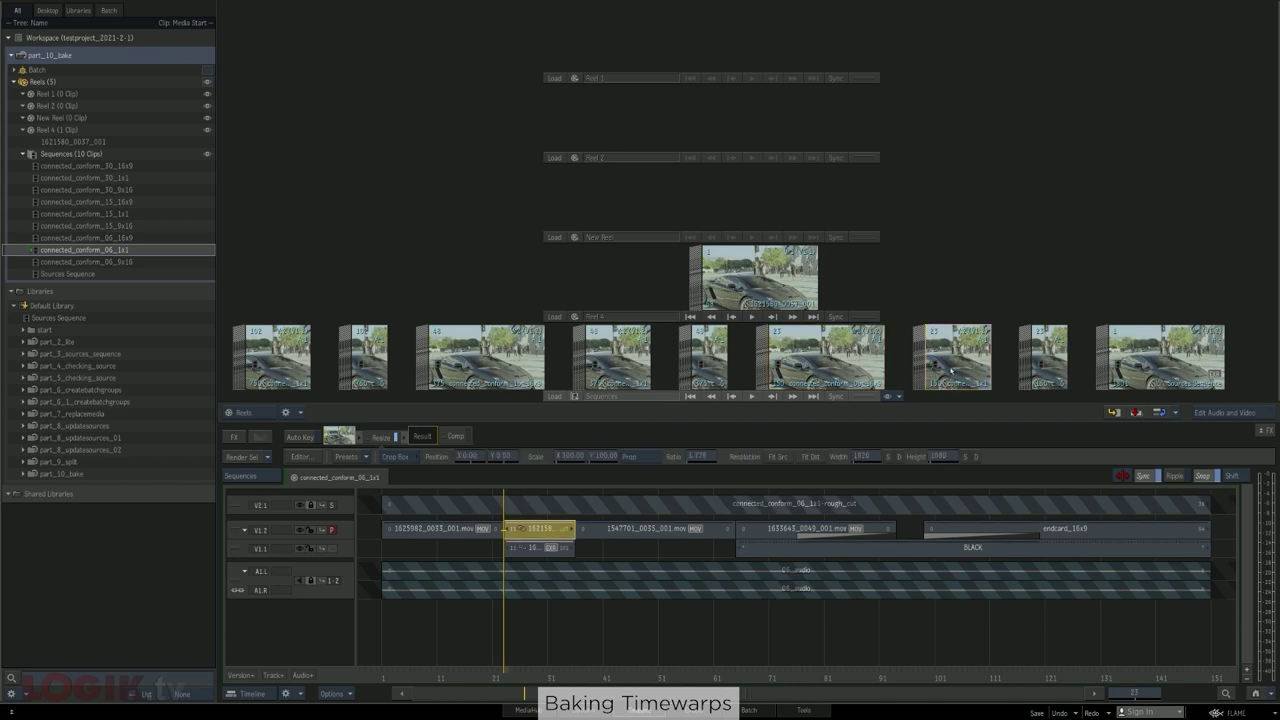
key("Right")
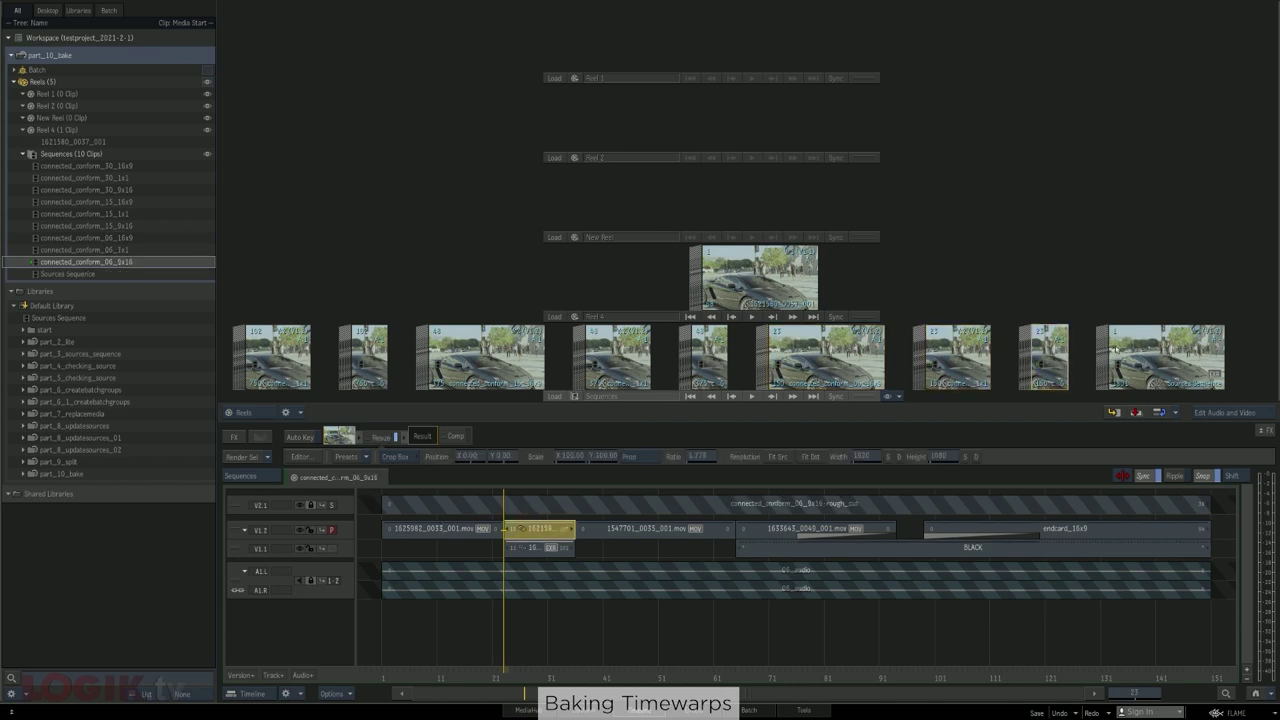
left_click_drag(522, 360, 519, 358)
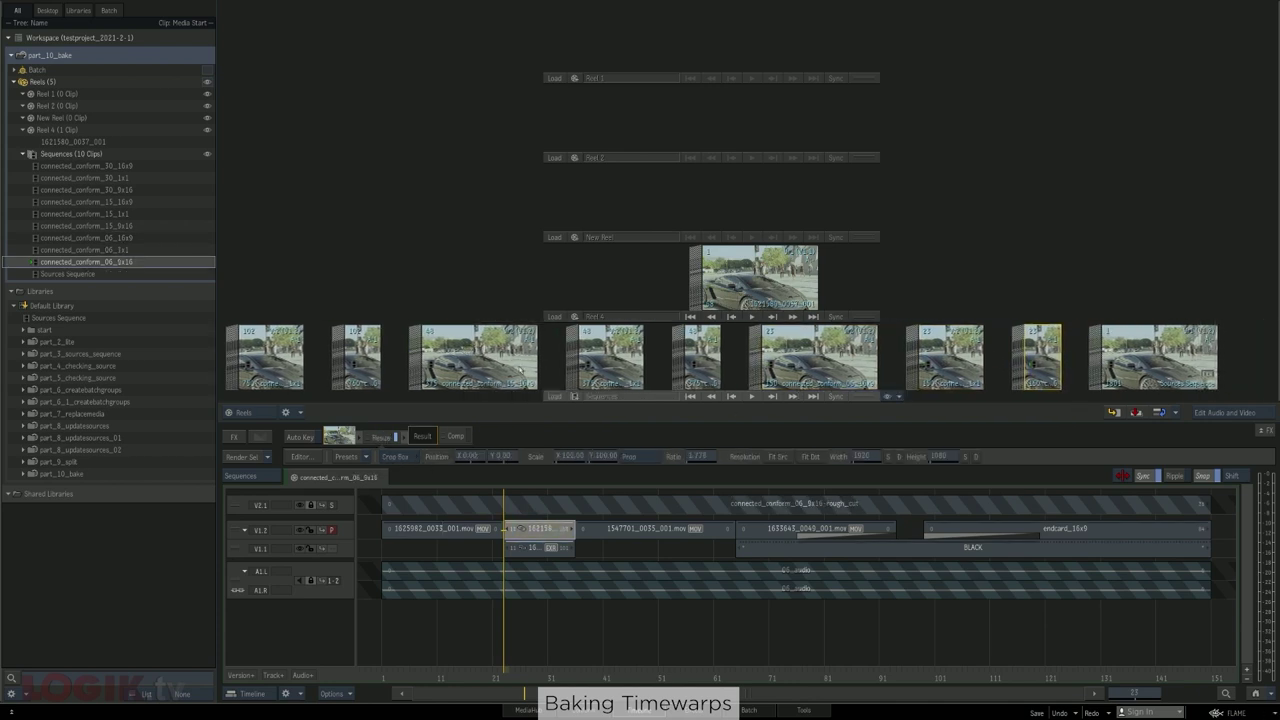
View the baked 1621580_0037_001 shot and its lower version in the player for the 06 sequences, and scrub the shot in connected_conform_15_16x9
key("Escape")
mouse_move(524, 673)
left_mouse_down()
mouse_move(545, 673)
mouse_move(530, 674)
left_mouse_up()
key("Page_Down")
key("Page_Up")
key("shift+Page_Up")
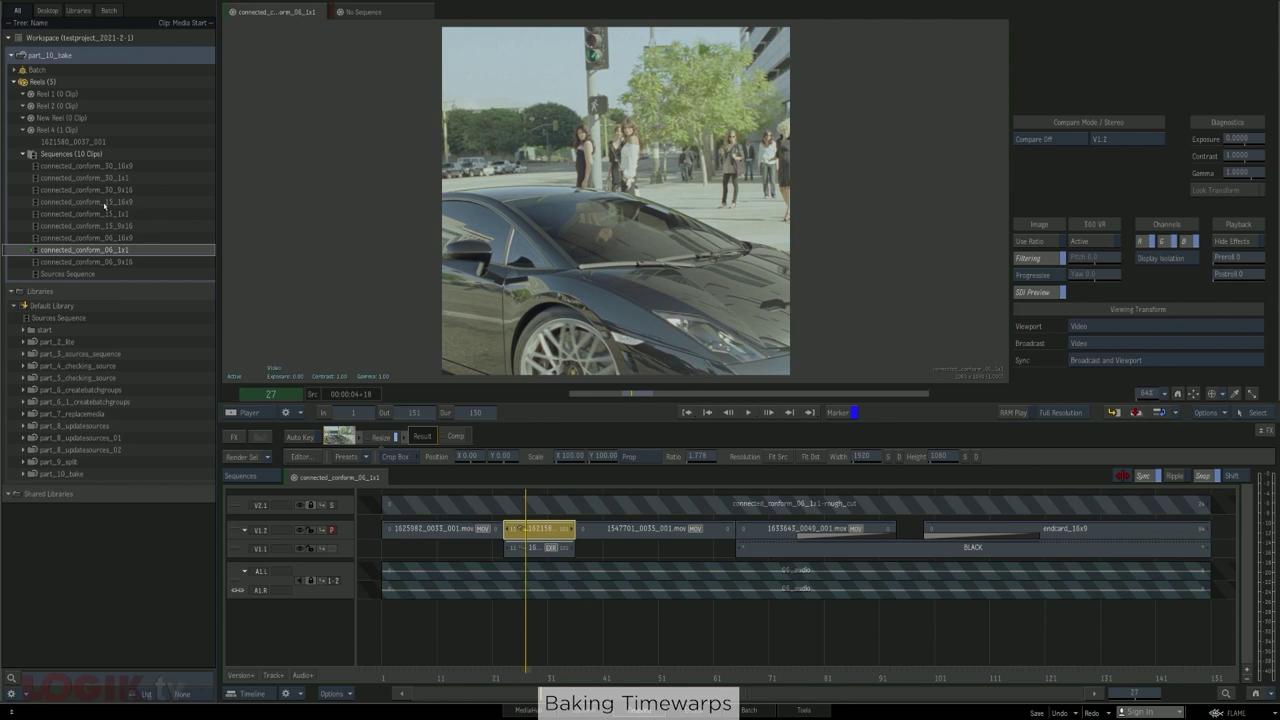
key("Up")
key("Up")
key("Up")
key("Up")
left_click(506, 678)
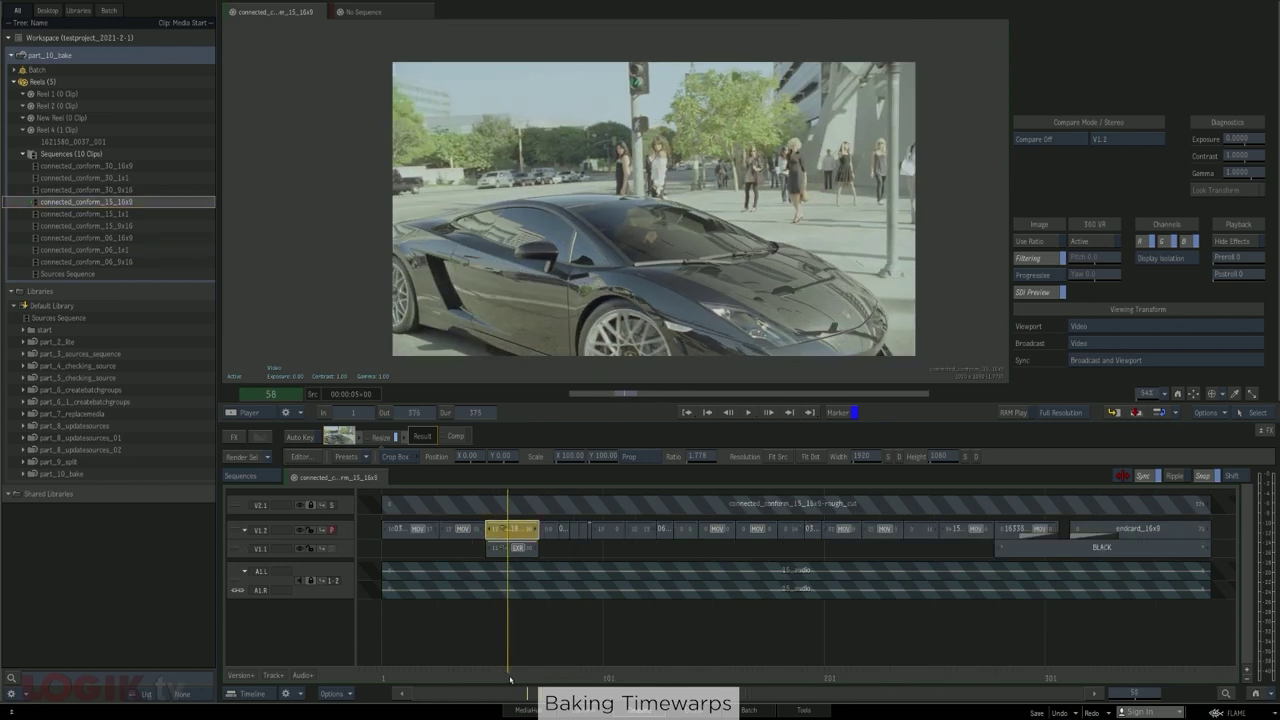
left_click(516, 679)
left_click(486, 678)
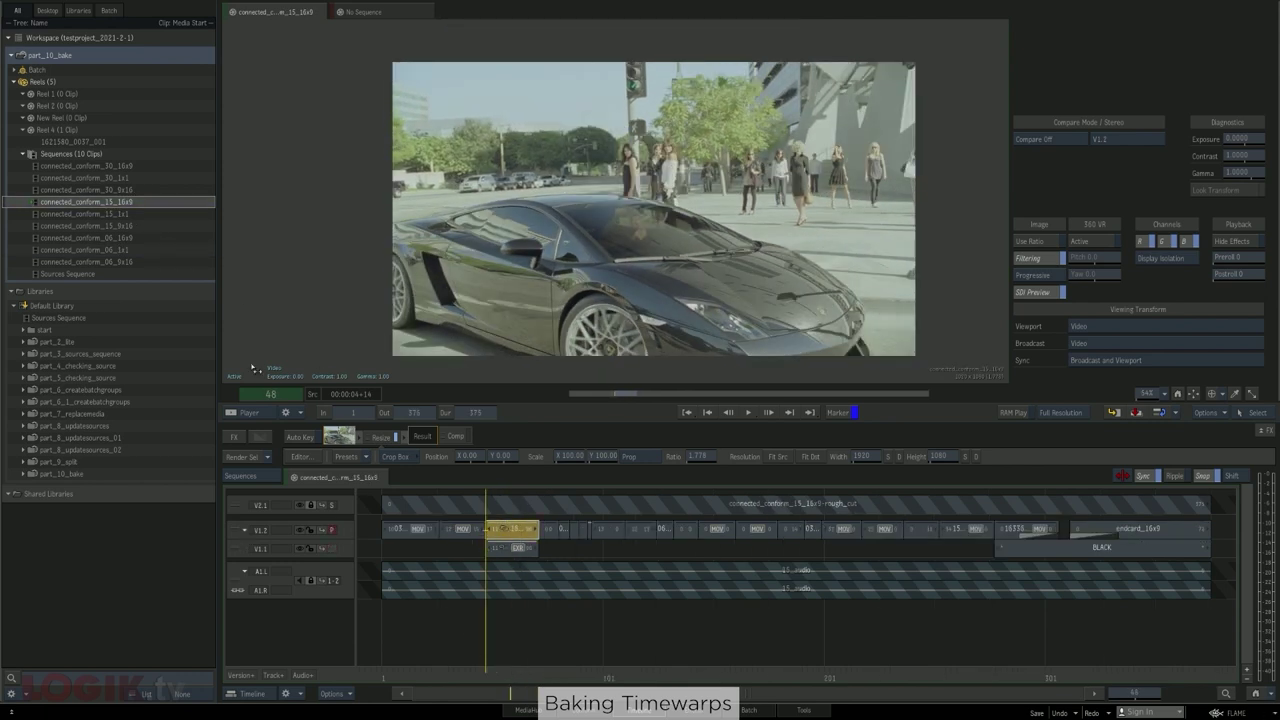
Review the Sources Sequence, and regenerate it from connected_conform_30_16x9 in Conform, overwriting the existing one
left_click(99, 275)
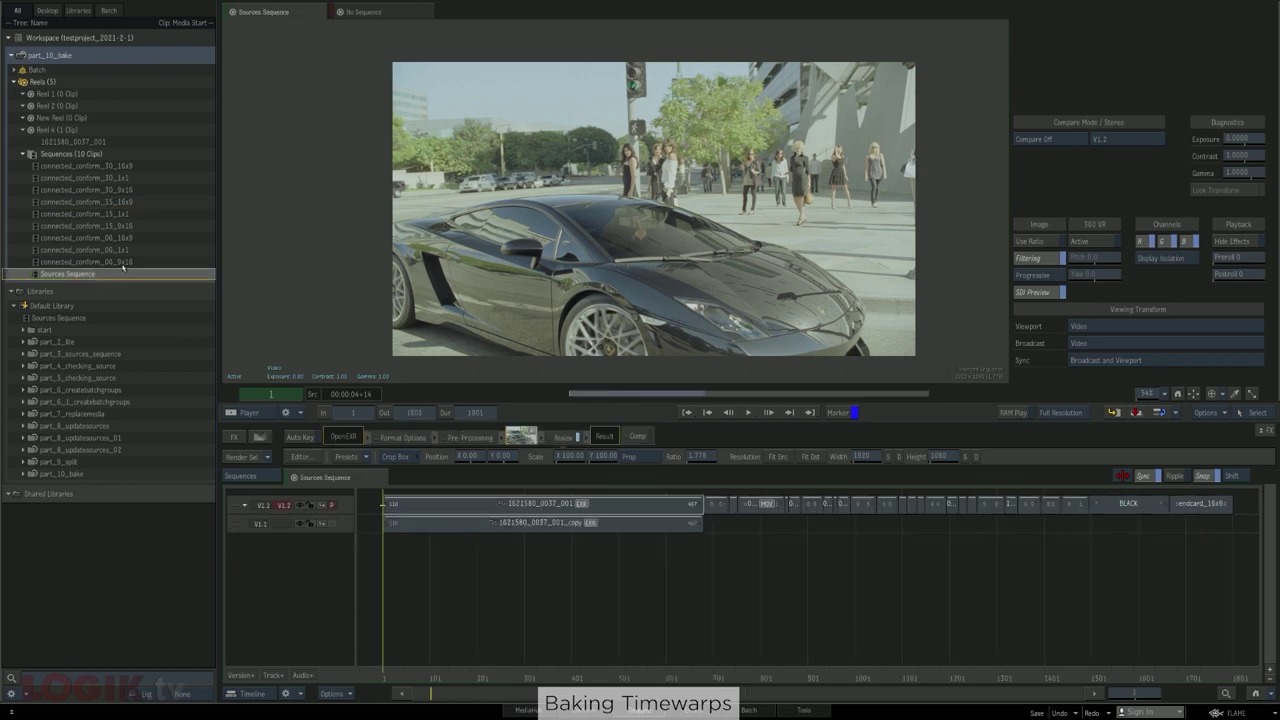
left_click(98, 167)
right_click(99, 167)
left_click(129, 191)
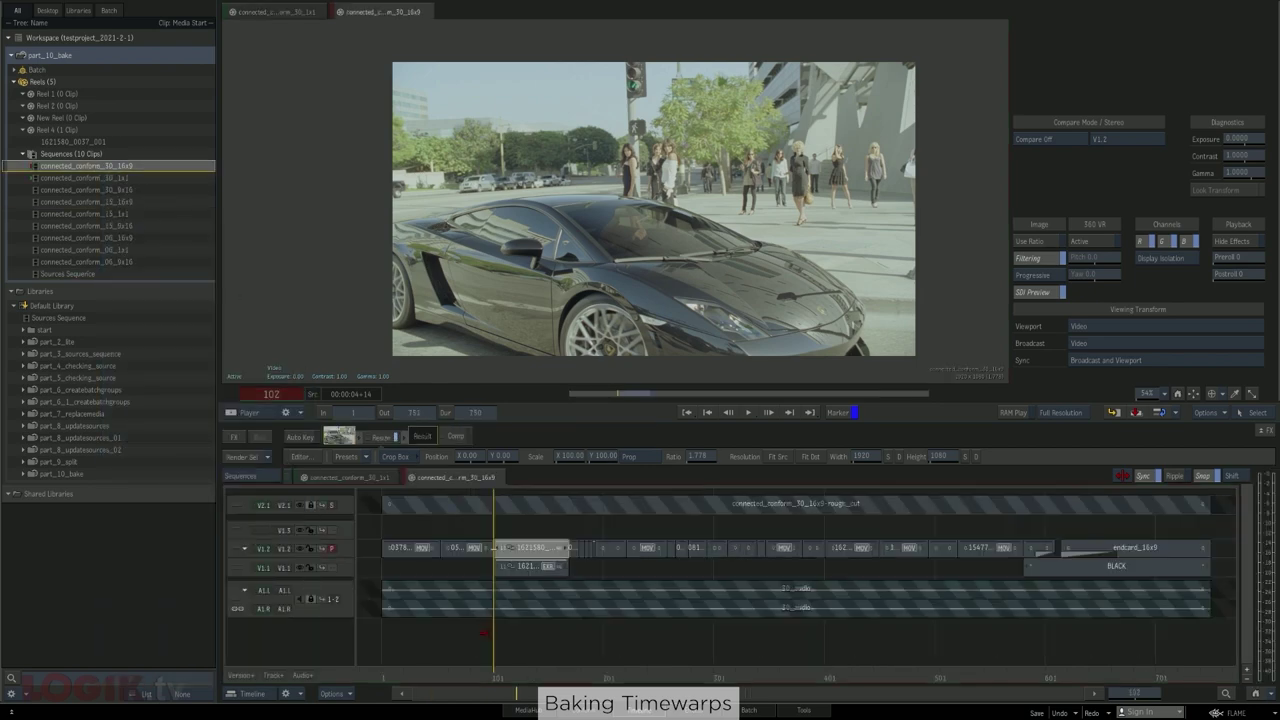
left_click(576, 712)
left_click(313, 398)
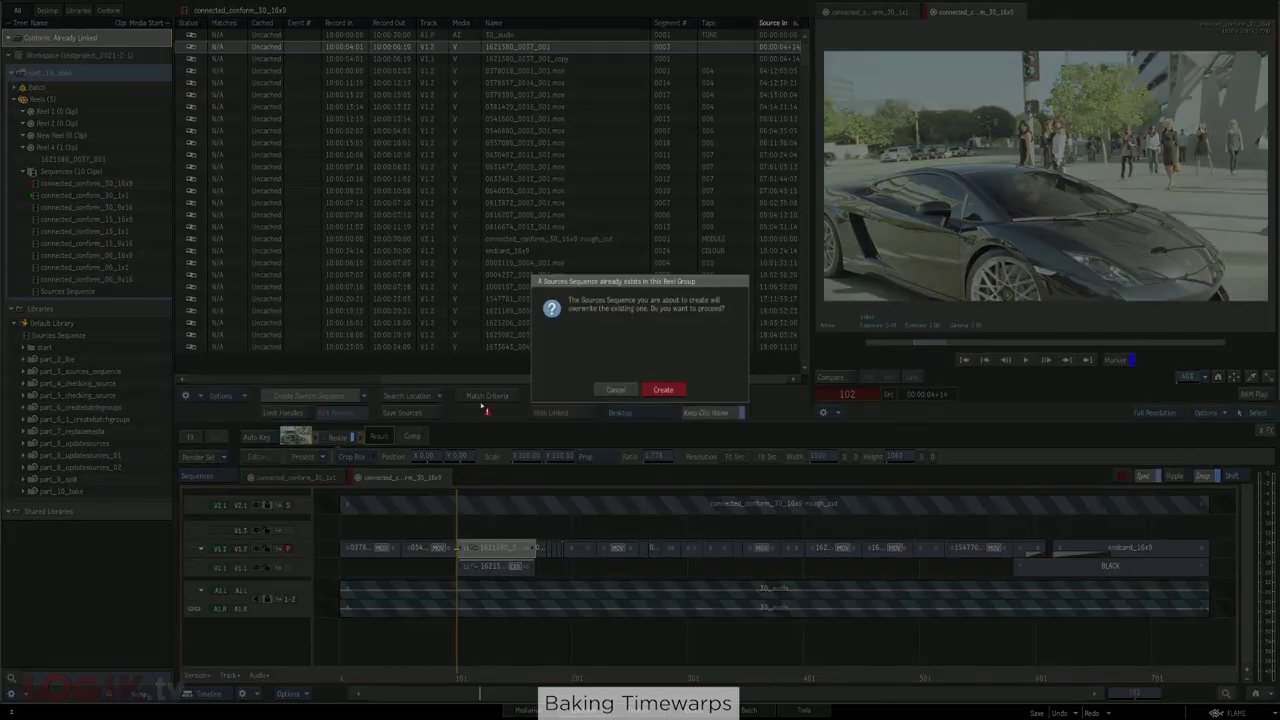
left_click(666, 390)
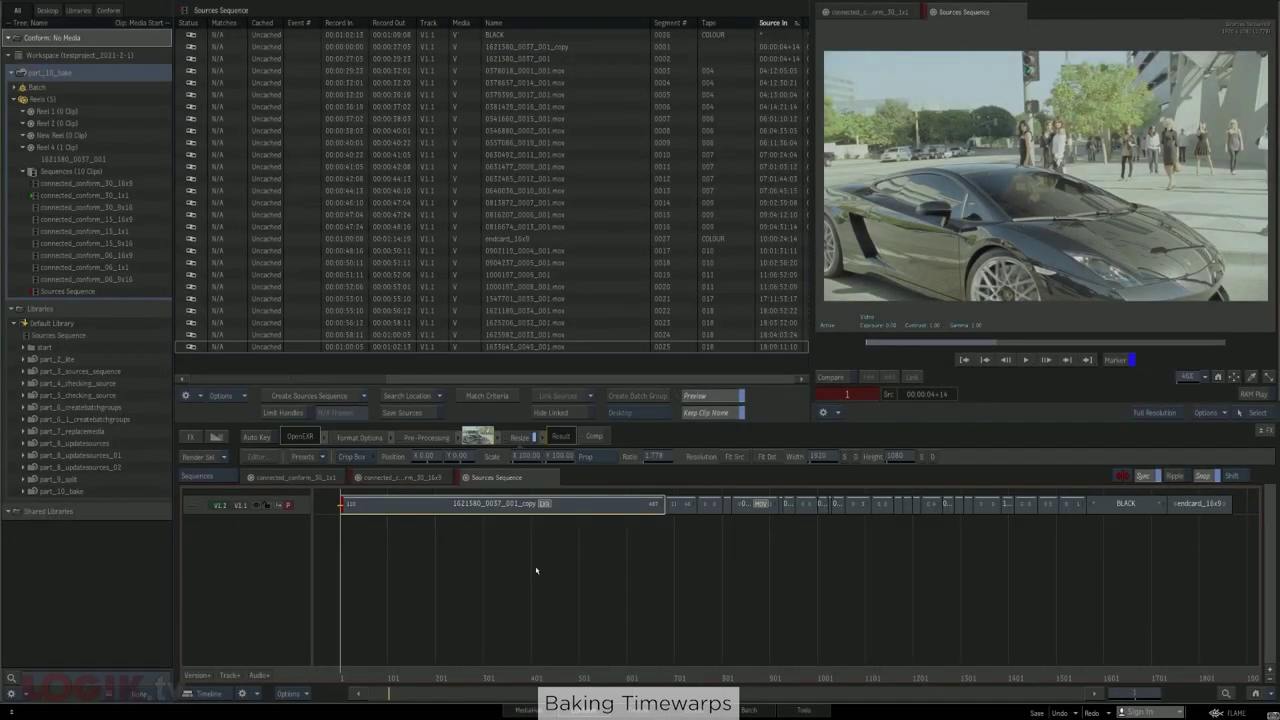
Add a Timewarp effect to the 1621580_0037_001_copy segment in the new Sources Sequence and select the effect for editing
left_click(430, 505)
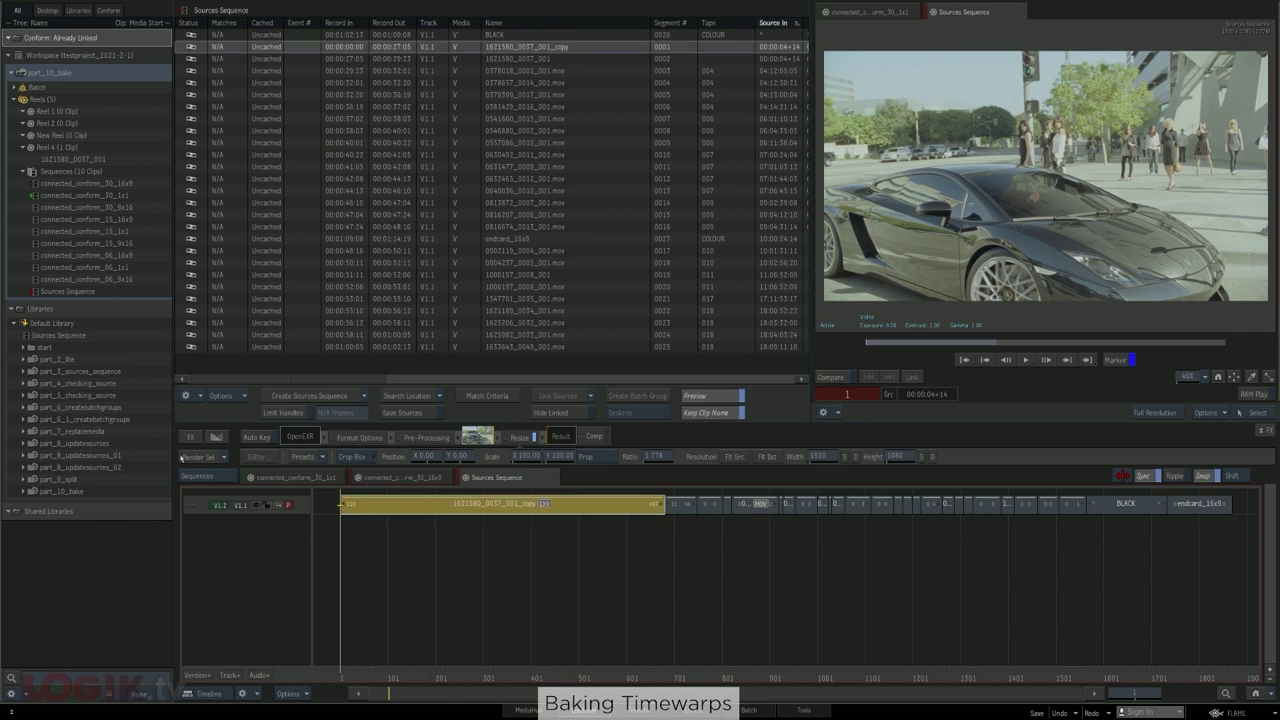
left_click(190, 437)
left_click(694, 483)
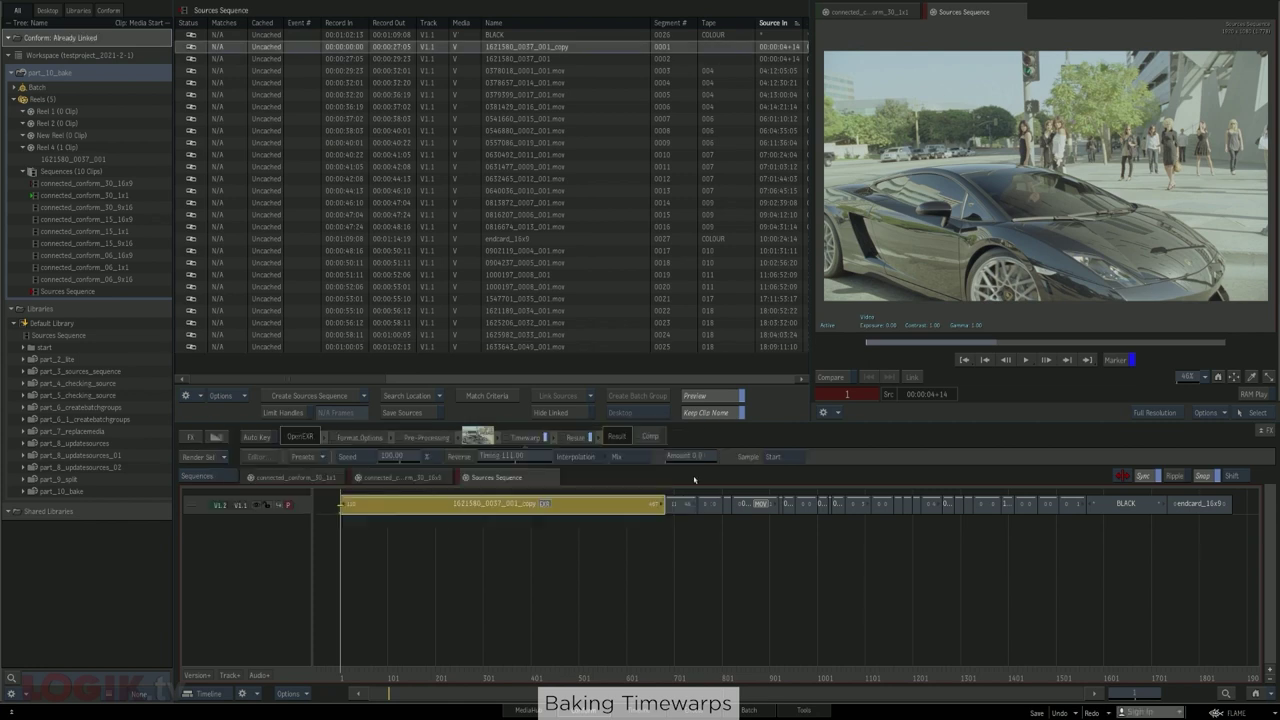
left_click(520, 438)
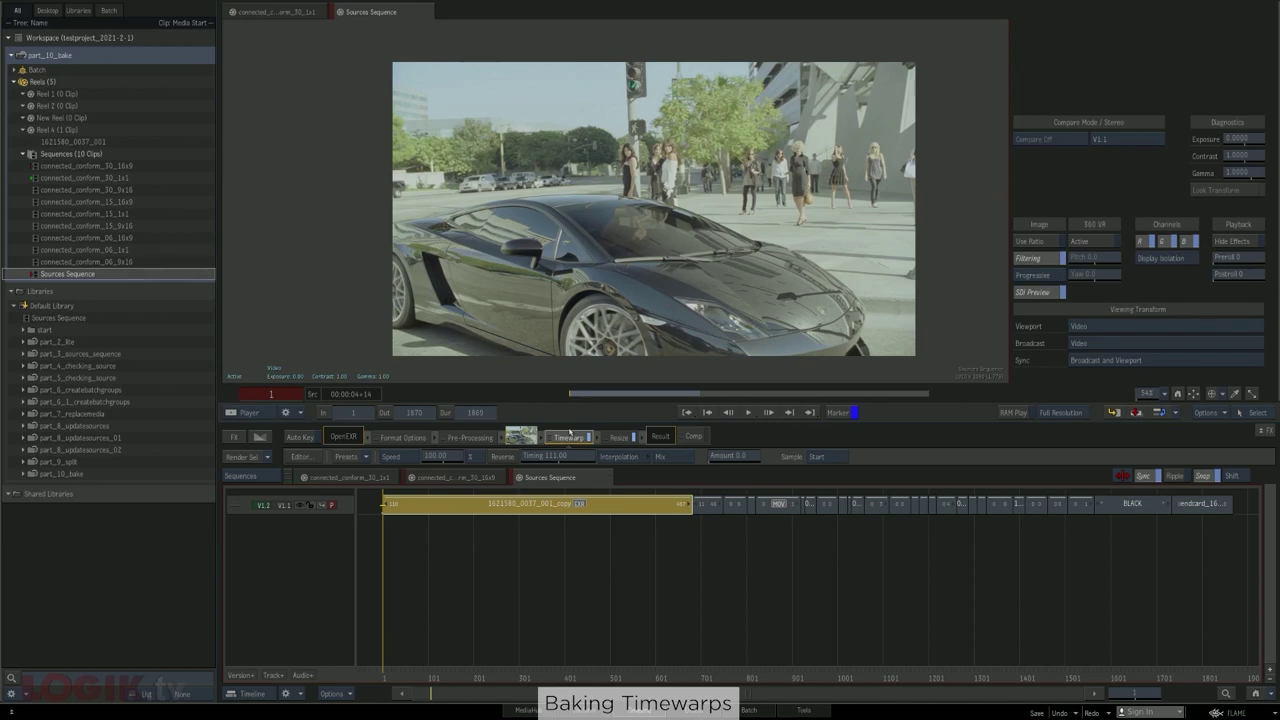
left_click(570, 436)
Place the timewarped copy on a version track below the baked 1621580_0037_001 segment and cut away its excess beyond the baked segment's end
left_click_drag(250, 675, 428, 526)
left_click_drag(690, 524, 187, 524)
left_click(479, 575)
key("Page_Down")
key("ctrl+v")
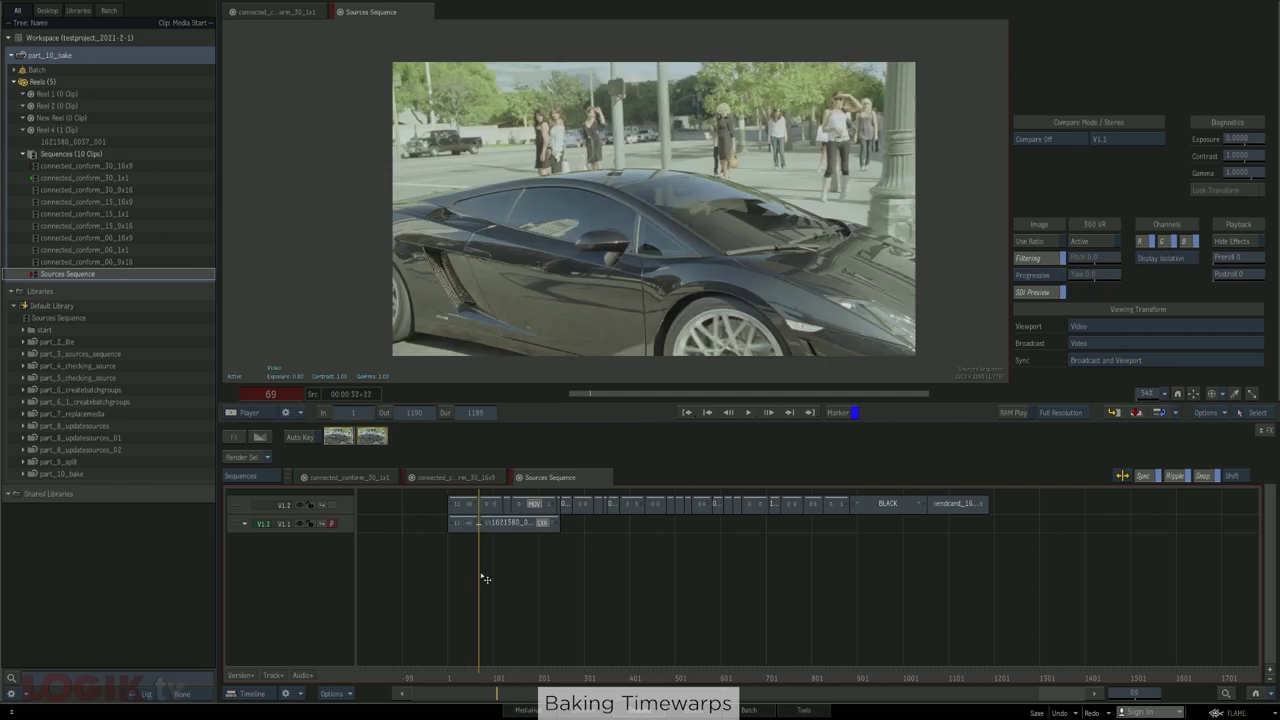
left_click_drag(502, 532, 486, 712)
Turn Ripple off and compare the baked and timewarped versions of 1621580_0037_001 at the start of the Sources Sequence
key("Home")
key("Page_Up")
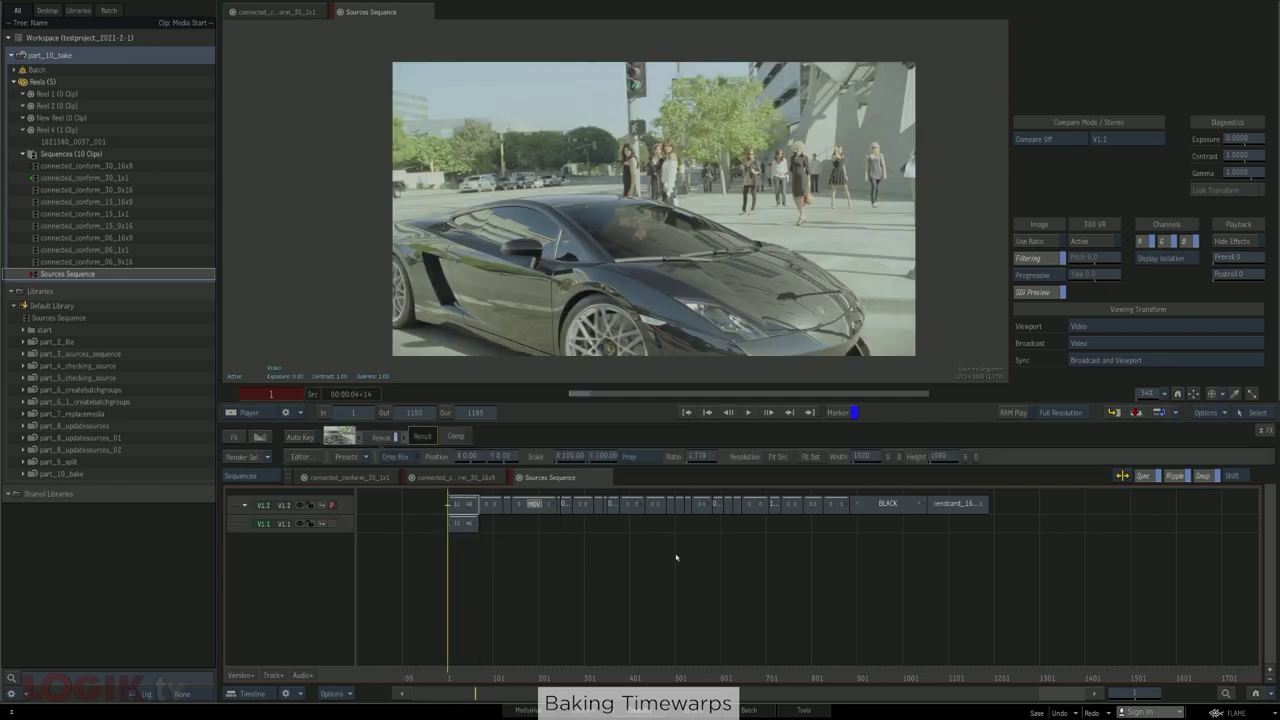
key("f")
left_click(1175, 476)
key("Page_Down")
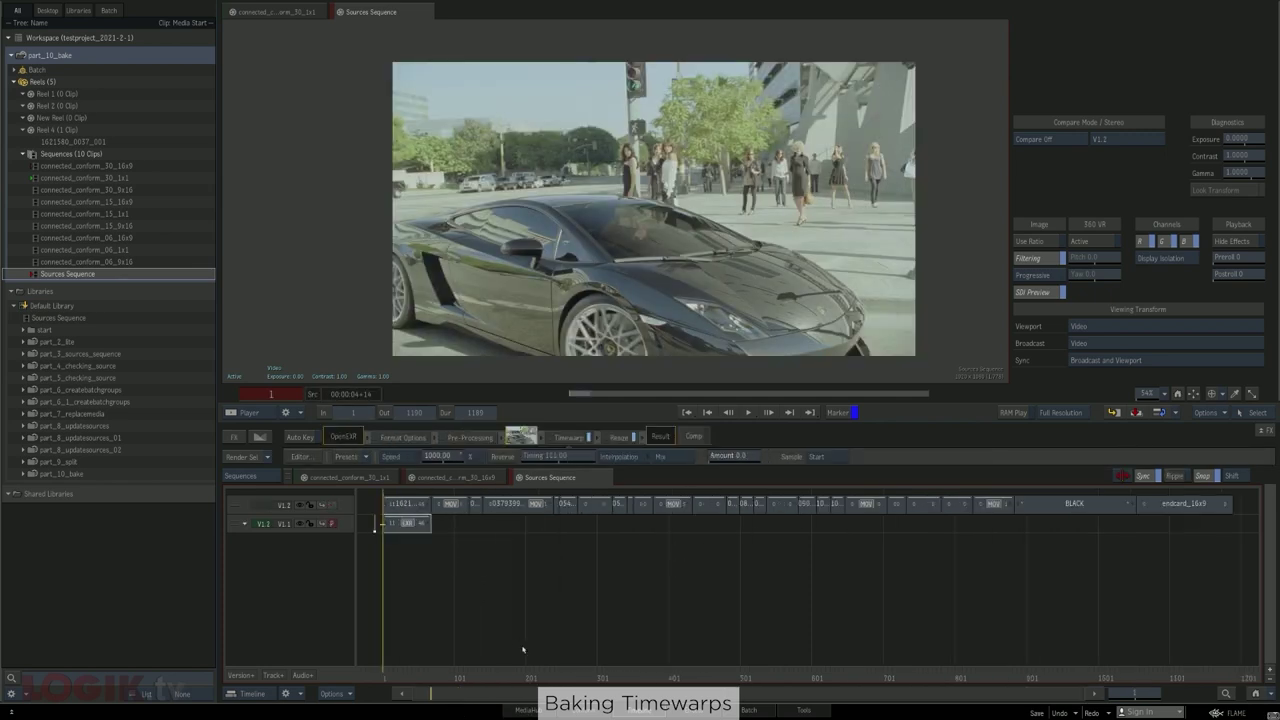
key("Page_Up")
key("Down")
key("Left")
key("Page_Down")
key("Page_Up")
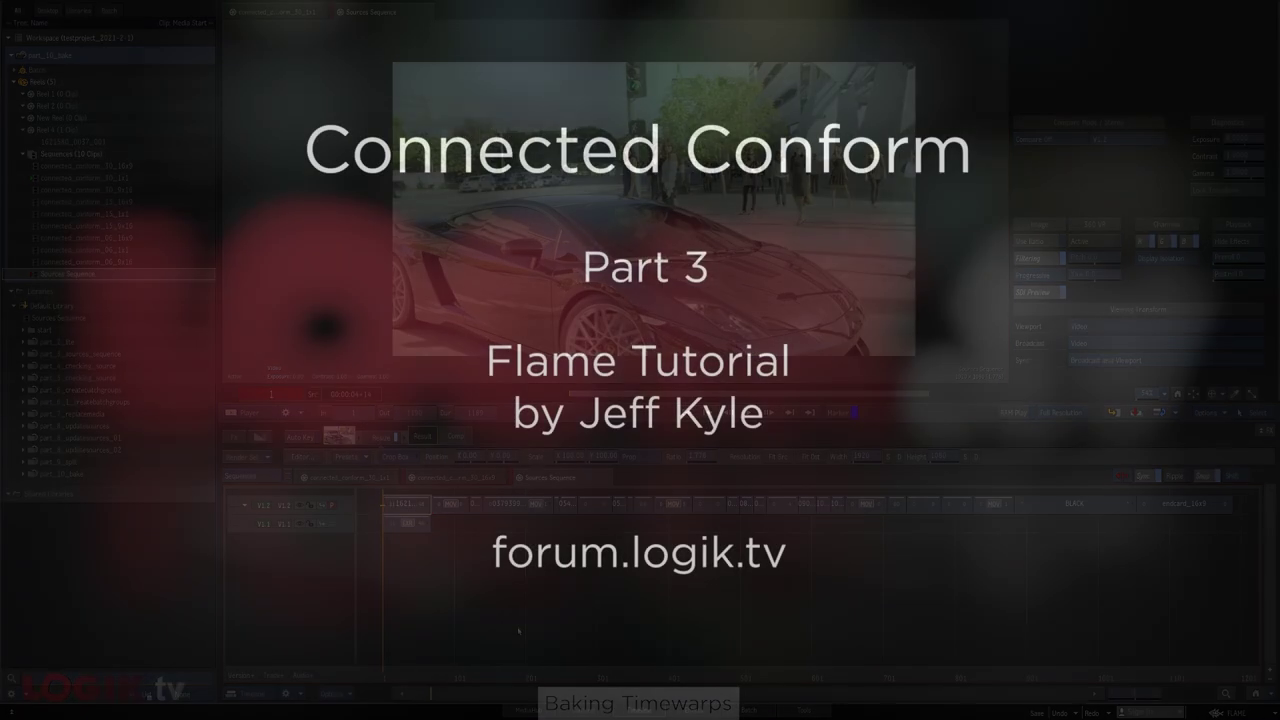